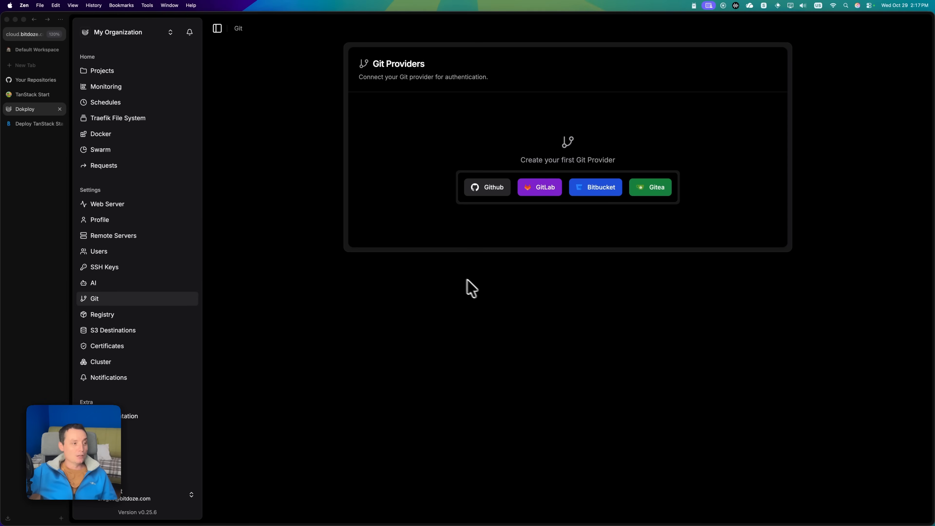
Step: View the TanStack Start site, and examine the requirements in the guide on deploying TanStack Start with Dokploy
left_click(34, 99)
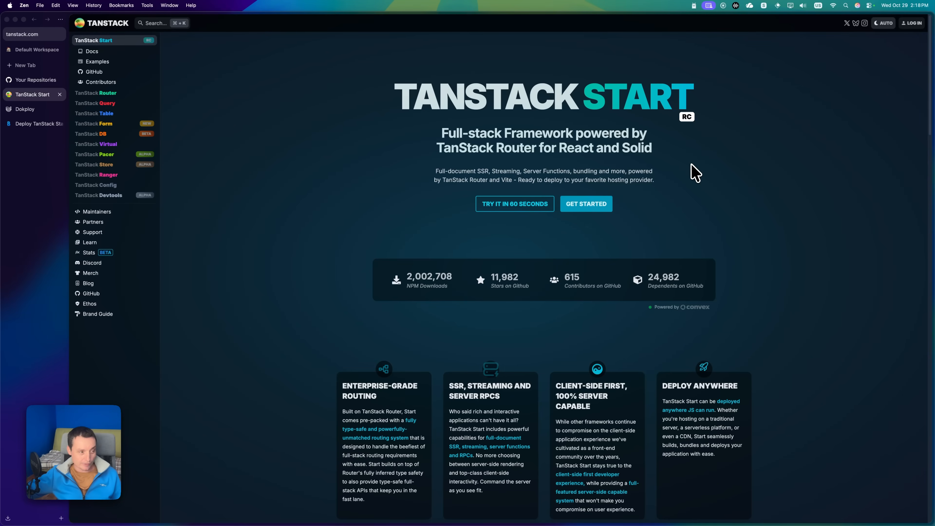
left_click(17, 126)
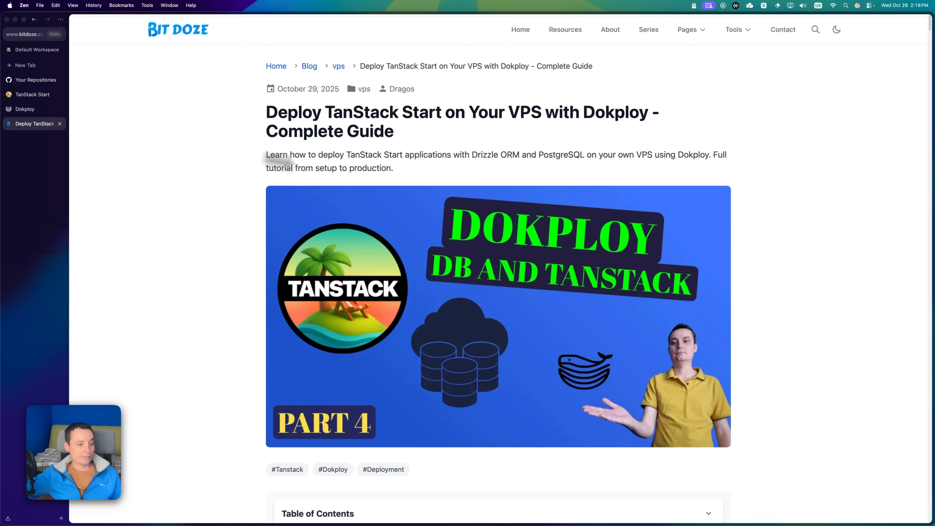
scroll(486, 189, "down", 7)
scroll(488, 196, "down", 9)
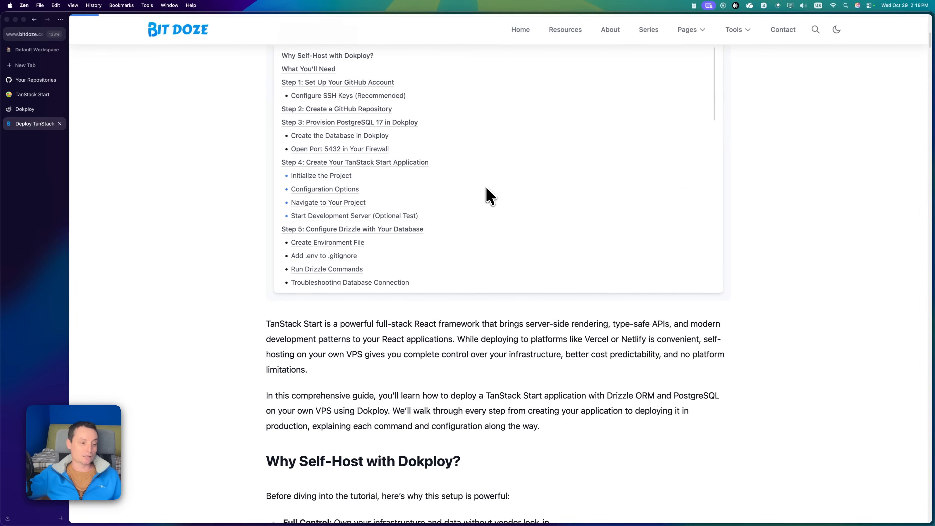
scroll(489, 196, "down", 7)
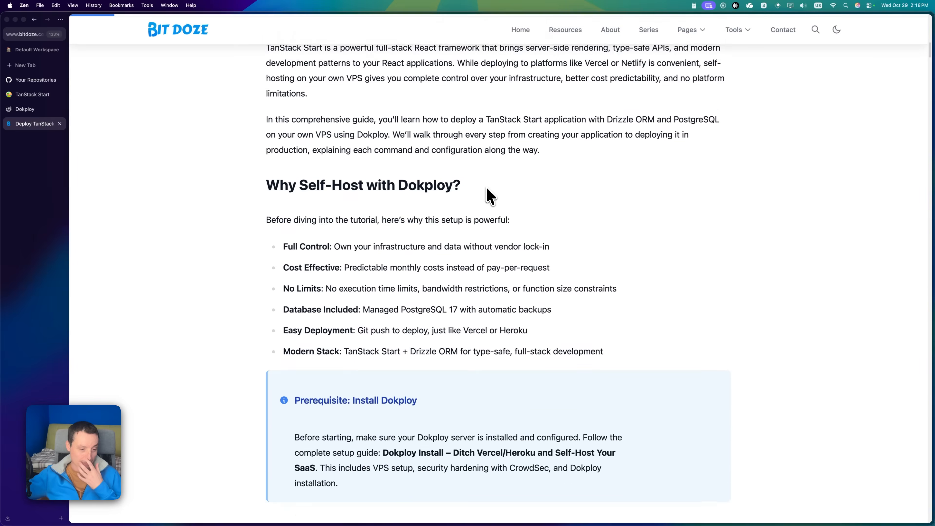
scroll(489, 195, "down", 7)
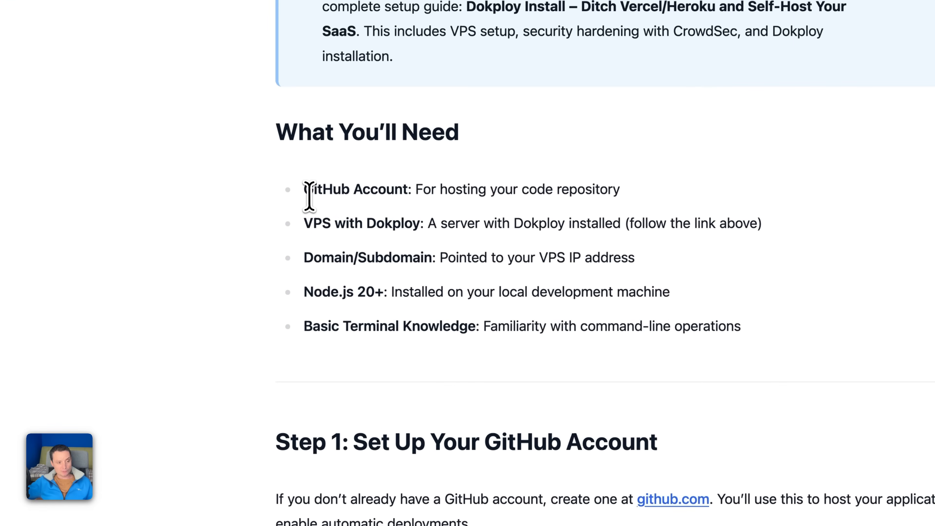
left_click_drag(305, 192, 415, 195)
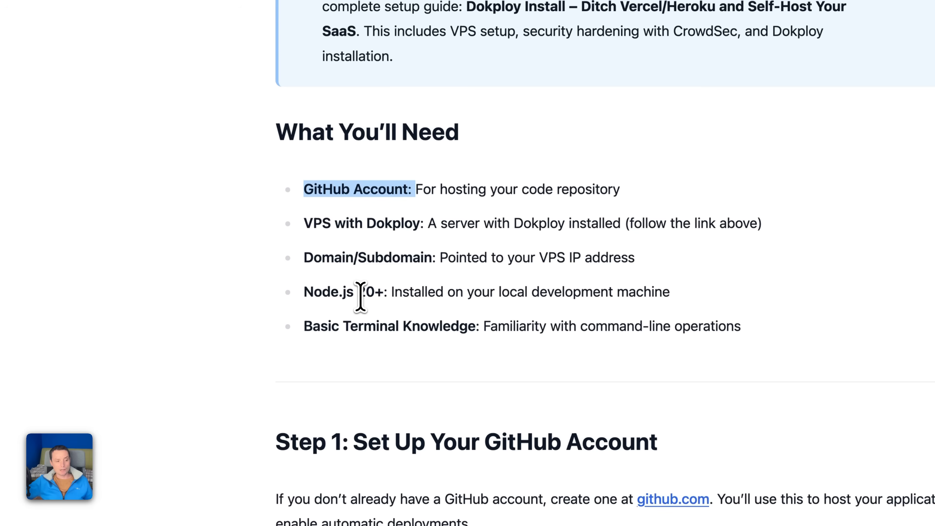
Step: Read the guide's instructions for setting up a GitHub account, configuring SSH keys and creating a repository
scroll(360, 296, "down", 4)
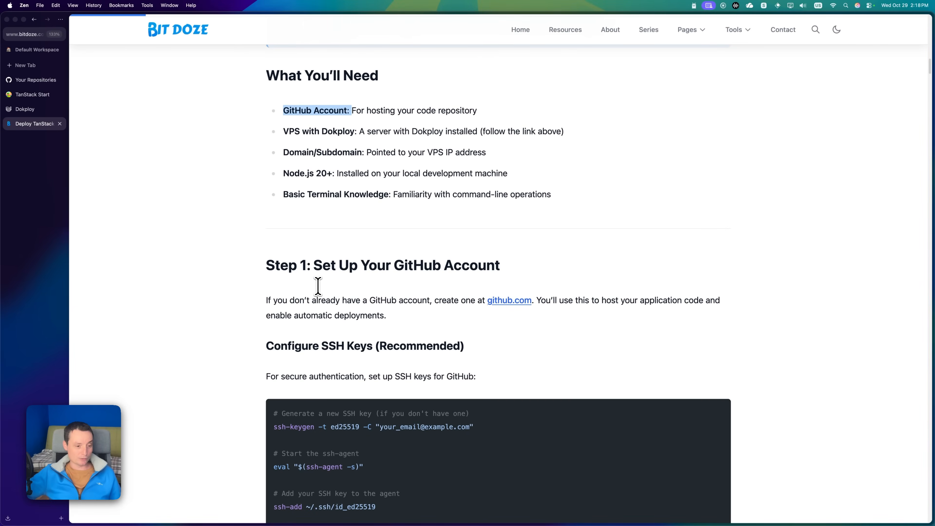
scroll(412, 284, "down", 3)
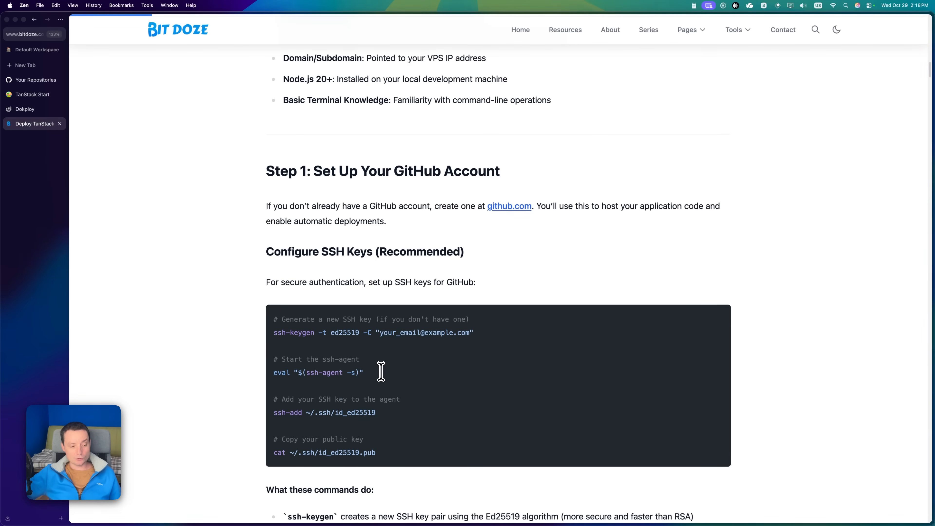
scroll(381, 371, "down", 1)
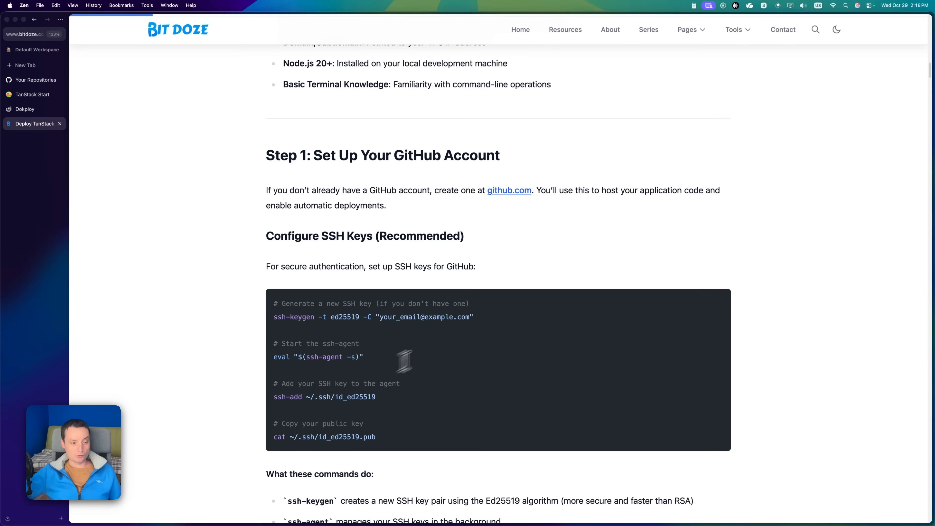
scroll(462, 300, "down", 10)
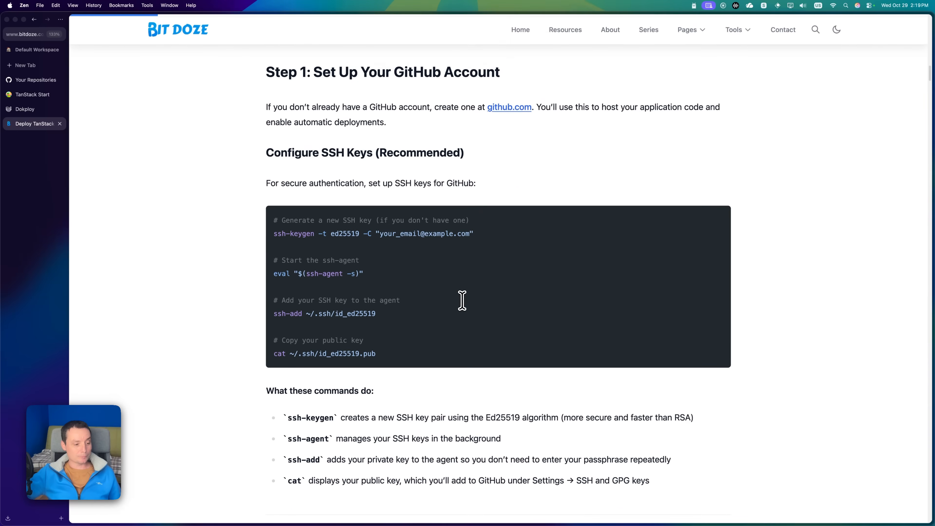
scroll(462, 300, "down", 2)
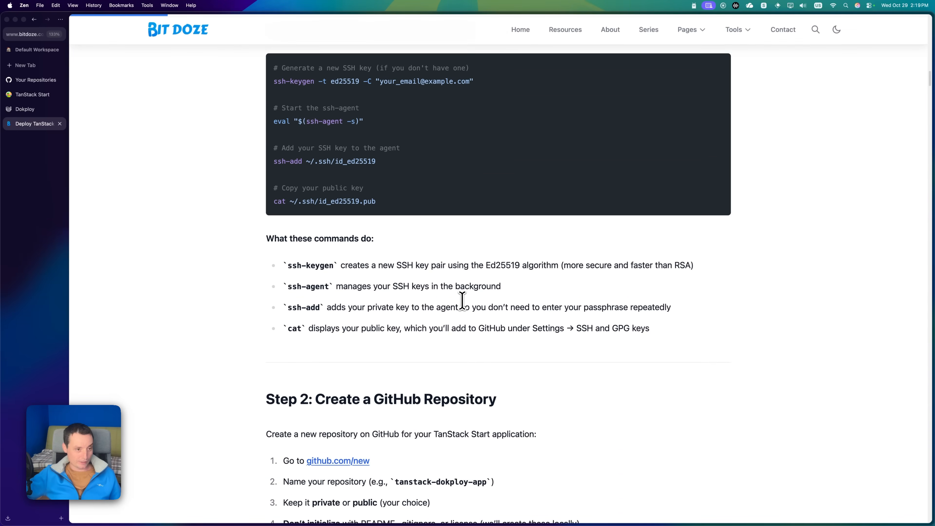
scroll(462, 300, "up", 4)
scroll(462, 300, "down", 4)
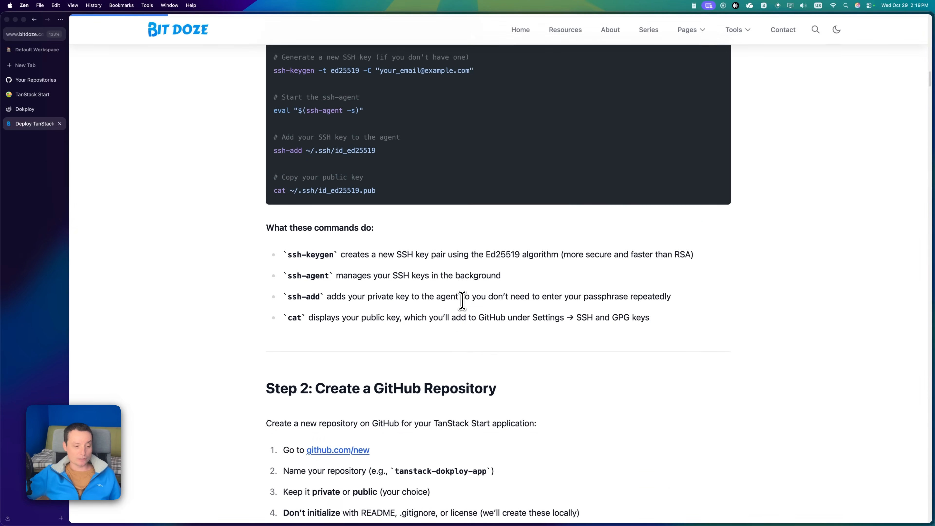
scroll(461, 300, "down", 1)
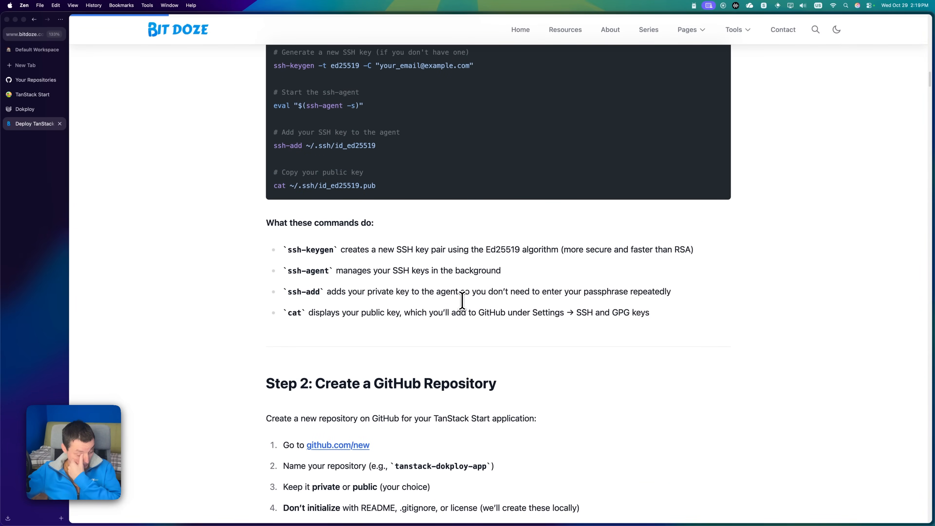
scroll(462, 300, "down", 7)
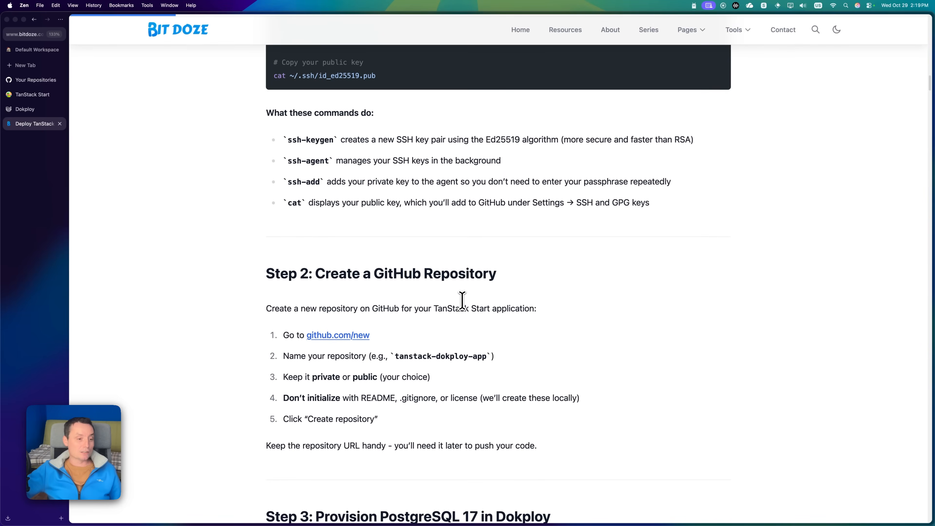
scroll(462, 300, "down", 1)
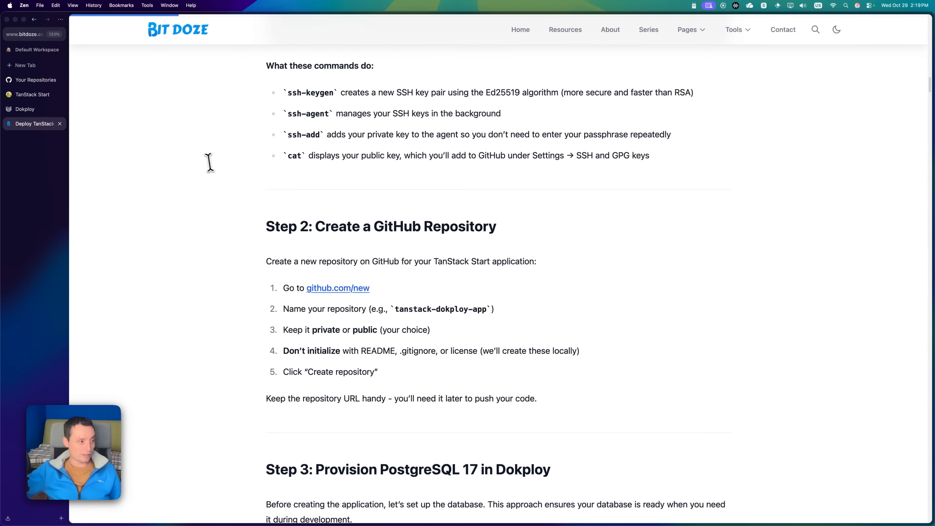
Step: Open GitHub's new repository form, and copy the example repository name tanstack-dokploy-app from the guide
left_click(35, 80)
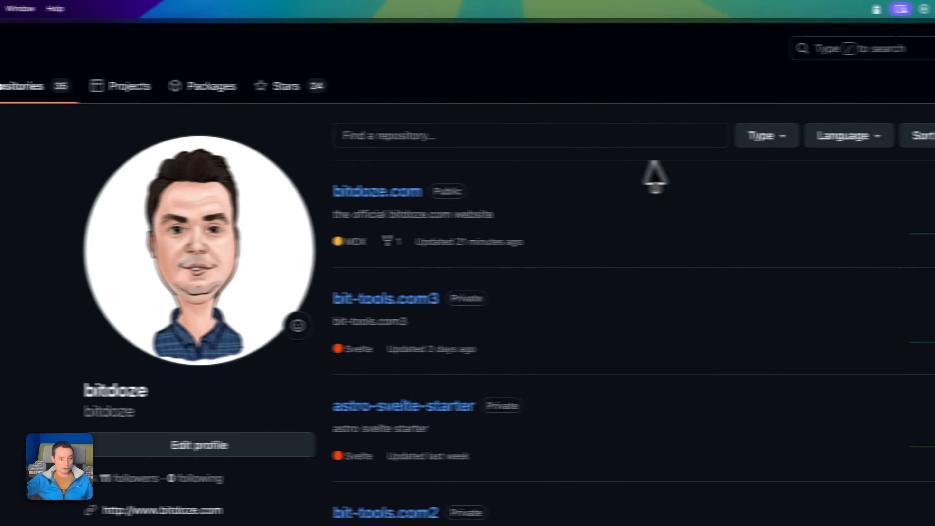
left_click(772, 140)
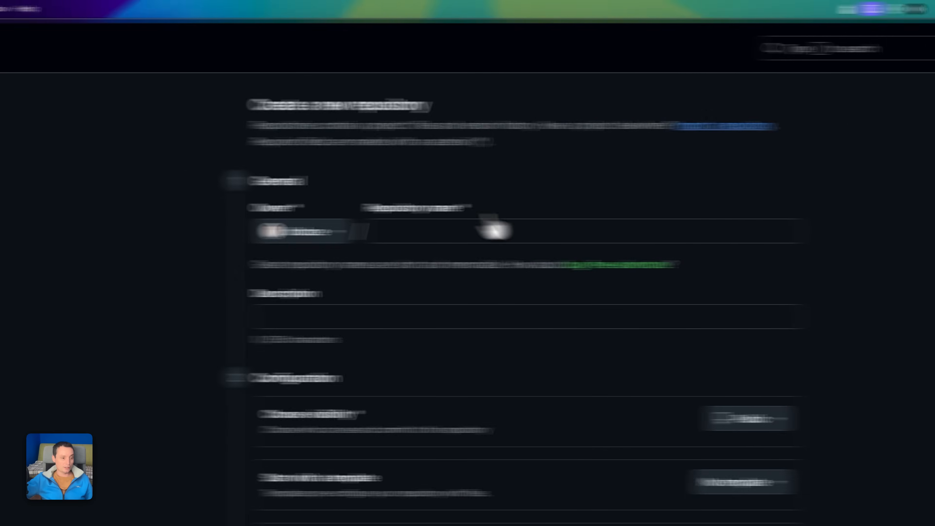
left_click(74, 175)
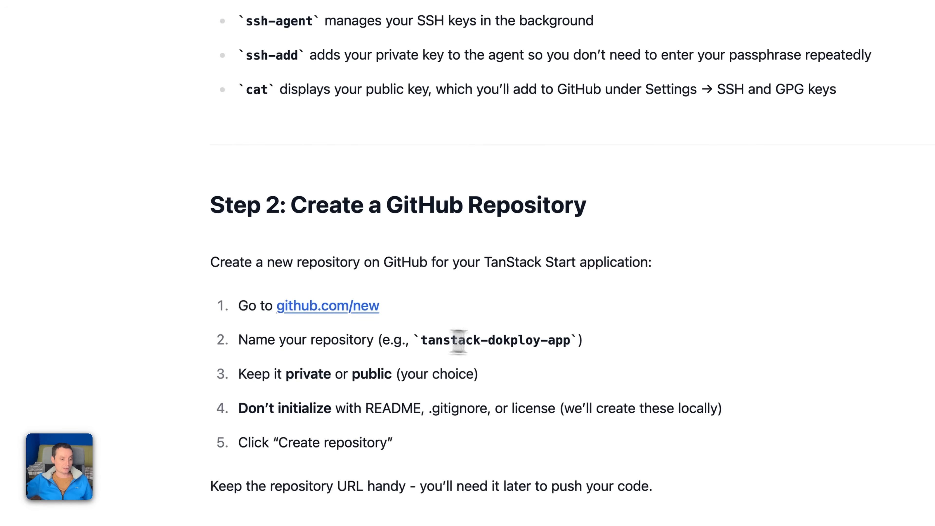
left_click_drag(420, 339, 568, 347)
key("super+c")
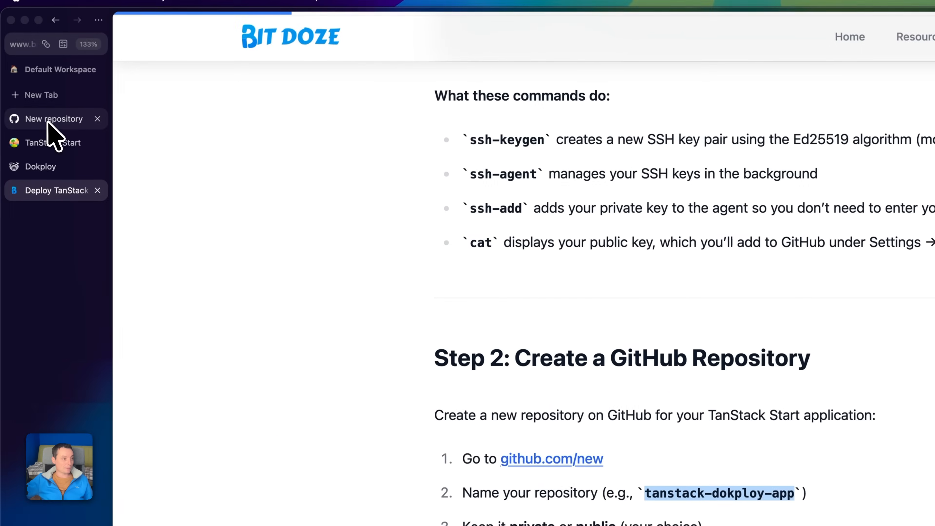
Step: Create the public repository tanstack-dokploy-app with the same text as its description and no README, .gitignore or license
left_click(50, 120)
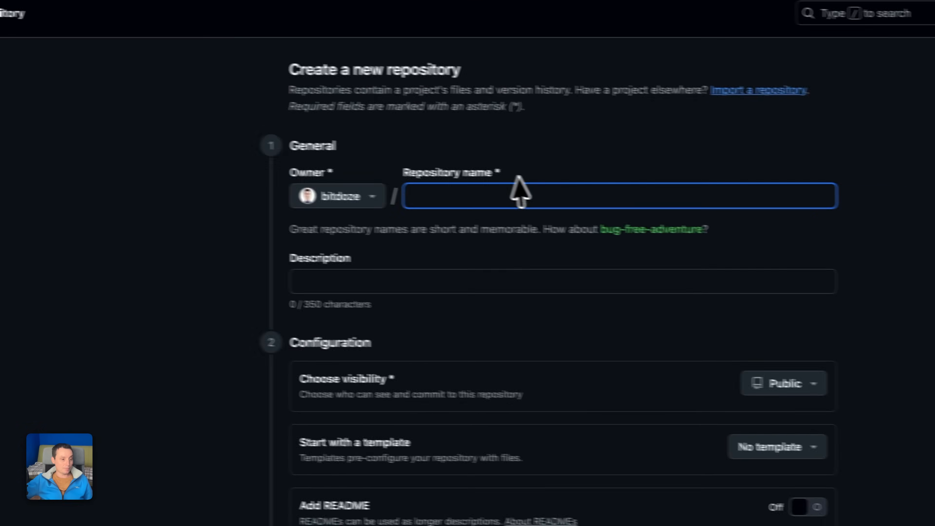
key("super+v")
left_click(616, 301)
key("super+v")
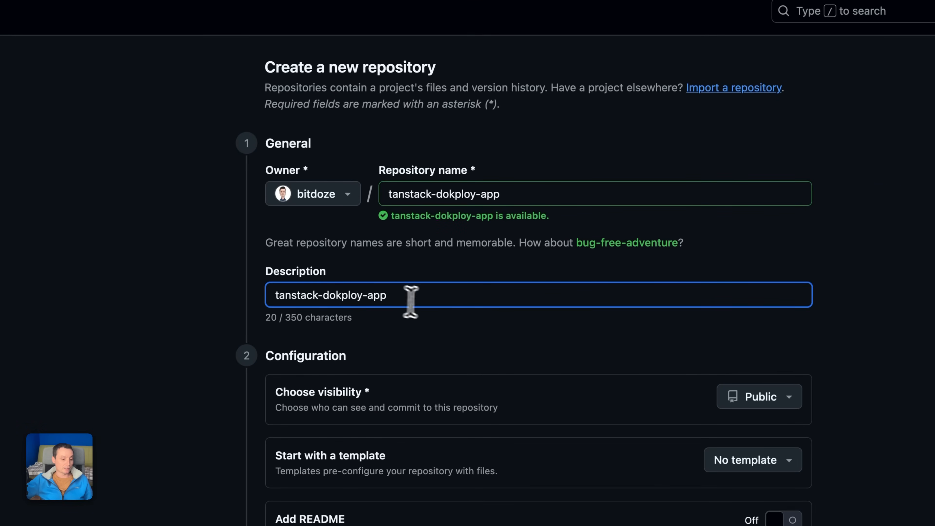
scroll(411, 297, "down", 1)
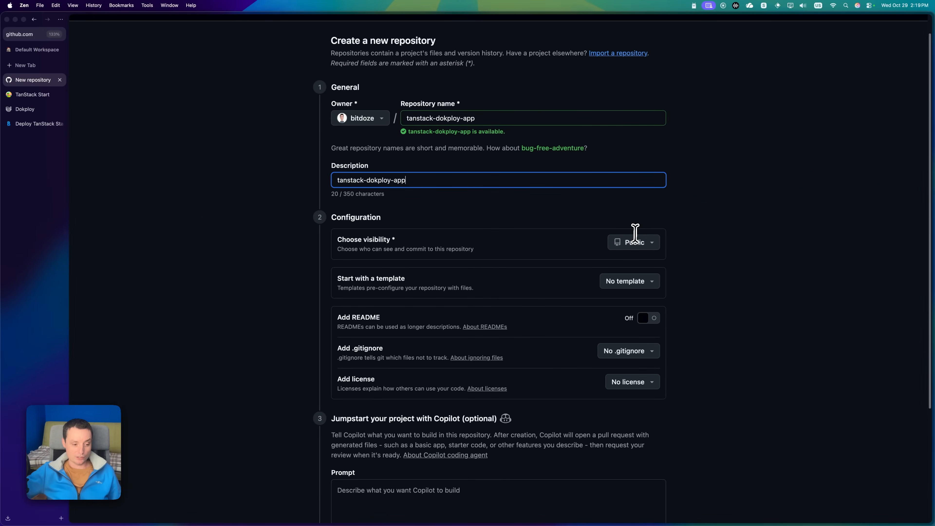
scroll(635, 235, "down", 4)
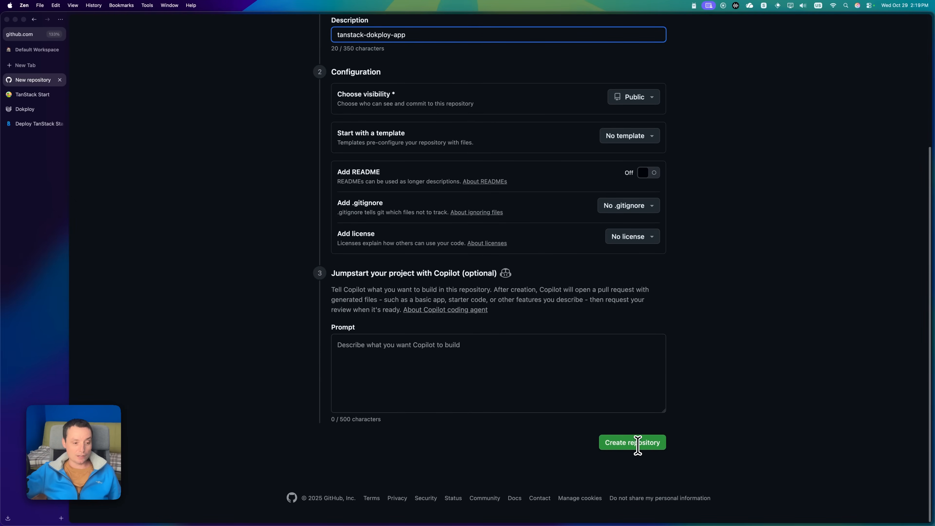
left_click(638, 443)
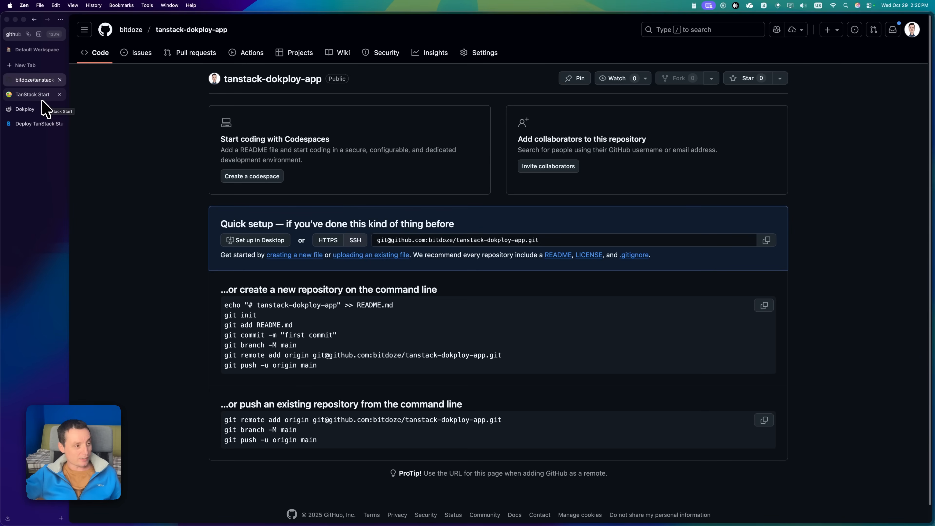
Step: Check the start of the guide's Step 3, and in Dokploy's Git providers create a GitHub App for the bitdoze account
left_click(35, 120)
scroll(336, 209, "down", 4)
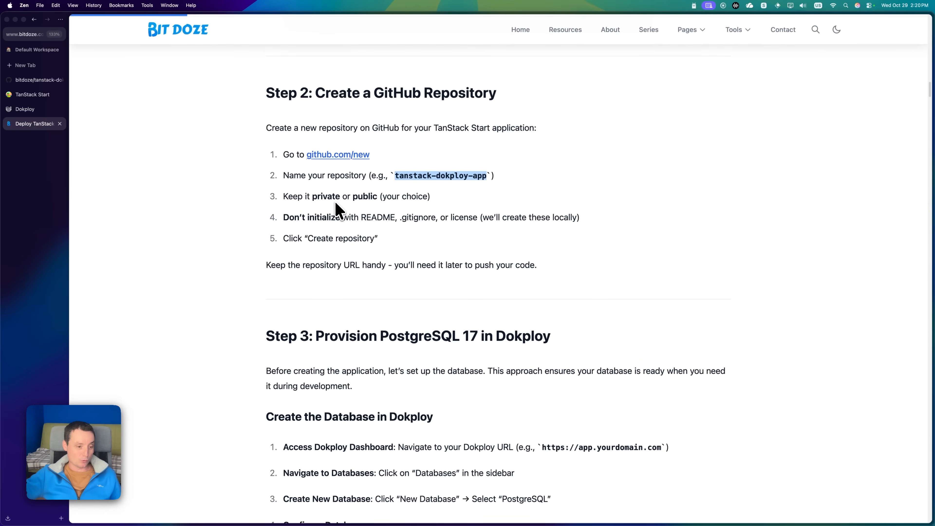
scroll(336, 209, "down", 1)
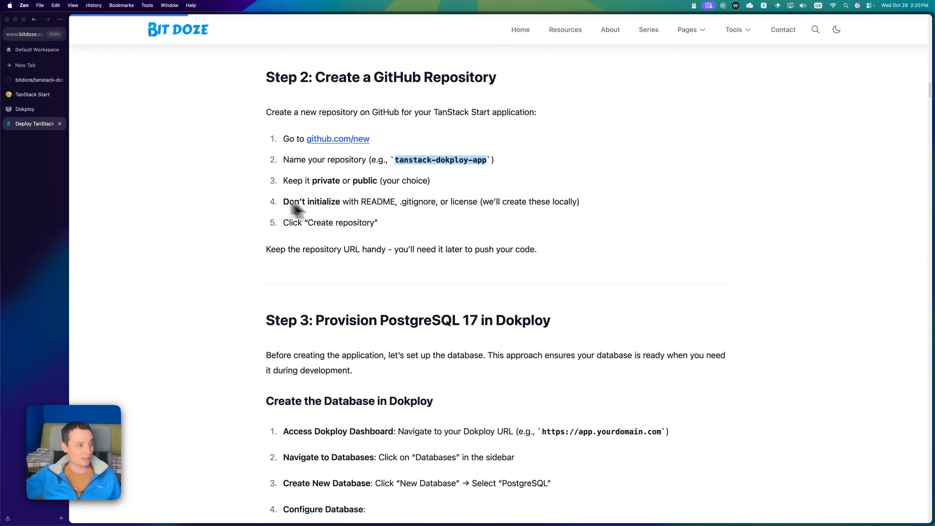
left_click(25, 114)
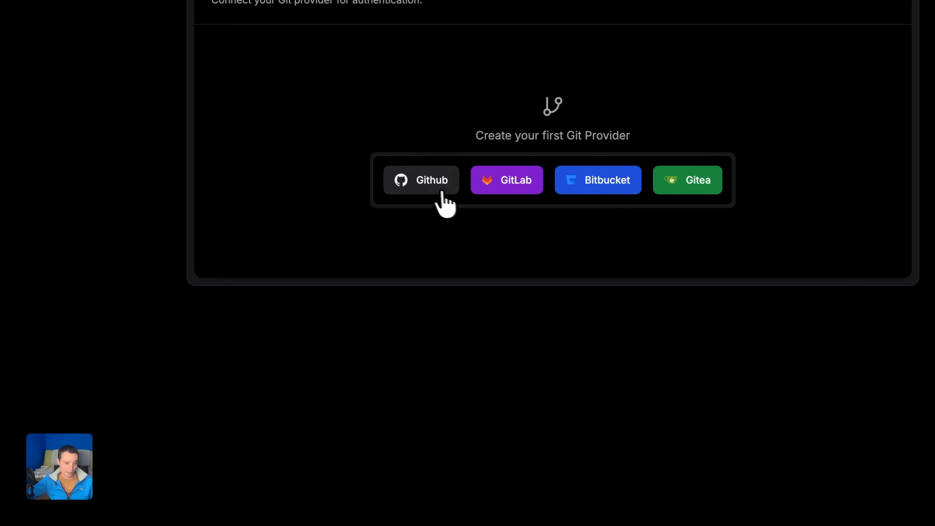
left_click(423, 184)
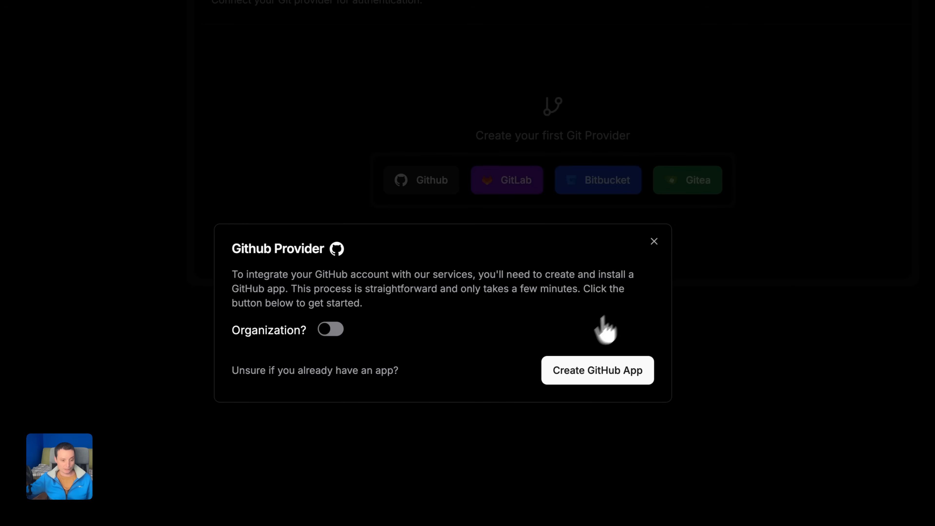
left_click(570, 379)
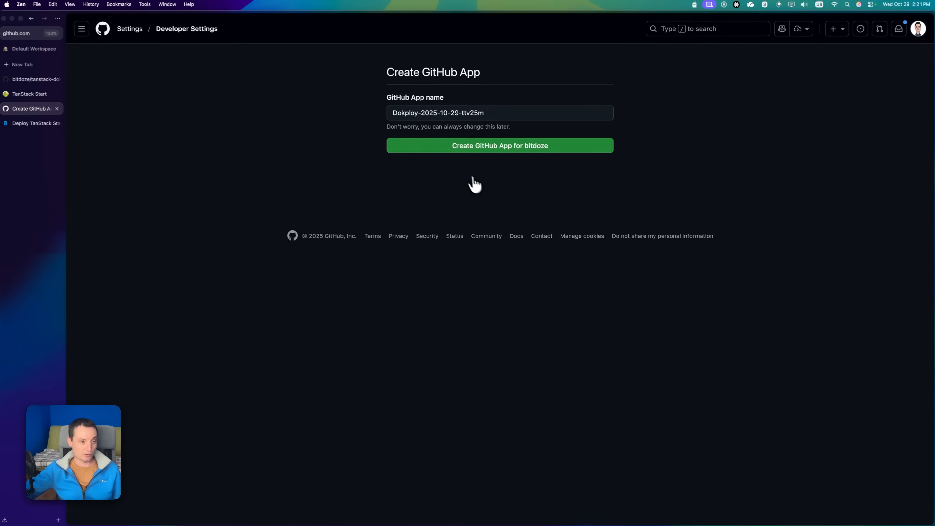
left_click(506, 151)
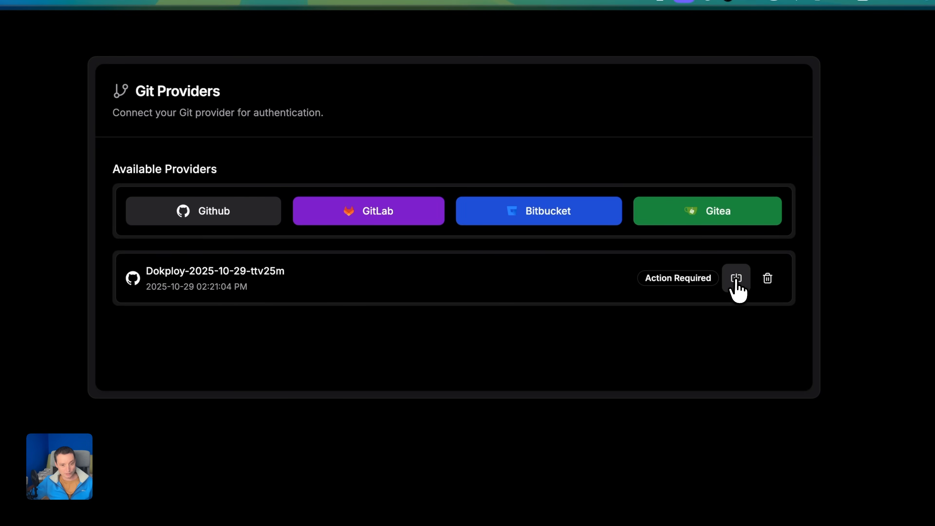
Step: Install and authorize the new Dokploy GitHub App on the bitdoze account with access to all repositories
left_click(736, 279)
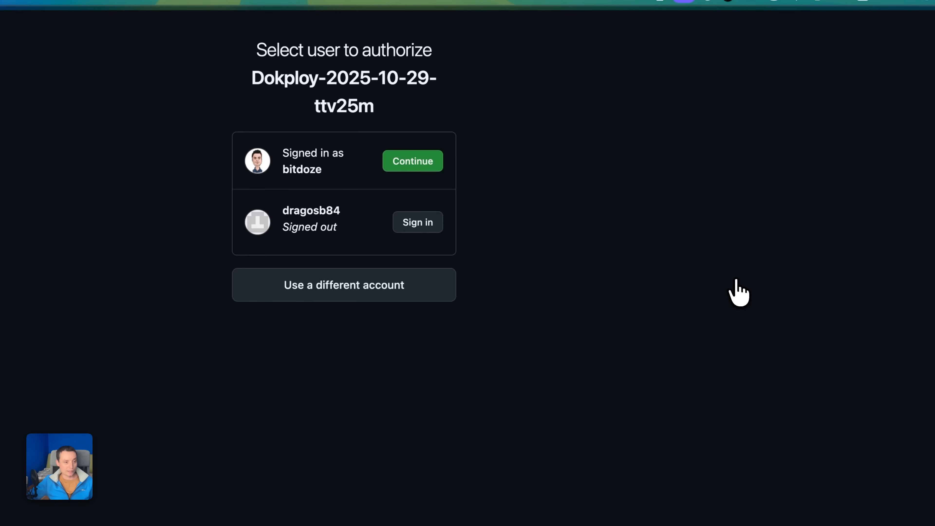
left_click(427, 162)
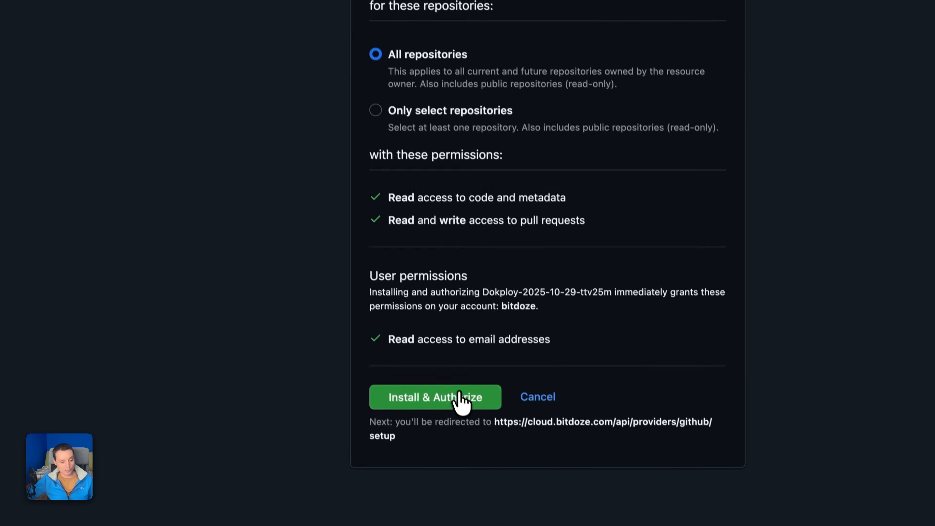
left_click(460, 401)
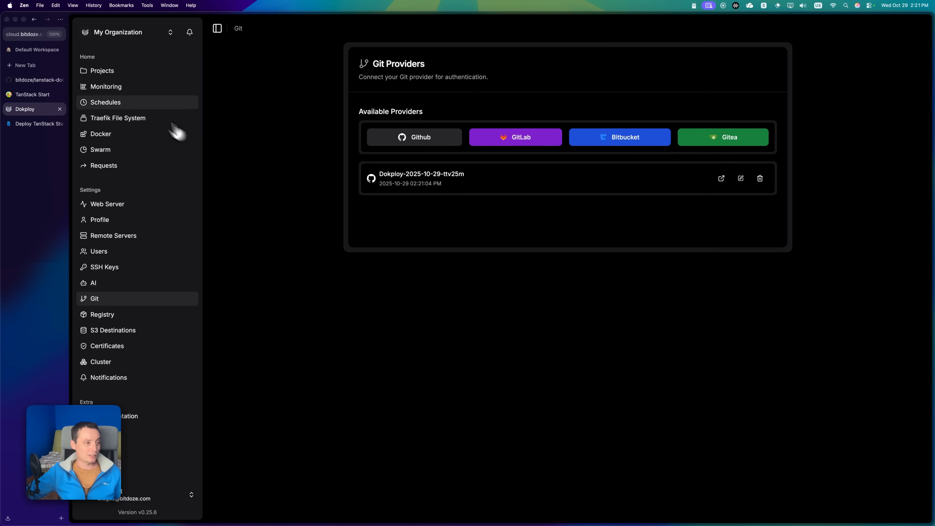
Step: Create a new Dokploy project named SAAS APP without a description
left_click(110, 74)
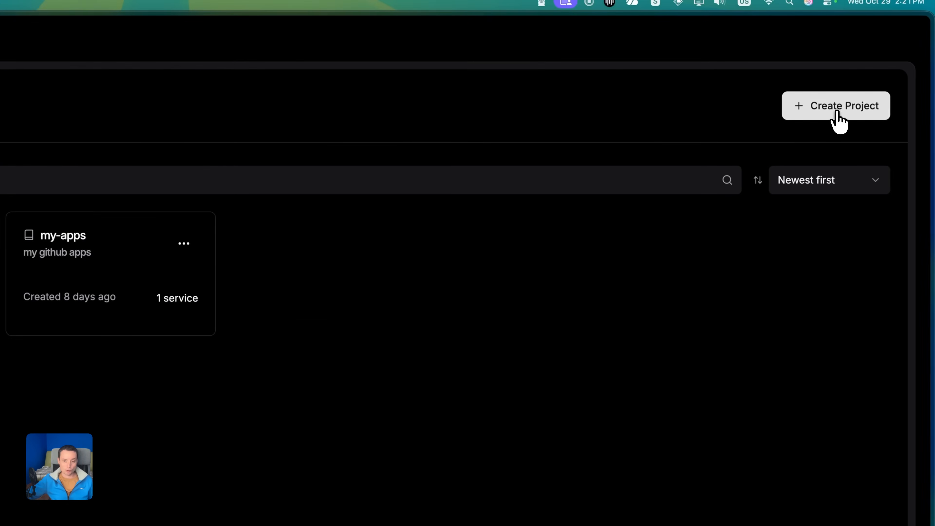
left_click(838, 114)
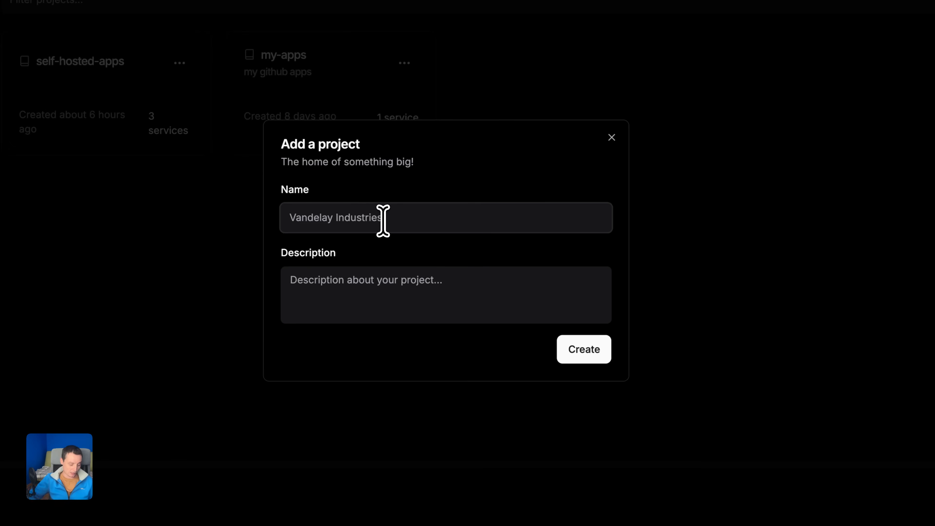
type("SAAS APP")
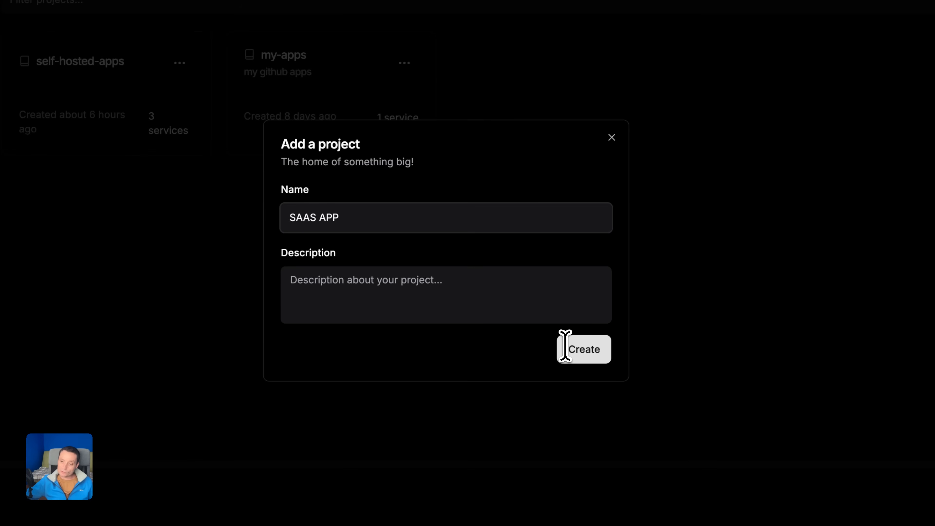
left_click(584, 349)
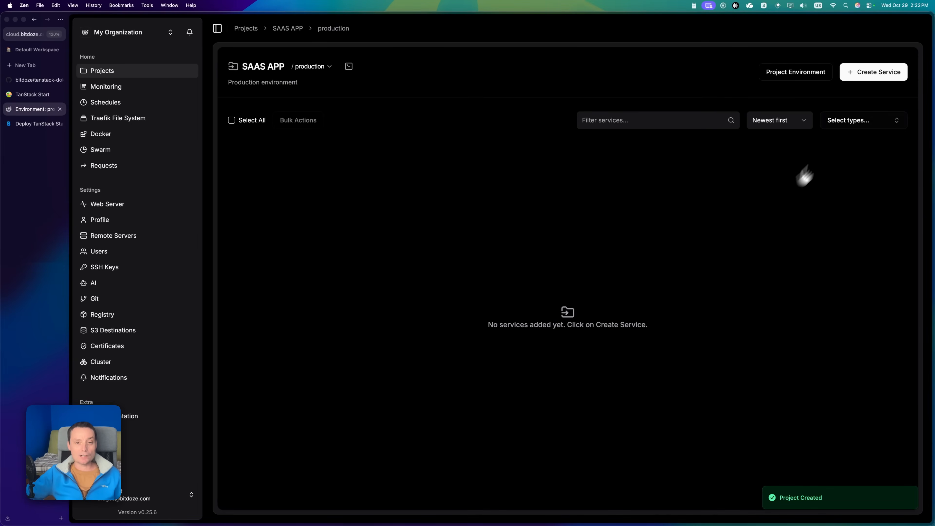
Step: Start a PostgreSQL database service in the SAAS APP project, named saas-app and hosted on the default Dokploy server
left_click(875, 70)
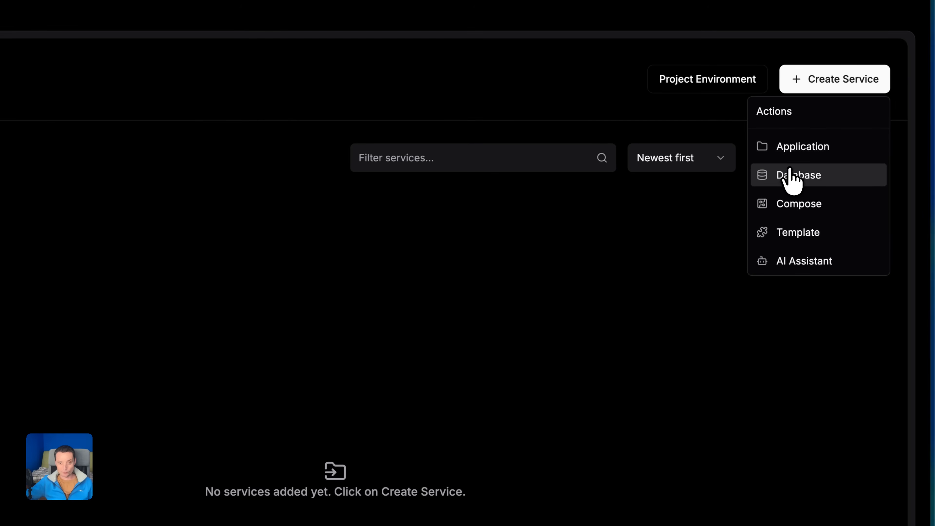
left_click(790, 184)
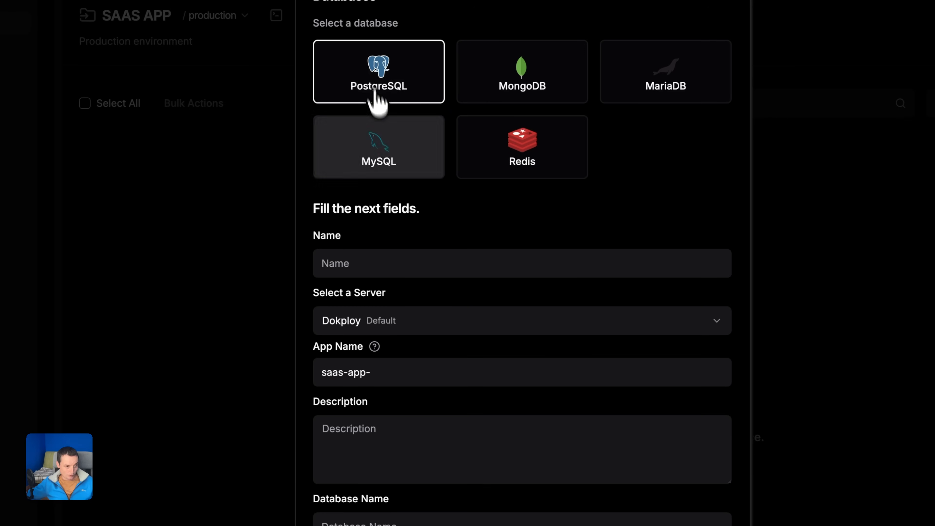
left_click(334, 264)
type("saas-app")
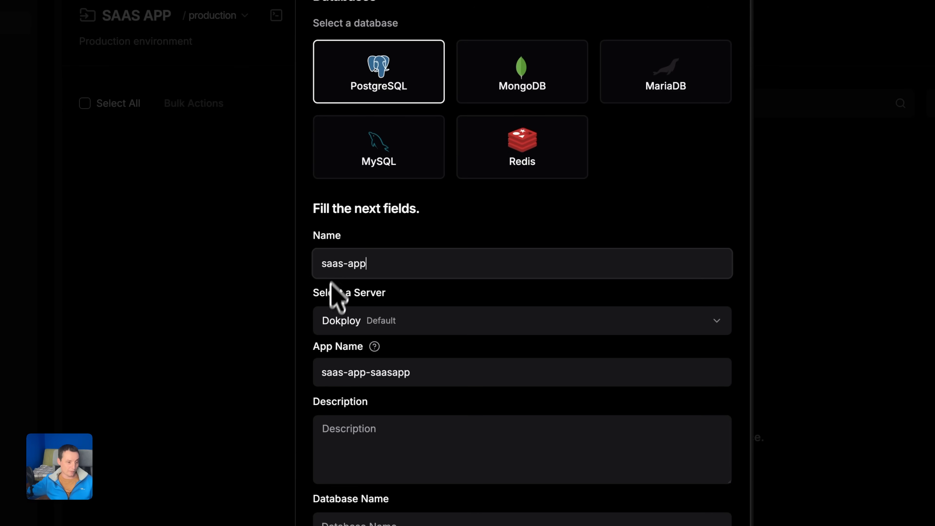
left_click(434, 321)
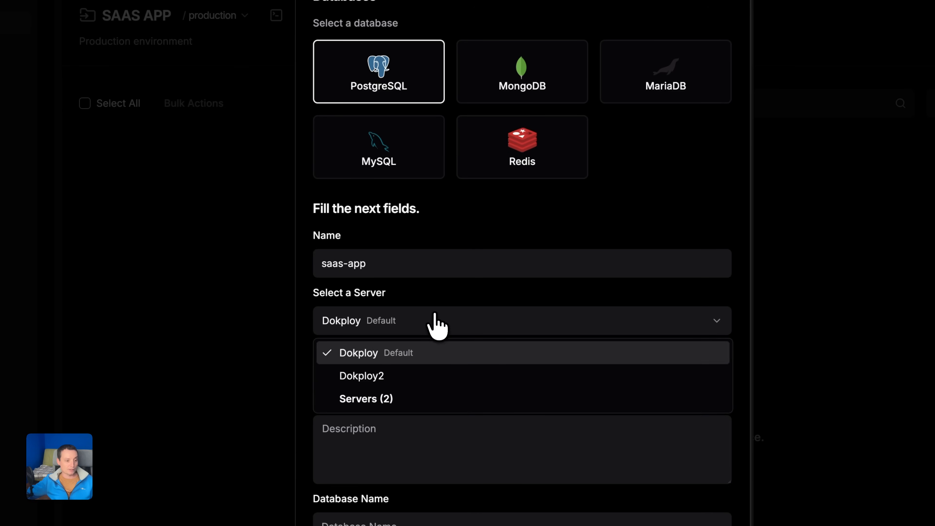
left_click(424, 354)
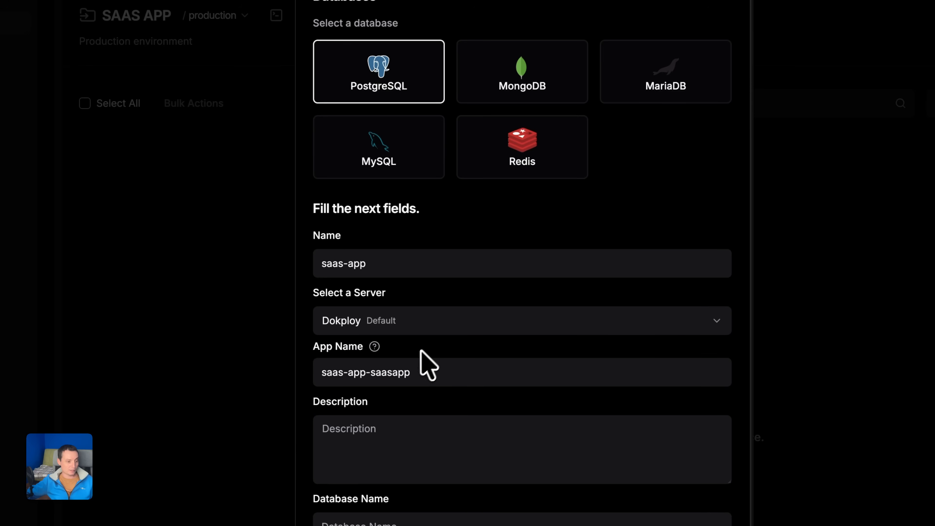
left_click(395, 373)
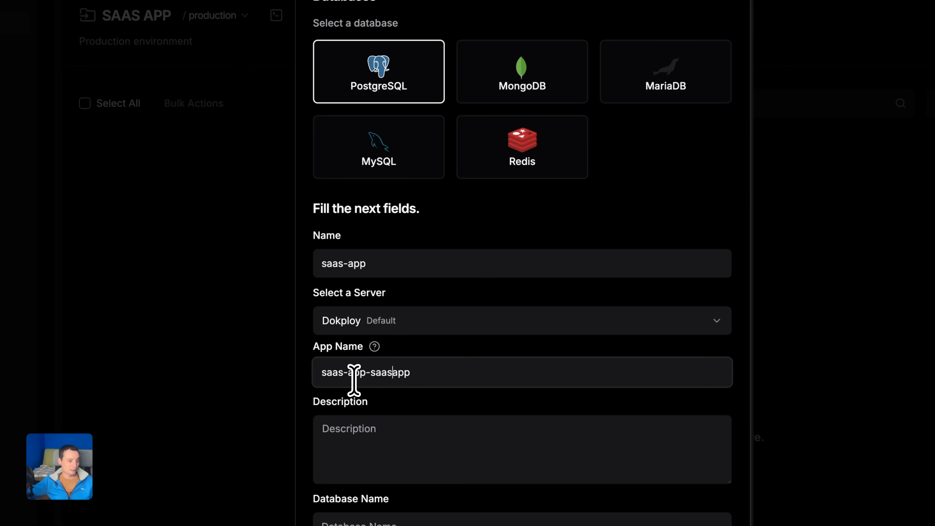
left_click(426, 378)
left_click(373, 442)
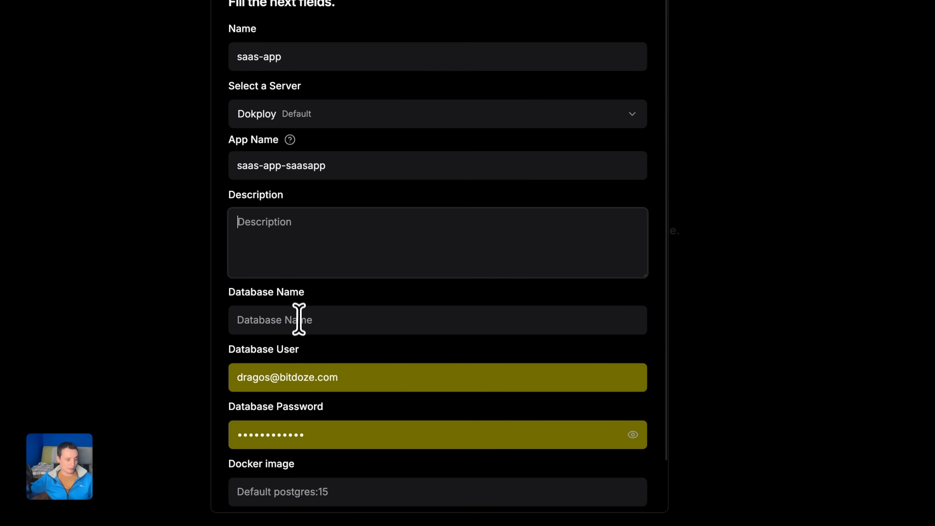
Step: Set the database name to saas-app and replace the prefilled database user with the user's first name
left_click(299, 319)
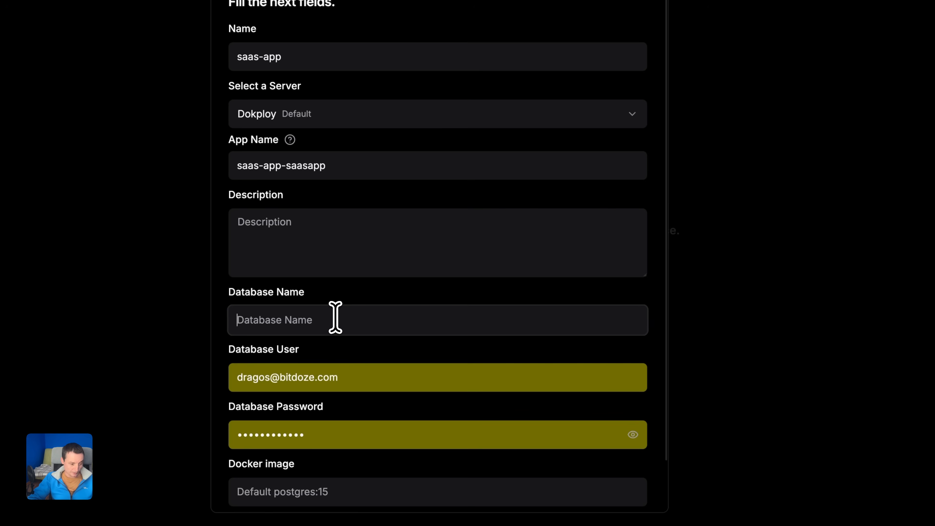
type("saas-app")
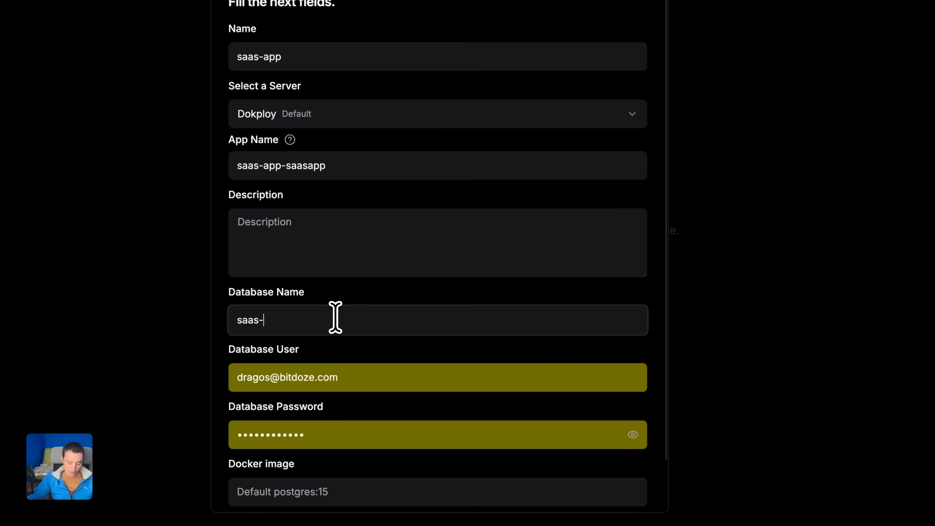
triple_click(322, 379)
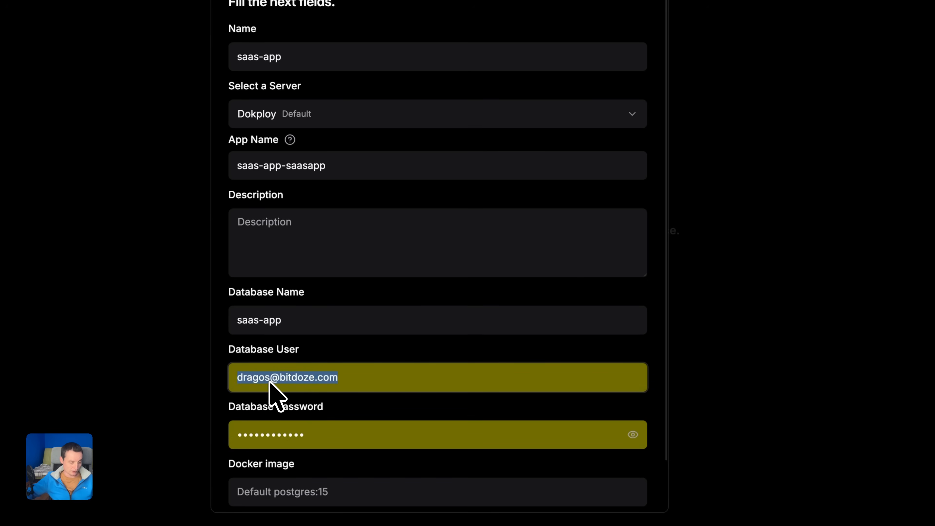
type("d")
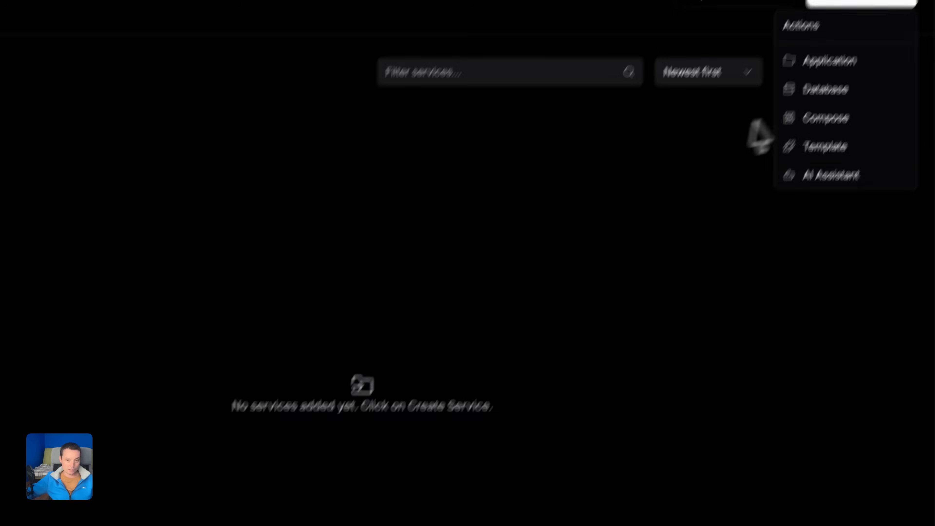
left_click(791, 128)
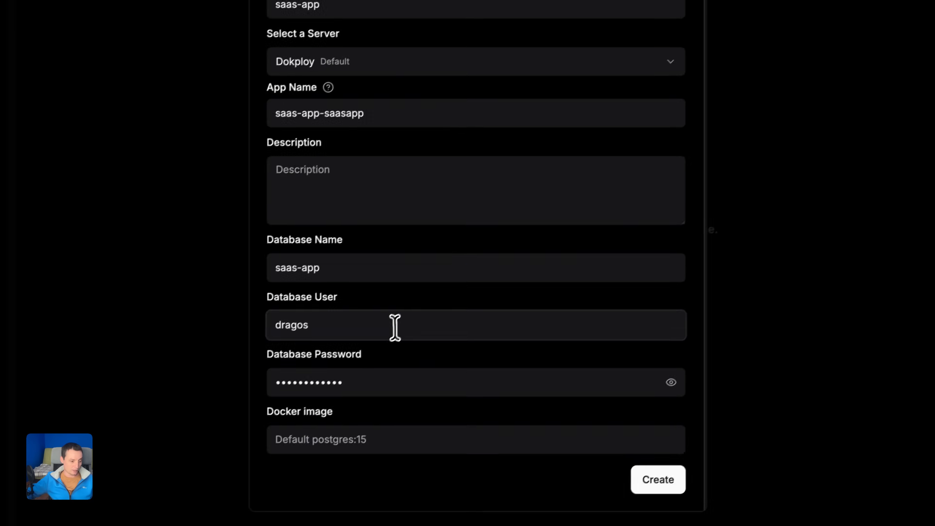
left_click(395, 326)
key("Escape")
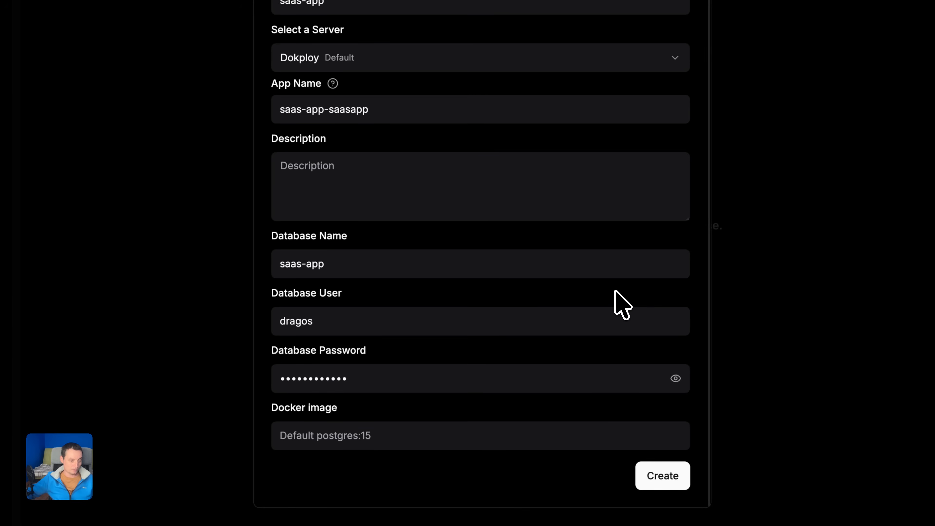
Step: Enter the database password and set the Docker image to postgres:17
left_click(312, 376)
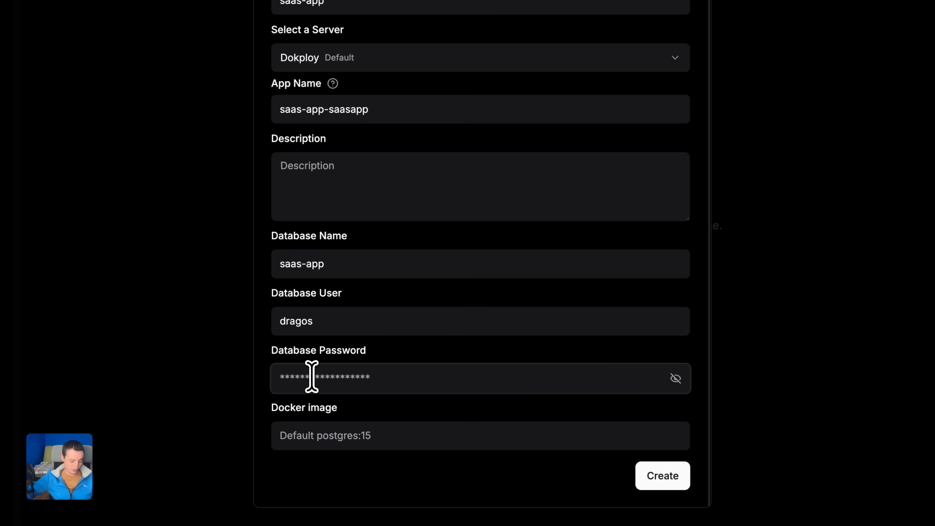
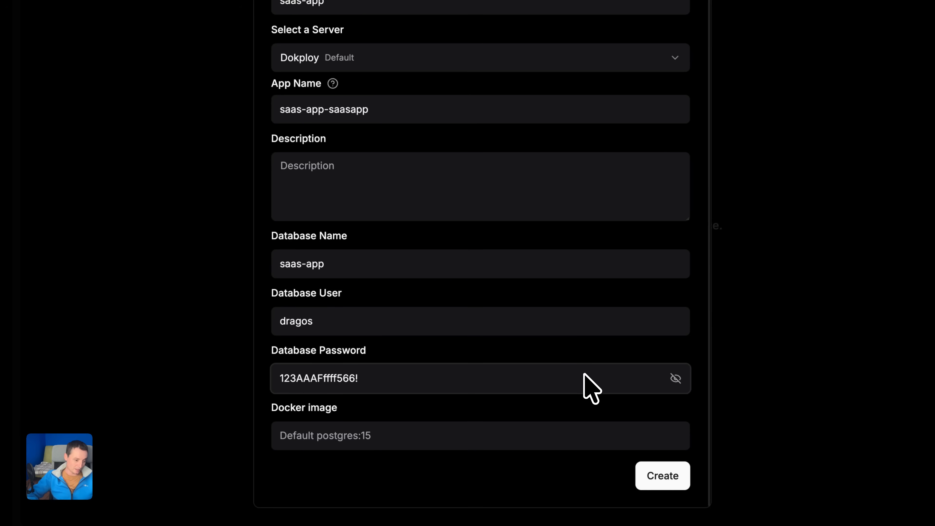
left_click(460, 442)
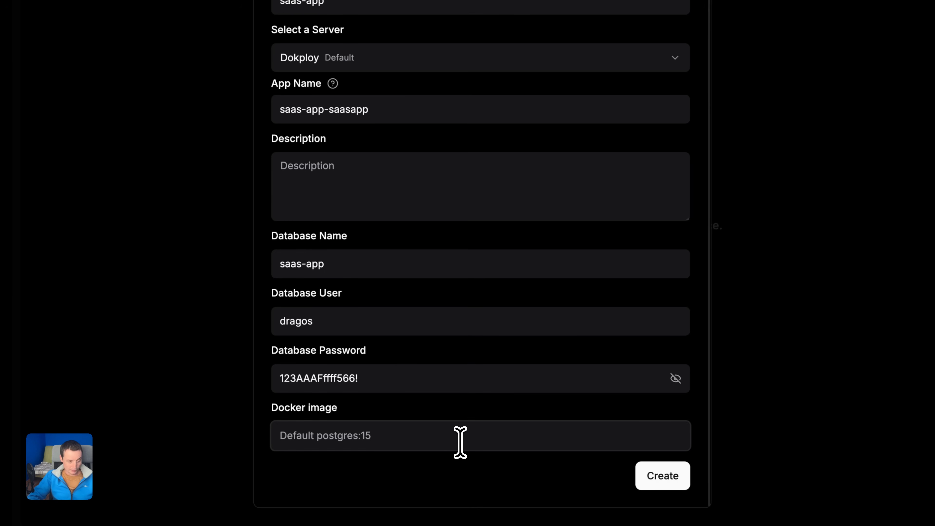
type("postgres:17")
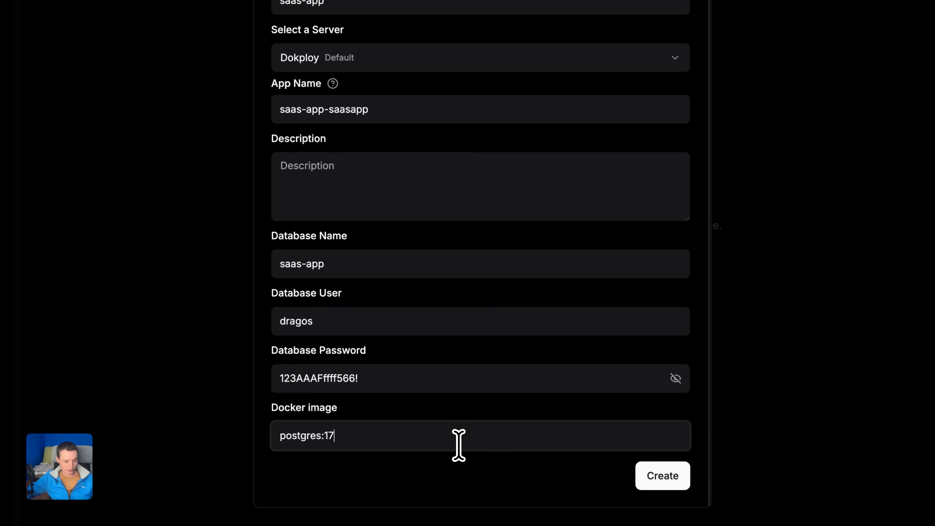
triple_click(471, 440)
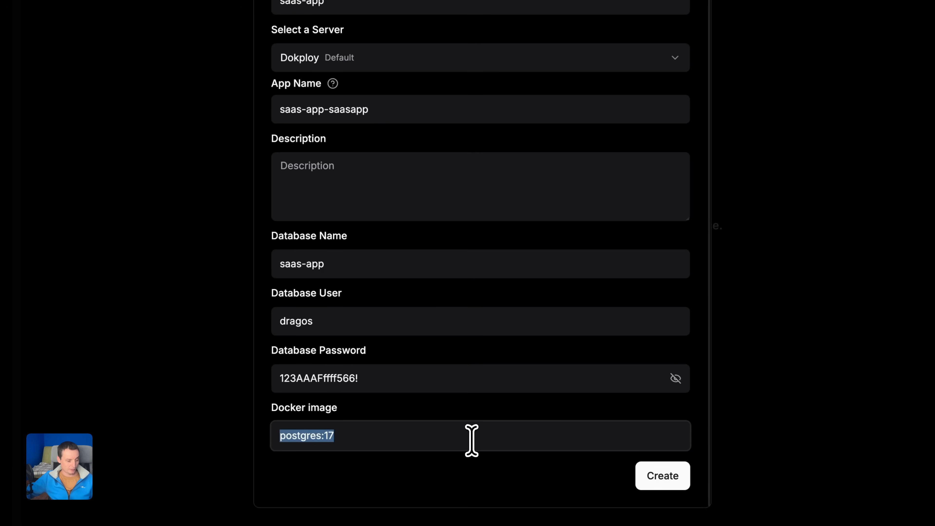
Step: Remove the disallowed character from the database password and create the PostgreSQL database
left_click(664, 475)
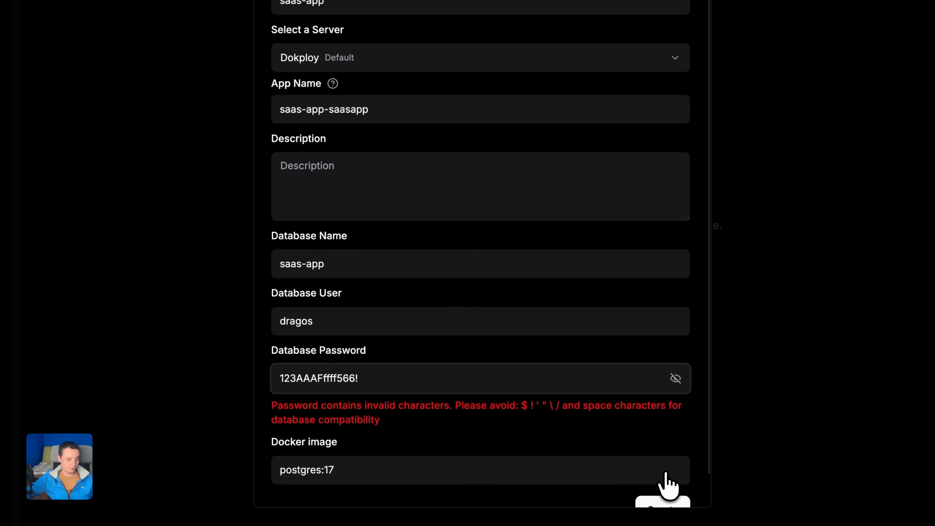
key("BackSpace")
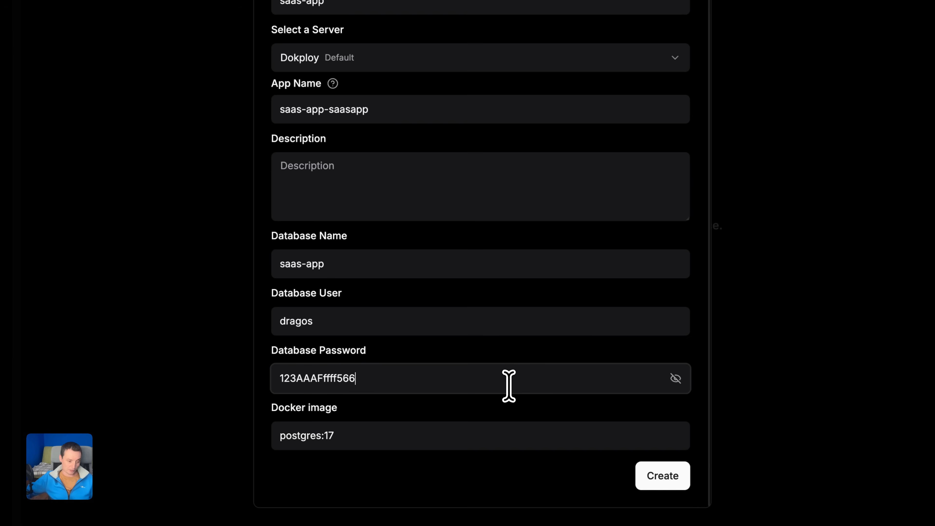
left_click(657, 479)
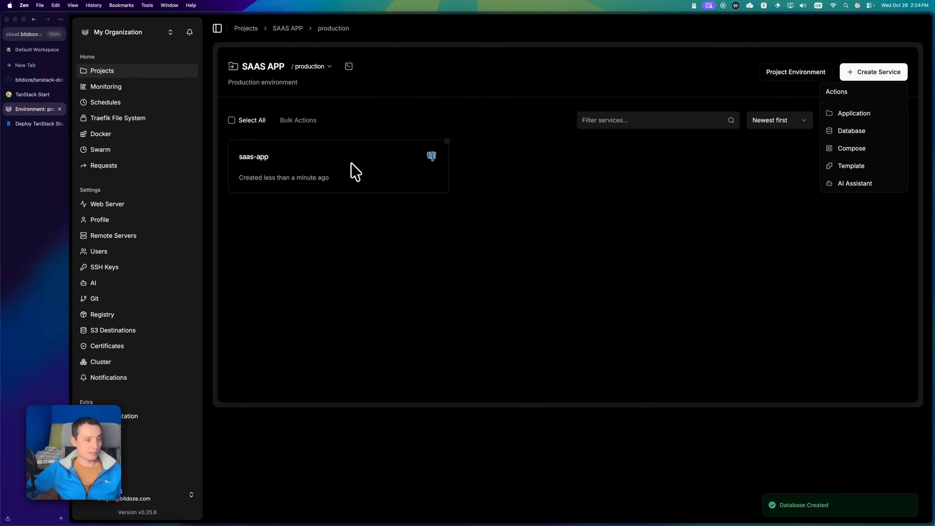
Step: Open the new PostgreSQL service from the SAAS APP project and rename it saas-app-db
left_click(352, 170)
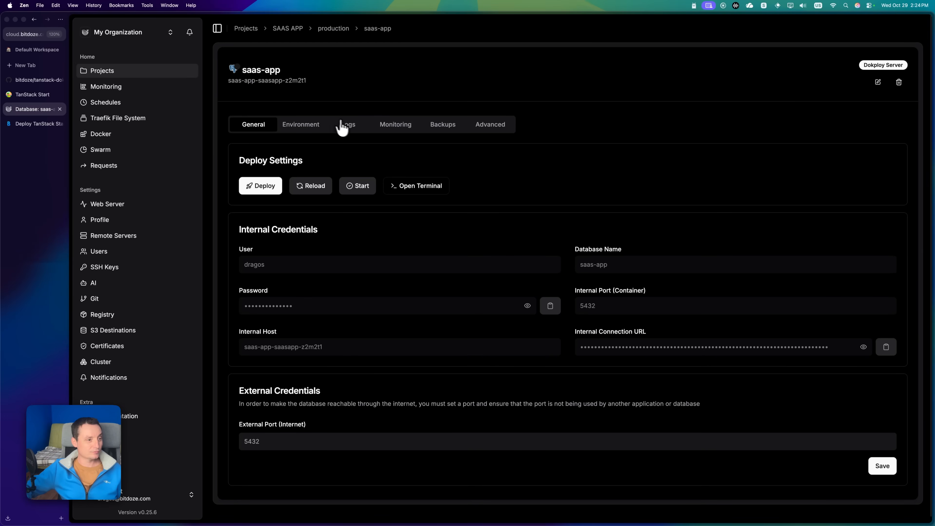
left_click(121, 71)
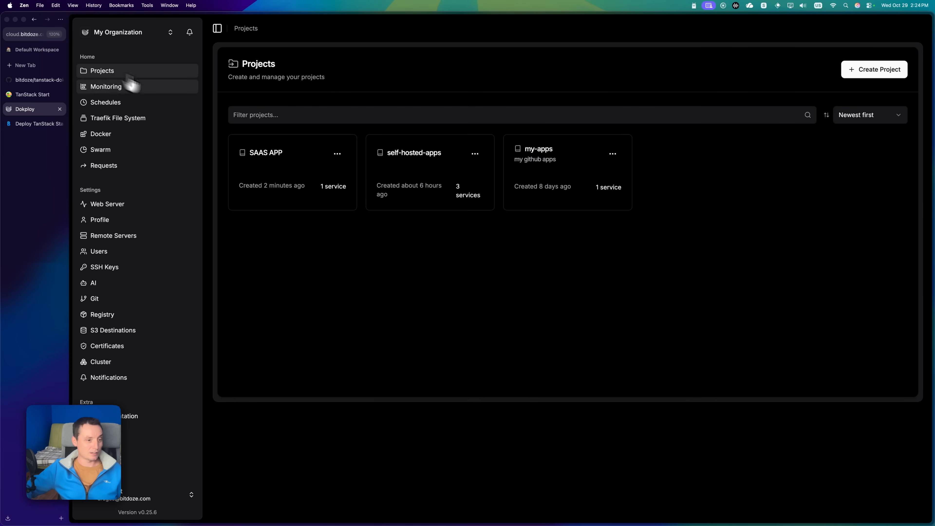
left_click(305, 152)
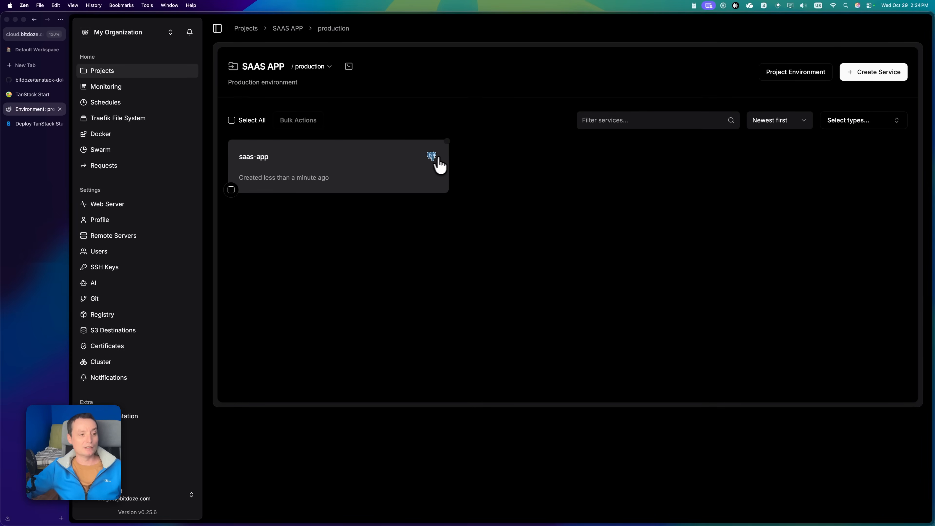
left_click(365, 167)
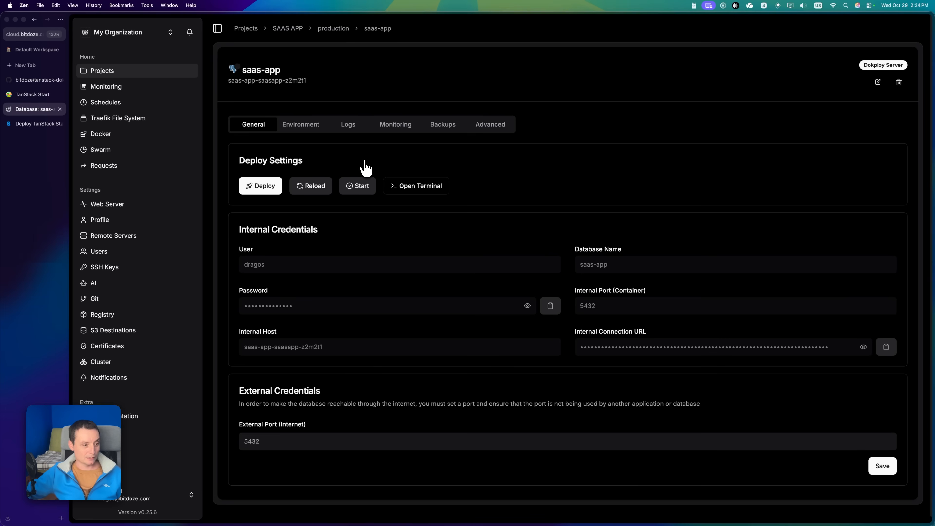
left_click(877, 82)
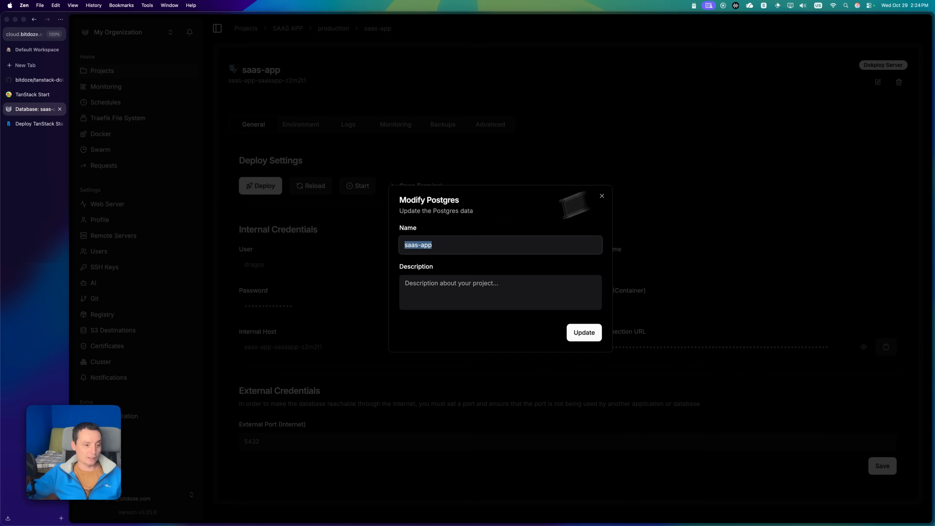
left_click(460, 245)
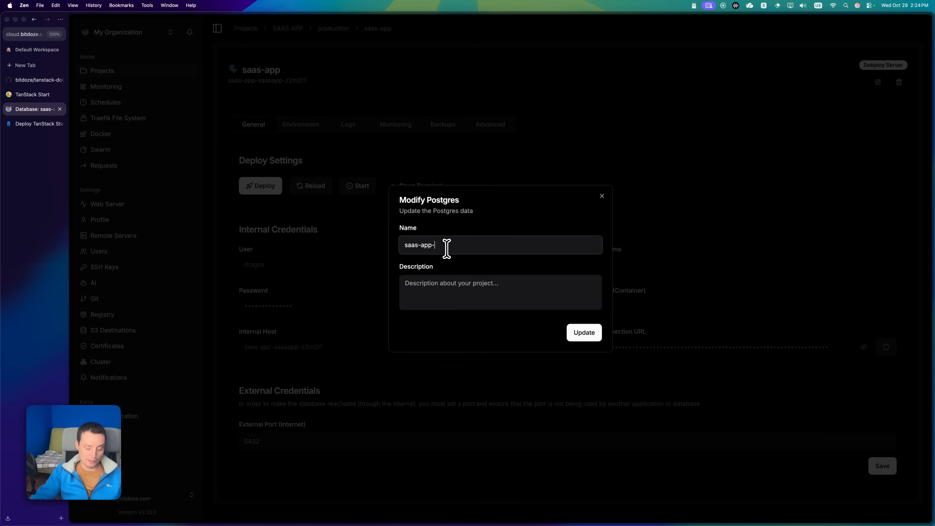
left_click(585, 333)
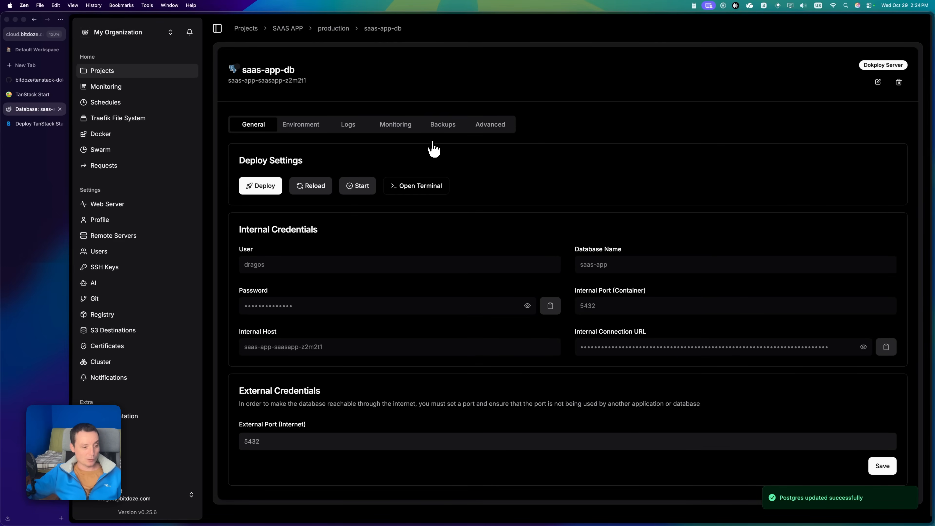
Step: Reveal the internal connection URL of the saas-app-db PostgreSQL service
scroll(435, 149, "down", 1)
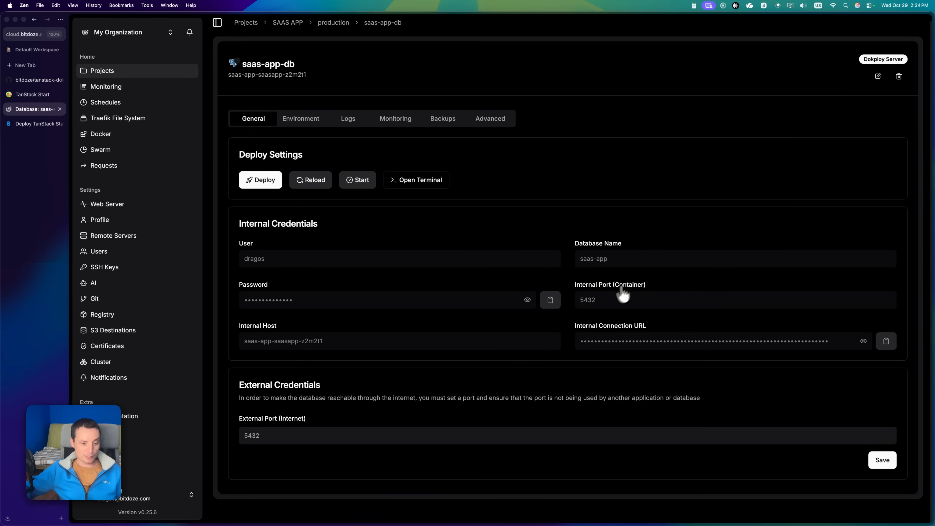
left_click(860, 341)
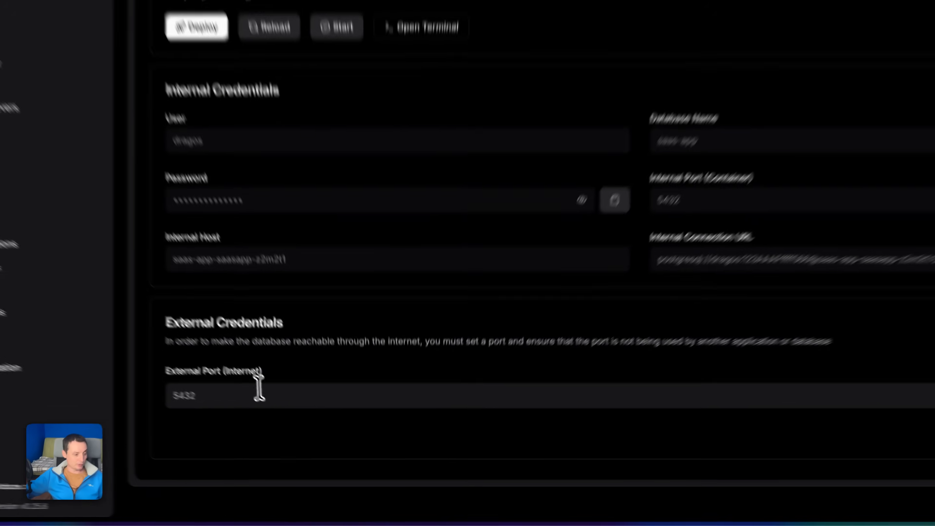
Step: Set the database's external port to 5432, save it, and reveal the external host URL
left_click(303, 430)
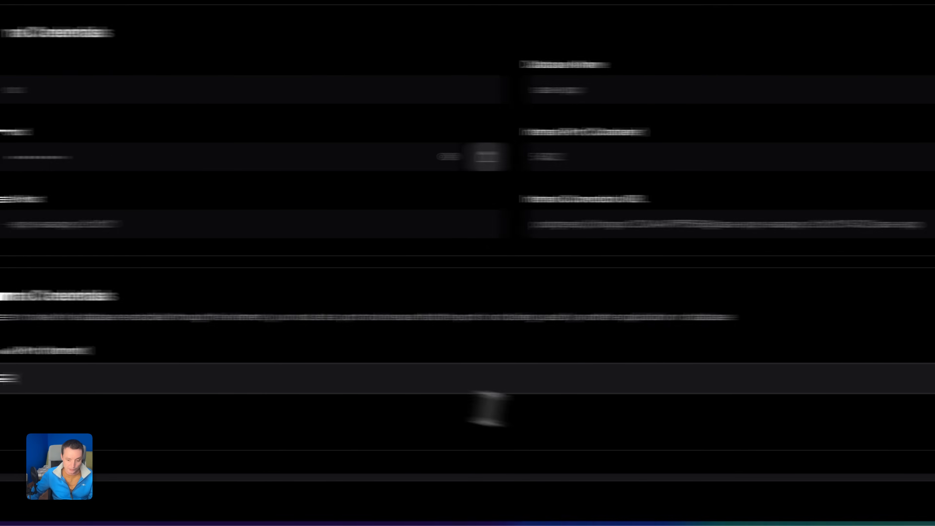
left_click(843, 419)
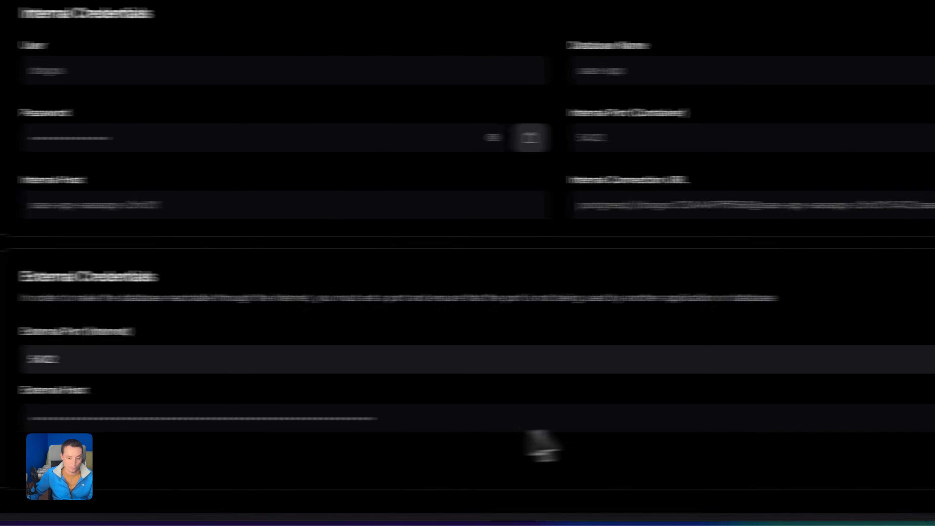
left_click(818, 418)
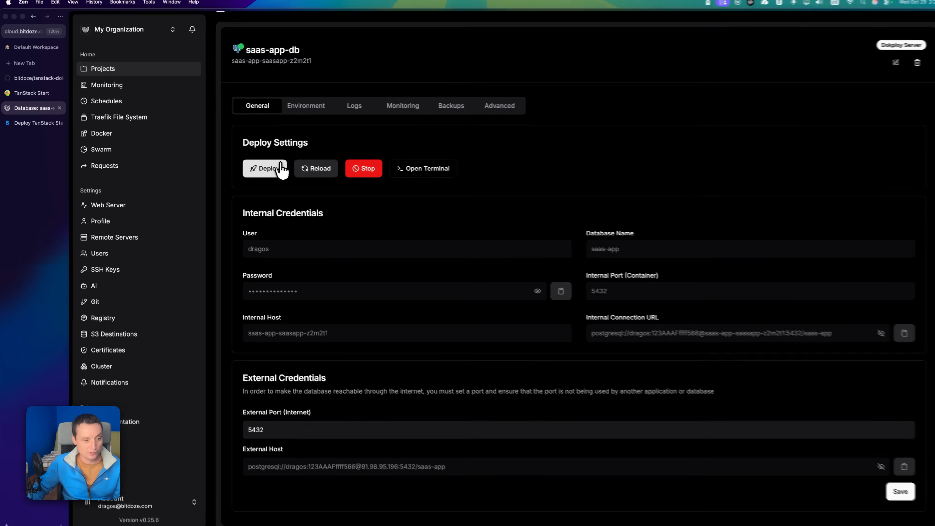
Step: Deploy the saas-app-db PostgreSQL service and close its deployment logs once the run ends
left_click(280, 170)
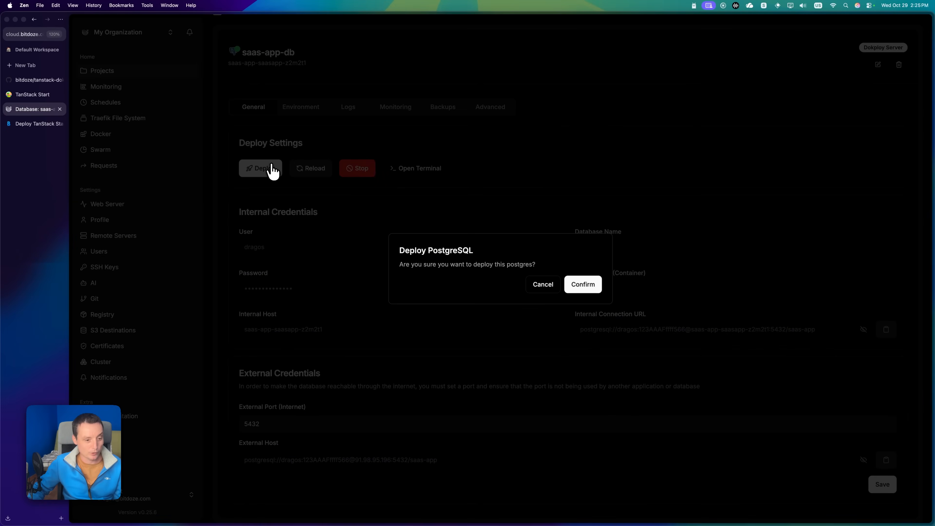
left_click(592, 288)
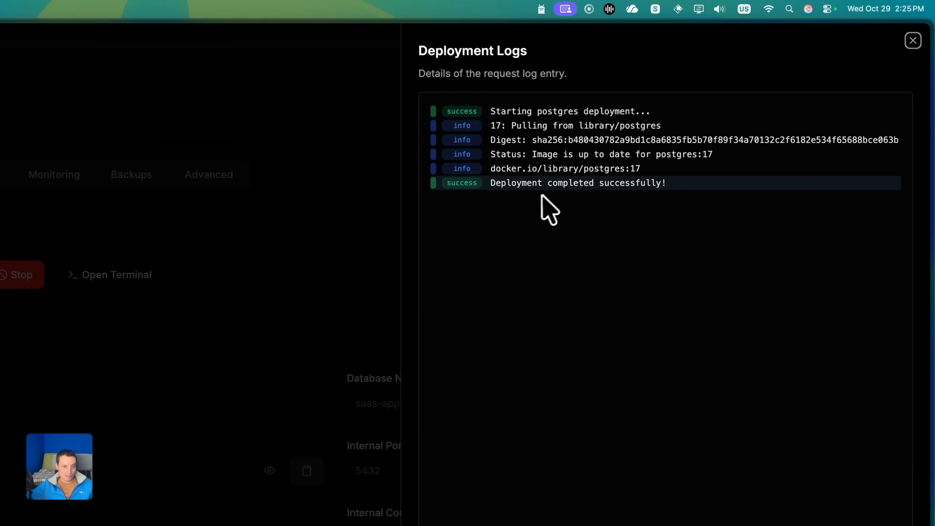
left_click(912, 40)
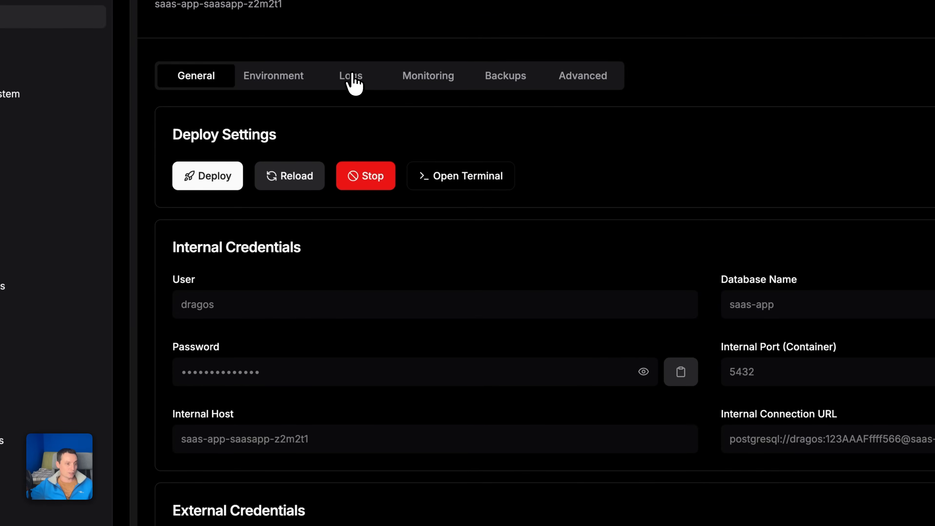
Step: Review the database's logs, monitoring and advanced settings, including its volumes and resources, and return to its general settings
left_click(352, 83)
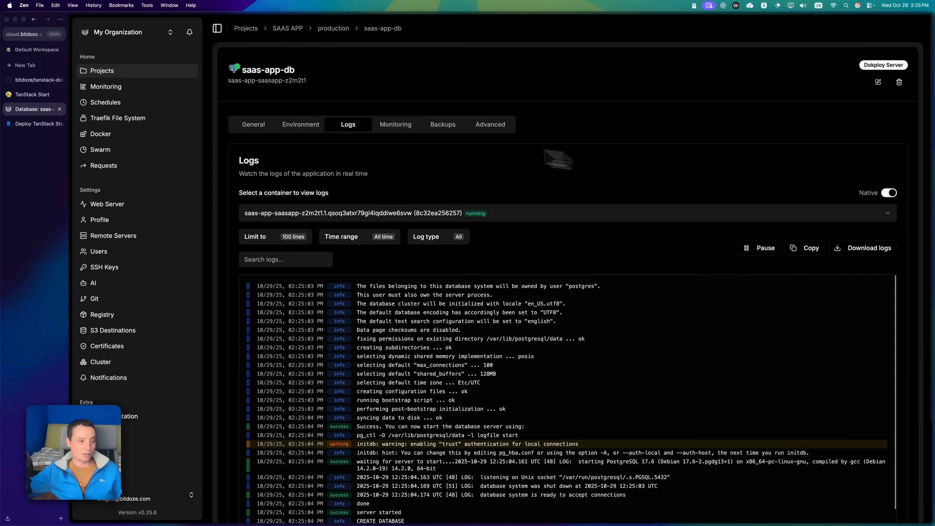
left_click(405, 131)
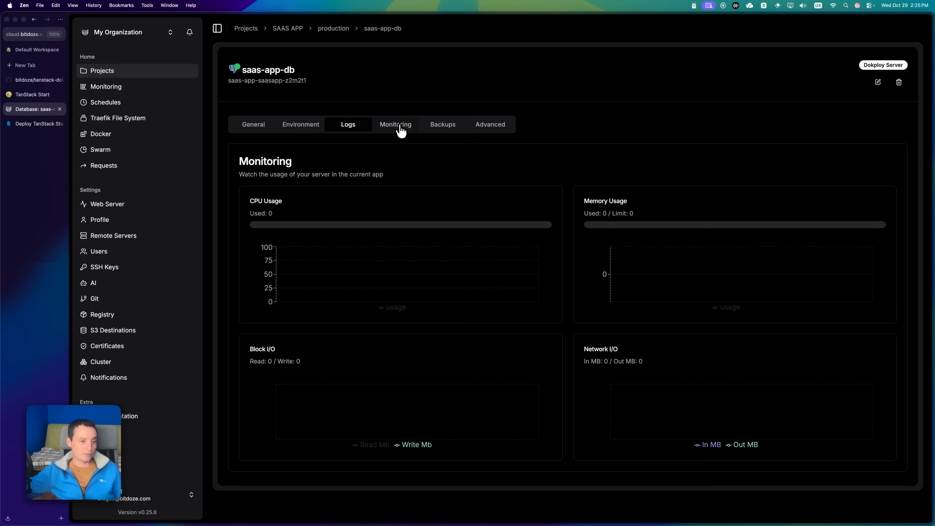
left_click(511, 131)
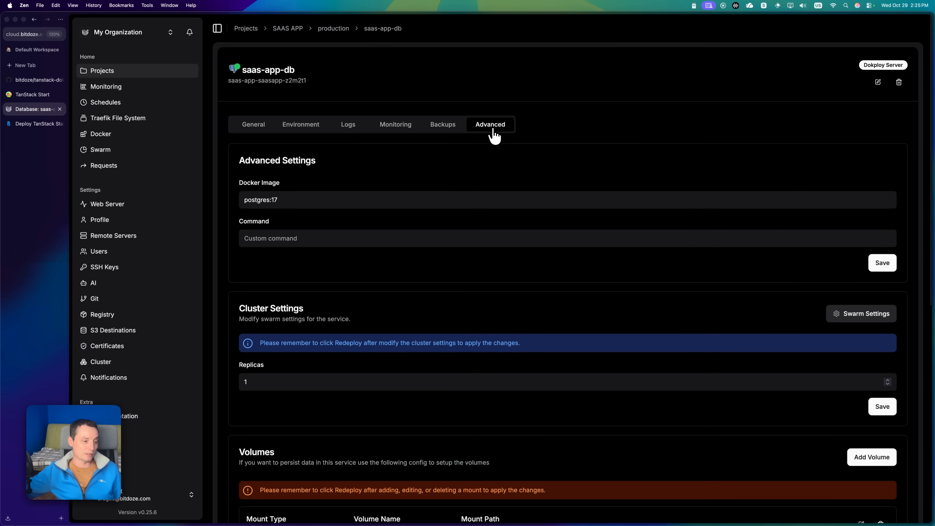
scroll(511, 209, "down", 7)
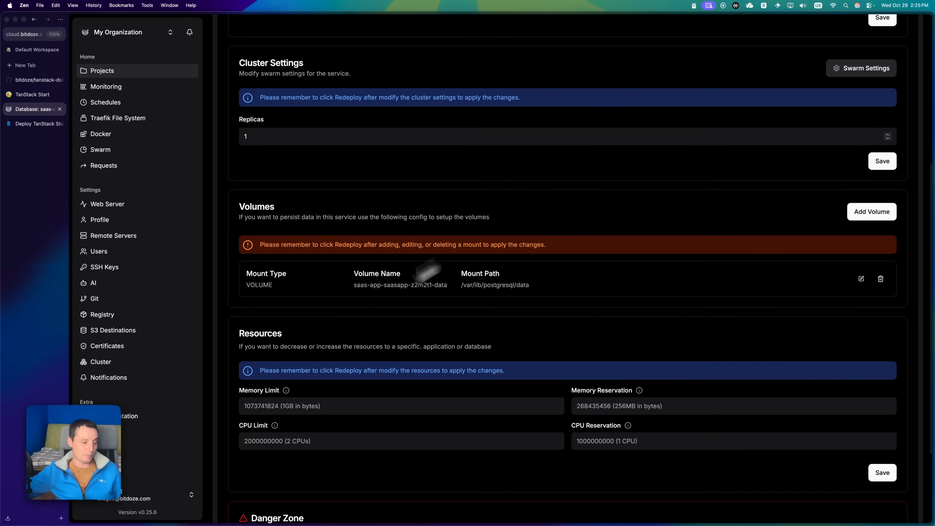
scroll(438, 299, "up", 7)
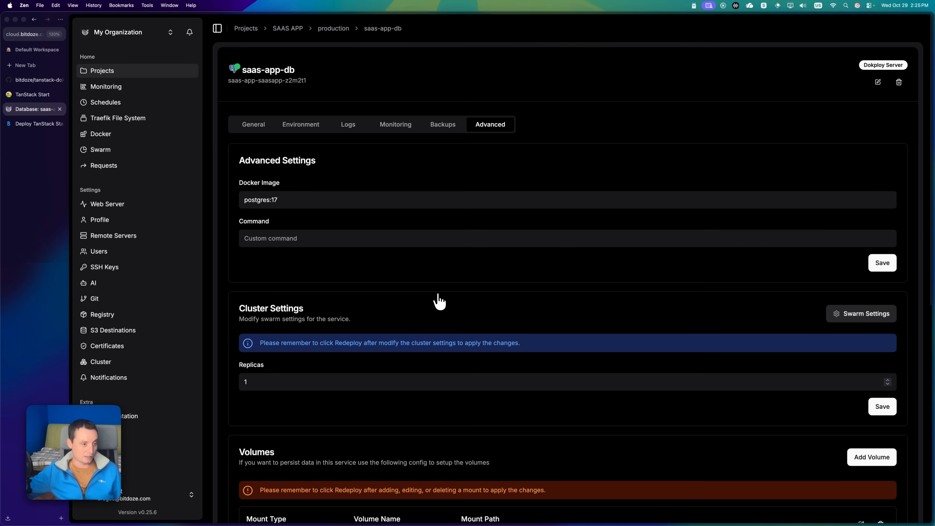
left_click(253, 127)
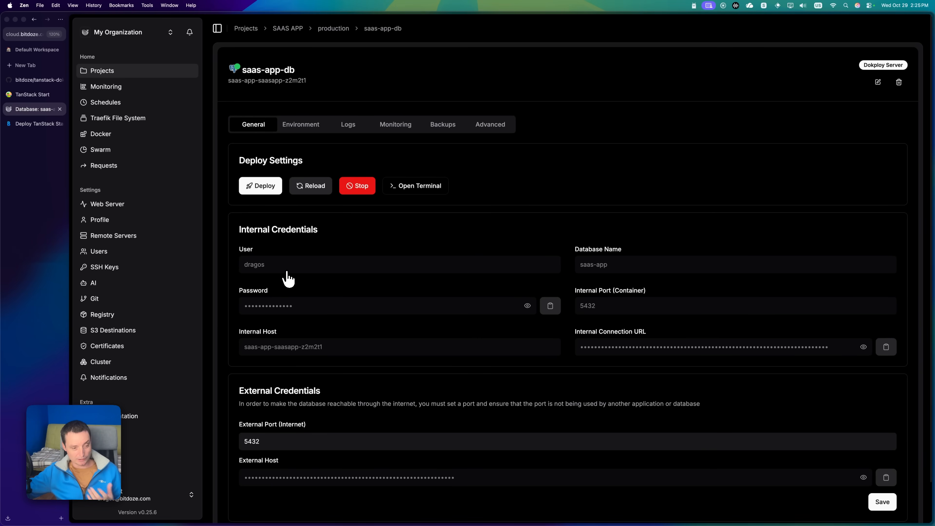
Step: Open hetzner.com in a new browser tab and go to the Hetzner Console
left_click(39, 68)
type("he")
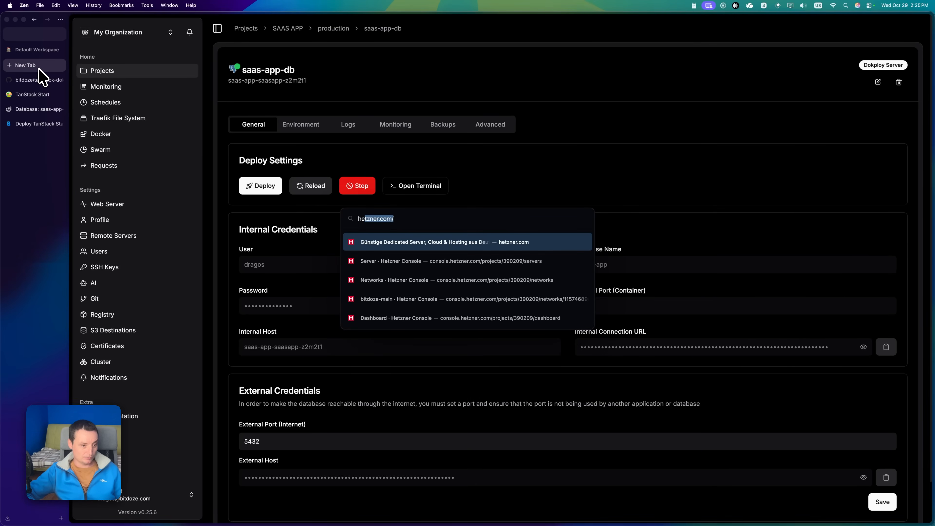
key("Return")
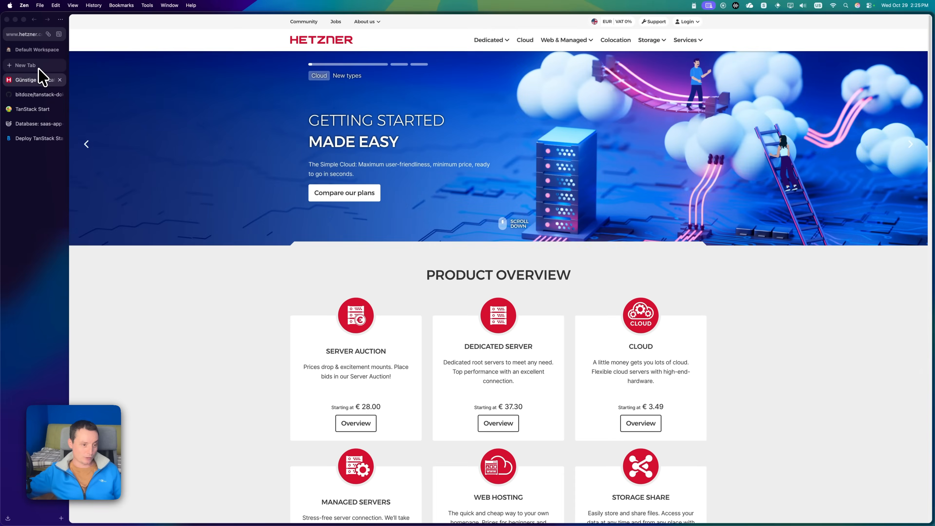
left_click(690, 21)
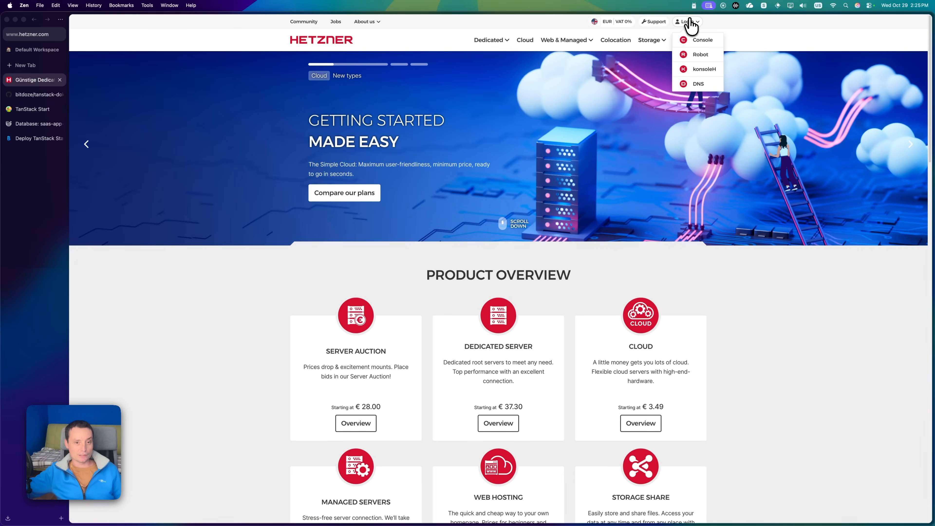
left_click(698, 38)
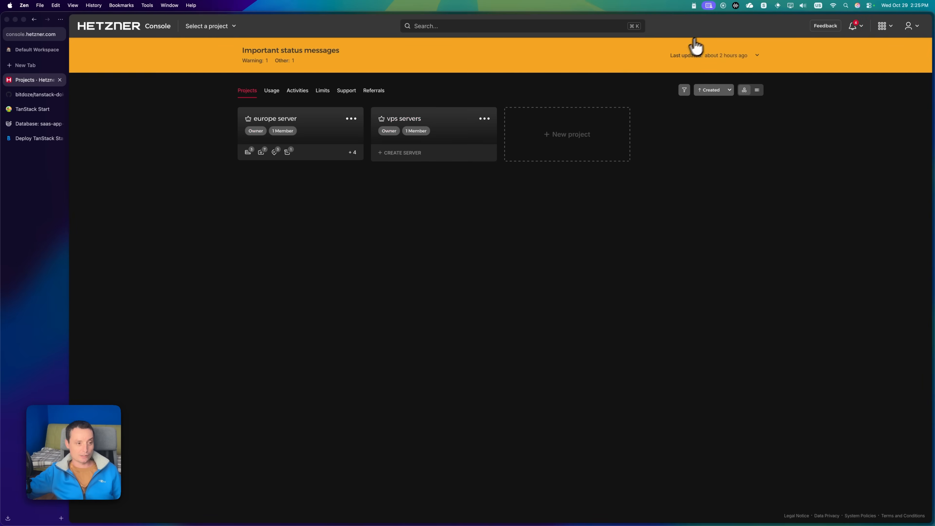
Step: Open the default-fw firewall in the europe server project and check its inbound rules for port 5432
left_click(336, 120)
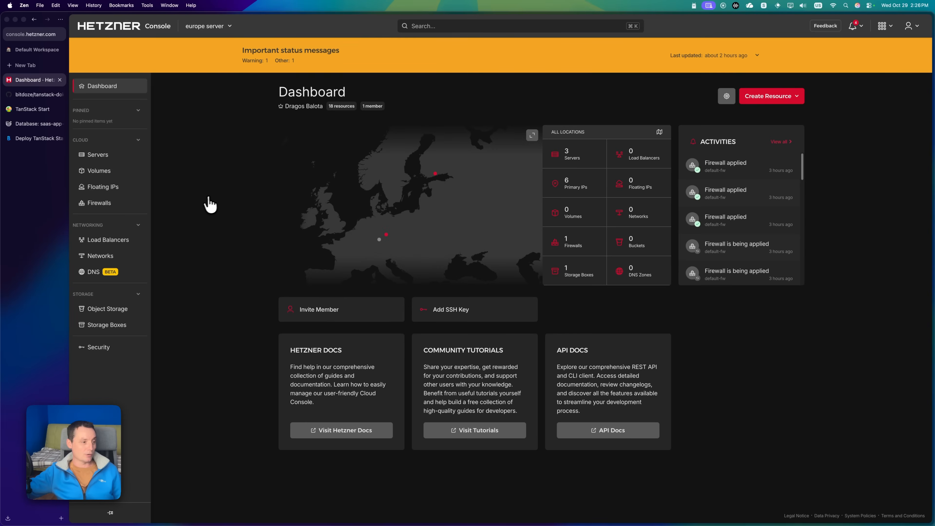
left_click(108, 208)
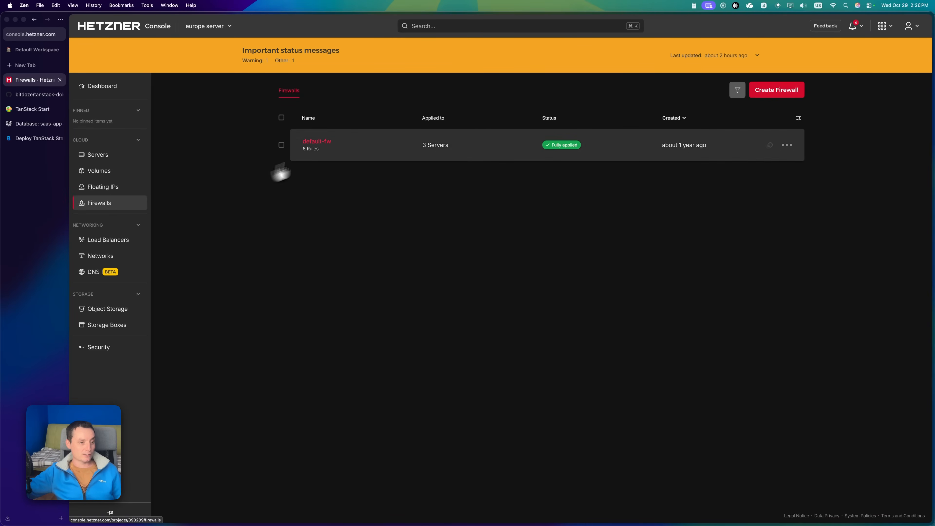
left_click(331, 148)
scroll(428, 209, "down", 2)
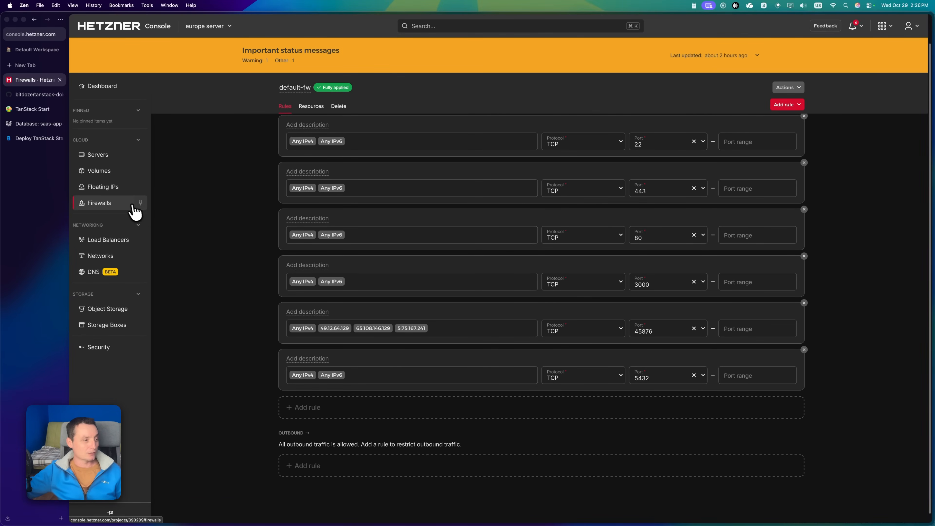
Step: Read the Bitdoze guide's section on opening port 5432 with iptables and making the rule persistent
left_click(30, 141)
scroll(360, 246, "down", 15)
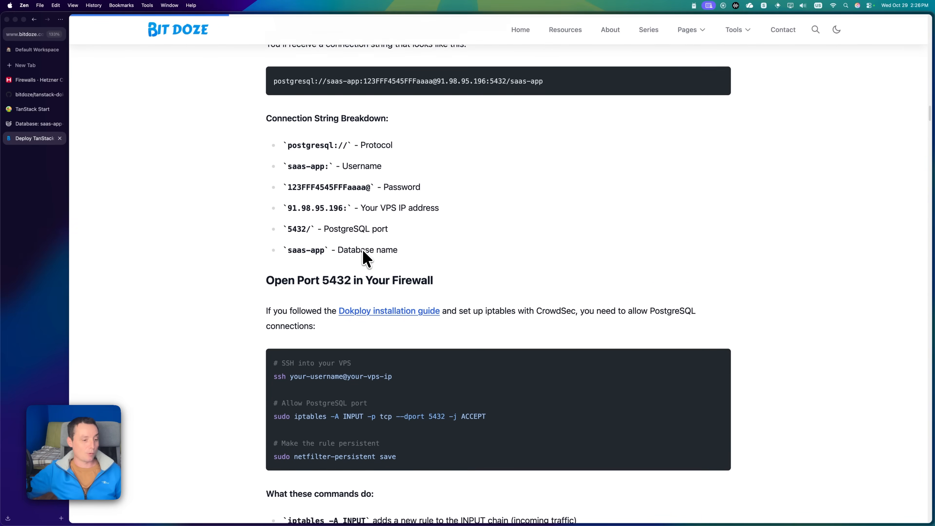
scroll(365, 257, "down", 1)
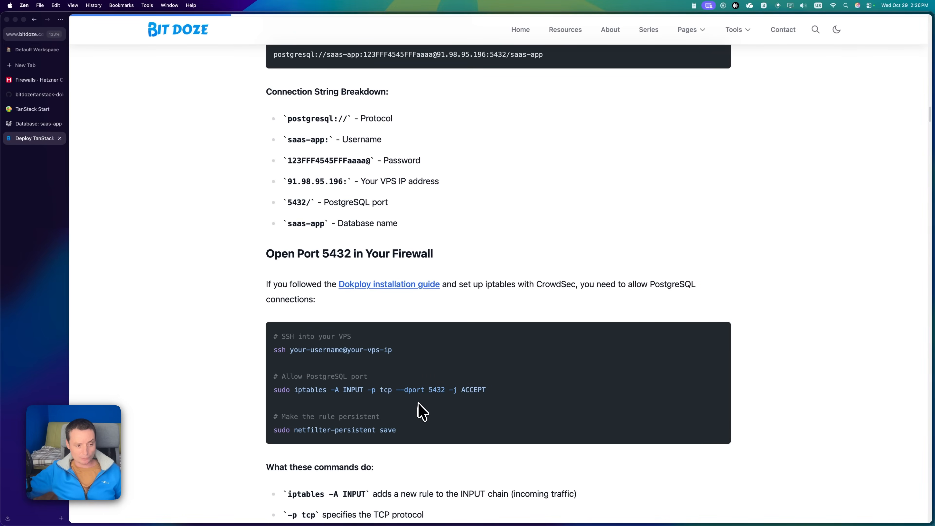
scroll(481, 396, "down", 3)
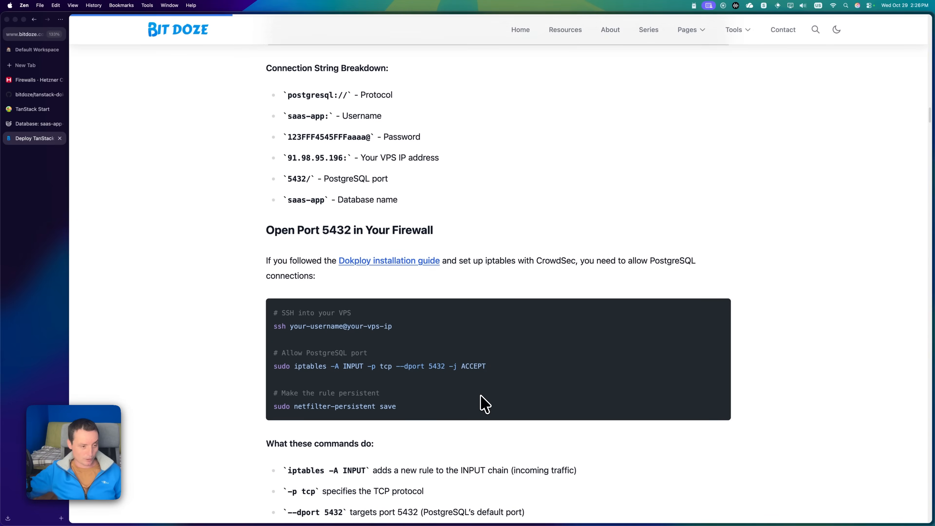
scroll(471, 380, "down", 5)
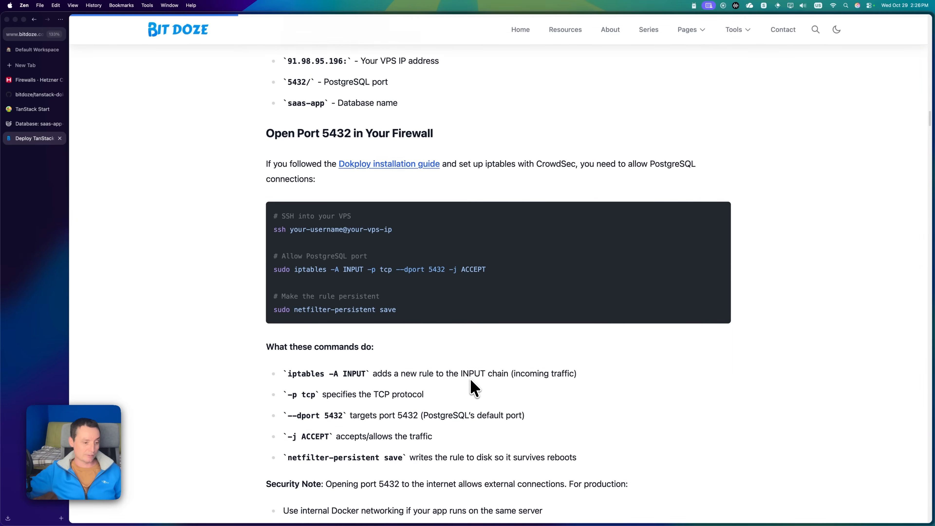
Step: Return to Dokploy and open the SAAS APP project's production environment to check the saas-app-db service
left_click(35, 124)
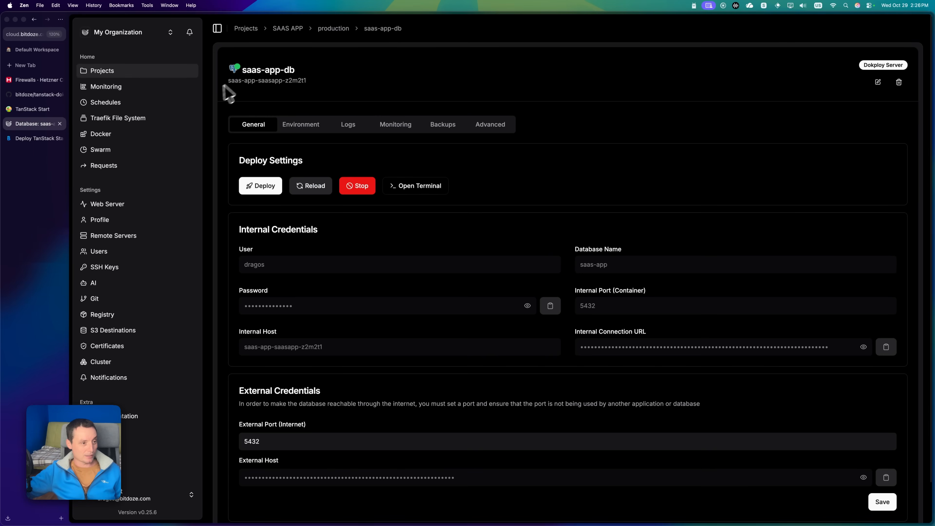
left_click(332, 28)
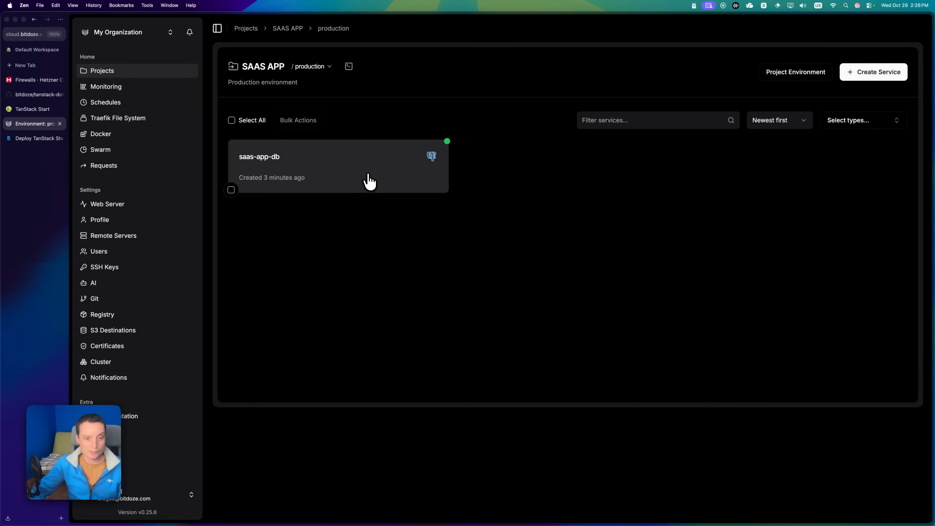
left_click(37, 139)
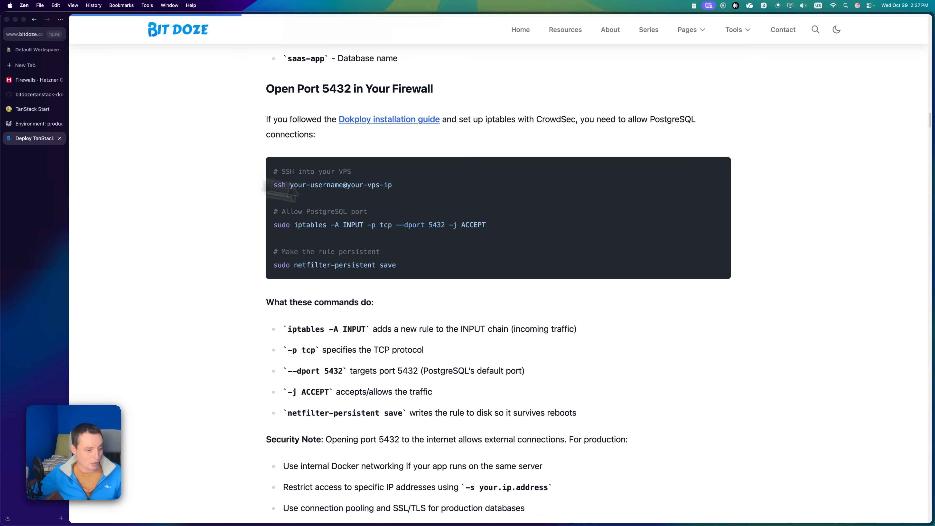
scroll(492, 246, "down", 4)
scroll(492, 247, "down", 5)
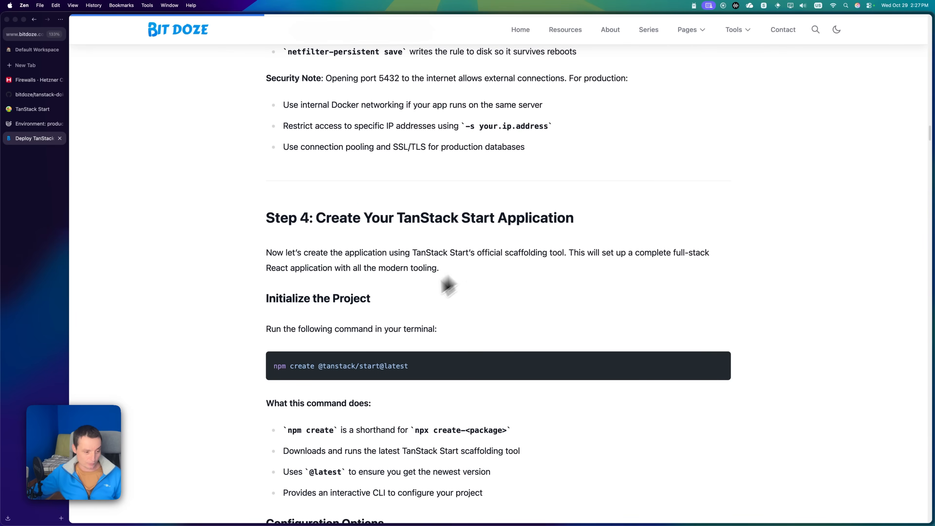
triple_click(319, 367)
key("super+c")
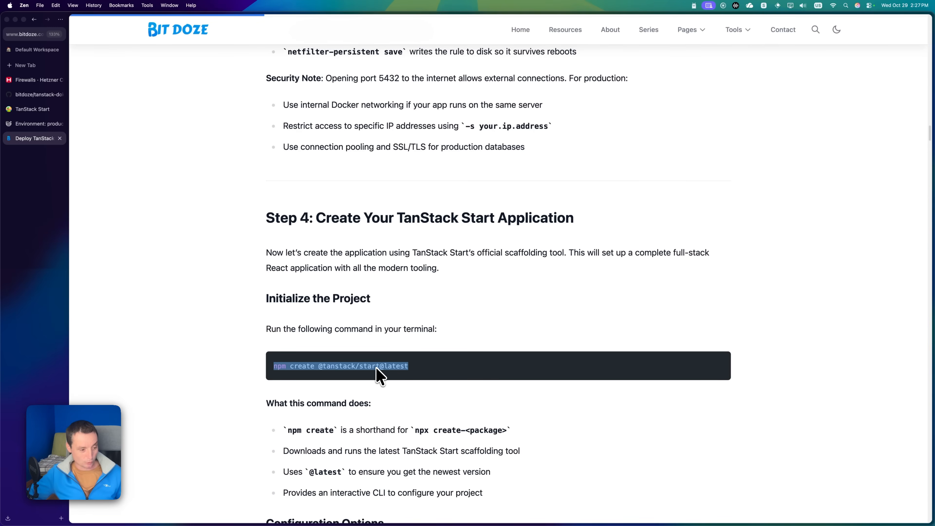
scroll(379, 376, "down", 3)
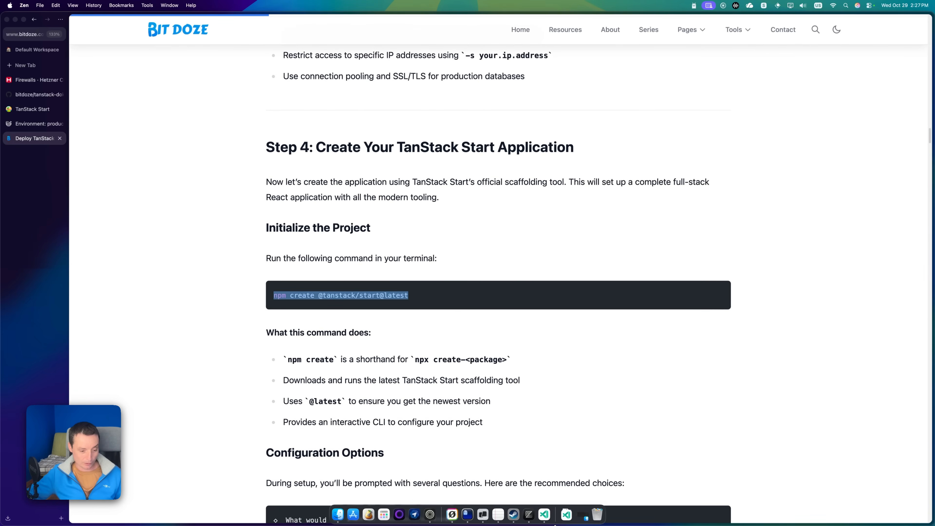
Step: Switch to the Ghostty terminal, enlarge and reposition its window over the guide, and increase the text size
left_click(468, 516)
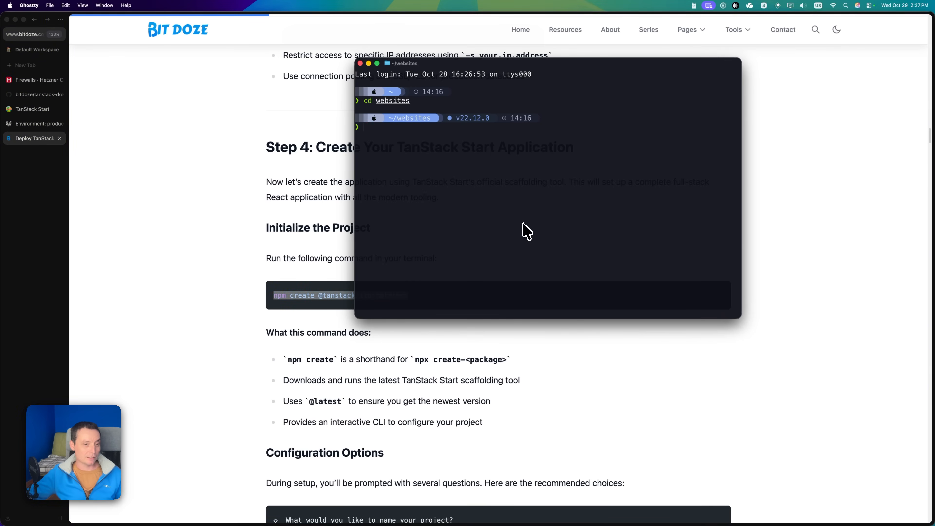
left_click_drag(740, 317, 807, 359)
left_click_drag(590, 62, 492, 50)
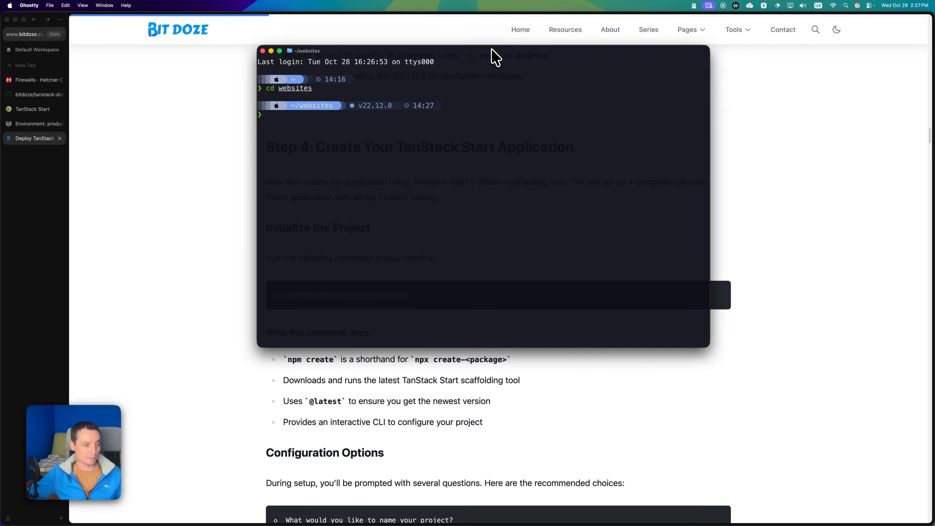
key("super+equal")
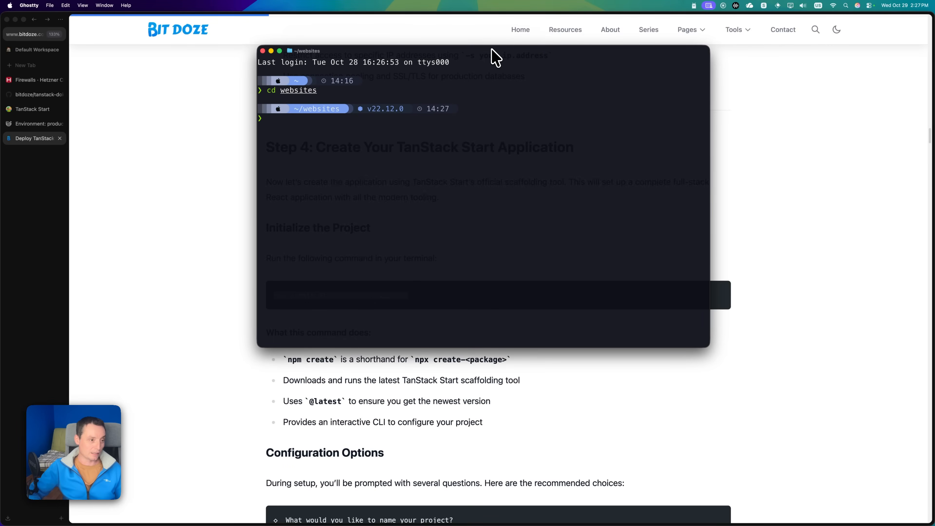
key("super+equal")
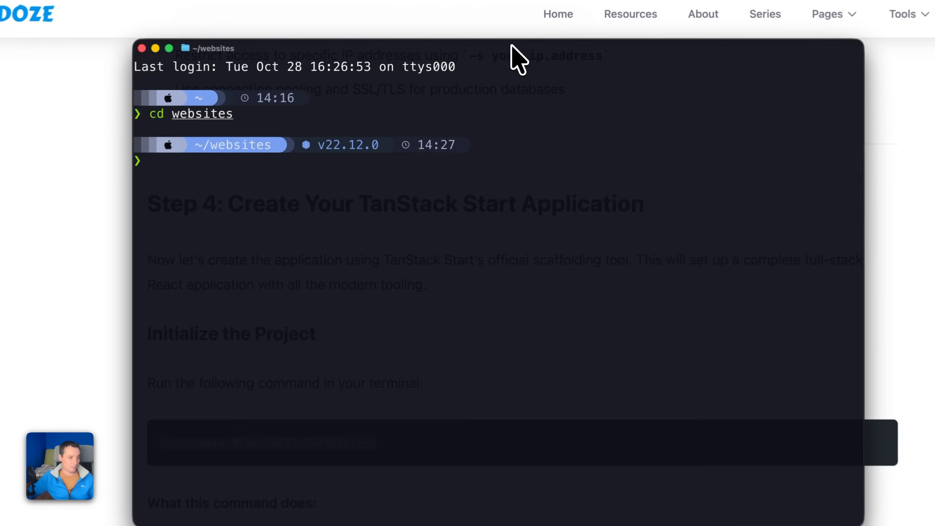
key("super+v")
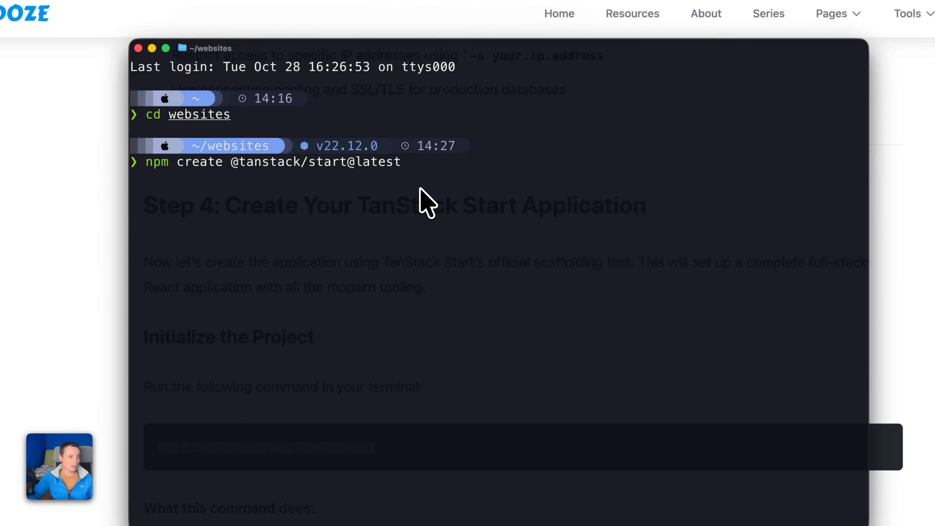
key("Return")
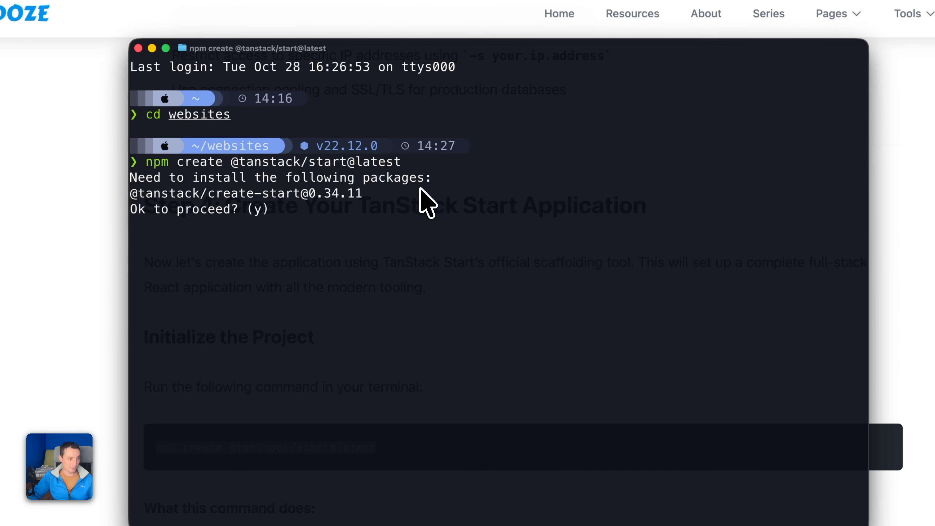
type("y")
key("Return")
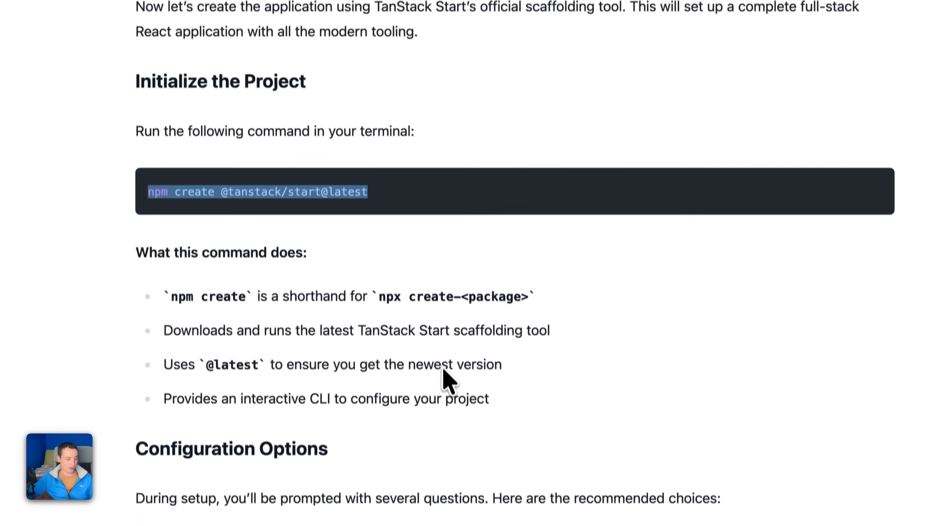
Step: Go back to Step 2 of the Bitdoze guide and copy the example repository name tanstack-dokploy-app
scroll(456, 405, "down", 5)
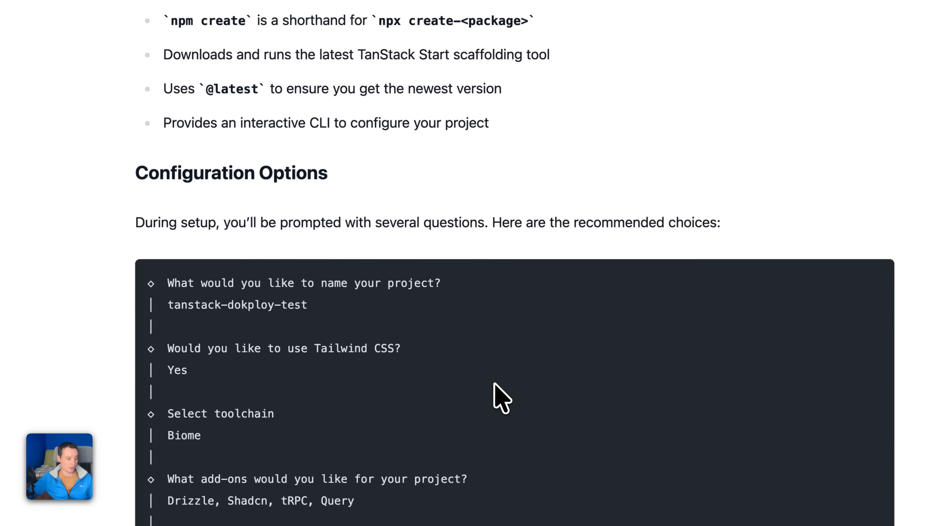
scroll(494, 383, "up", 10)
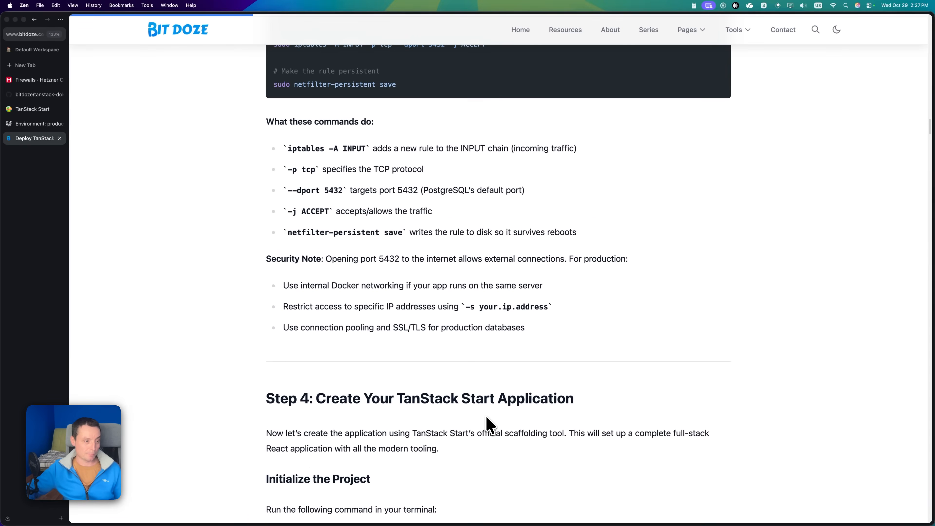
scroll(491, 423, "up", 15)
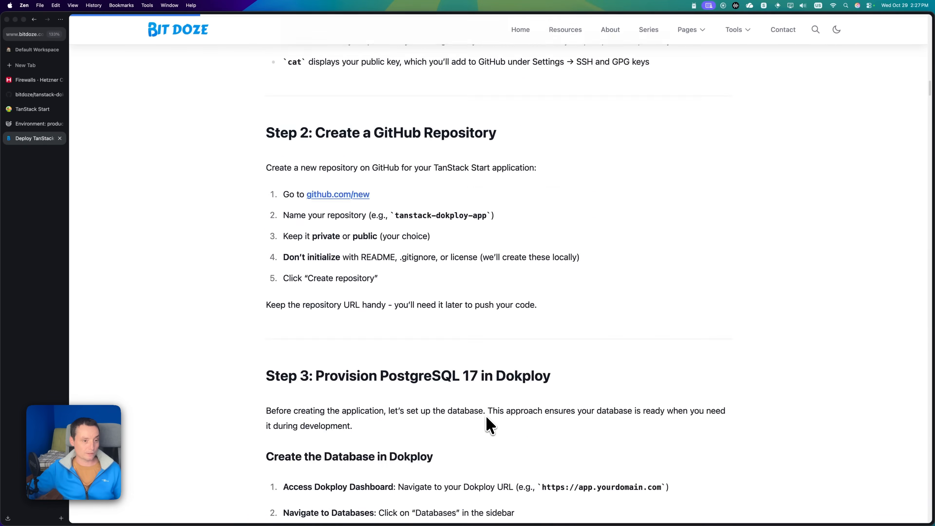
scroll(490, 423, "up", 8)
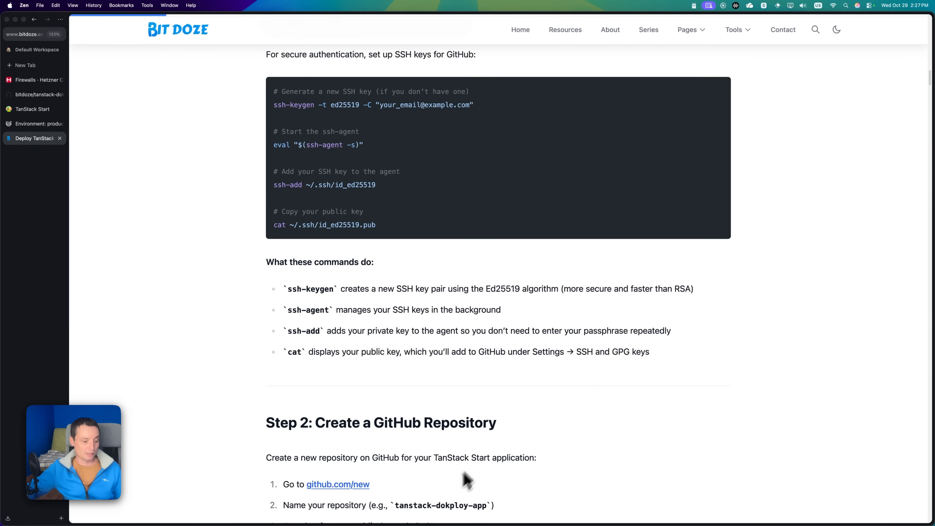
left_click_drag(393, 505, 491, 512)
key("super+c")
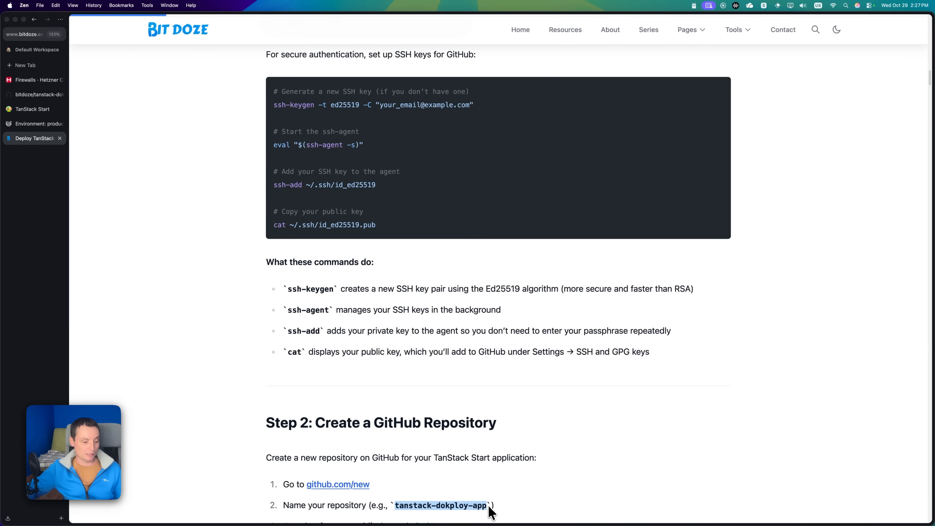
Step: Return to the Ghostty terminal and name the new project tanstack-dokploy-app
scroll(484, 503, "down", 10)
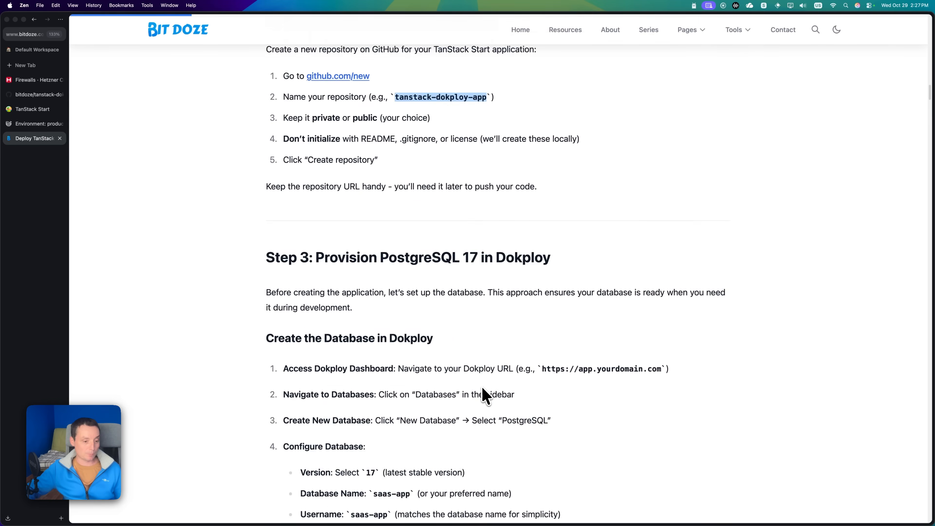
scroll(485, 396, "down", 20)
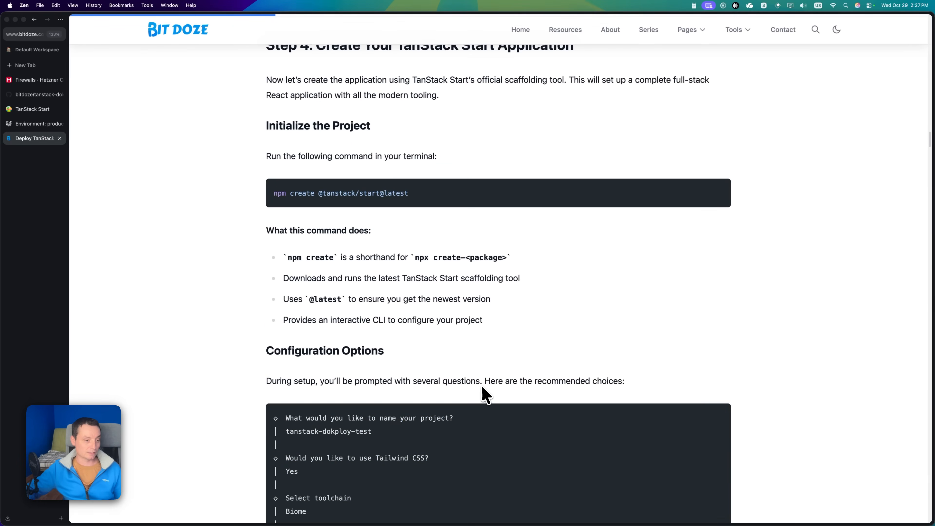
scroll(485, 395, "down", 3)
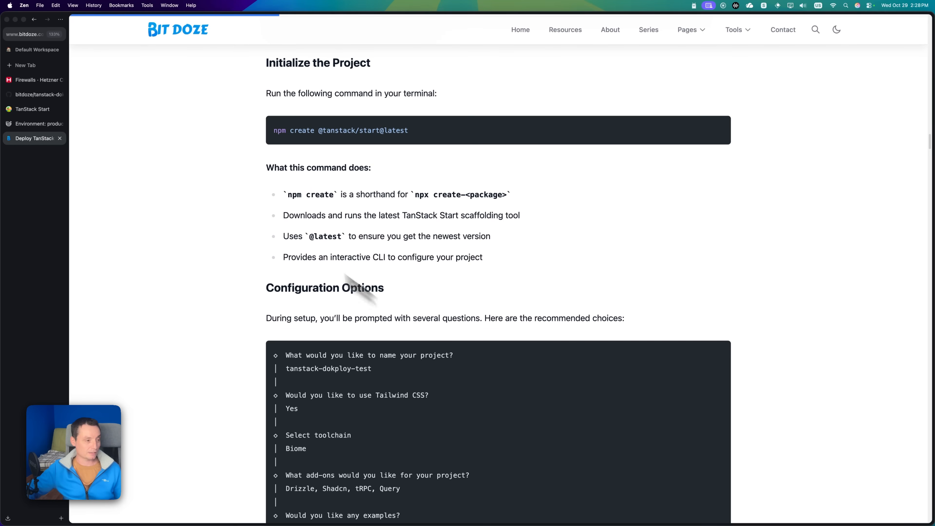
mouse_move(530, 516)
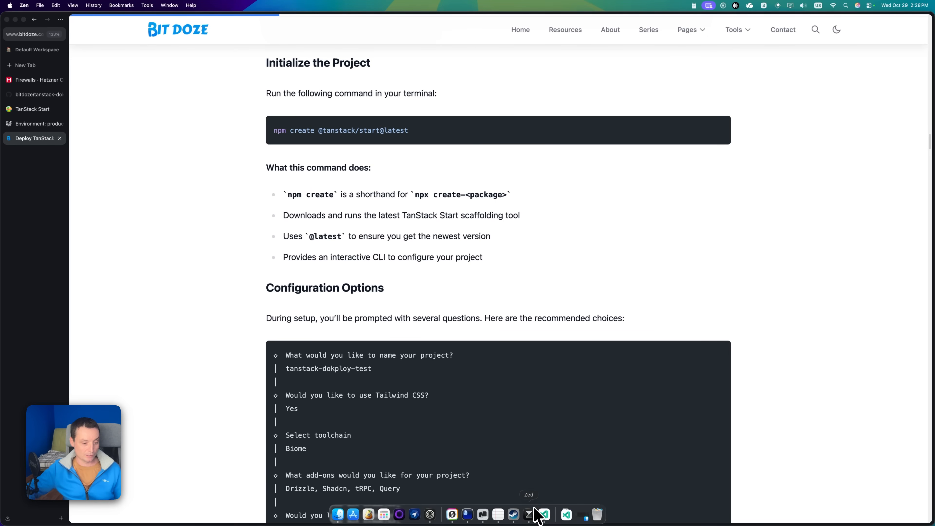
left_click(467, 514)
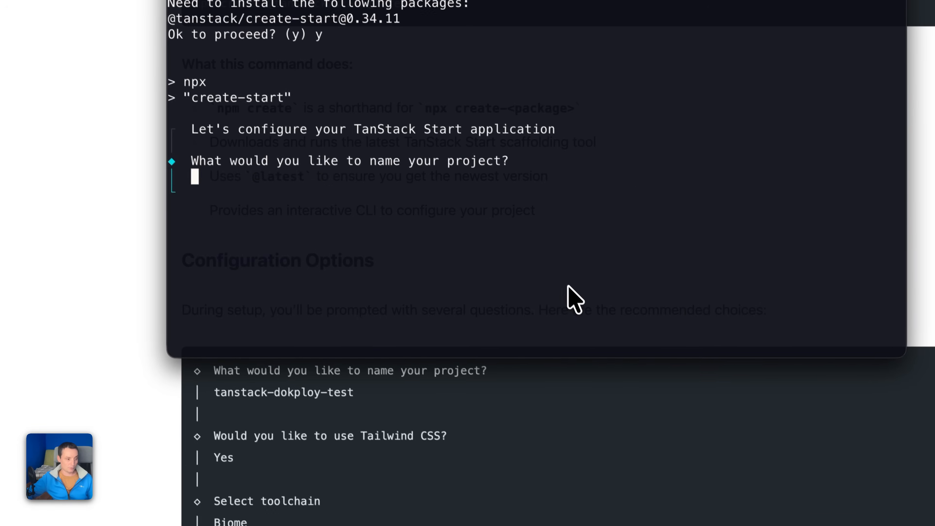
type("tanstack-dokploy-app")
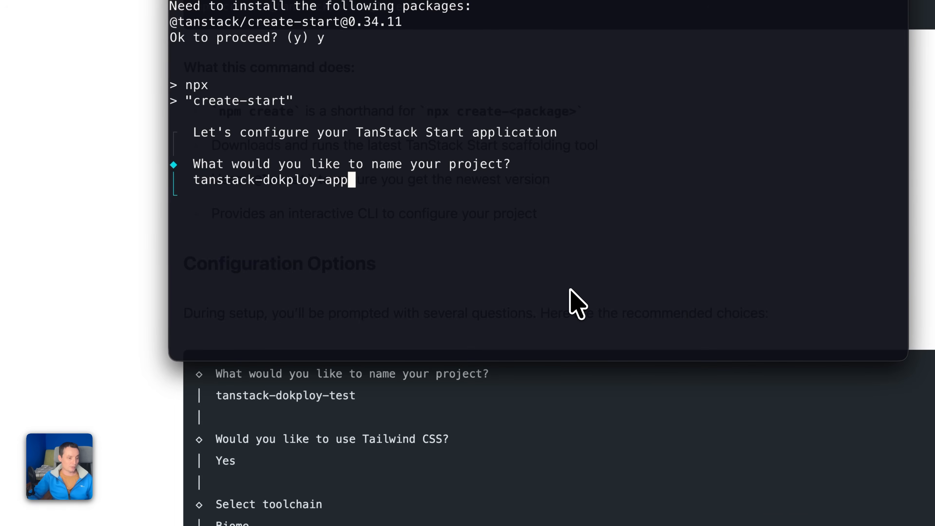
key("Return")
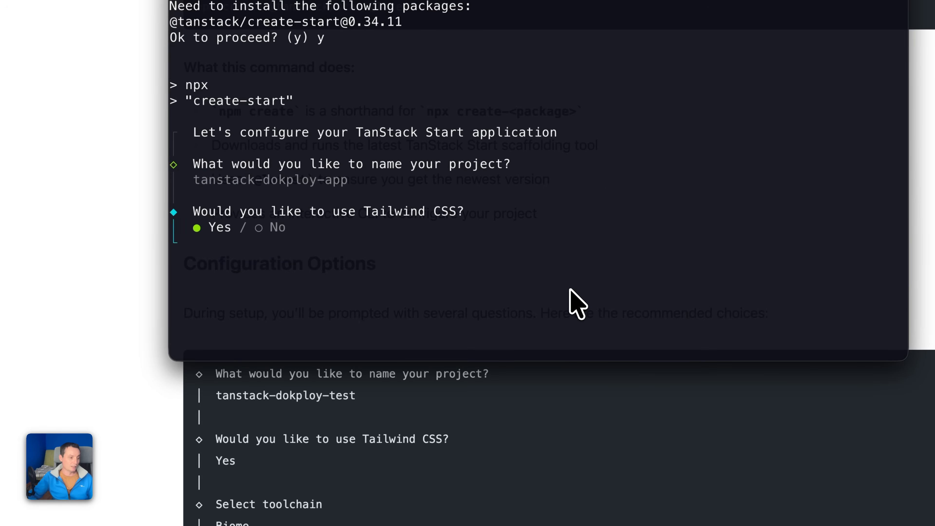
Step: Accept Tailwind CSS for the project and choose Biome as the toolchain
key("Return")
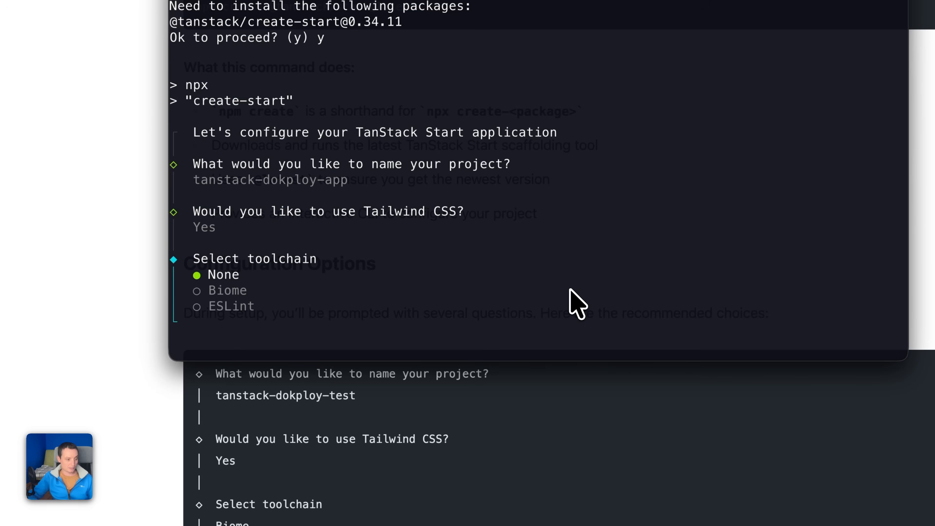
key("Down")
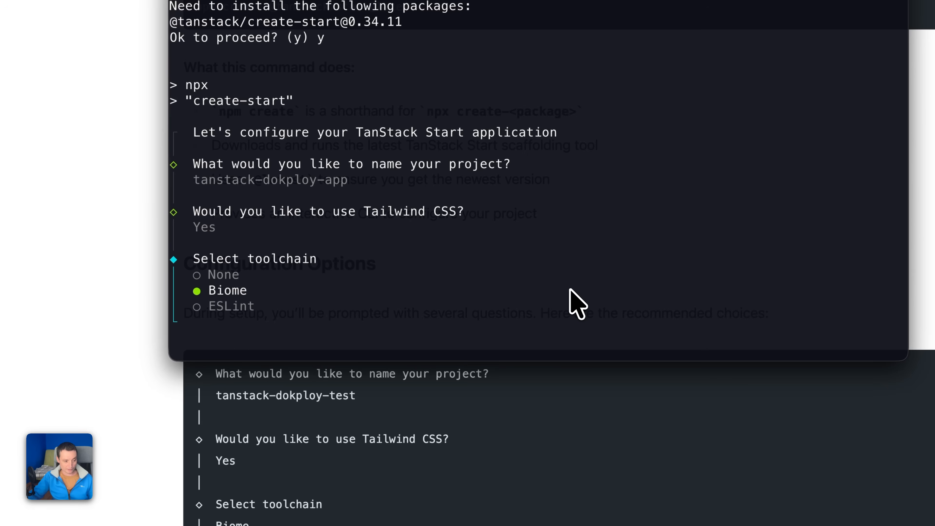
key("Return")
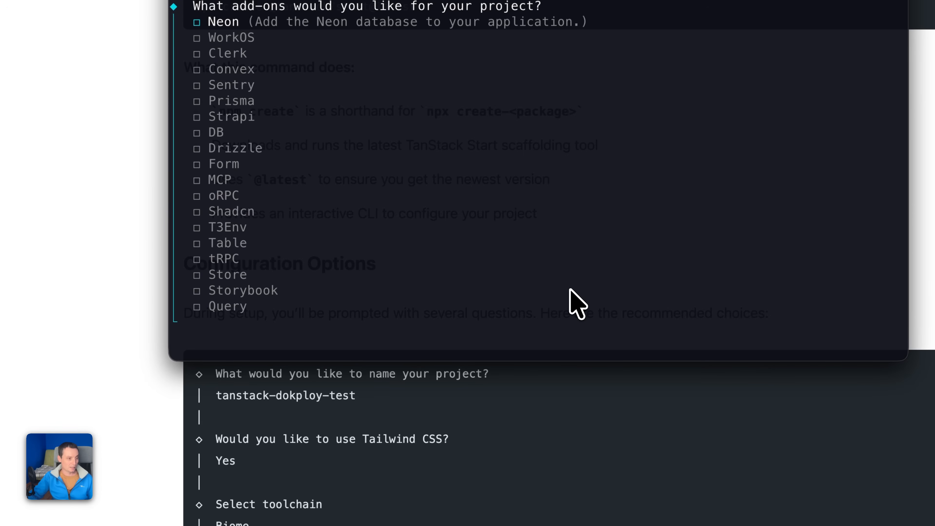
Step: Mark Drizzle and Shadcn in the scaffolder's list of project add-ons
key("Down")
key("Down")
key("Down")
key("Down")
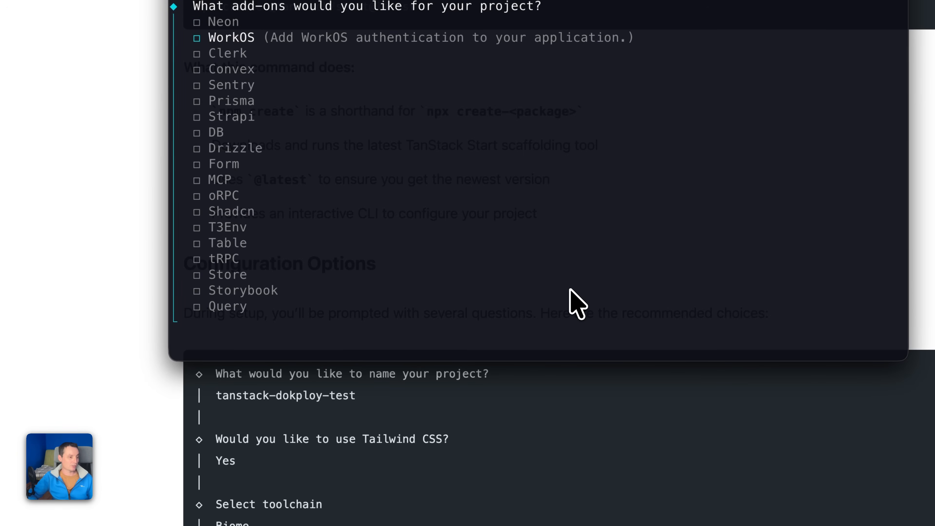
key("Down")
key("Down")
key("Down")
key("Down")
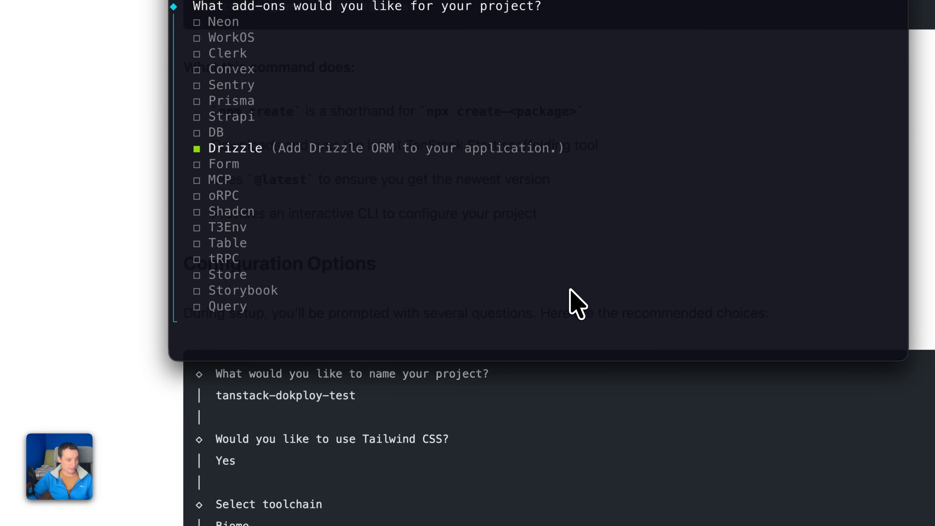
key("Down")
key("Down")
key("Down")
key("Down")
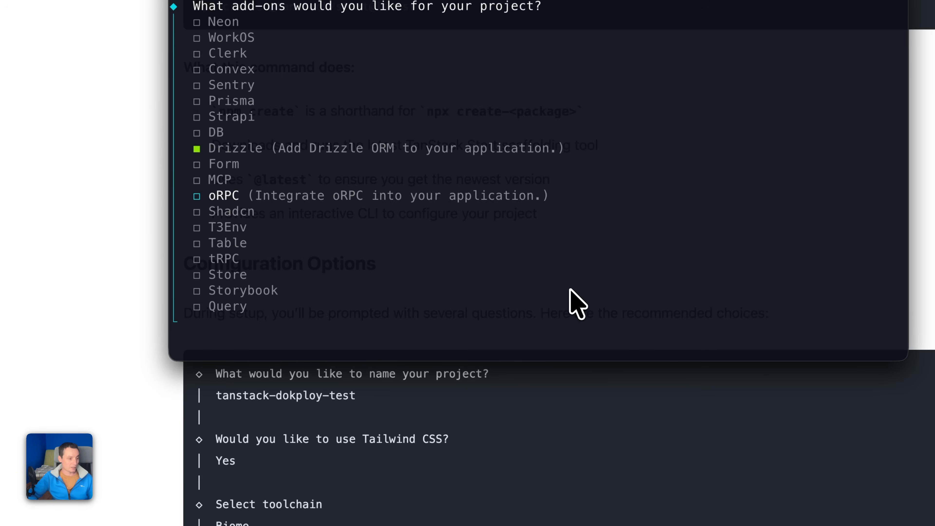
key("space")
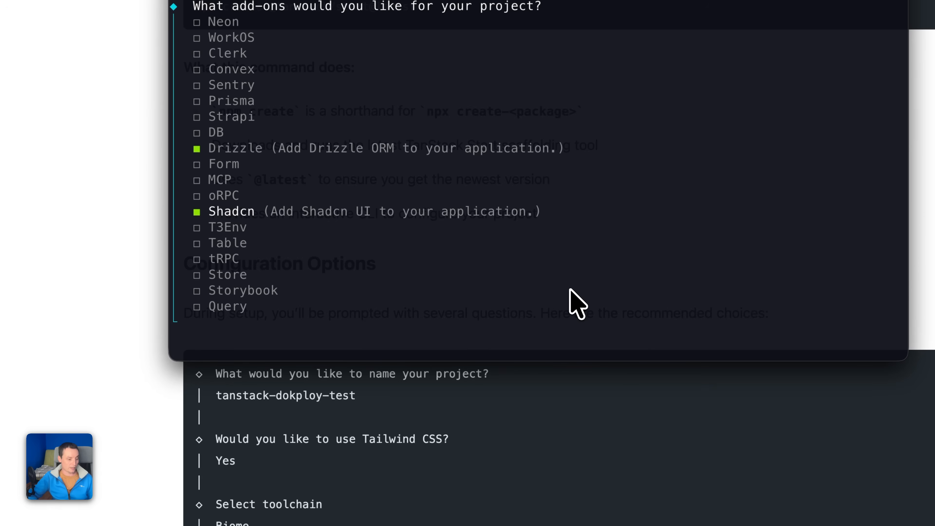
Step: Add tRPC and Query to the marked add-ons and submit the selection
key("Down")
key("Down")
key("Down")
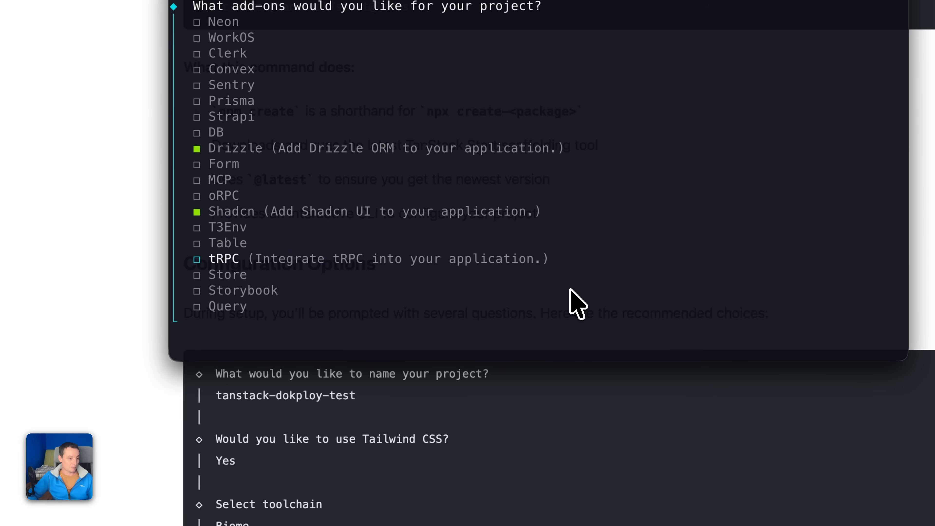
key("space")
key("Down")
key("Down")
key("Down")
key("space")
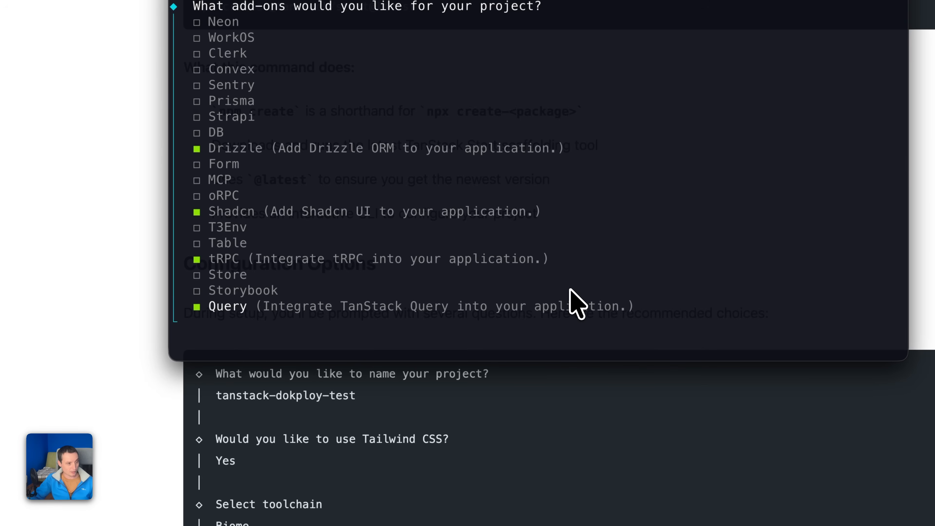
key("Return")
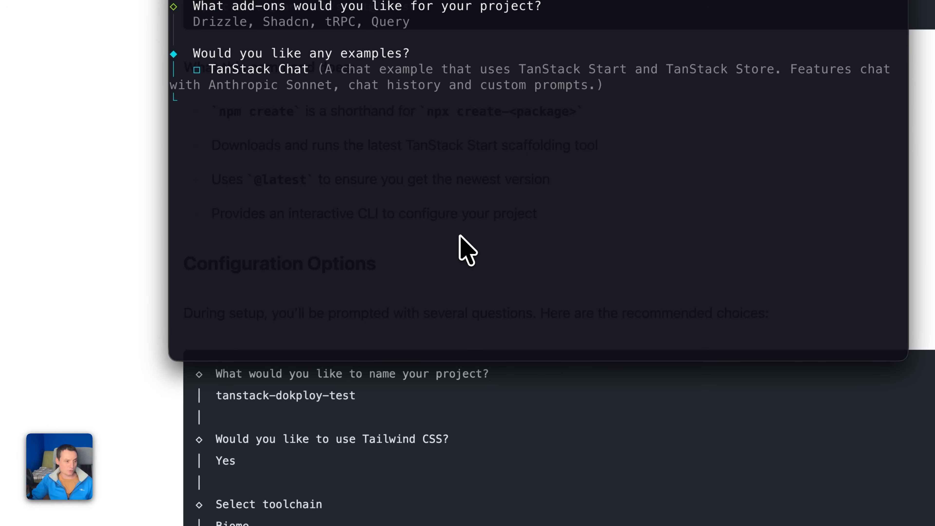
Step: Skip the TanStack Chat example and choose PostgreSQL as Drizzle's database provider, letting the scaffolder install the dependencies
key("Return")
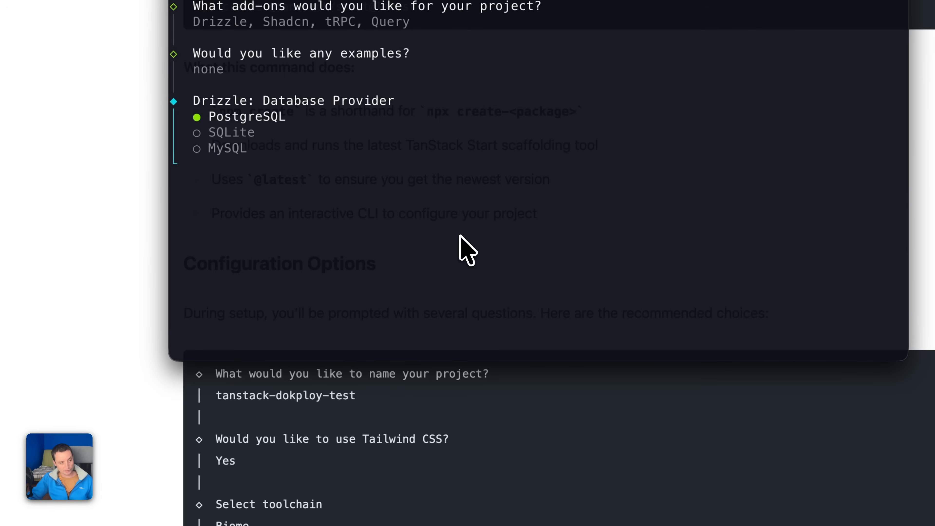
key("Return")
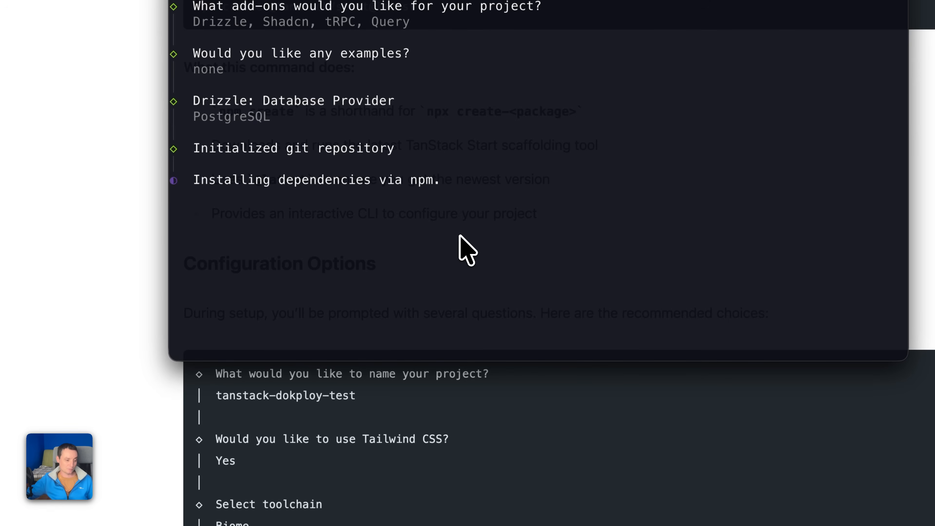
scroll(452, 395, "down", 3)
scroll(452, 396, "down", 3)
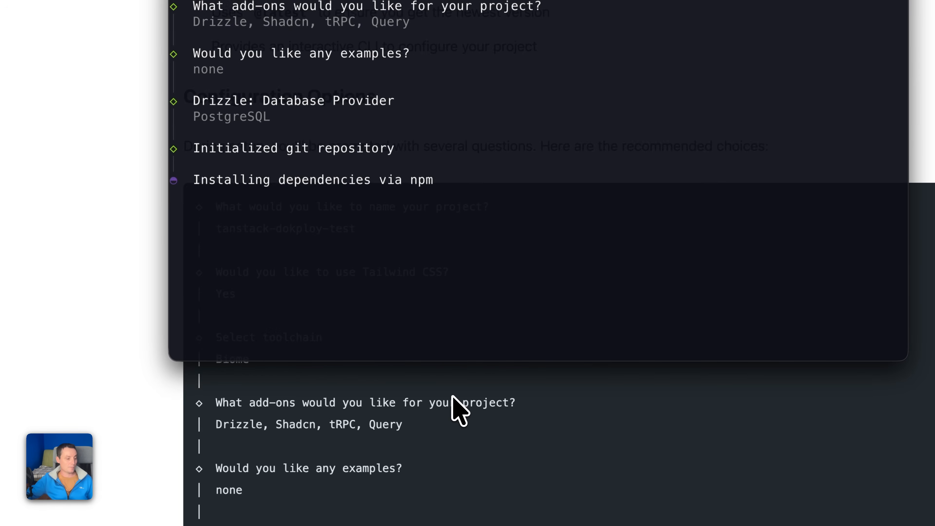
scroll(452, 396, "down", 6)
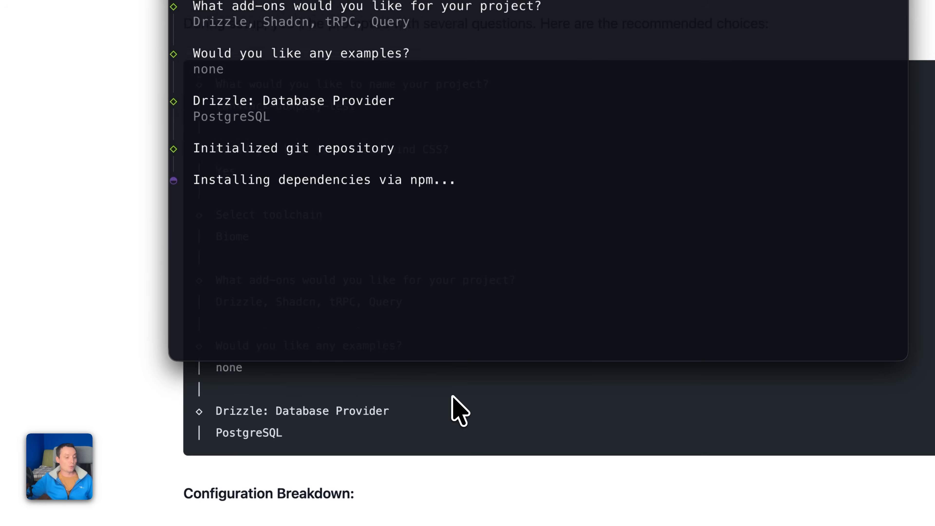
scroll(453, 398, "down", 2)
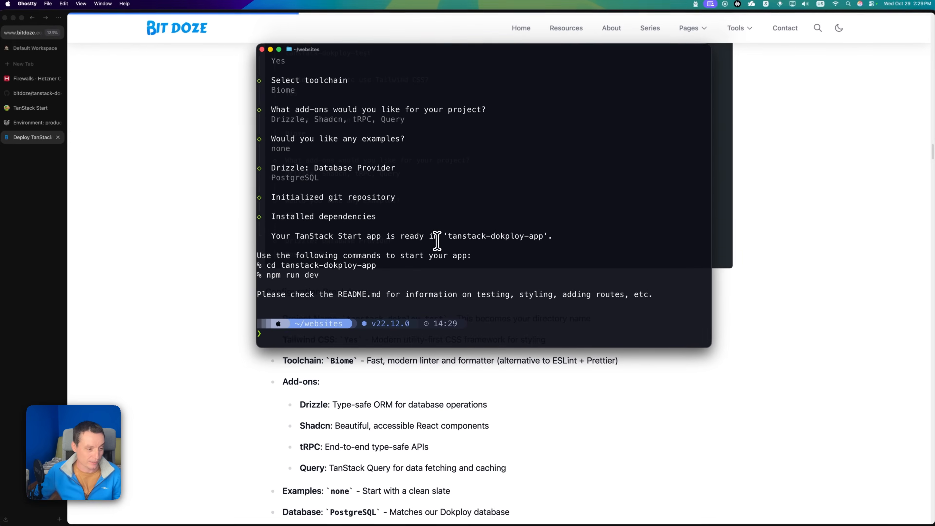
Step: Change the terminal's working directory to the new tanstack-dokploy-app folder
type("cd")
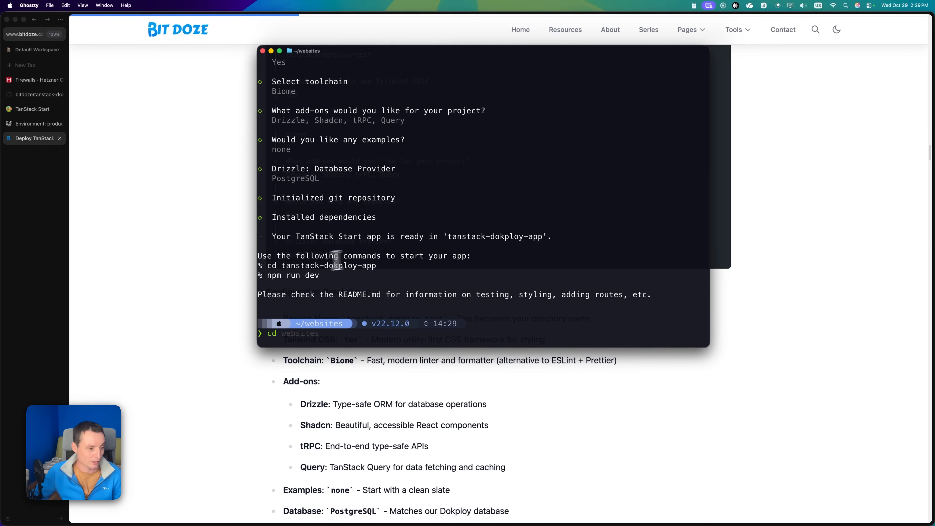
left_click_drag(281, 265, 375, 266)
key("super+v")
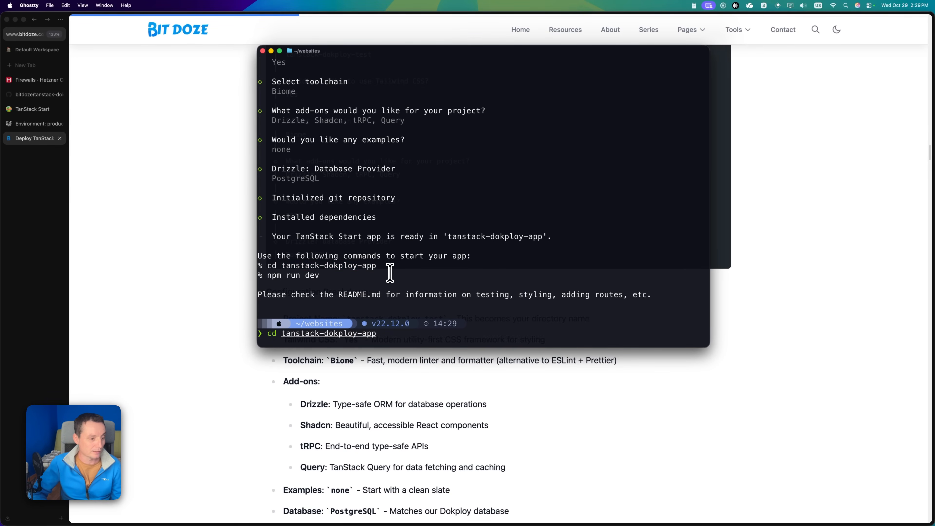
key("Return")
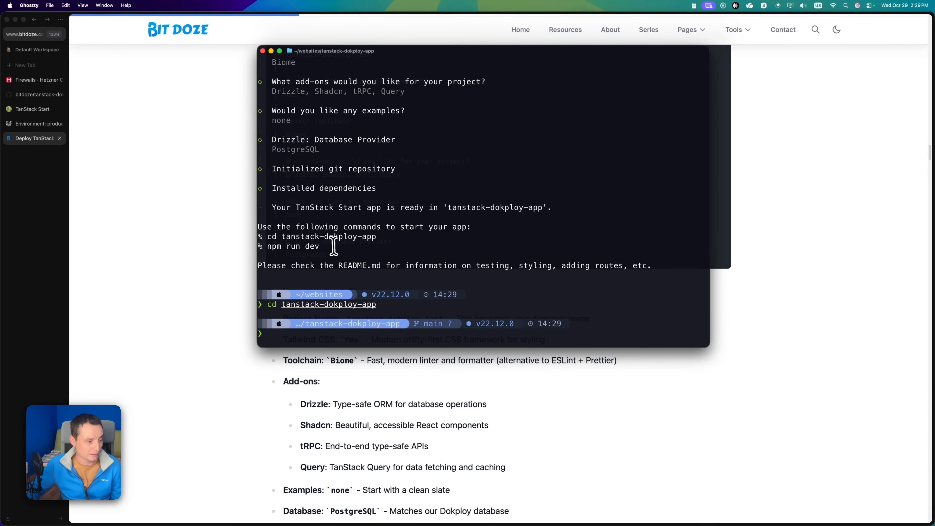
Step: Open the current project folder in Zed from the terminal, and reposition and shrink the editor window
type("ze")
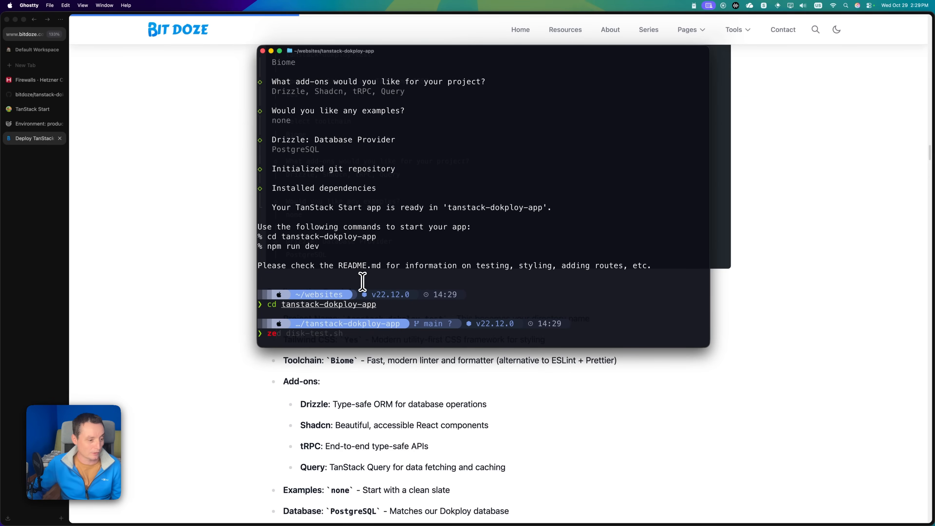
type("d .")
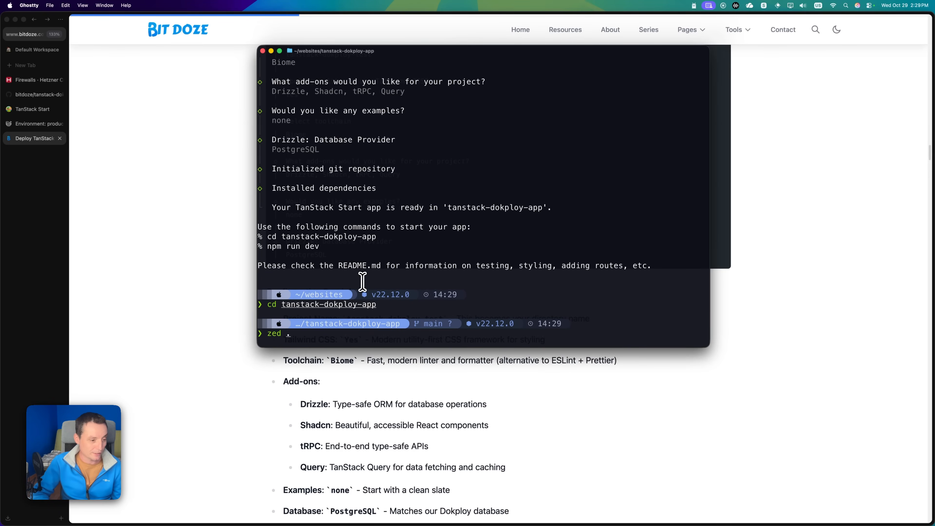
key("Return")
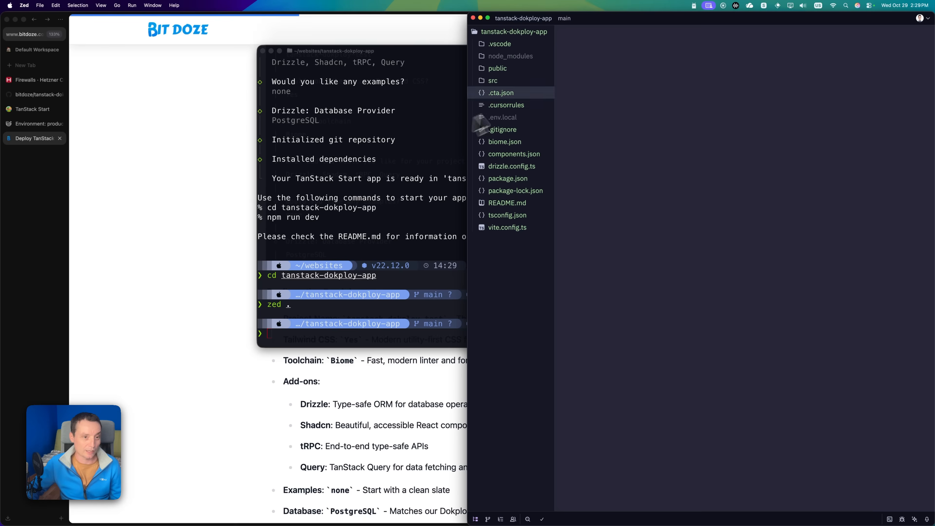
left_click_drag(594, 22, 493, 23)
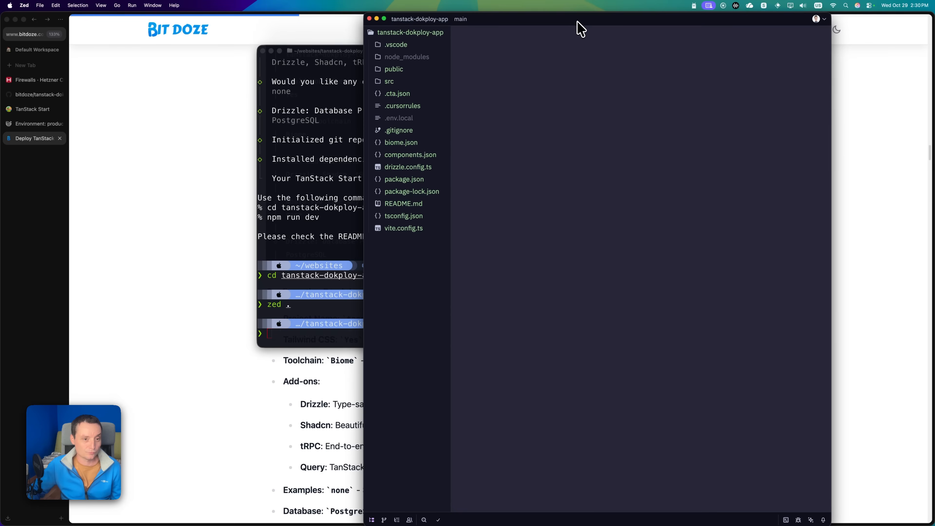
left_click_drag(581, 25, 519, 28)
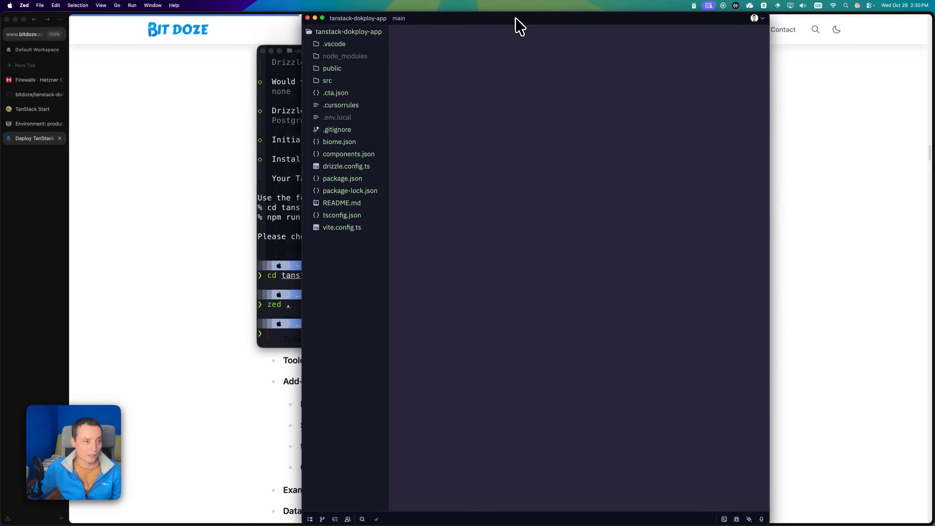
left_click_drag(765, 519, 743, 437)
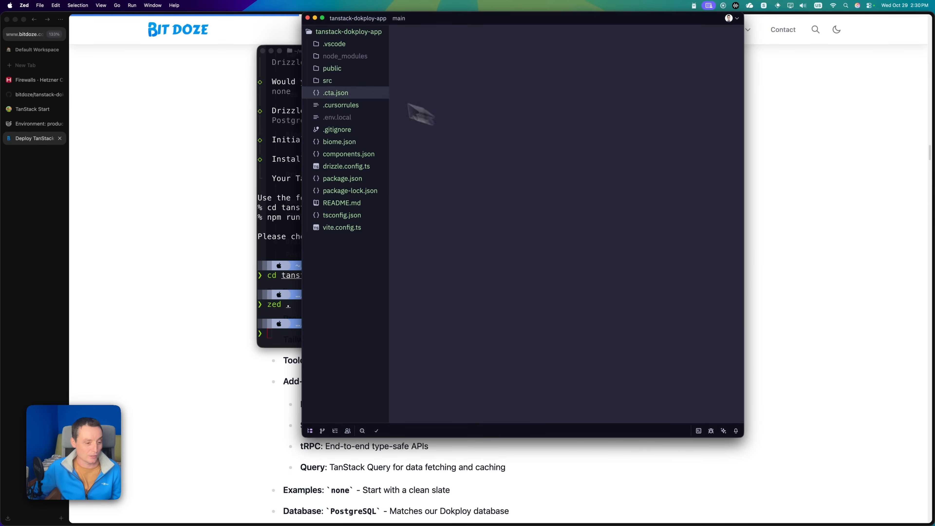
Step: Start the development server with npm run dev in Zed's built-in terminal
left_click(698, 430)
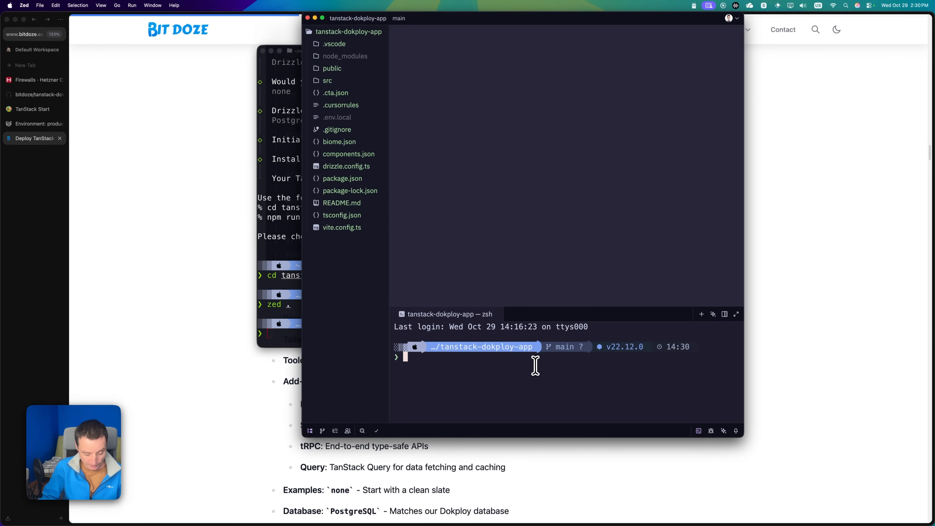
type("npm run d")
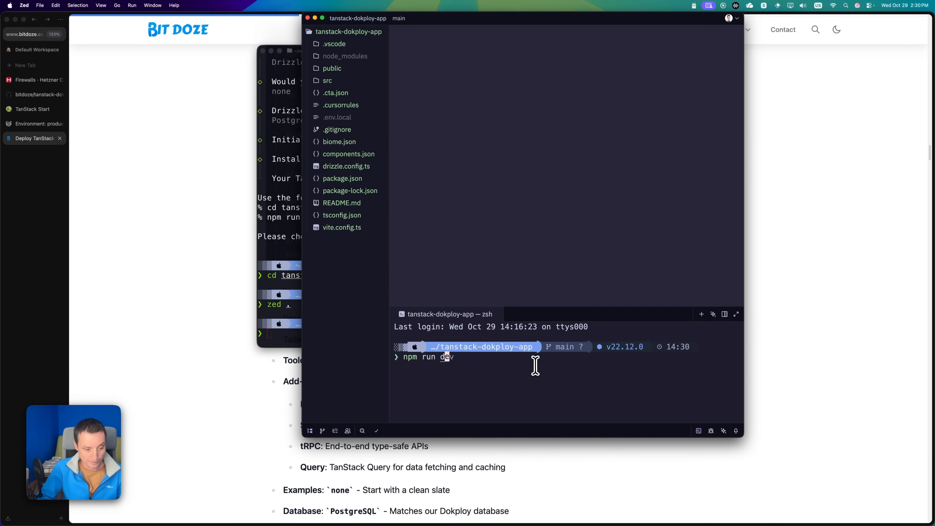
type("ev")
key("Return")
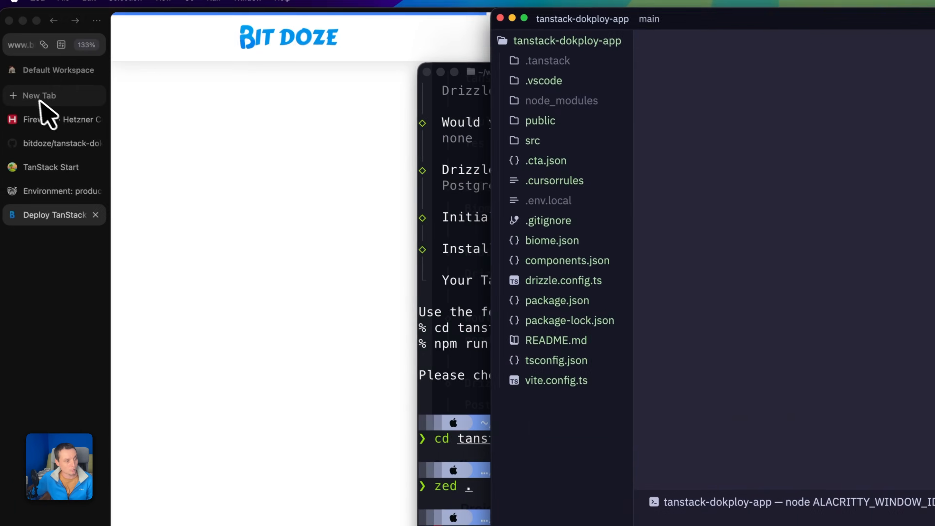
left_click(40, 98)
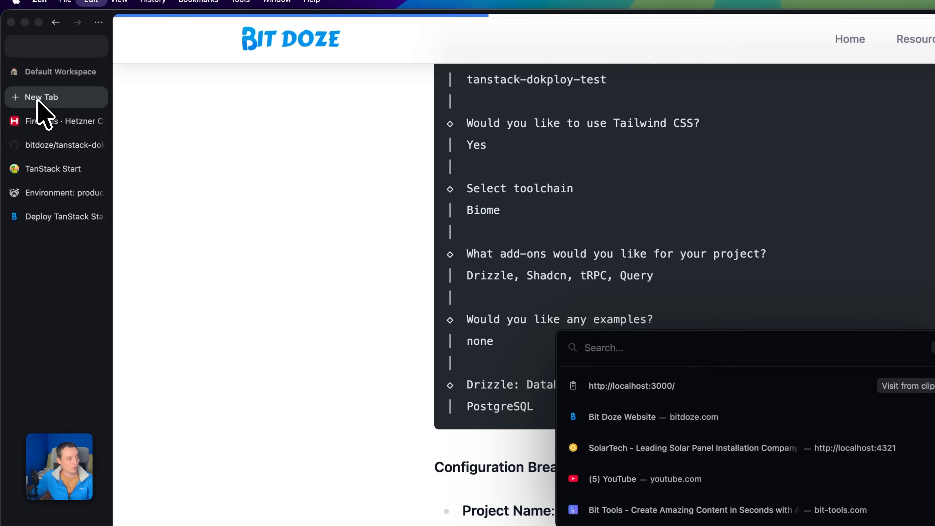
type("http://localhost:3000/")
key("Return")
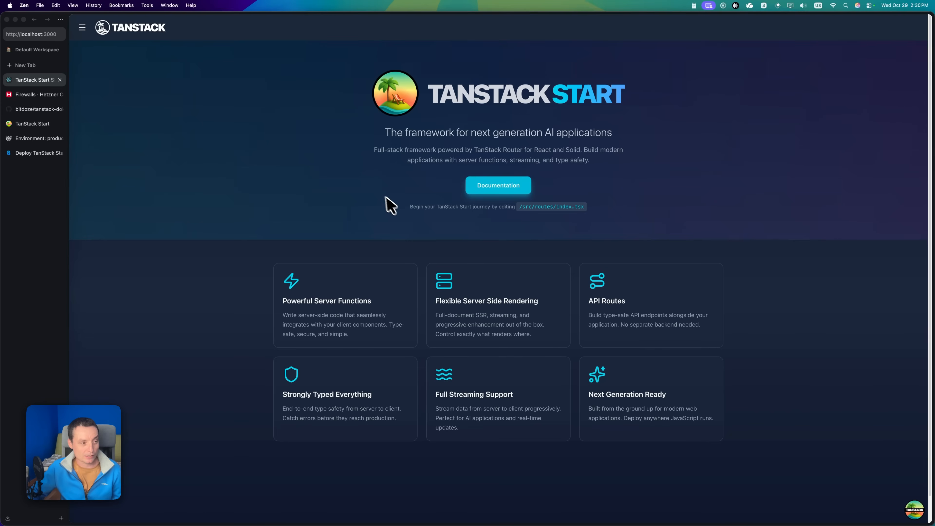
Step: Try the app's Drizzle, Start - API Request and TanStack Query demo pages
left_click(82, 28)
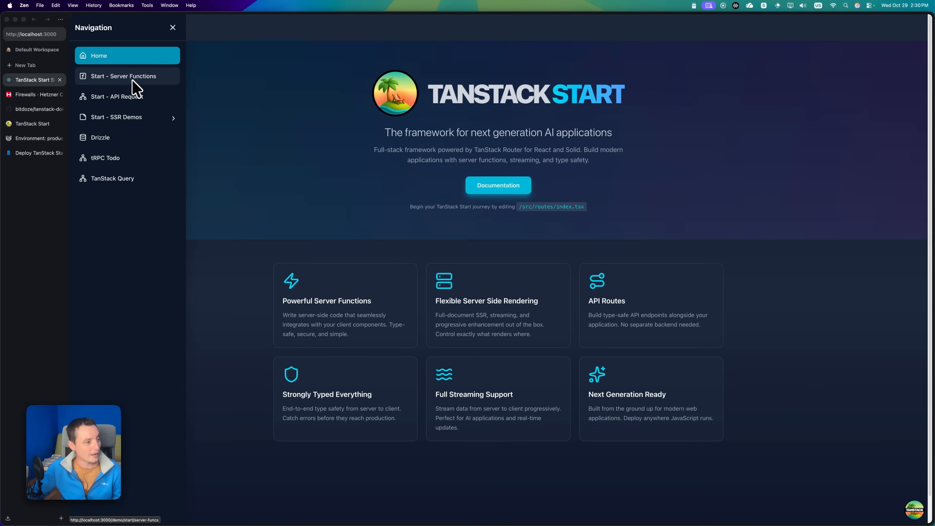
left_click(107, 143)
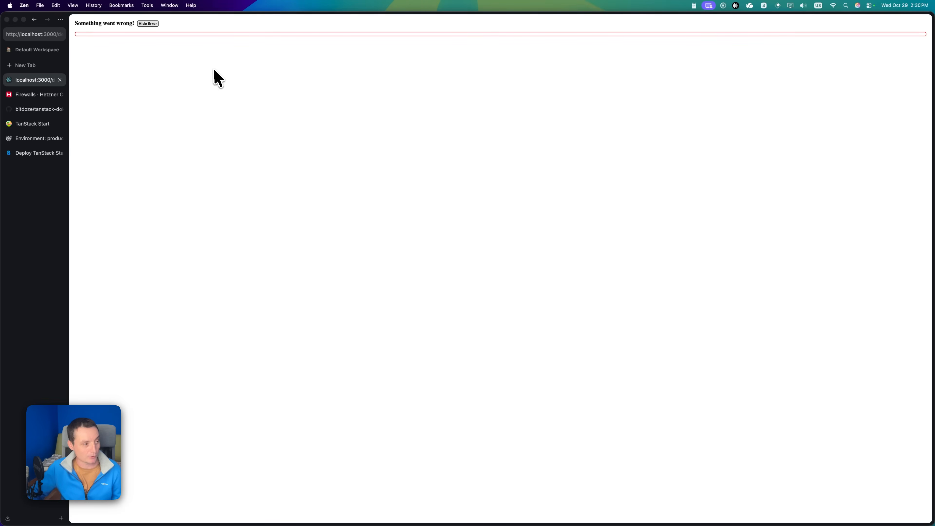
left_click(32, 20)
left_click(81, 27)
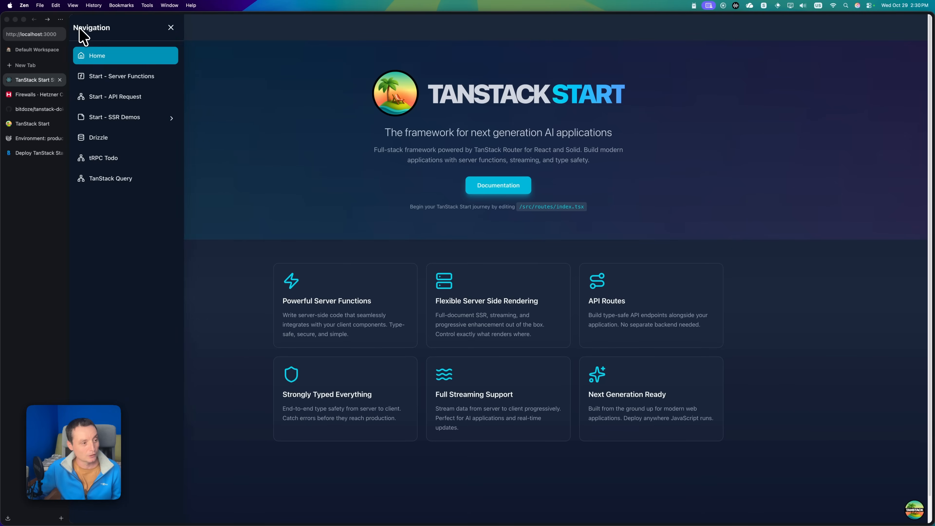
left_click(117, 98)
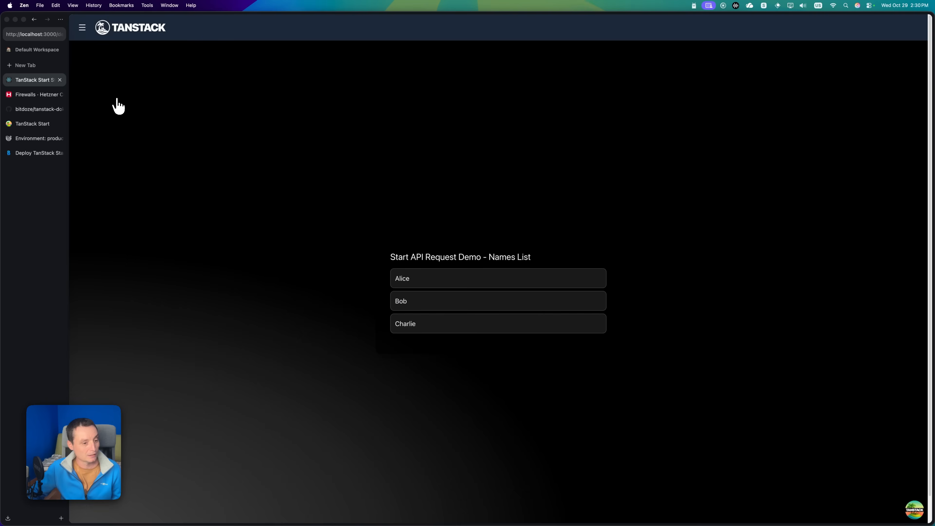
left_click(82, 29)
left_click(123, 179)
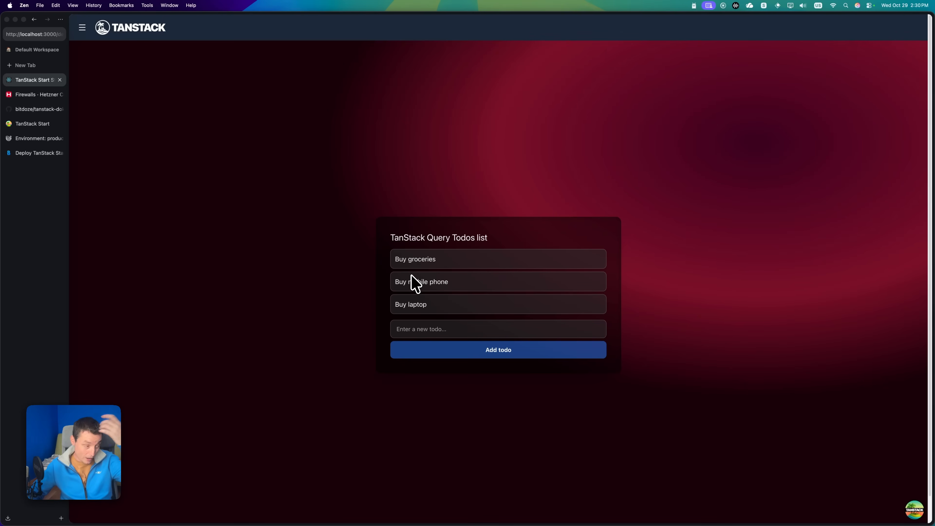
Step: Consult the guide's Create Environment File section, and reveal and copy the saas-app-db external connection URL in Dokploy
left_click(46, 154)
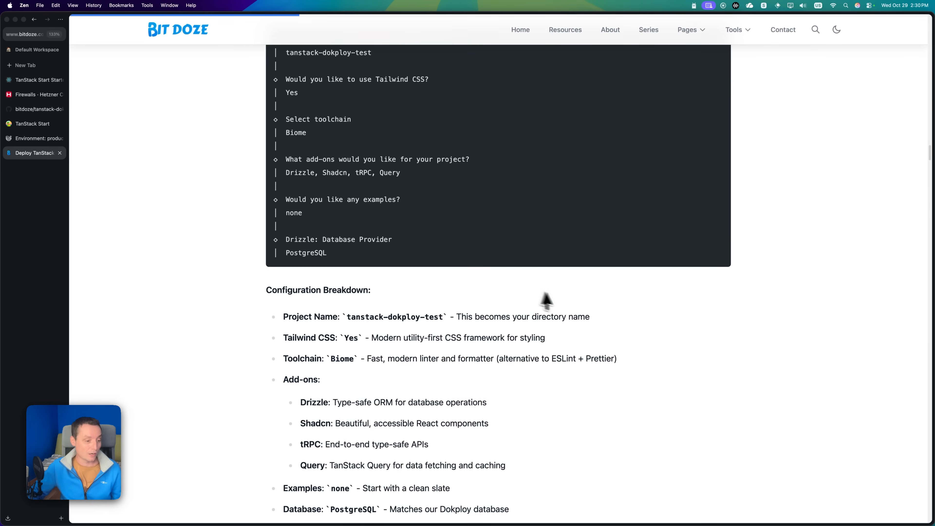
scroll(563, 302, "down", 10)
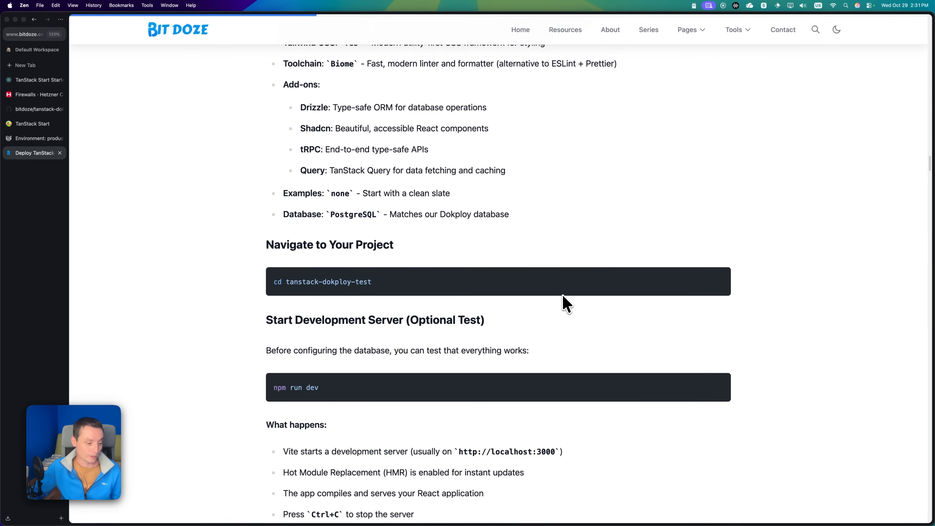
scroll(563, 302, "down", 10)
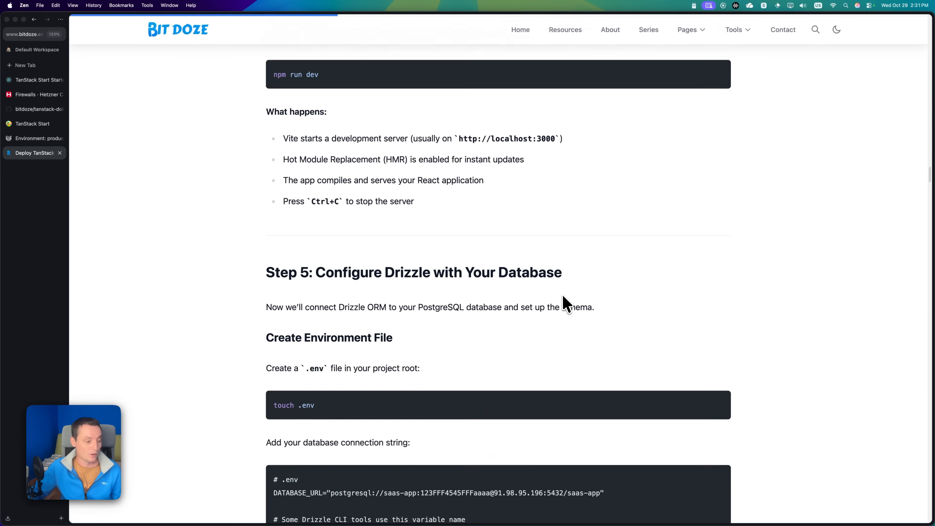
scroll(563, 302, "down", 3)
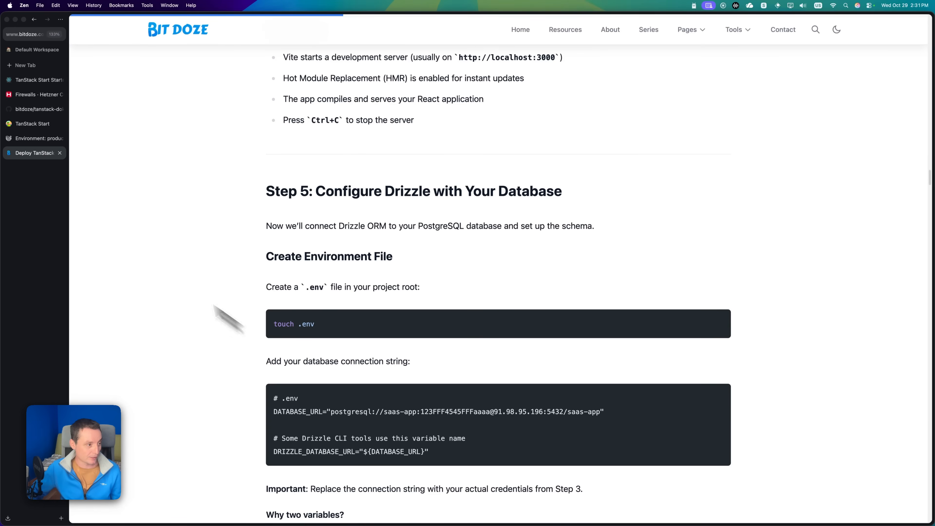
left_click(36, 139)
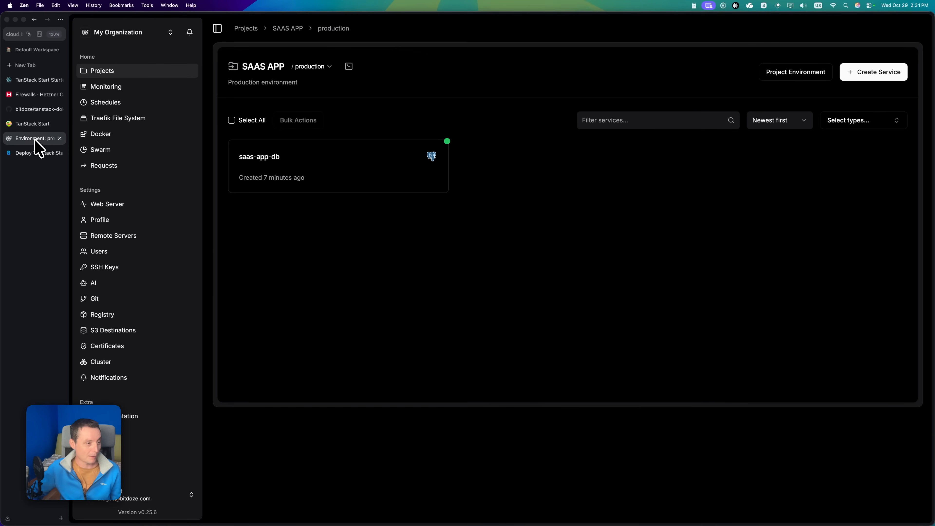
left_click(333, 165)
scroll(475, 257, "down", 2)
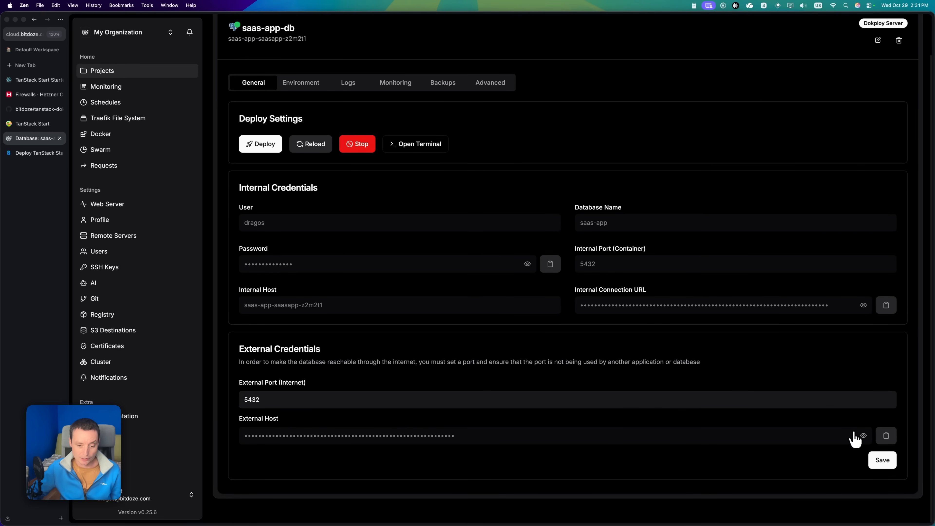
left_click(863, 436)
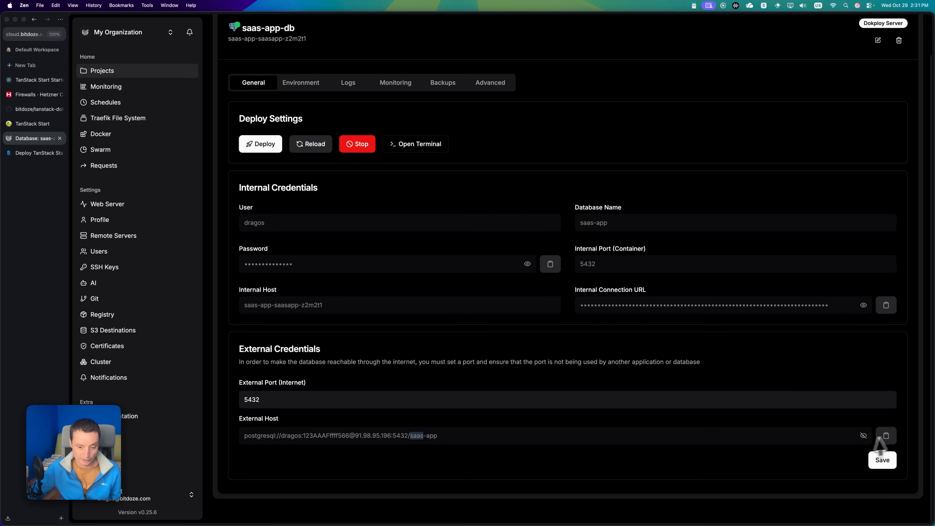
left_click(885, 435)
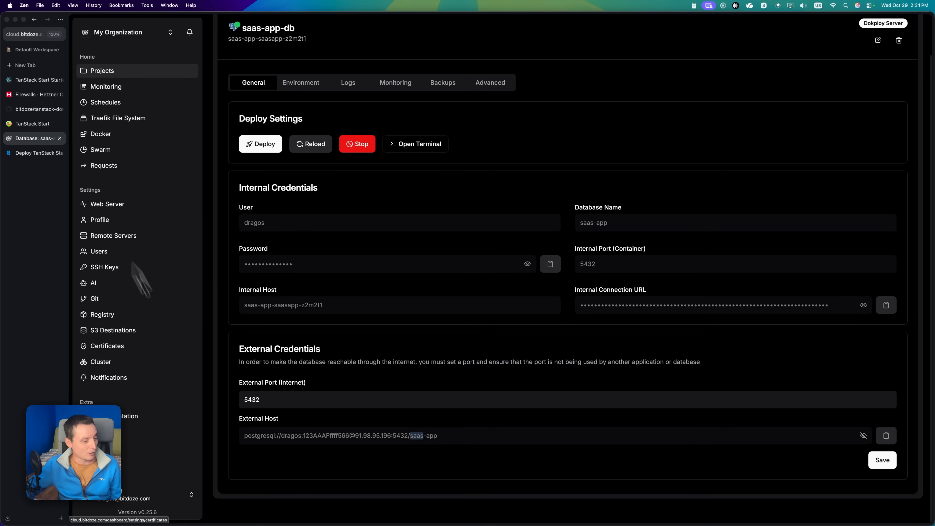
Step: Switch to Zed, open .env.local and empty the quoted DATABASE_URL value
mouse_move(382, 521)
left_click(545, 514)
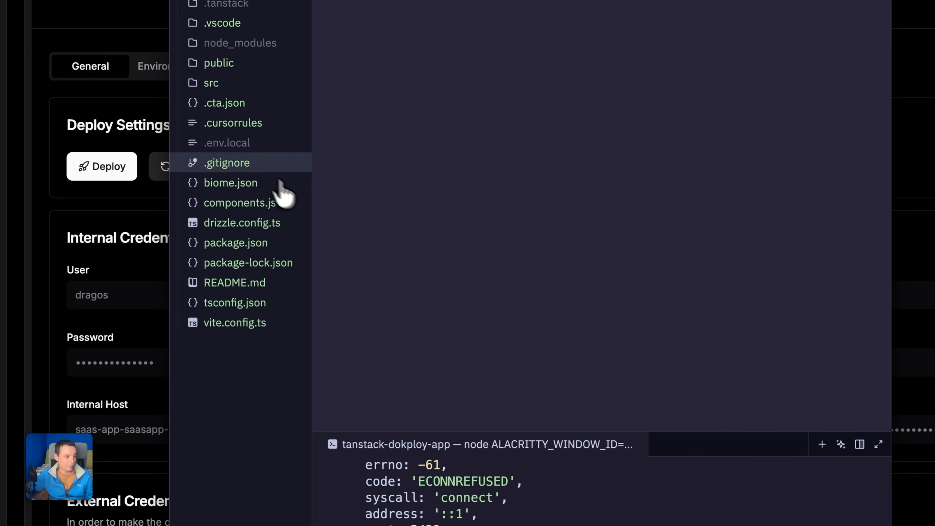
left_click(244, 145)
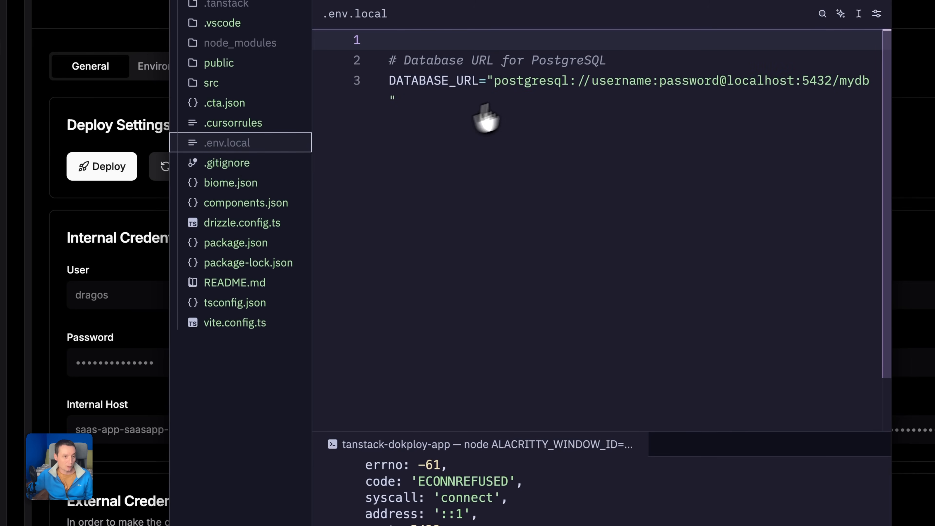
left_click(493, 84)
left_click_drag(493, 85, 869, 80)
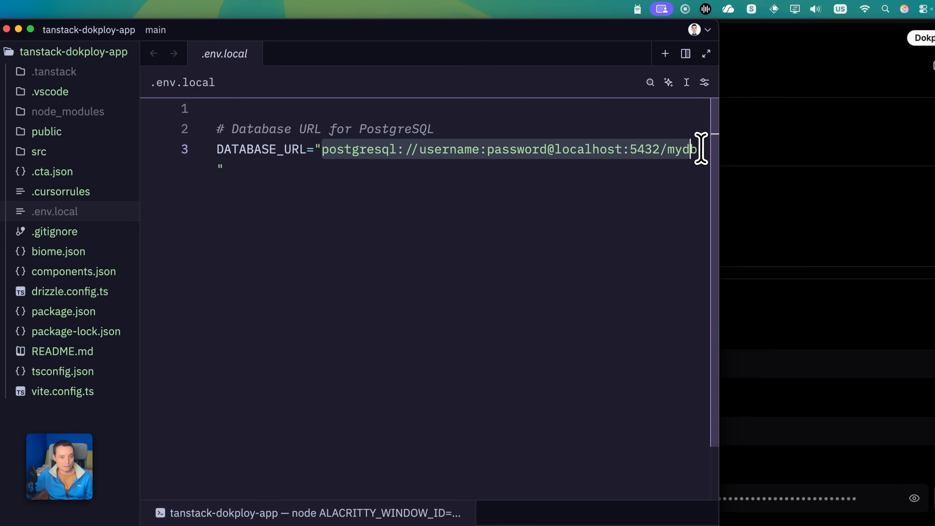
key("BackSpace")
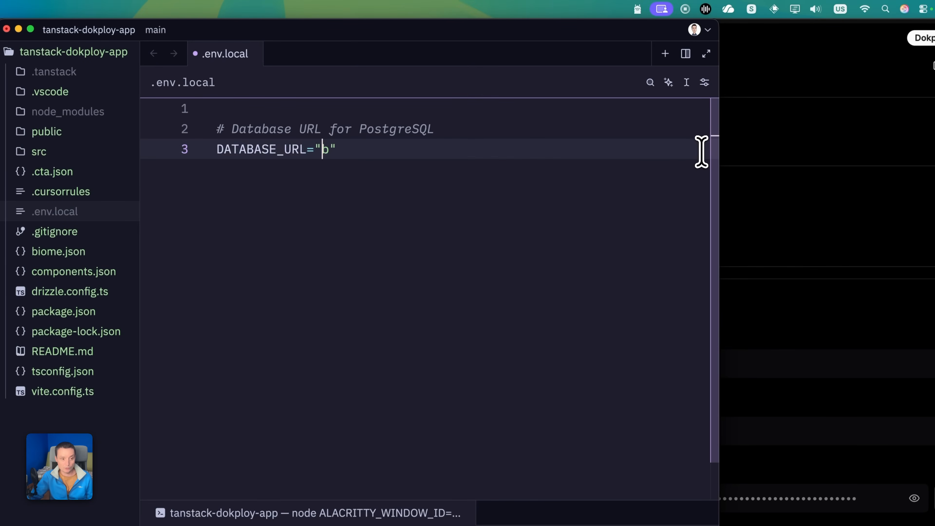
key("BackSpace")
key("super+v")
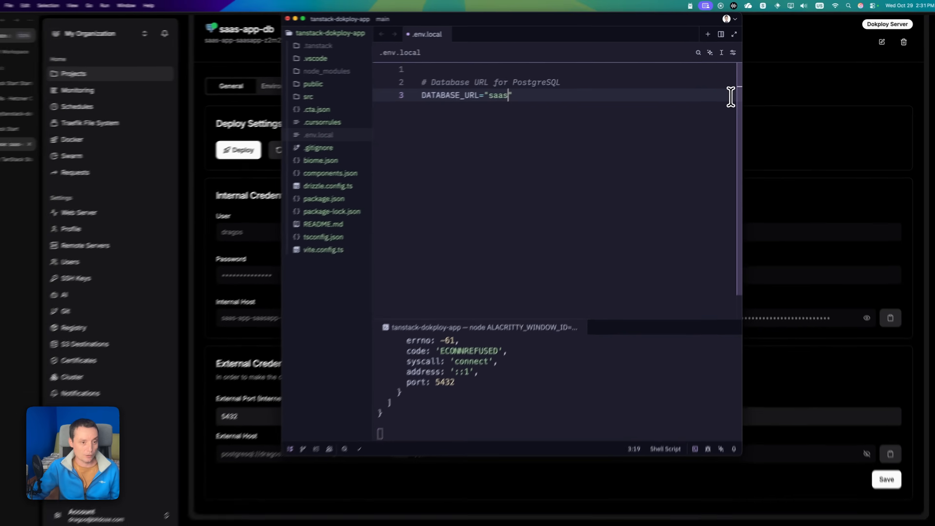
key("BackSpace")
key("BackSpace")
key("BackSpace")
key("BackSpace")
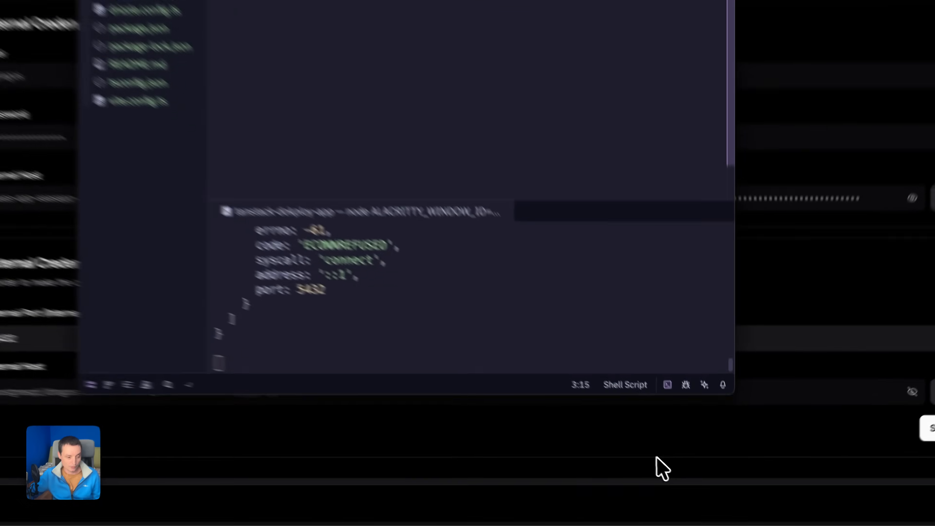
Step: Copy the full External Host connection string, including its password, from Dokploy into DATABASE_URL in .env.local and save the file
left_click(690, 479)
triple_click(231, 379)
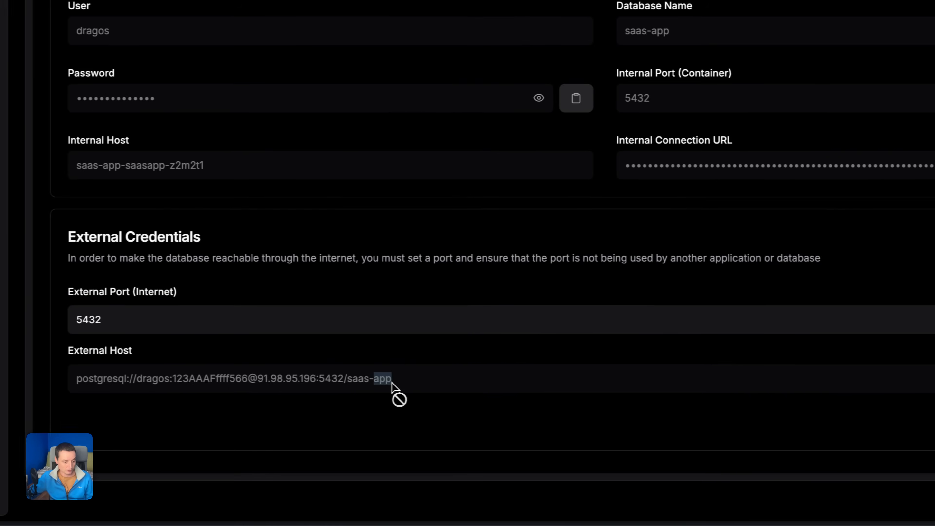
right_click(238, 383)
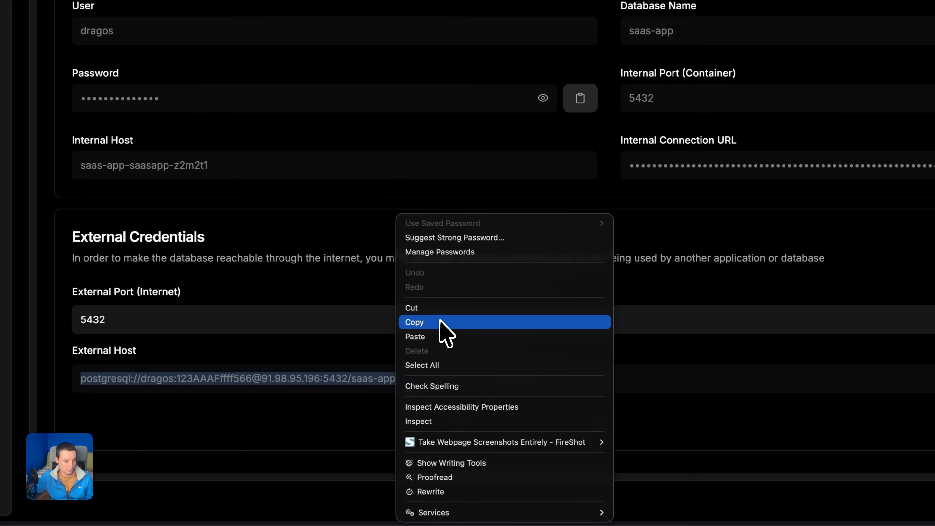
left_click(440, 322)
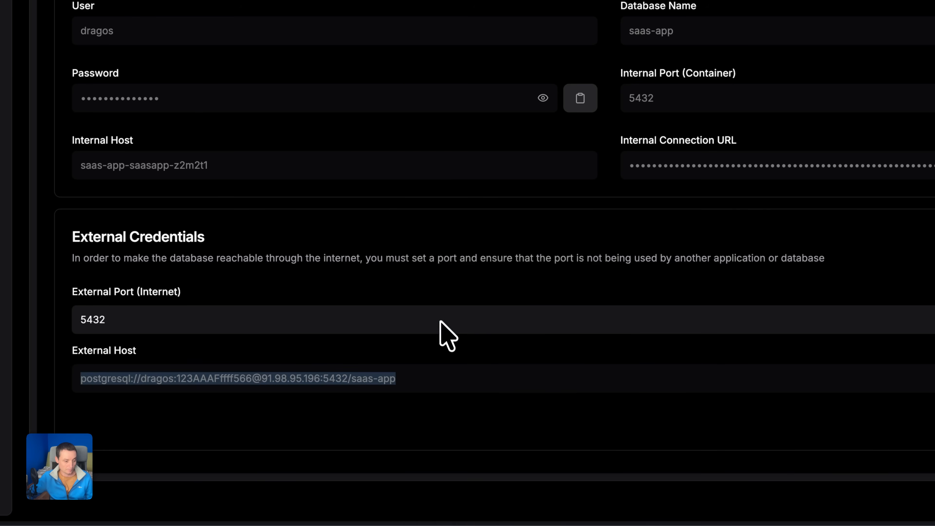
mouse_move(446, 523)
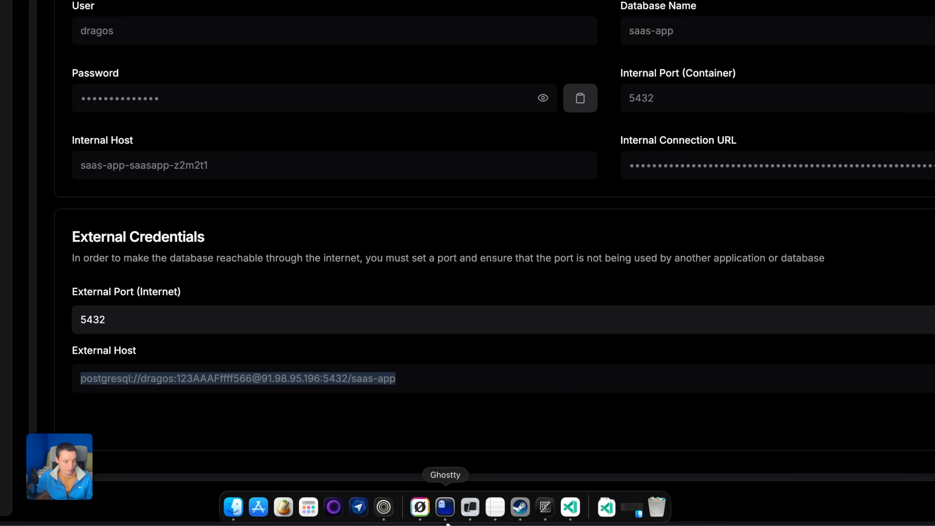
left_click(551, 508)
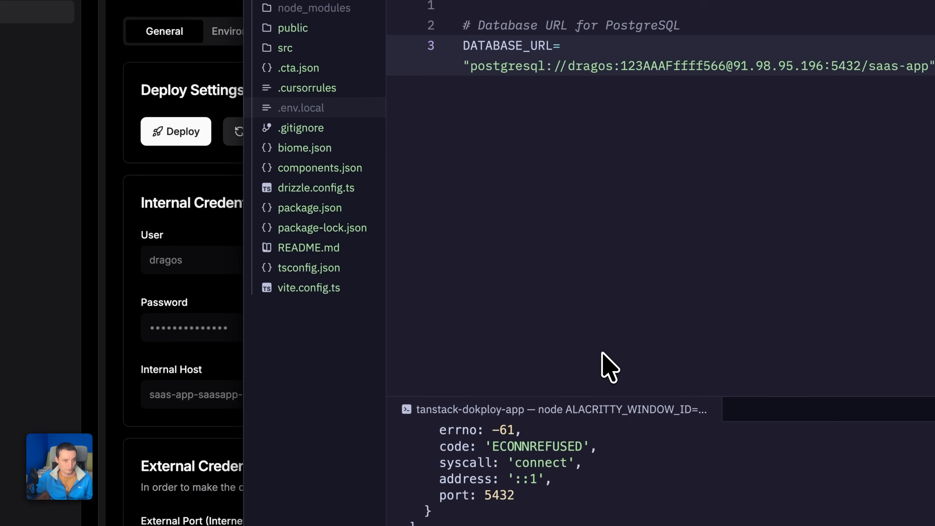
key("super+s")
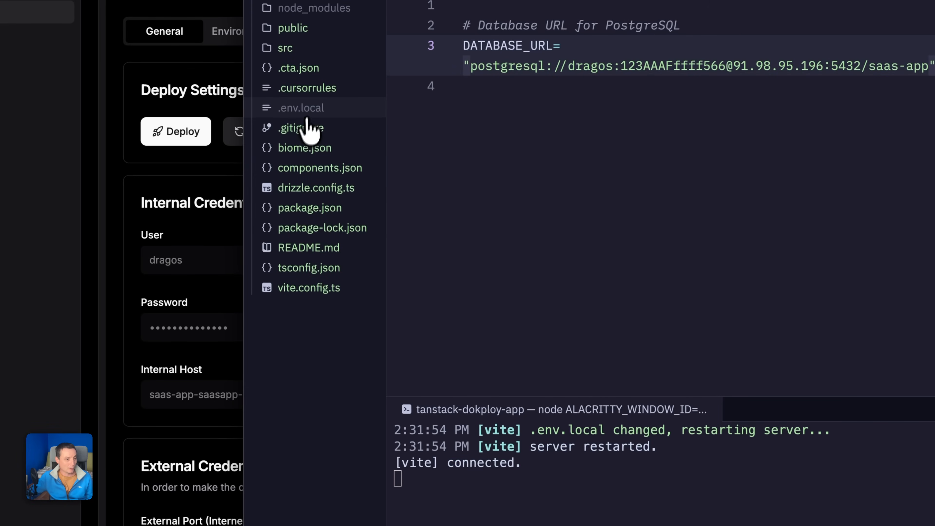
Step: Rename the .env.local file in the project root to .env
right_click(312, 109)
left_click(417, 351)
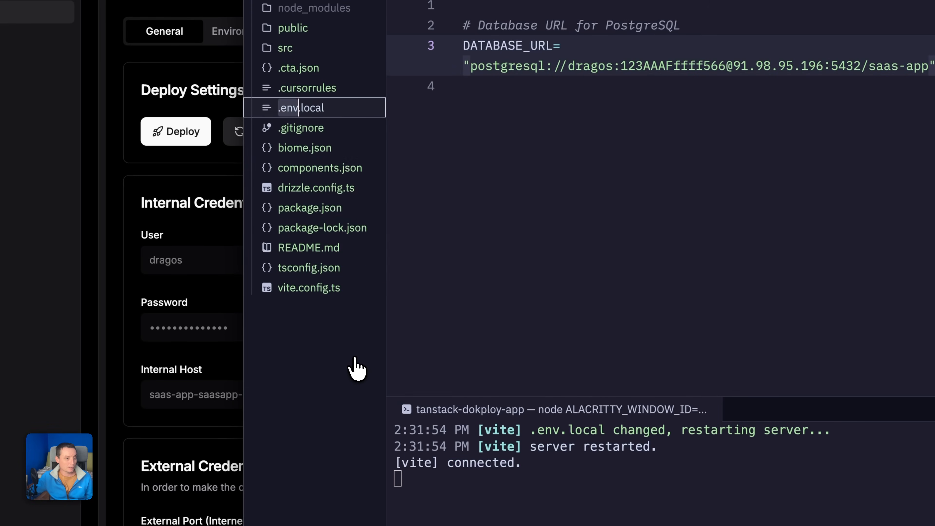
left_click(331, 112)
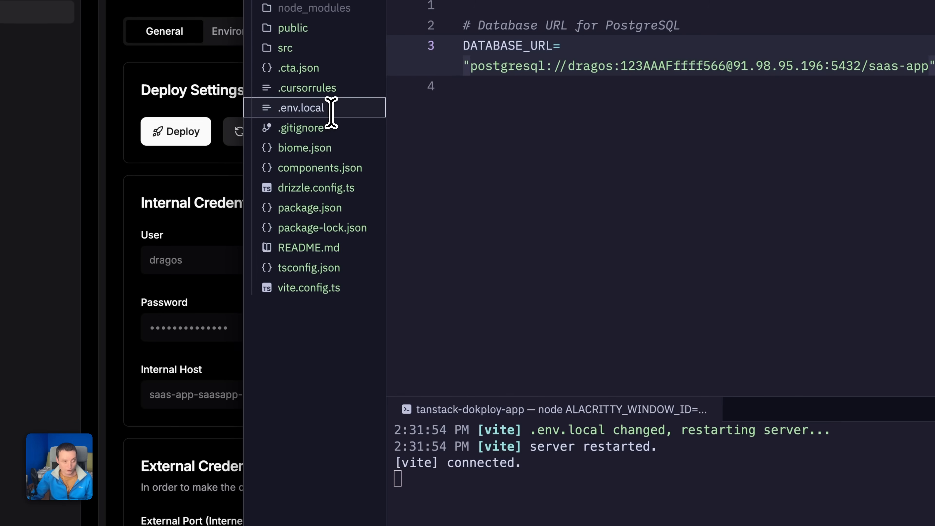
key("Return")
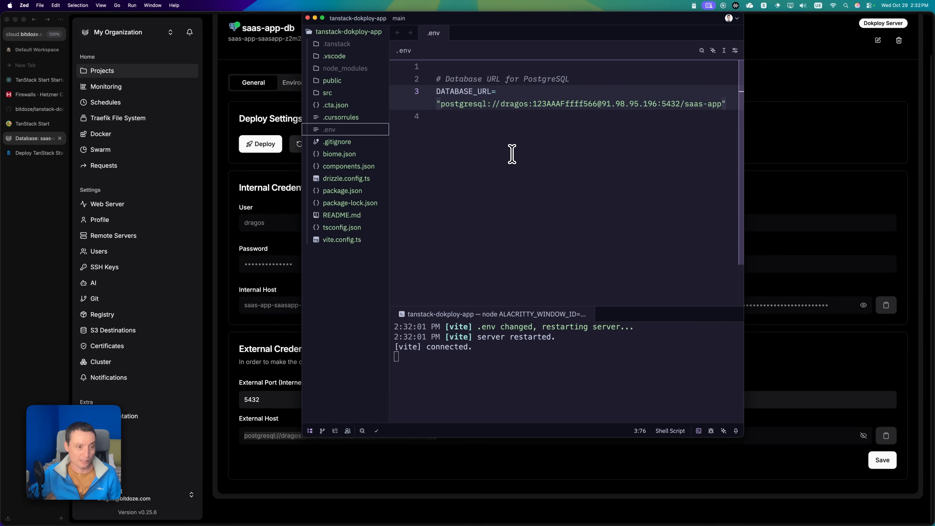
Step: Copy the DRIZZLE_DATABASE_URL="${DATABASE_URL}" line from the guide in the browser to the end of .env in Zed and save the file
left_click(36, 153)
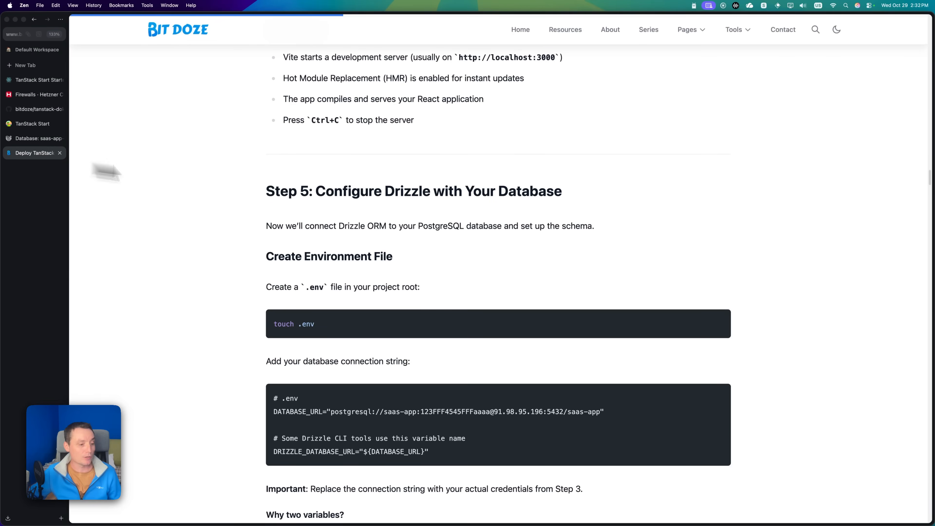
scroll(648, 284, "down", 5)
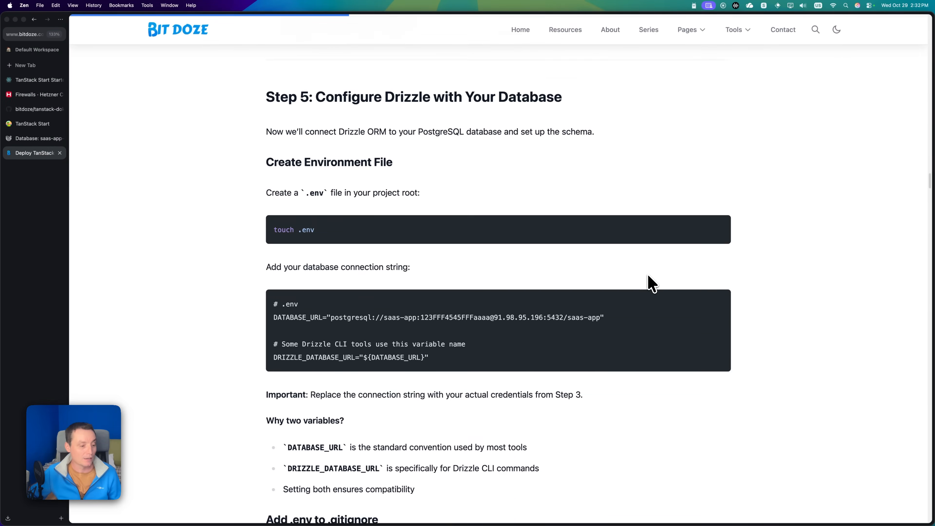
scroll(651, 282, "down", 2)
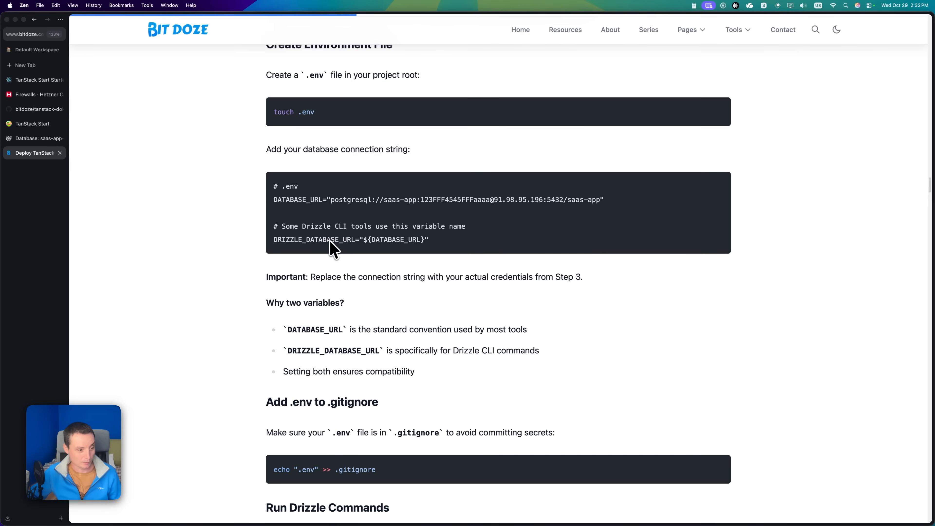
scroll(323, 242, "down", 1)
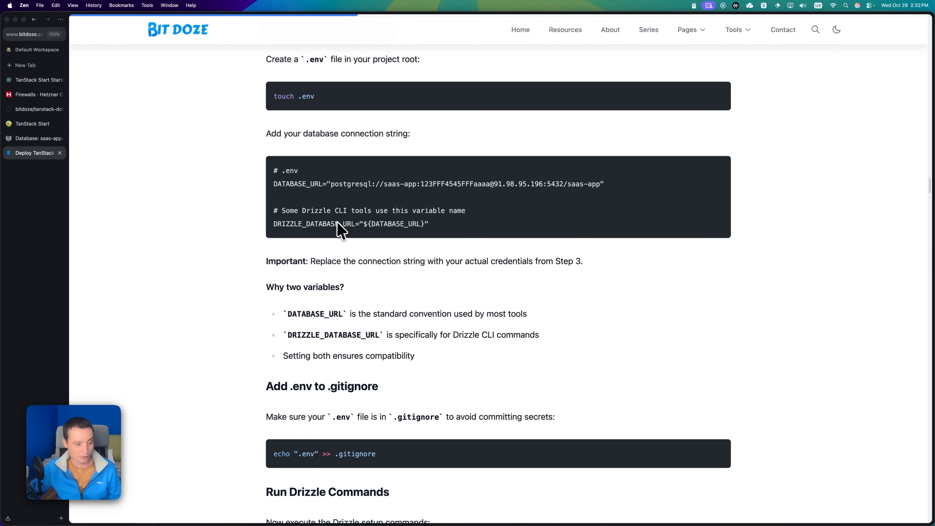
scroll(341, 230, "down", 1)
triple_click(372, 217)
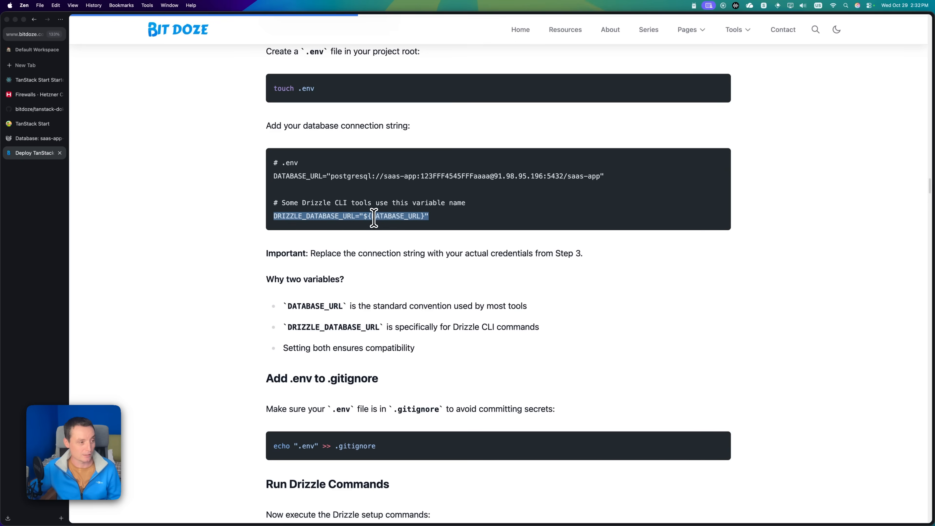
mouse_move(497, 516)
left_click(529, 516)
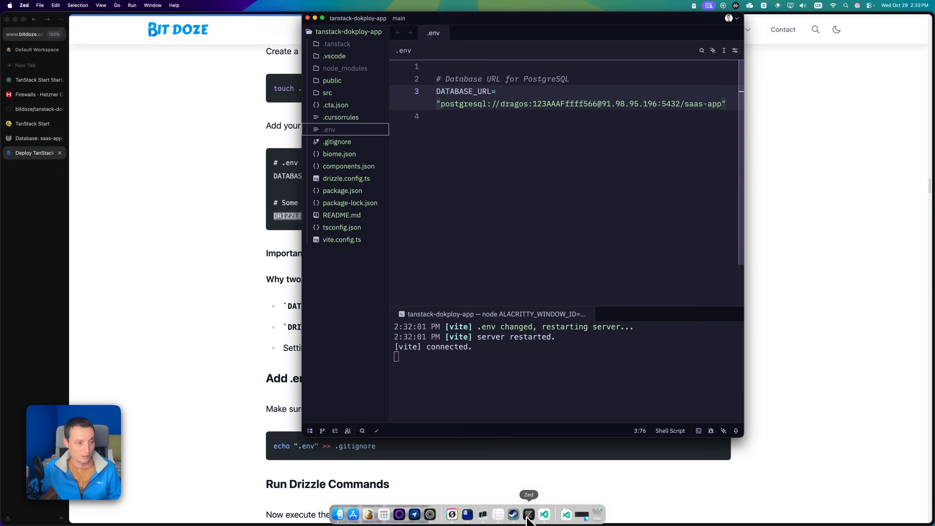
left_click(518, 218)
key("super+v")
key("Return")
key("super+s")
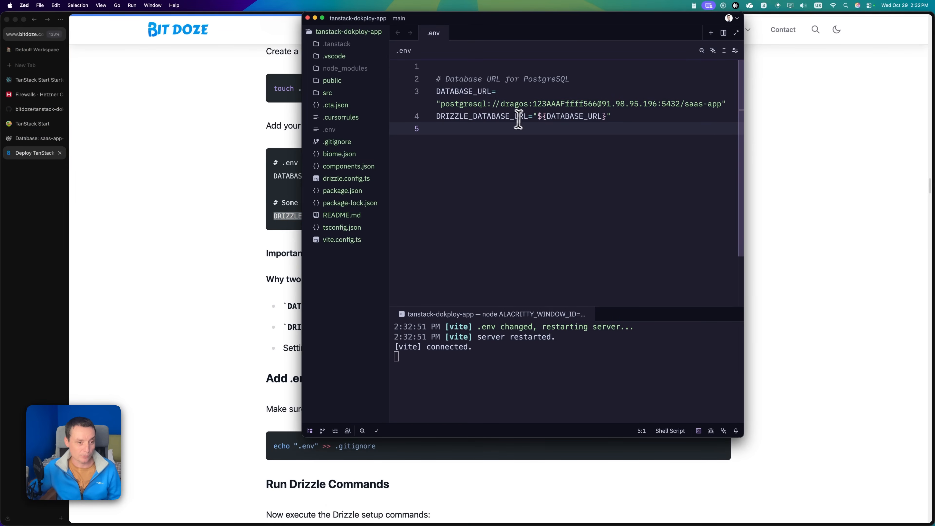
Step: Consult the guide's Add .env to .gitignore section and check the project's .gitignore in Zed for a .env entry
mouse_move(484, 524)
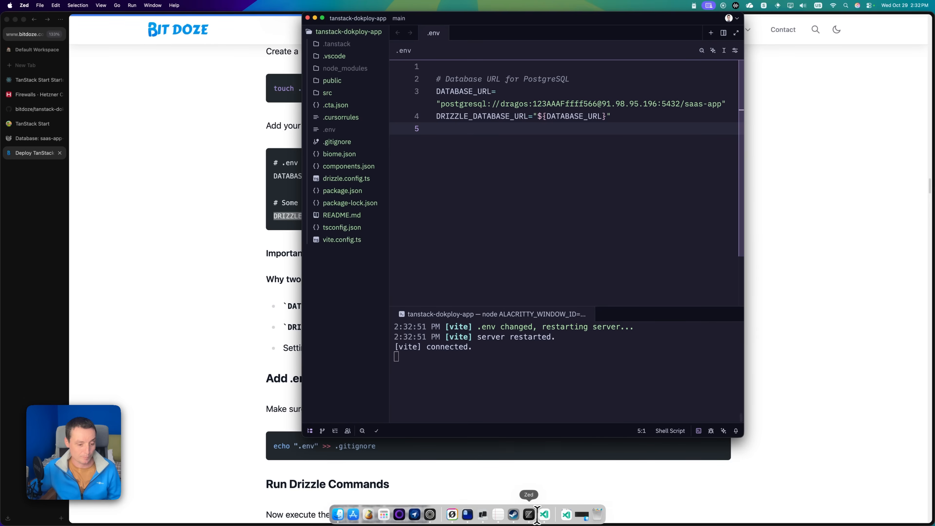
left_click(246, 412)
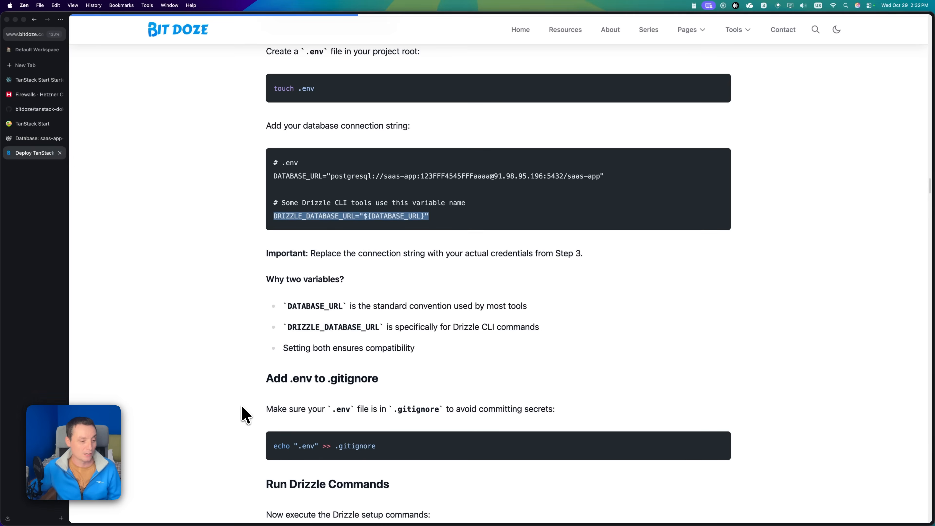
scroll(243, 408, "down", 3)
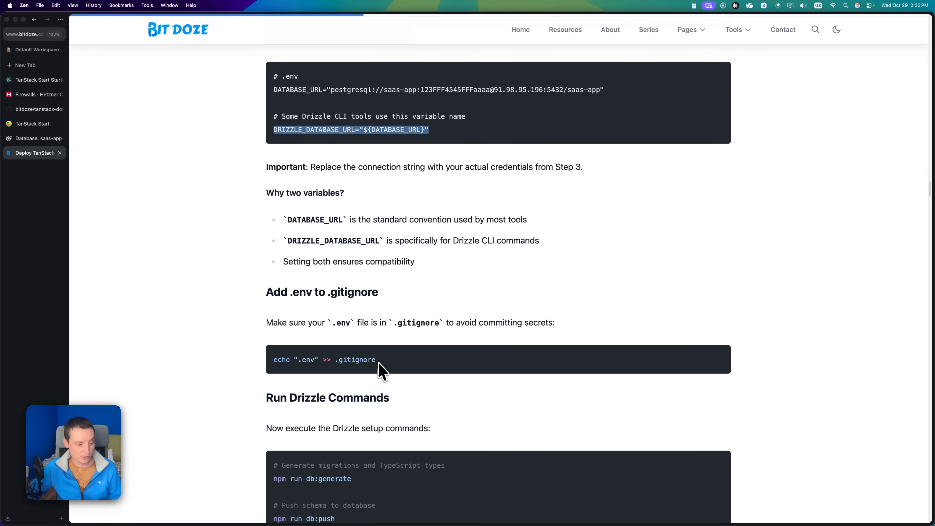
mouse_move(538, 525)
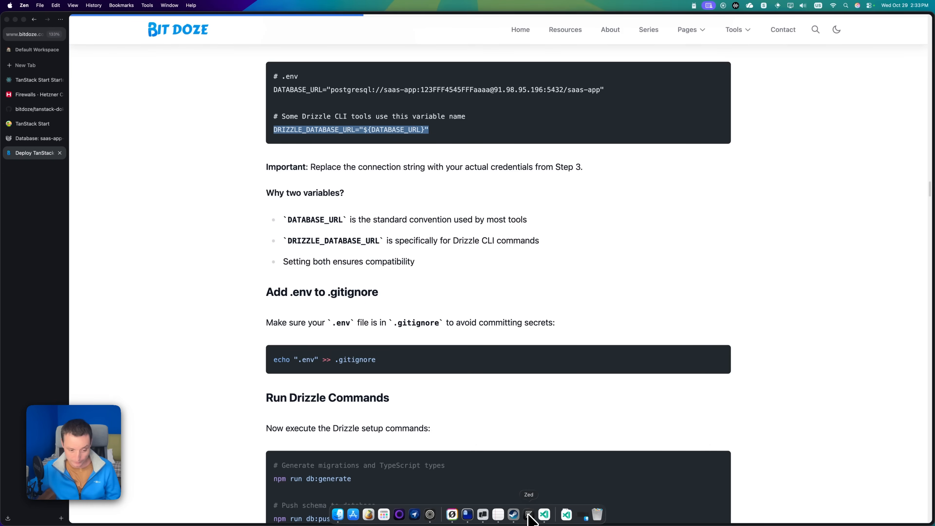
left_click(528, 515)
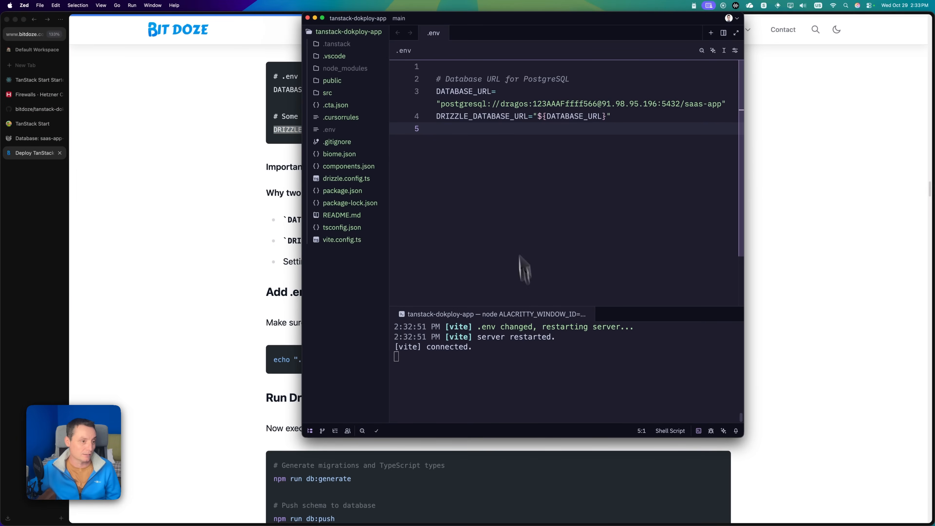
left_click(350, 143)
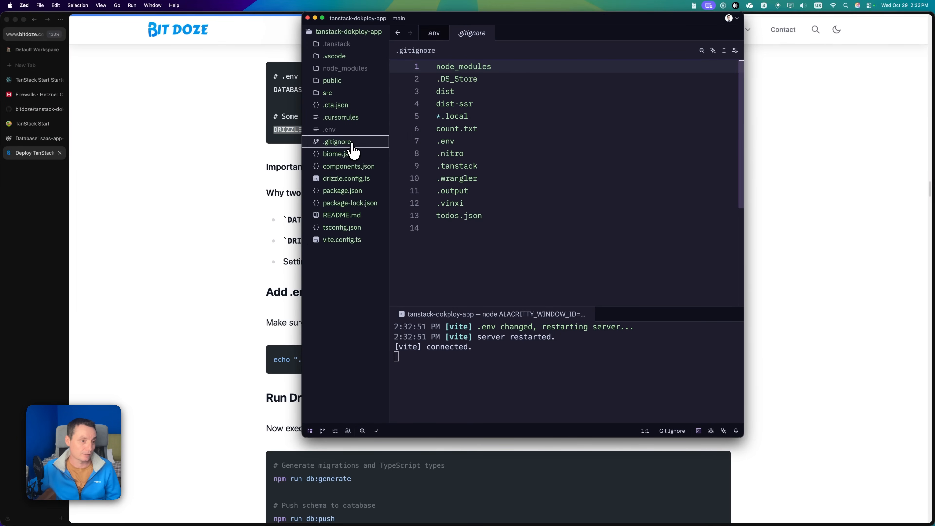
double_click(442, 140)
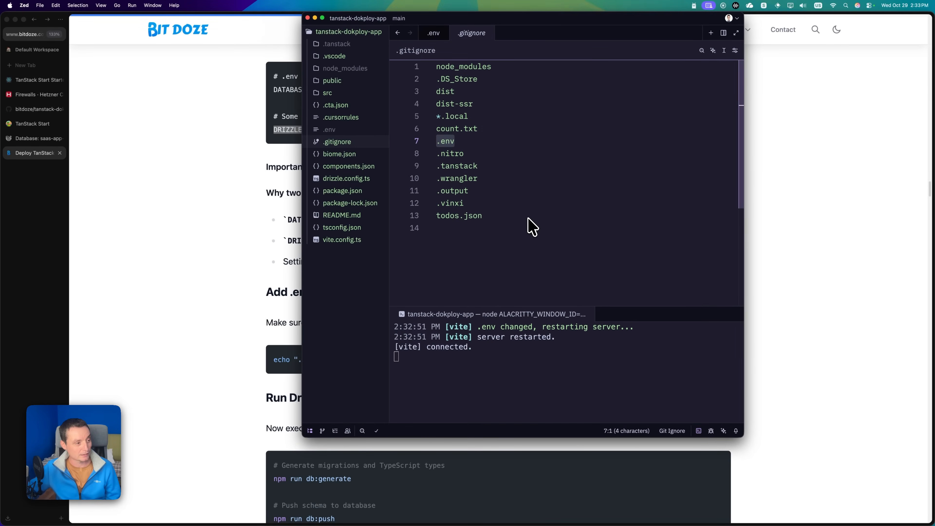
Step: Read the guide's Run Drizzle Commands section, and examine the db scripts in package.json in Zed
left_click(405, 494)
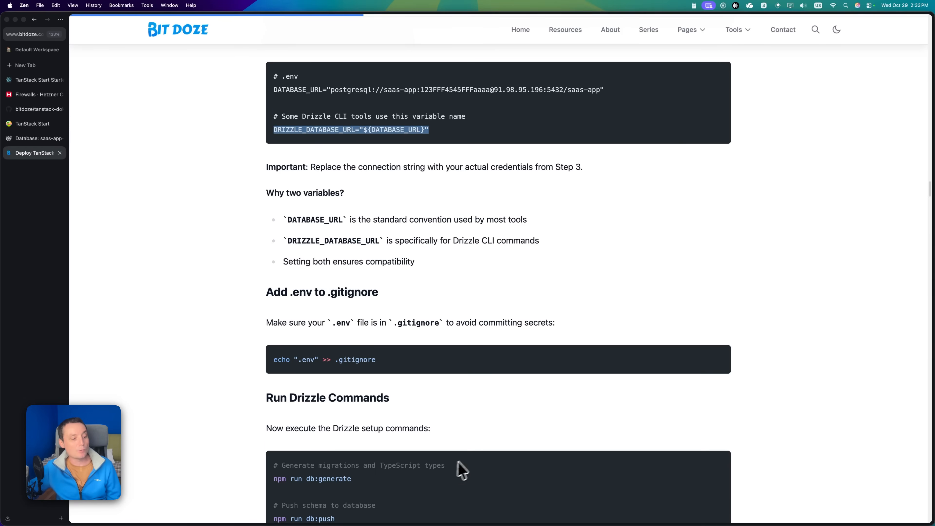
scroll(463, 467, "down", 2)
scroll(469, 458, "down", 2)
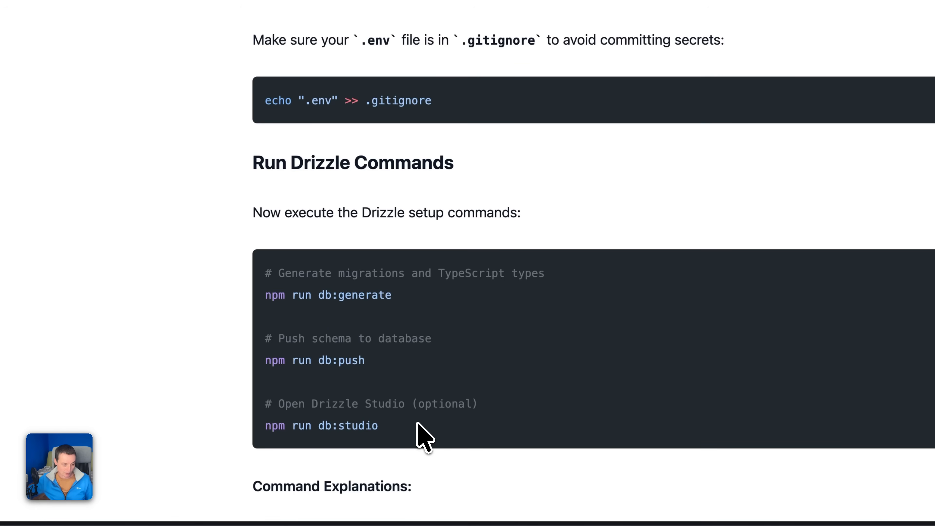
mouse_move(495, 523)
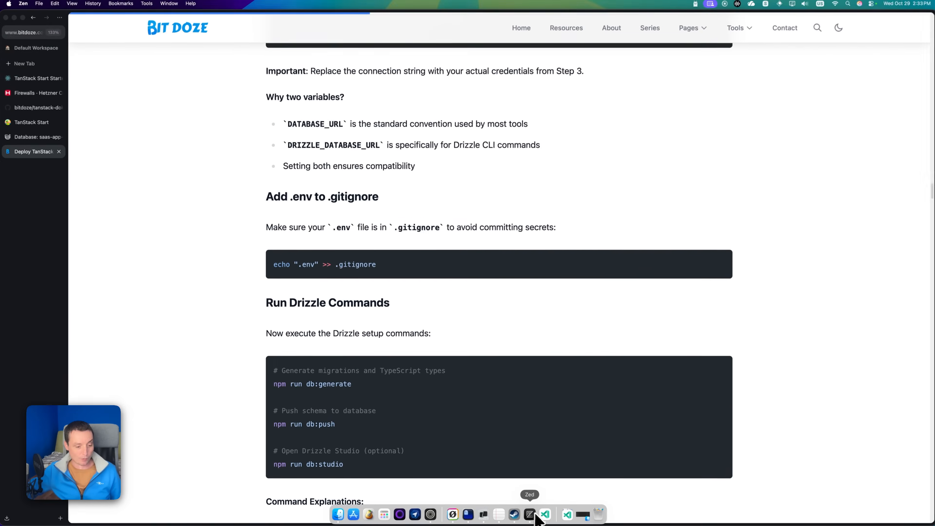
left_click(534, 516)
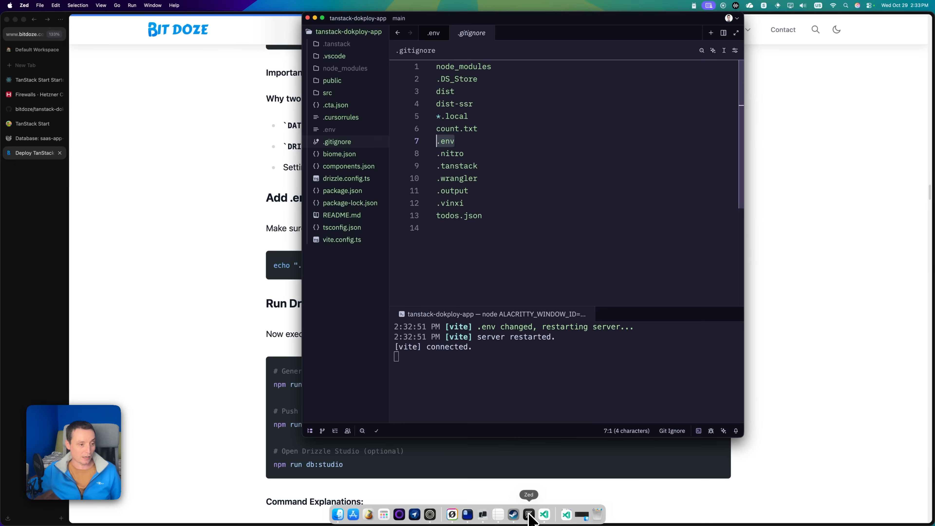
left_click(344, 191)
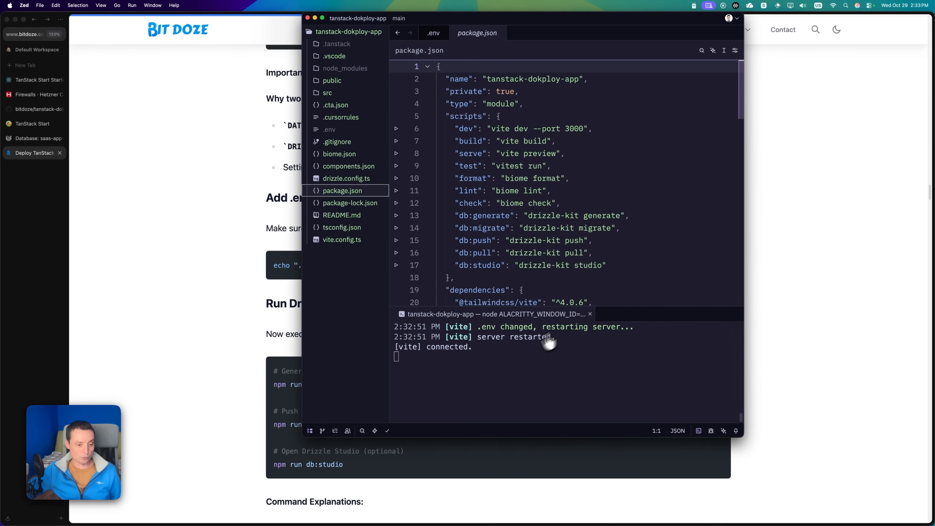
Step: Stop the dev server, and run npm run db:generate from the guide in Zed's terminal to generate the migrations
left_click(461, 455)
key("ctrl+c")
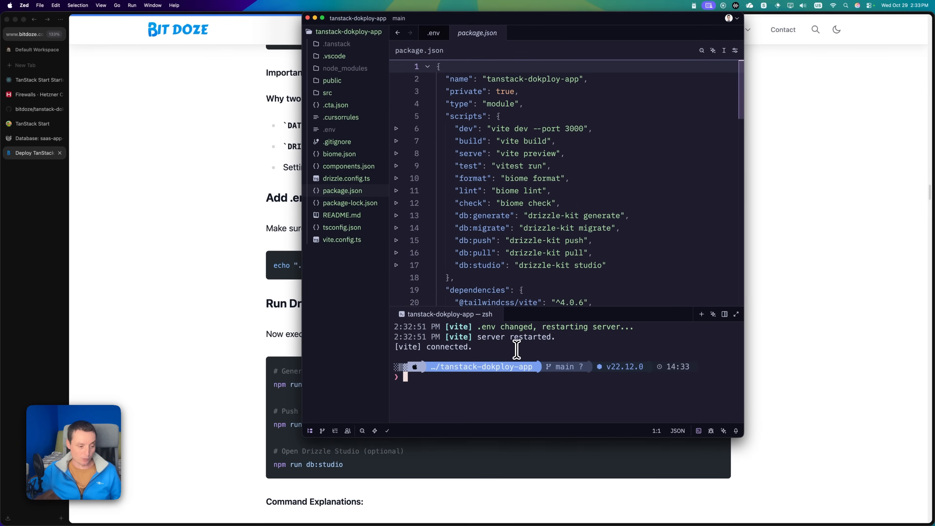
left_click(405, 446)
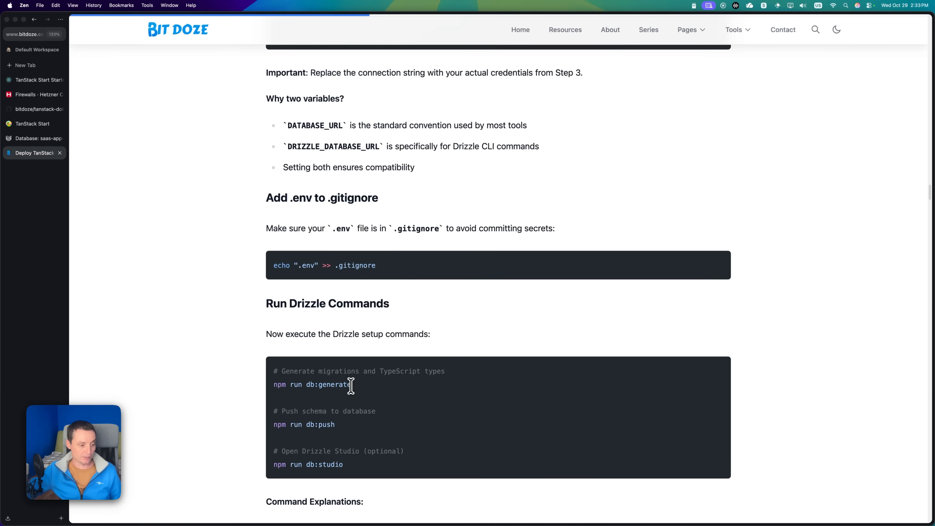
left_click_drag(350, 385, 274, 385)
mouse_move(528, 516)
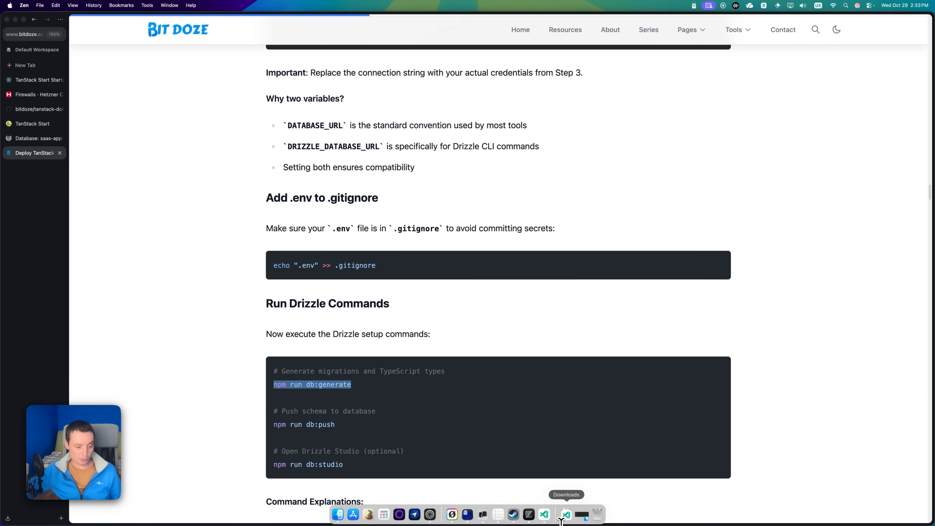
left_click(529, 514)
key("super+v")
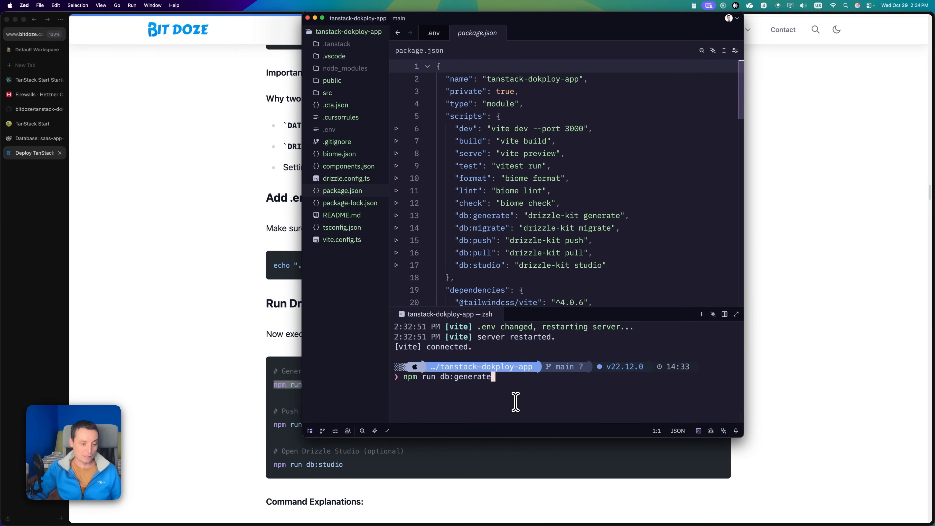
key("Return")
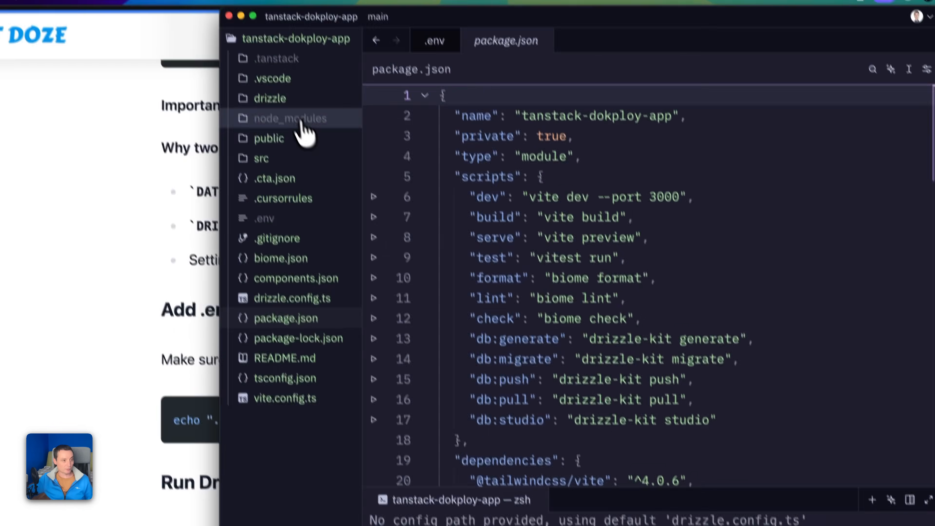
Step: Open the generated SQL migration file in the drizzle folder to examine its table definition
left_click(275, 111)
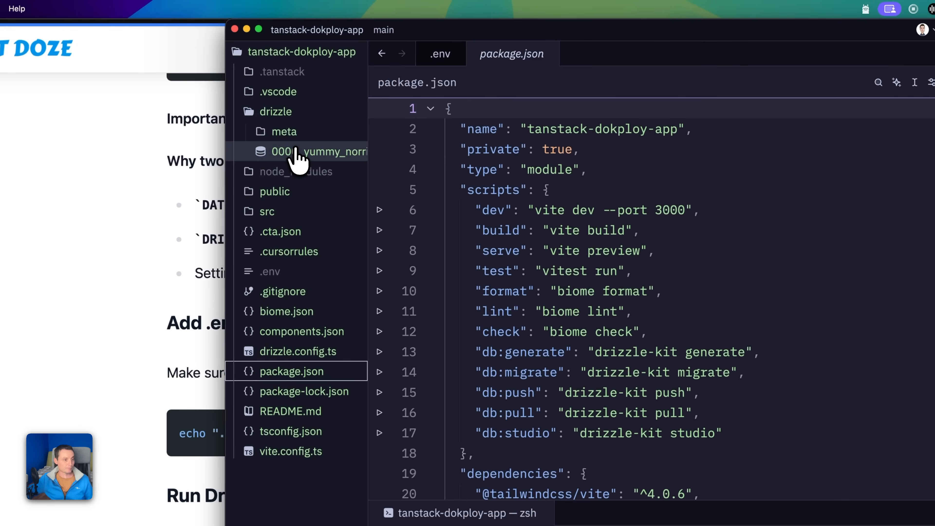
left_click(296, 156)
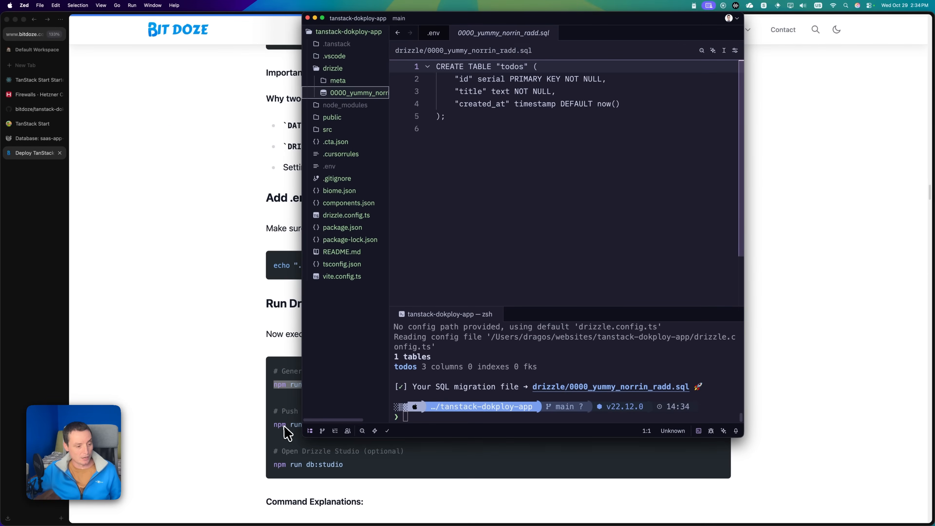
Step: Copy npm run db:push from the guide and run it in Zed's terminal to push the schema to the database
left_click(284, 427)
left_click_drag(337, 424, 273, 428)
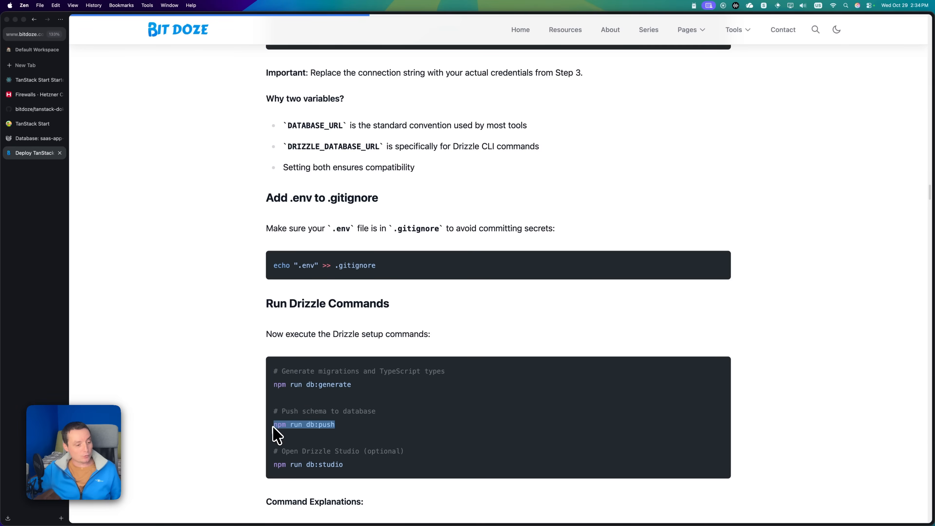
mouse_move(567, 524)
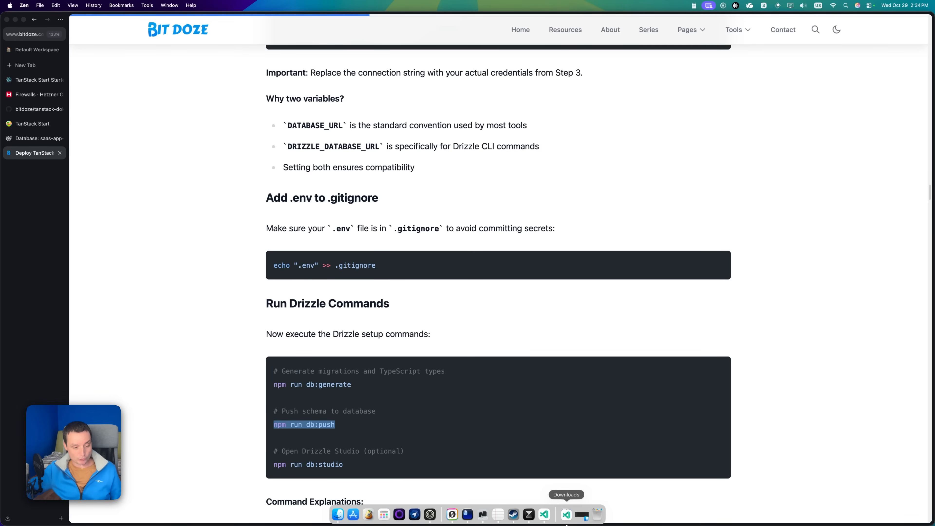
left_click(528, 515)
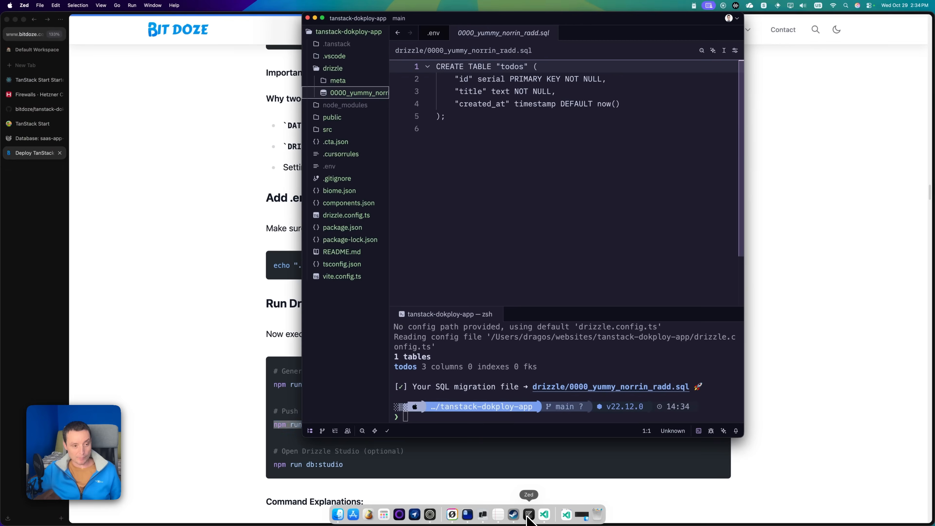
key("super+v")
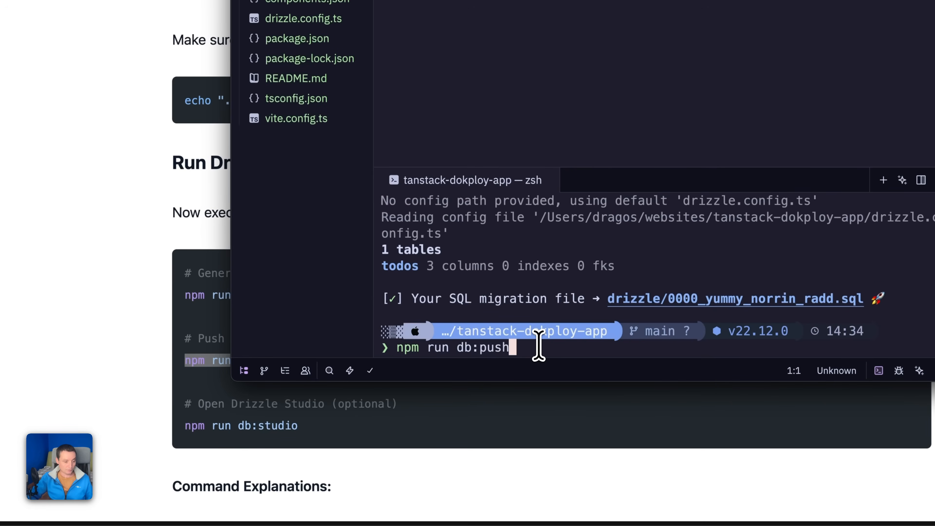
key("Return")
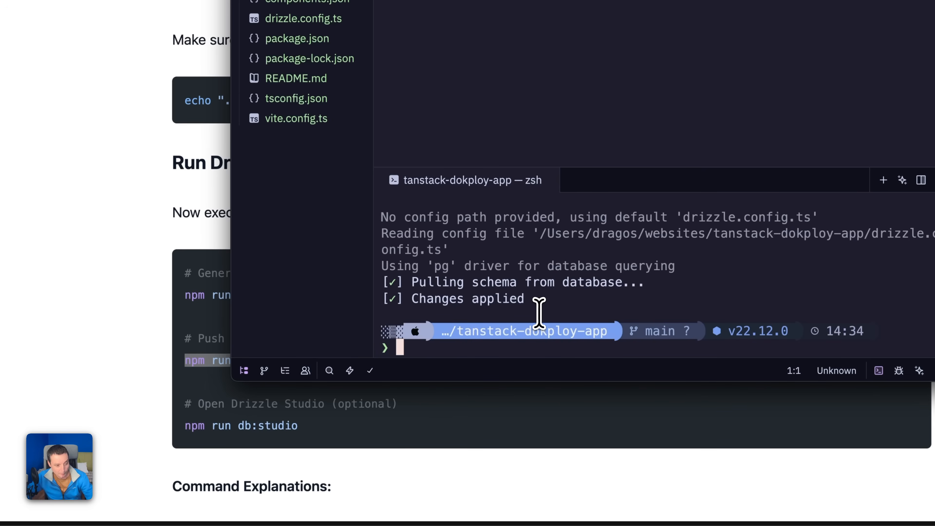
Step: Copy npm run db:studio from the guide and run it in Zed's terminal to start Drizzle Studio
scroll(539, 313, "up", 1)
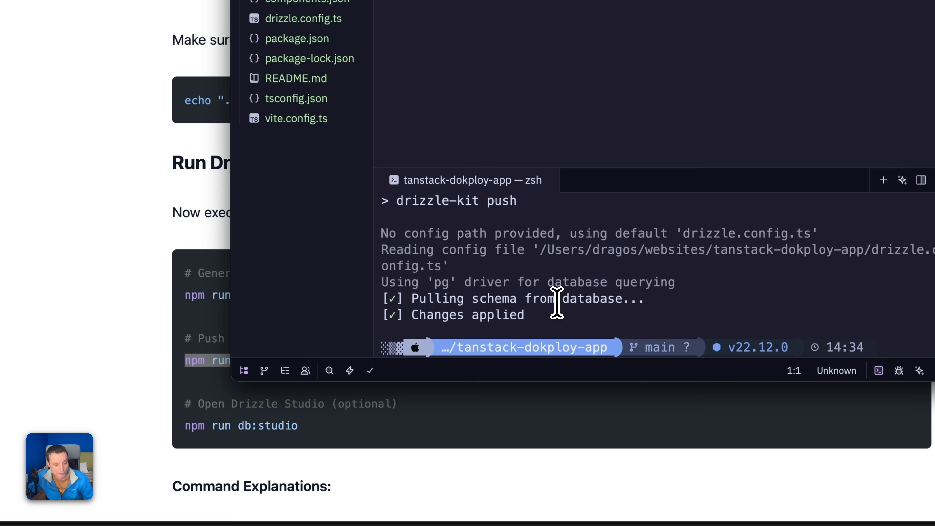
scroll(557, 303, "down", 1)
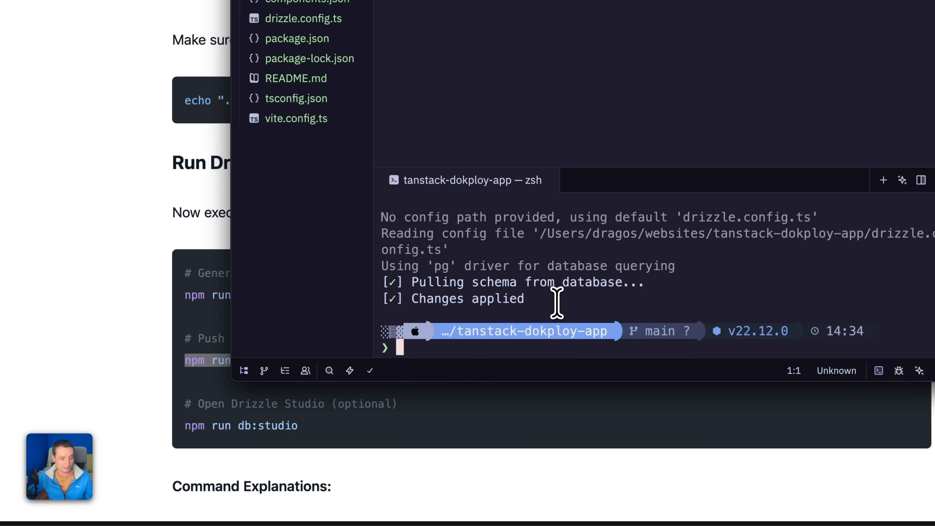
left_click(317, 425)
left_click_drag(306, 427, 225, 428)
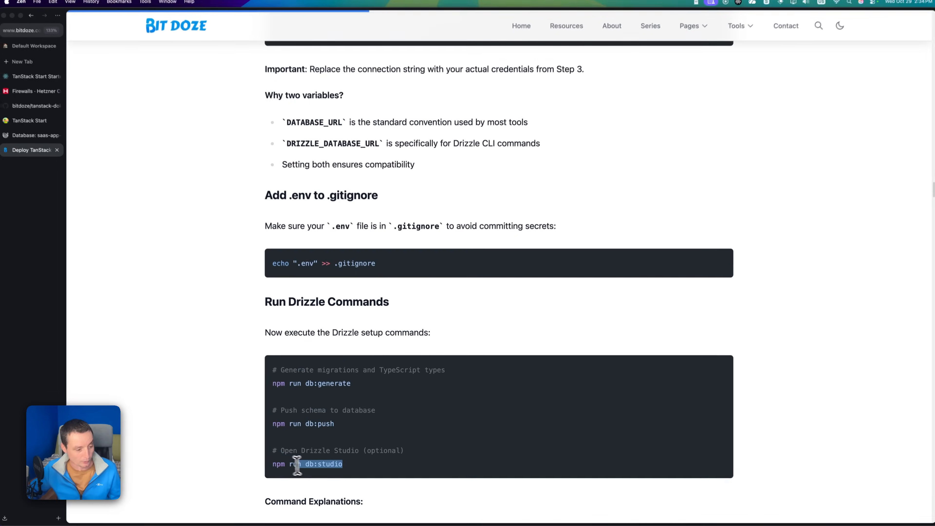
left_click_drag(297, 465, 274, 465)
mouse_move(489, 525)
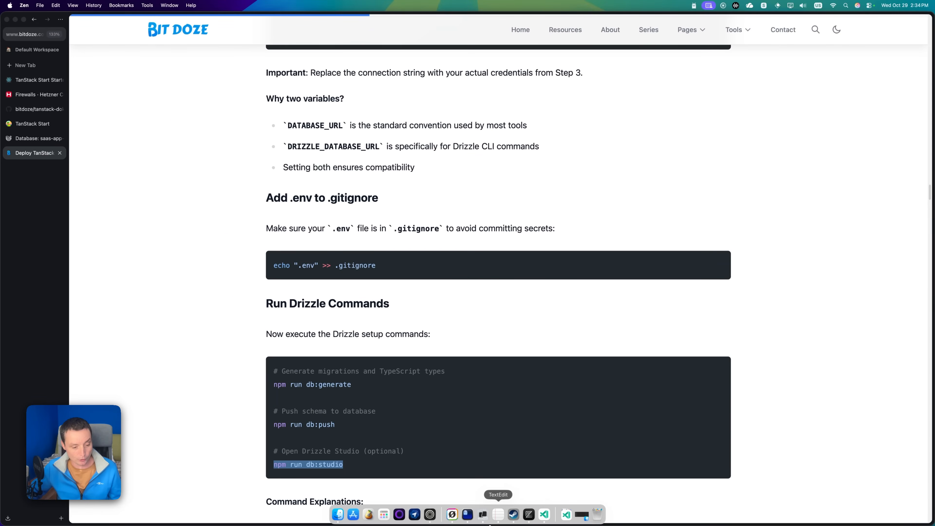
left_click(528, 515)
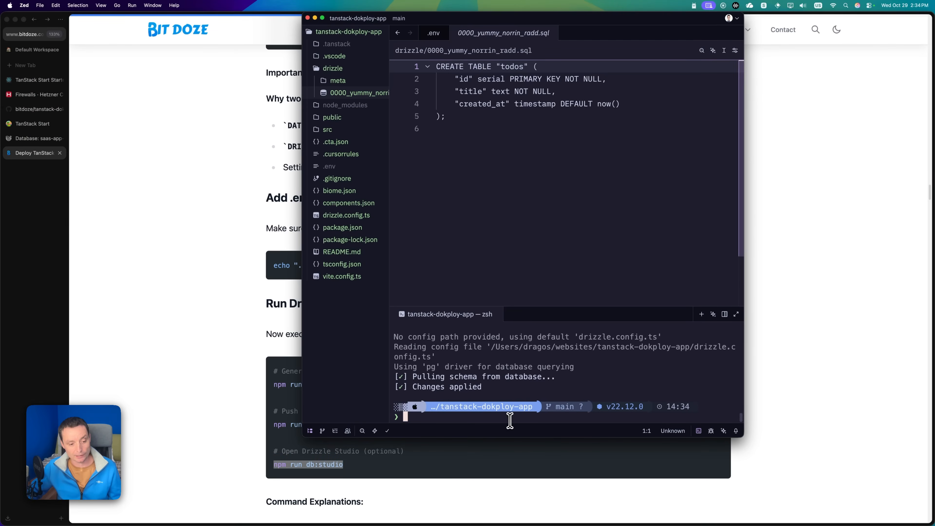
key("super+v")
key("Return")
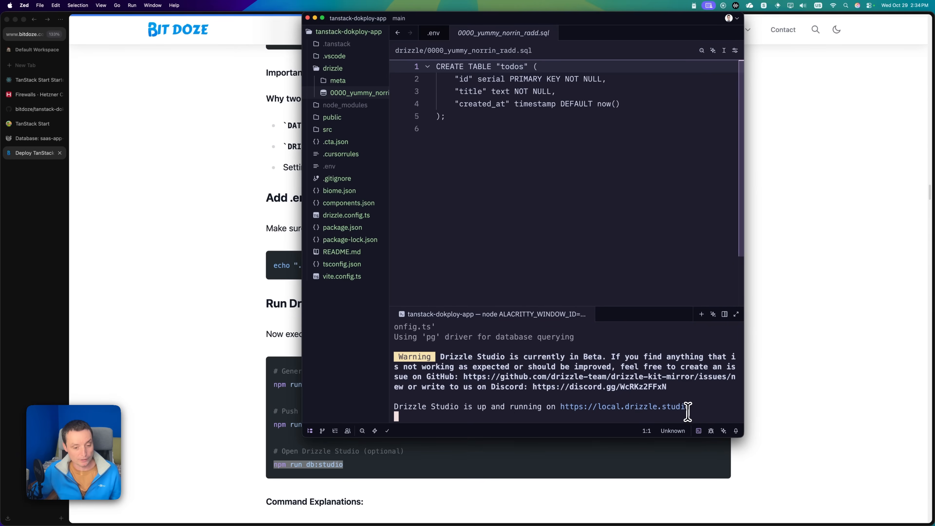
left_click_drag(688, 408, 568, 408)
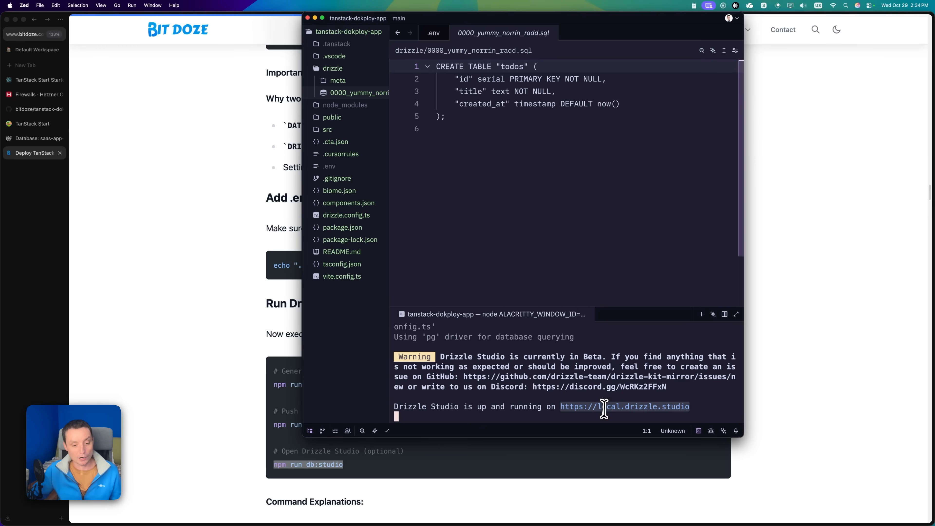
left_click(121, 134)
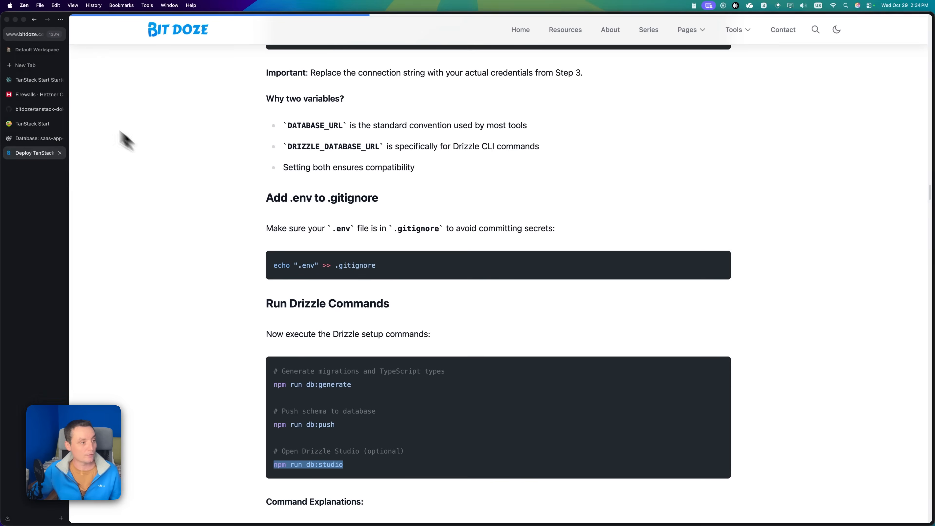
left_click(31, 67)
key("super+v")
key("Return")
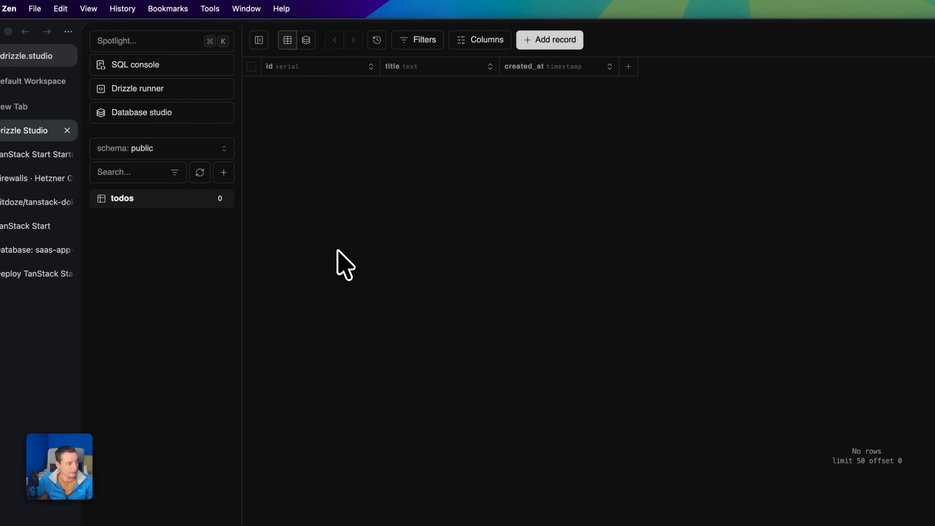
Step: Return to the deployment guide and read its Command Explanations and Troubleshooting Database Connection sections up to Step 6
left_click(11, 276)
scroll(567, 414, "down", 3)
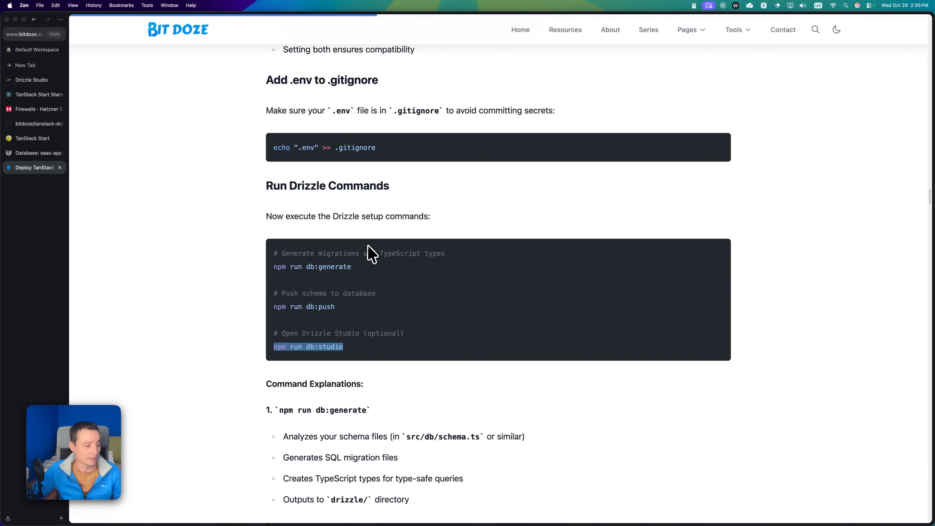
scroll(372, 254, "down", 8)
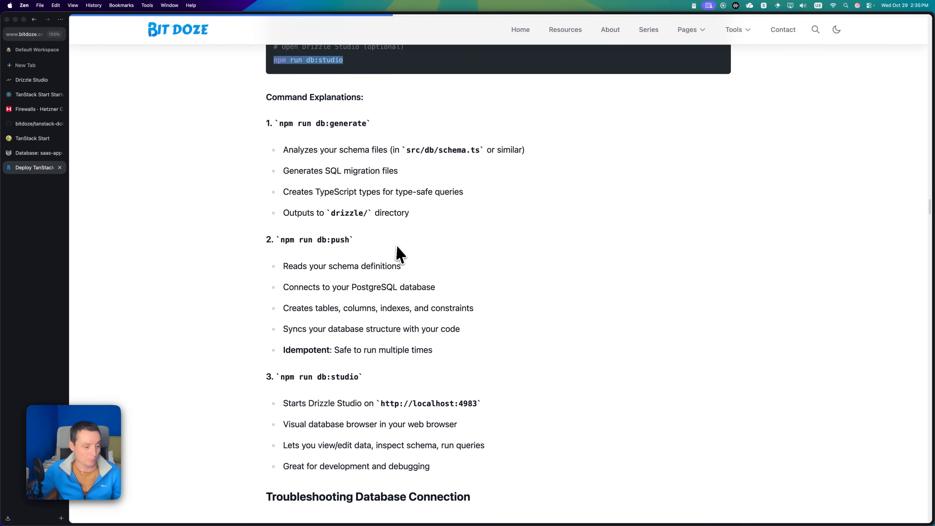
scroll(399, 254, "down", 9)
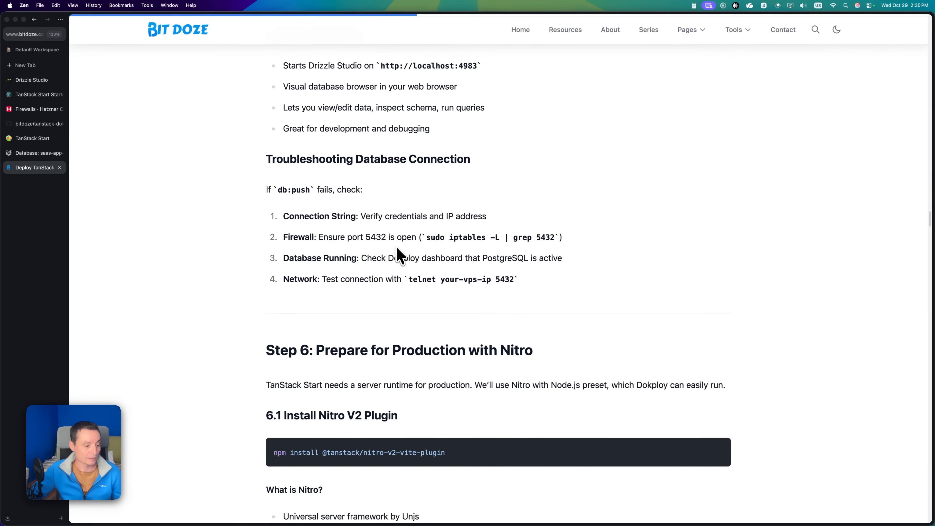
scroll(399, 255, "down", 1)
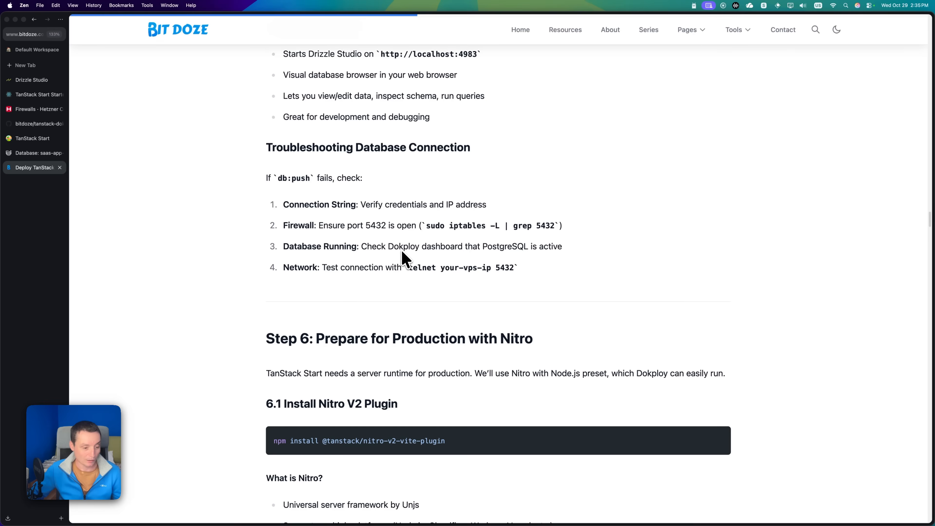
Step: Switch to Zed, open a second terminal, and start the dev server with npm run dev
left_click(477, 517)
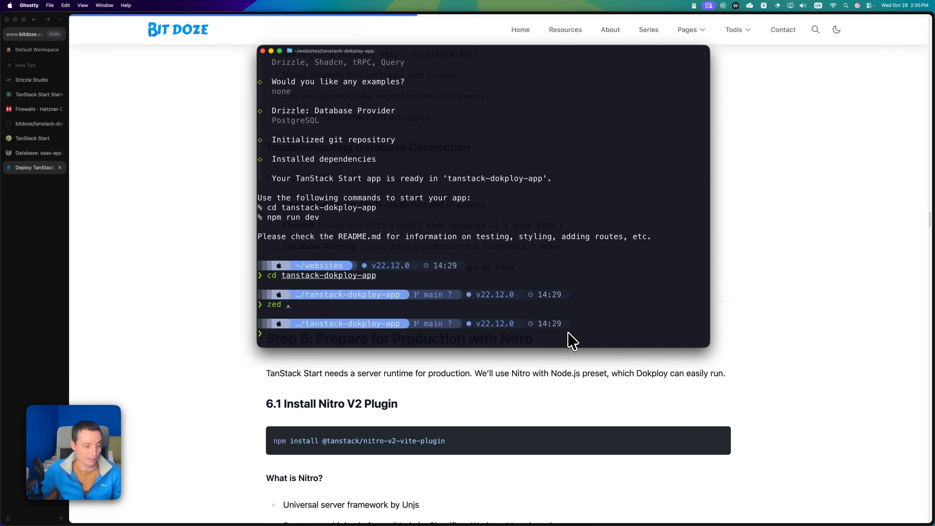
left_click(530, 520)
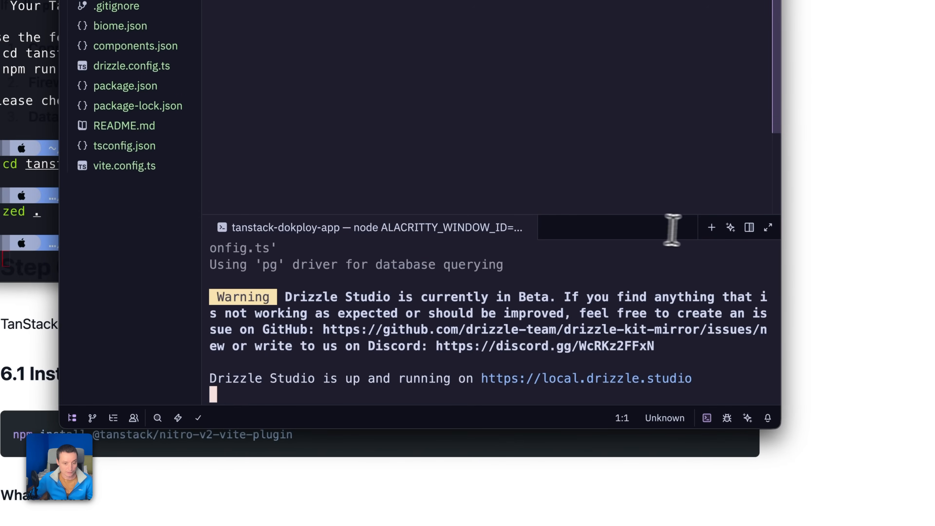
left_click(710, 229)
left_click(676, 248)
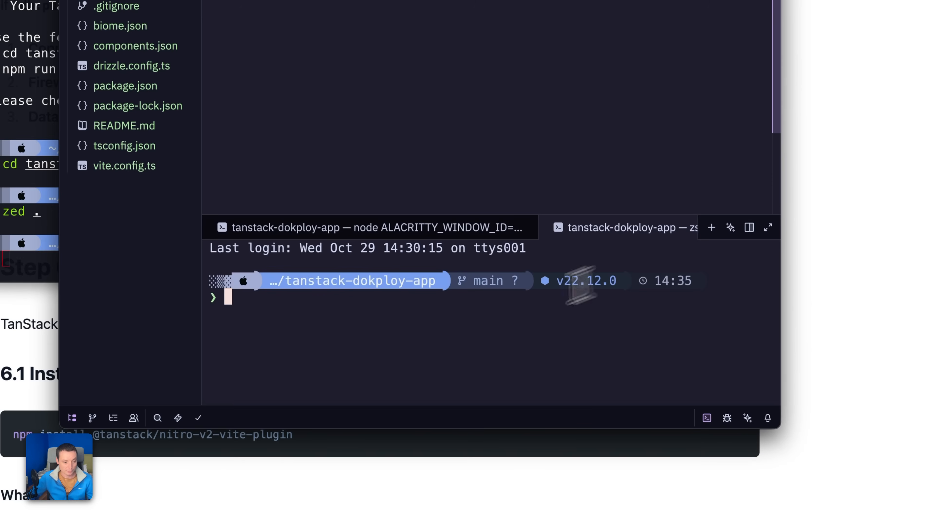
type("npm")
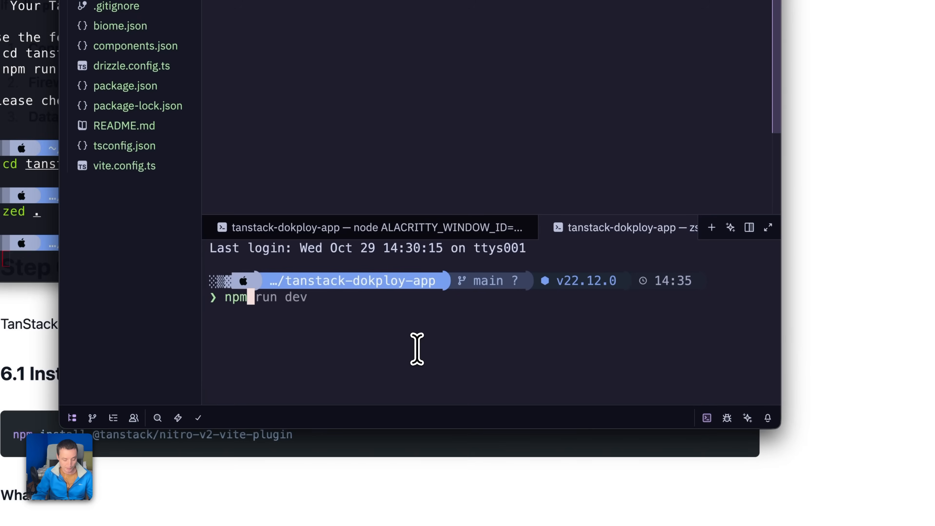
type(" run dev")
key("Return")
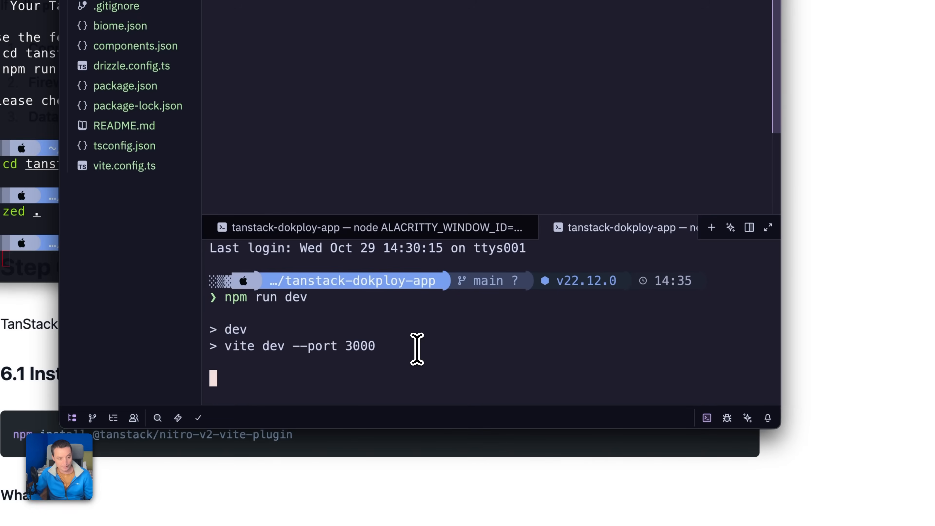
left_click_drag(480, 296, 313, 297)
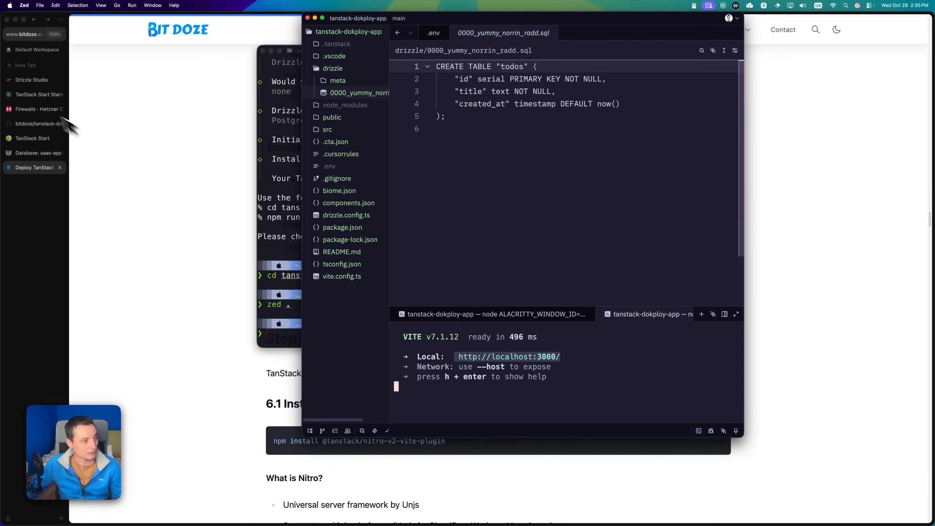
Step: Open the Drizzle database demo page in the local TanStack app and add the todo "gow to play football"
left_click(37, 95)
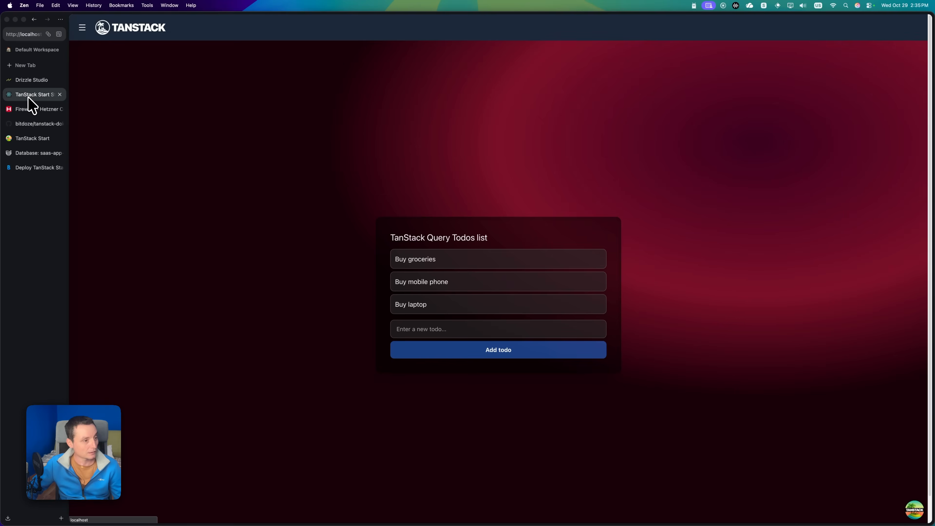
left_click(82, 27)
left_click(104, 140)
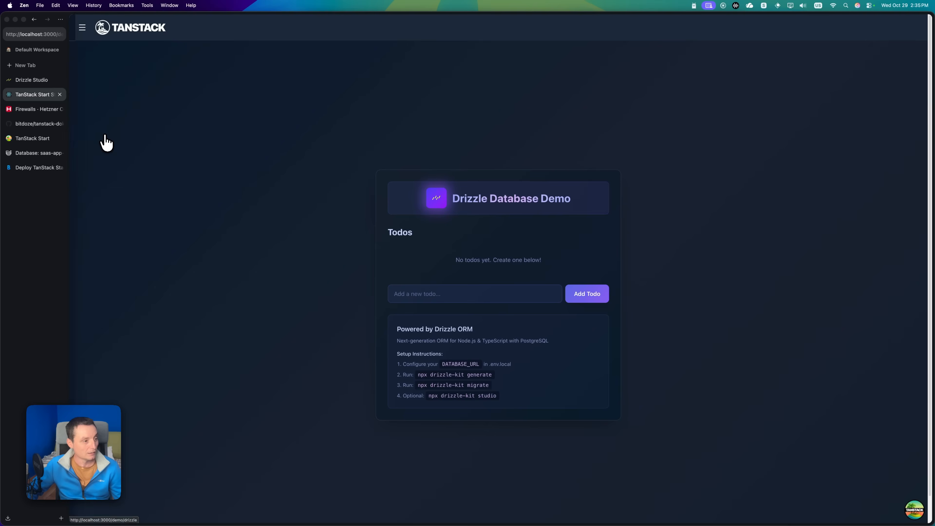
left_click(448, 298)
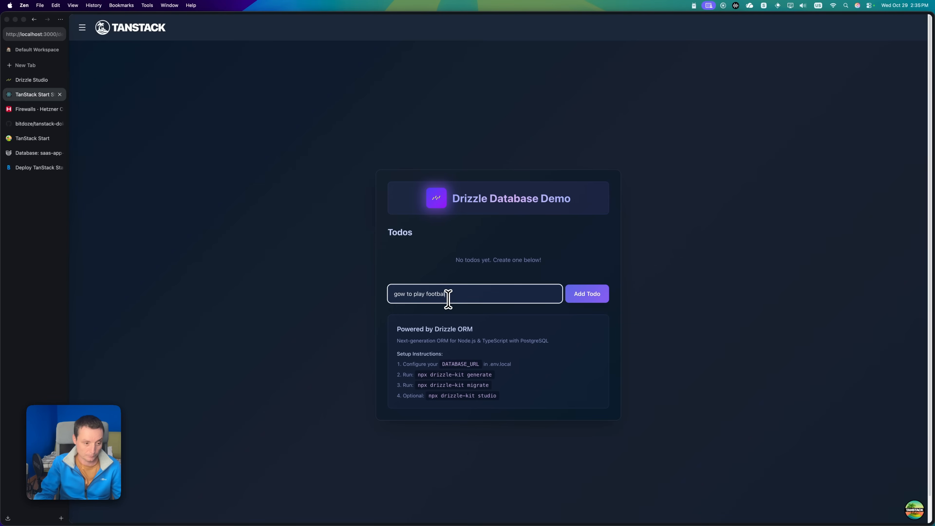
left_click(599, 298)
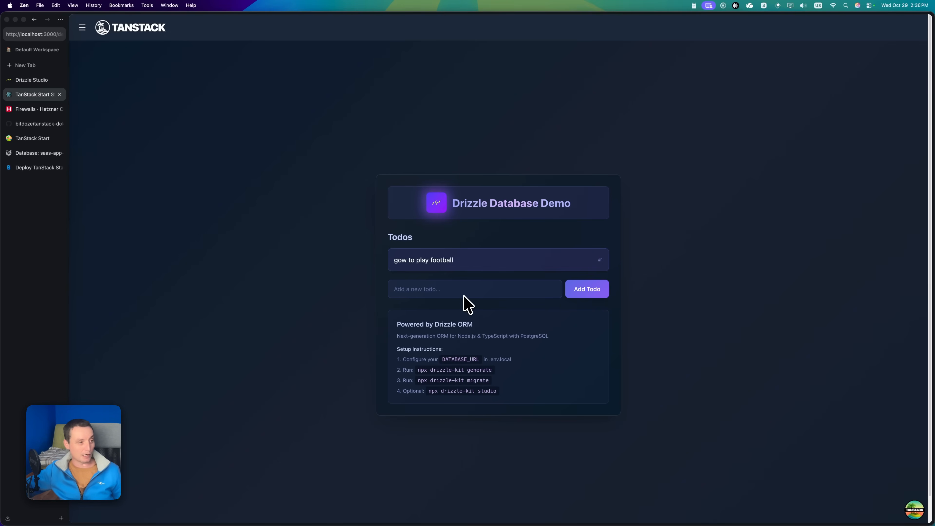
Step: Reload Drizzle Studio in the browser to check the todos table for the added record
left_click(22, 82)
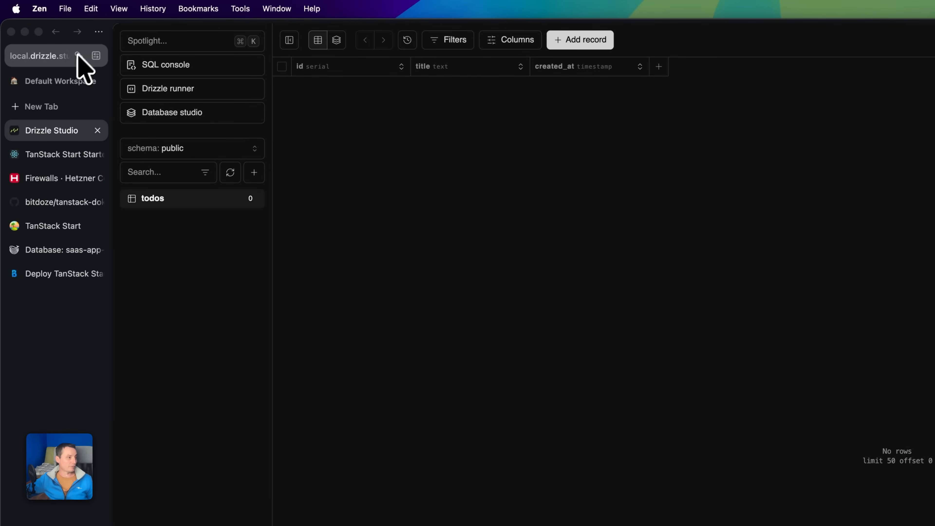
left_click(31, 57)
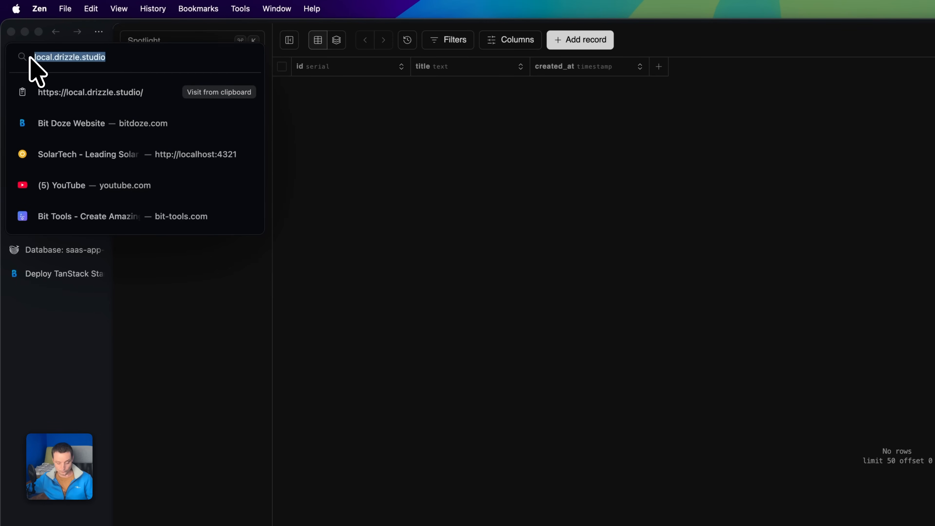
key("Return")
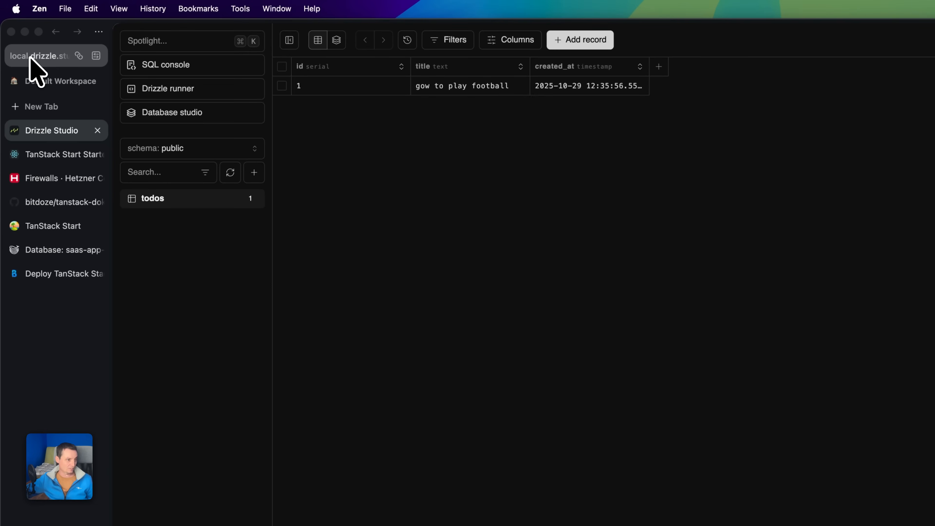
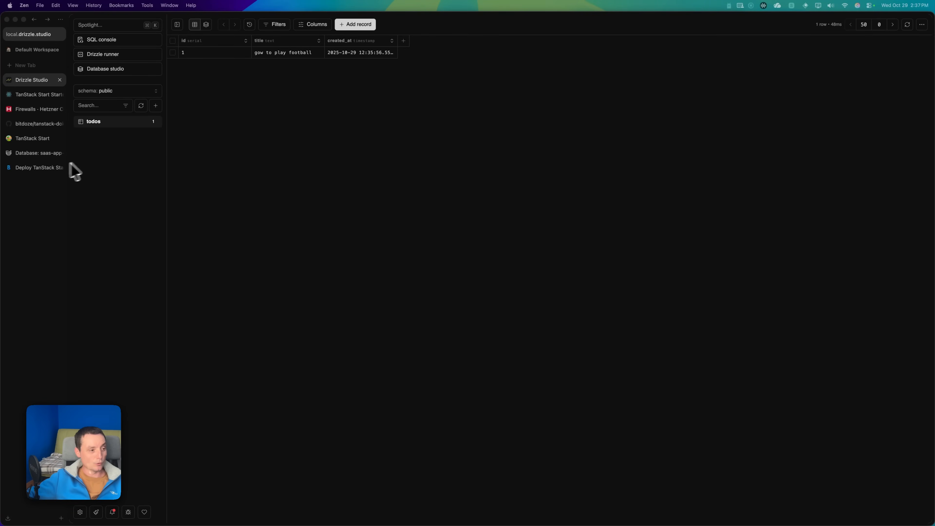
Step: Return to the deployment guide and copy the Nitro V2 plugin install command from section 6.1
left_click(37, 168)
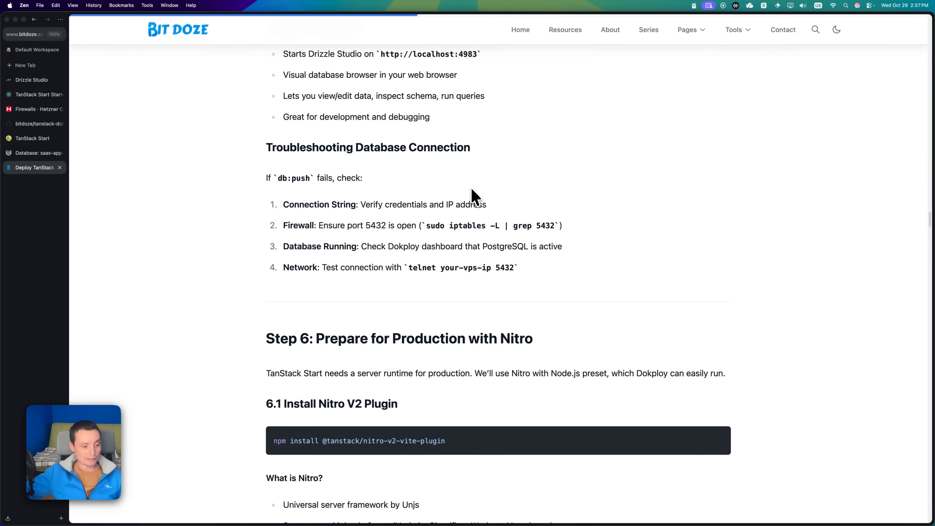
scroll(475, 197, "down", 2)
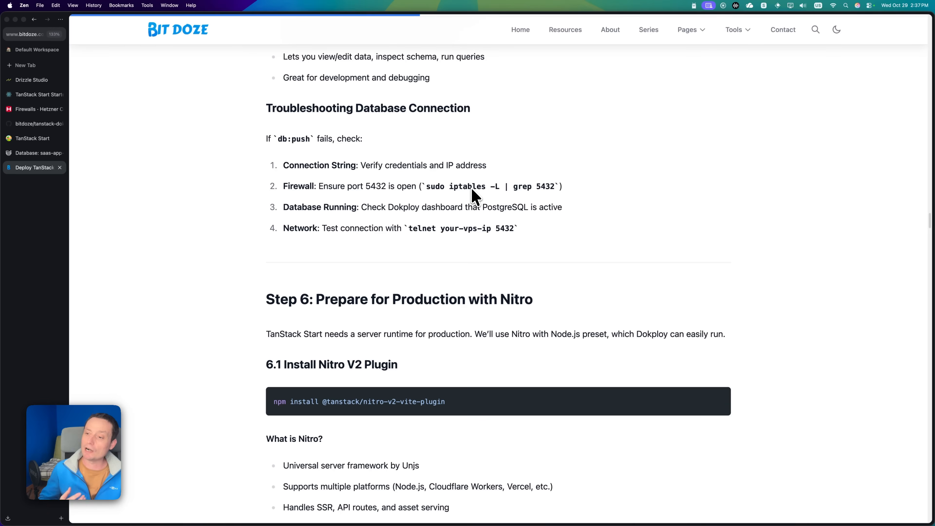
scroll(487, 249, "down", 2)
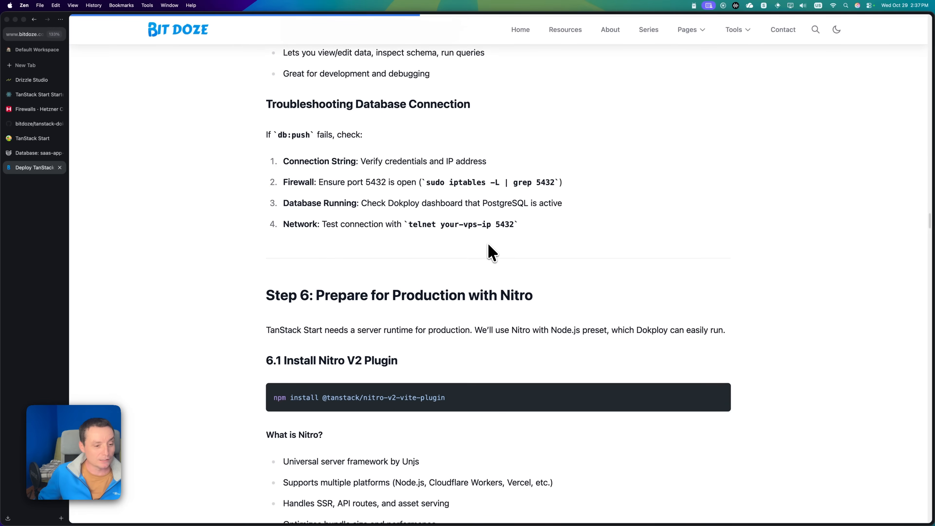
scroll(419, 295, "down", 2)
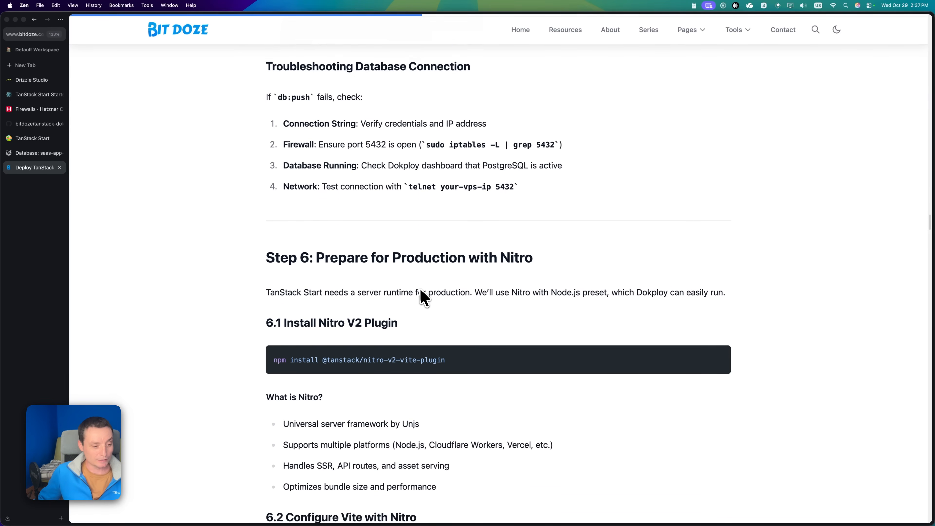
triple_click(372, 340)
key("super+c")
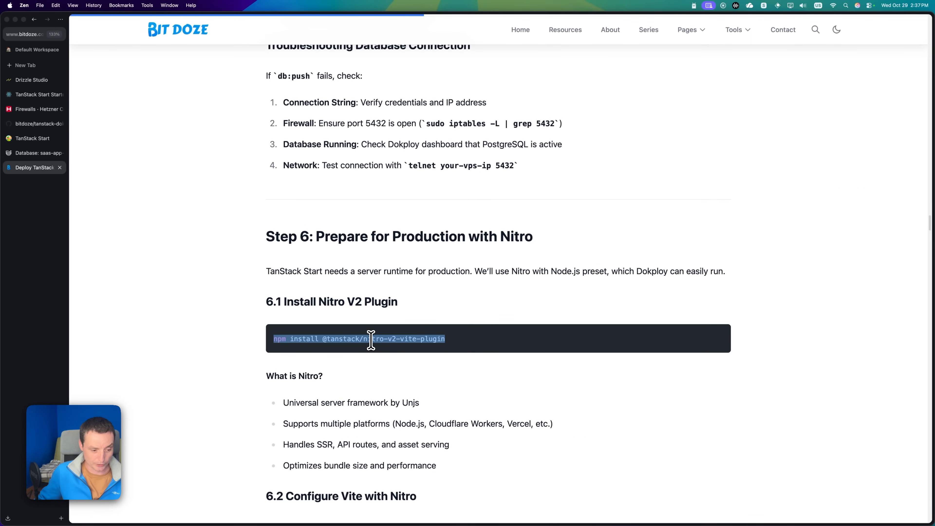
left_click(466, 515)
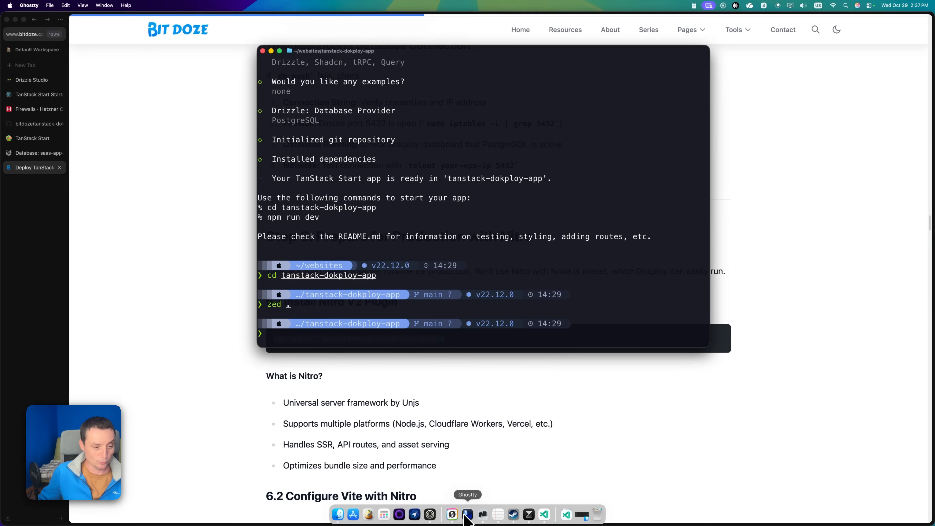
left_click(530, 516)
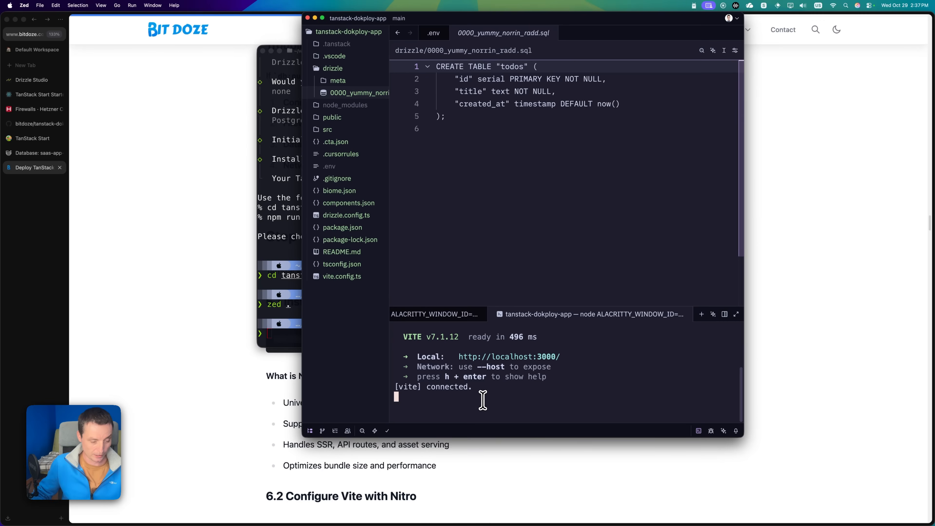
key("ctrl+shift+grave")
key("super+v")
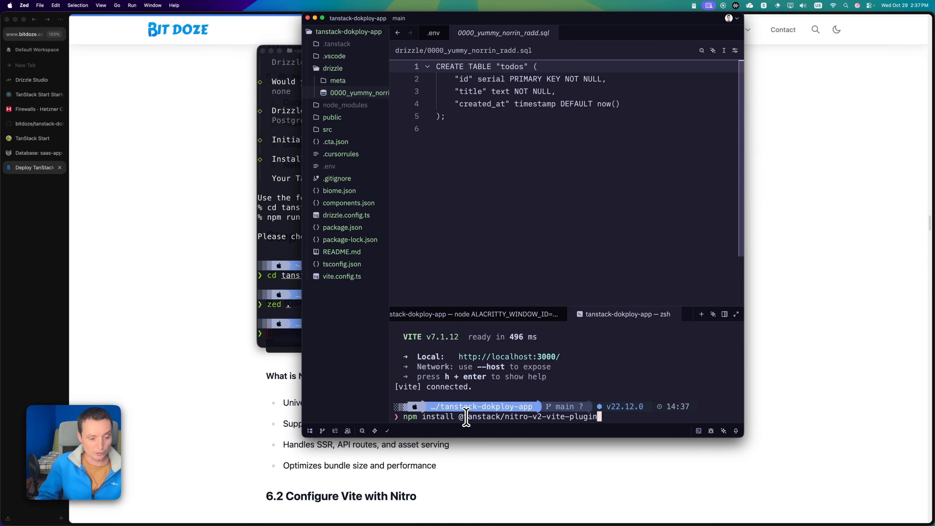
key("Return")
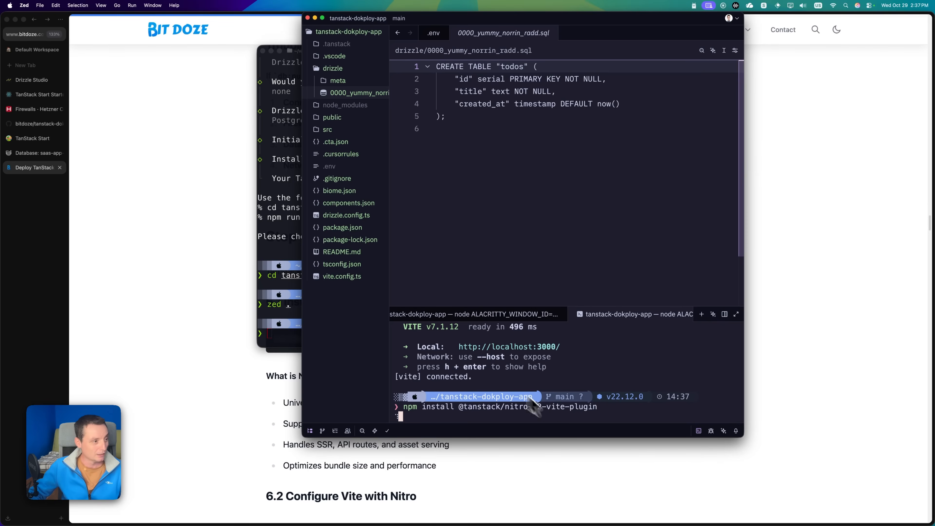
Step: Open the Hosting guide in the TanStack Start documentation in the browser and review its list of deployment targets
left_click(39, 96)
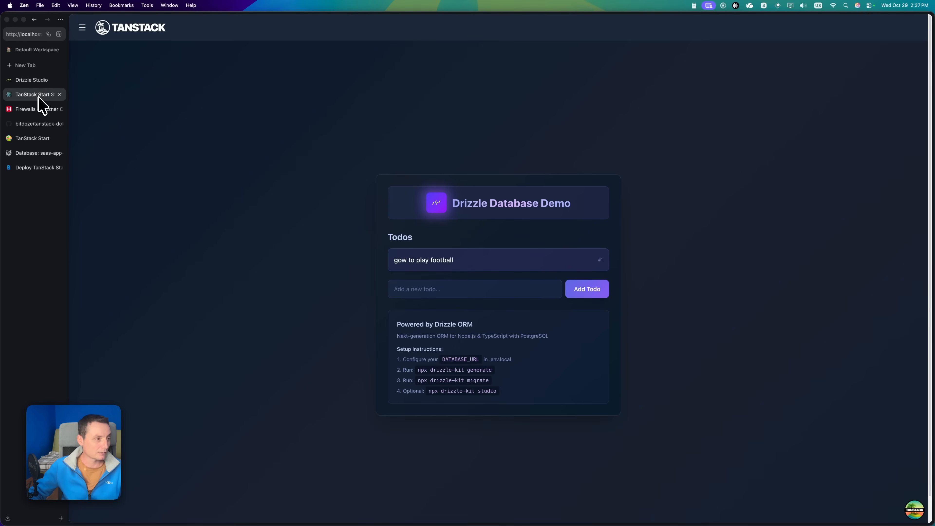
left_click(34, 138)
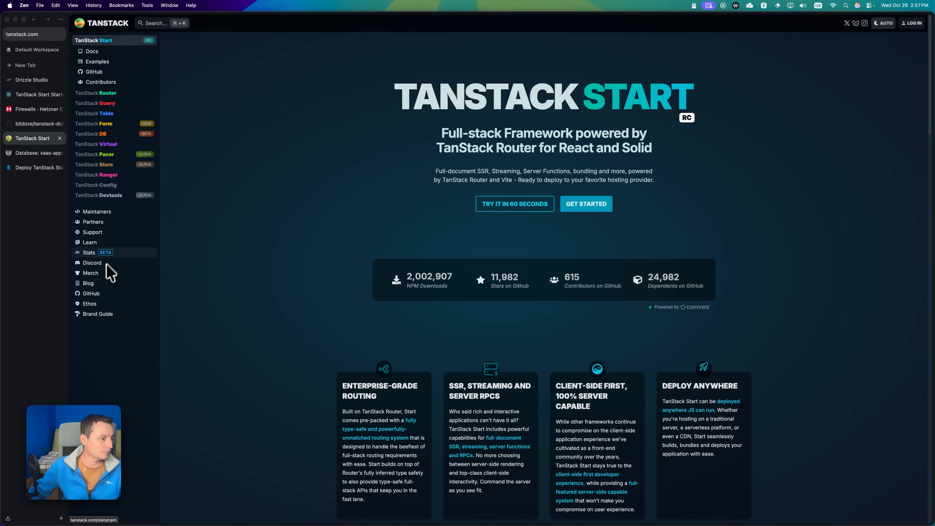
left_click(93, 52)
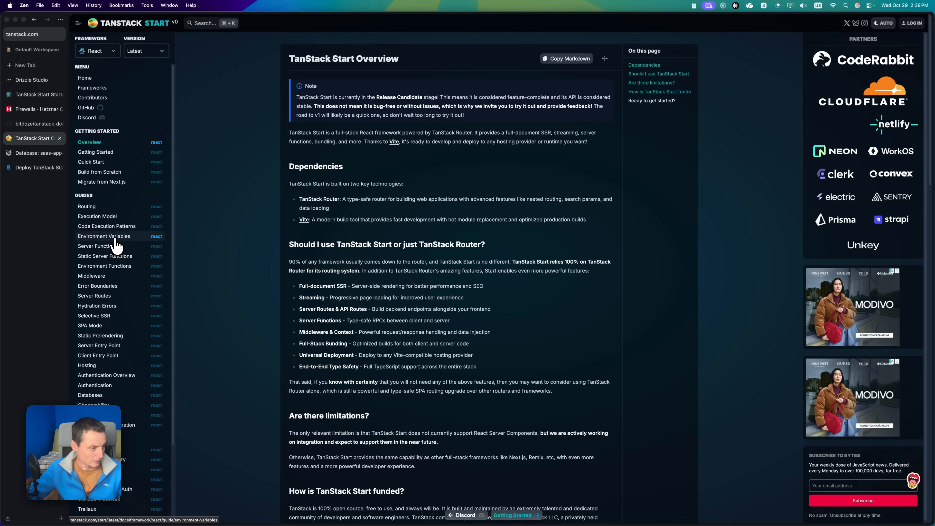
key("super+f")
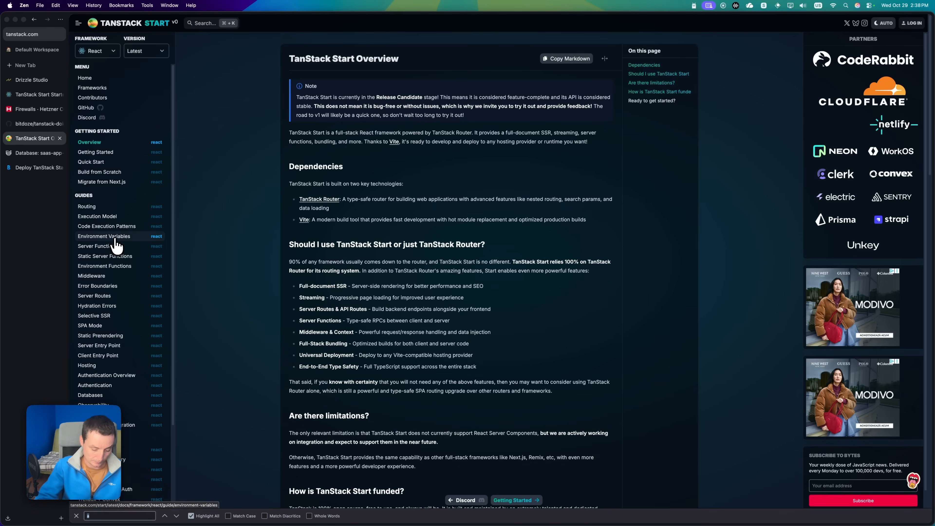
type("host")
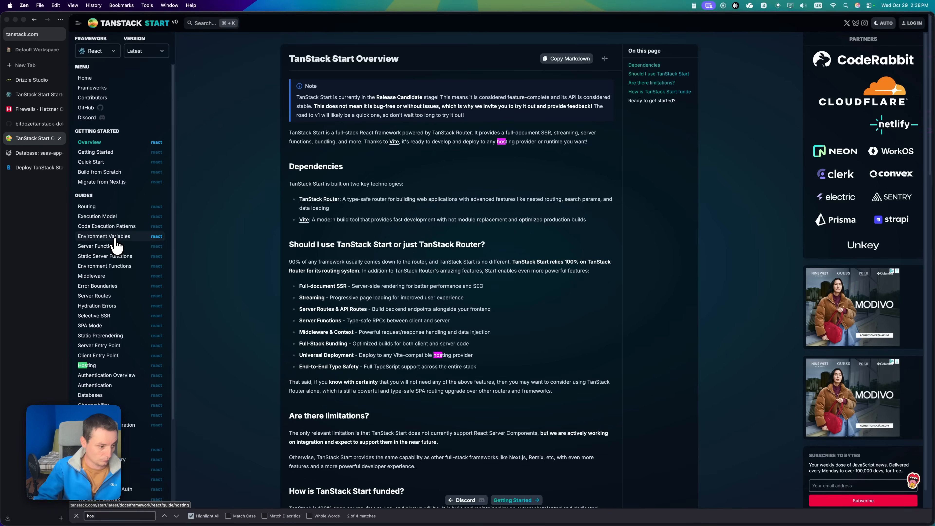
left_click(155, 344)
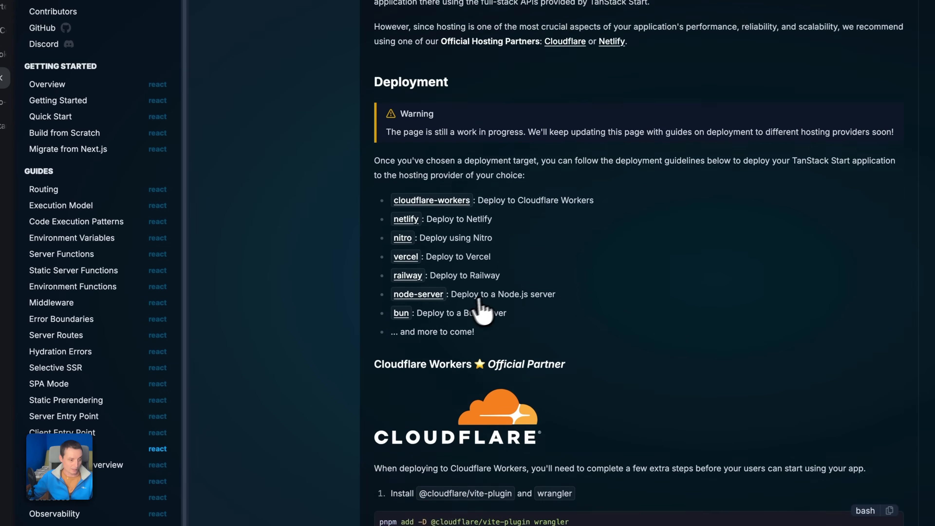
scroll(482, 311, "down", 1)
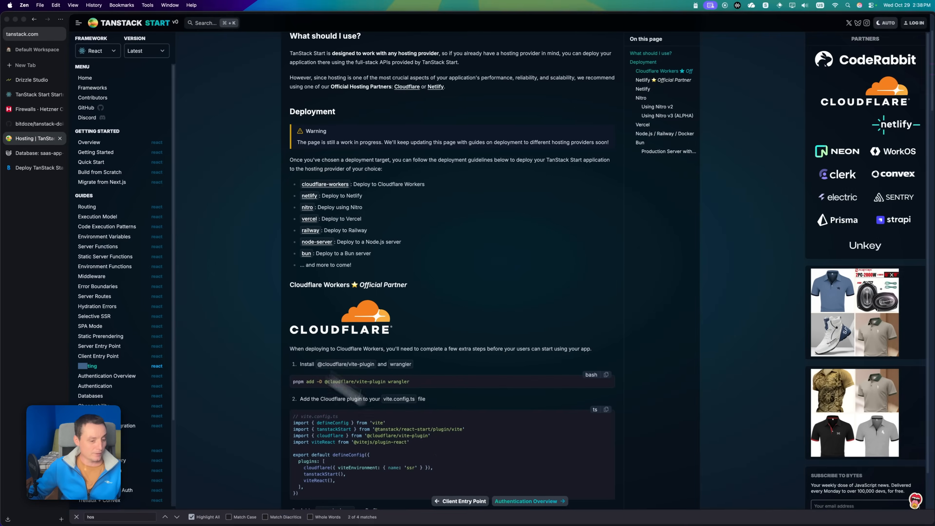
Step: Switch to Zed and check the terminal output of the Nitro plugin installation
mouse_move(566, 519)
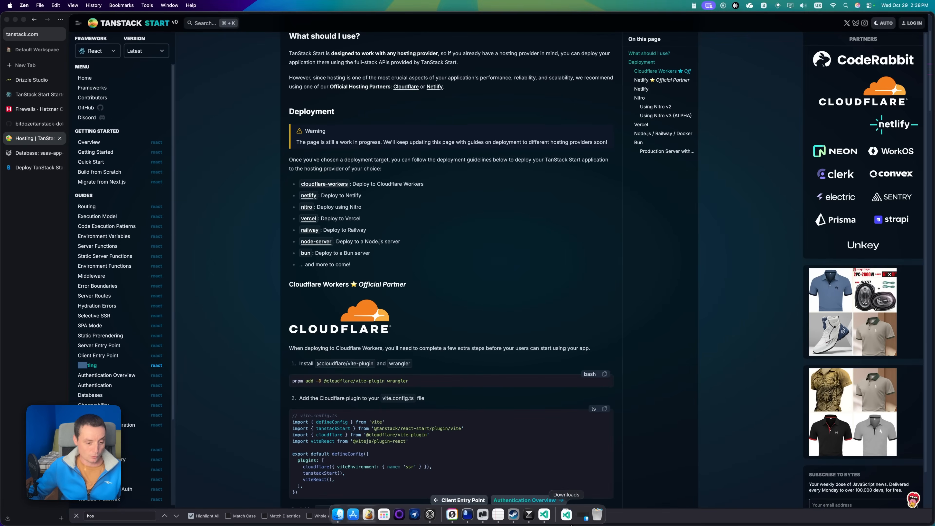
left_click(527, 515)
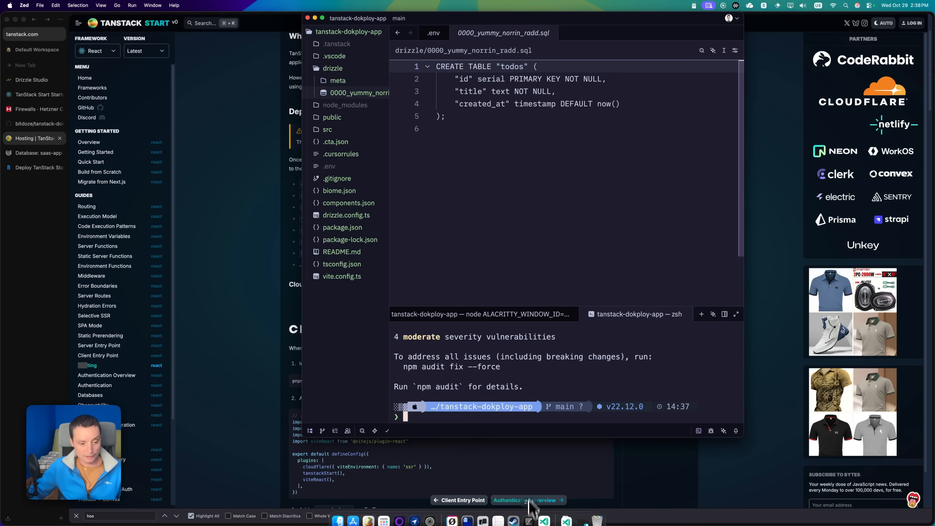
scroll(543, 401, "up", 1)
scroll(543, 400, "down", 1)
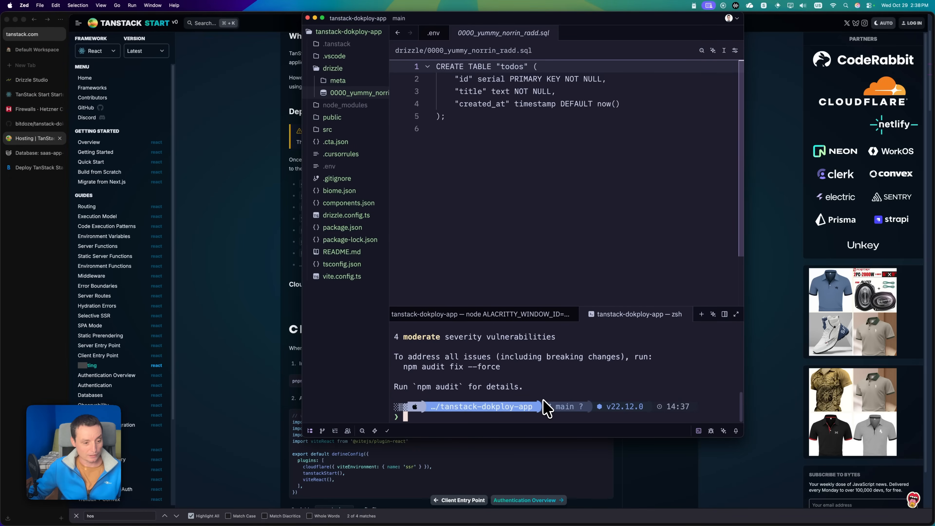
Step: Return to the deployment guide and read section 6.2, examining the nitroV2Plugin import and its preset in the vite.config.ts code
left_click(36, 168)
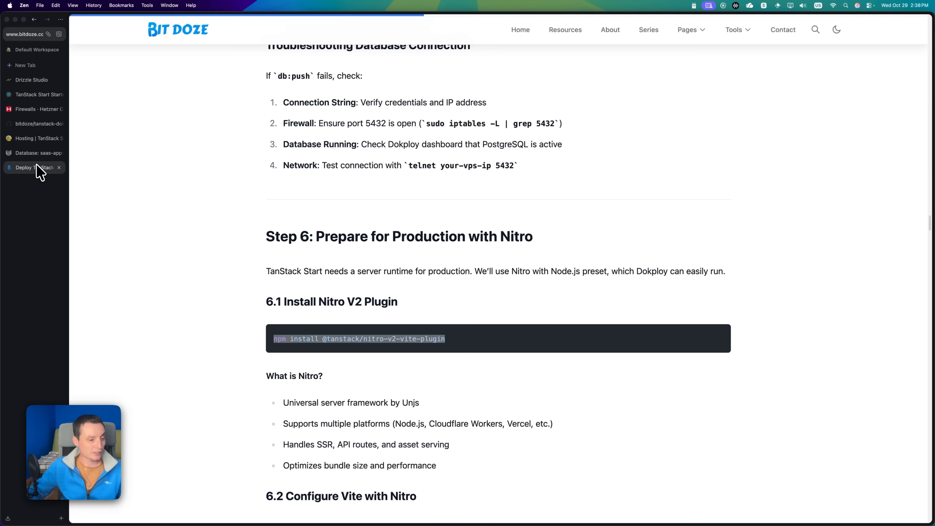
scroll(467, 280, "down", 8)
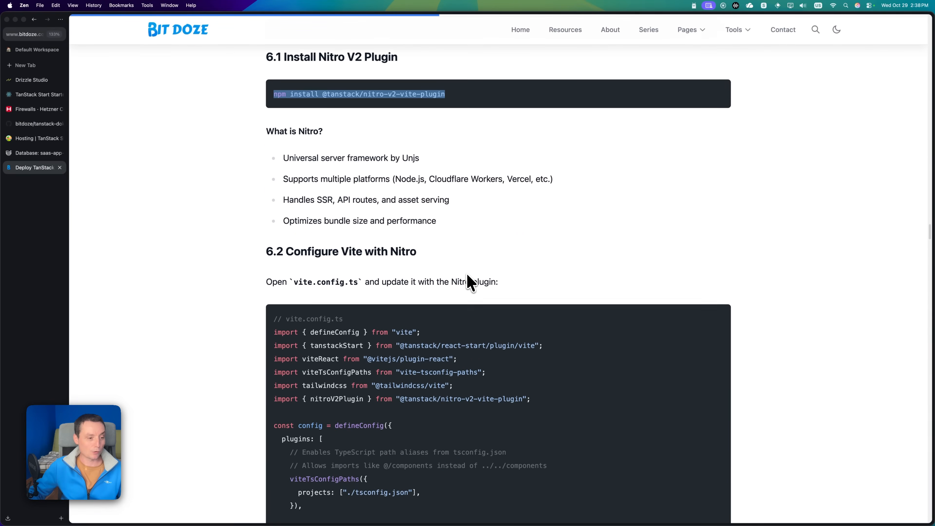
scroll(379, 243, "down", 2)
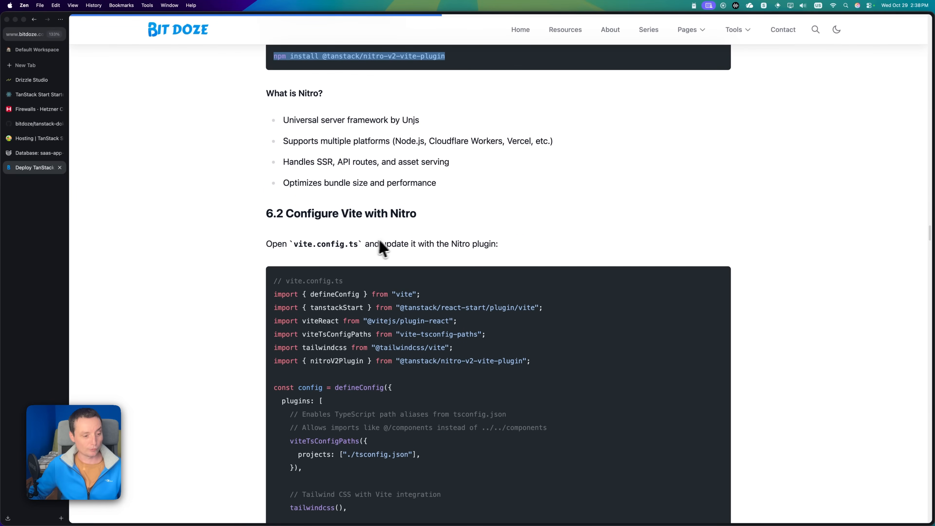
scroll(392, 244, "down", 3)
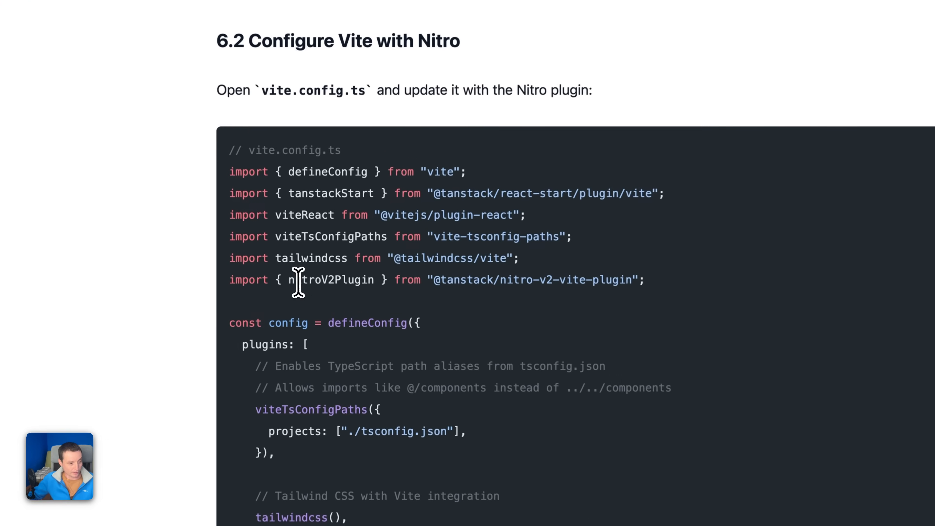
left_click_drag(315, 276, 635, 278)
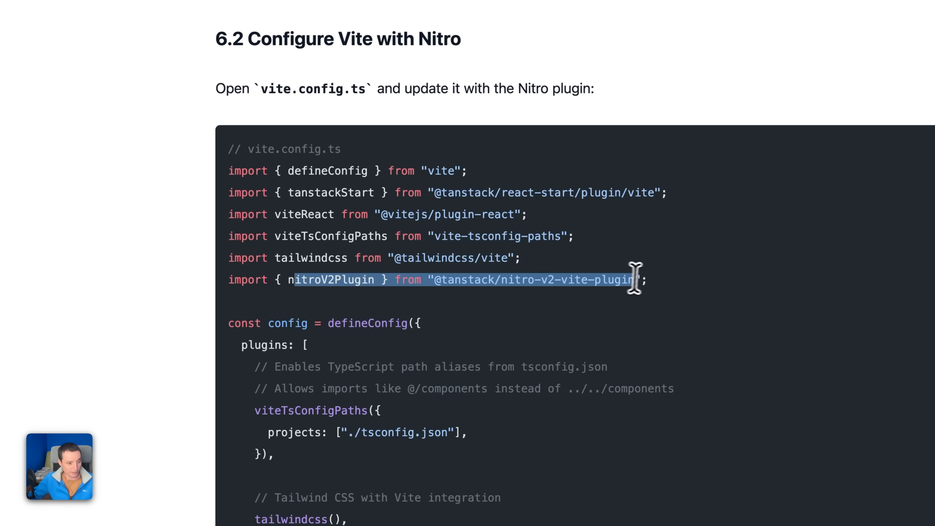
scroll(642, 288, "down", 10)
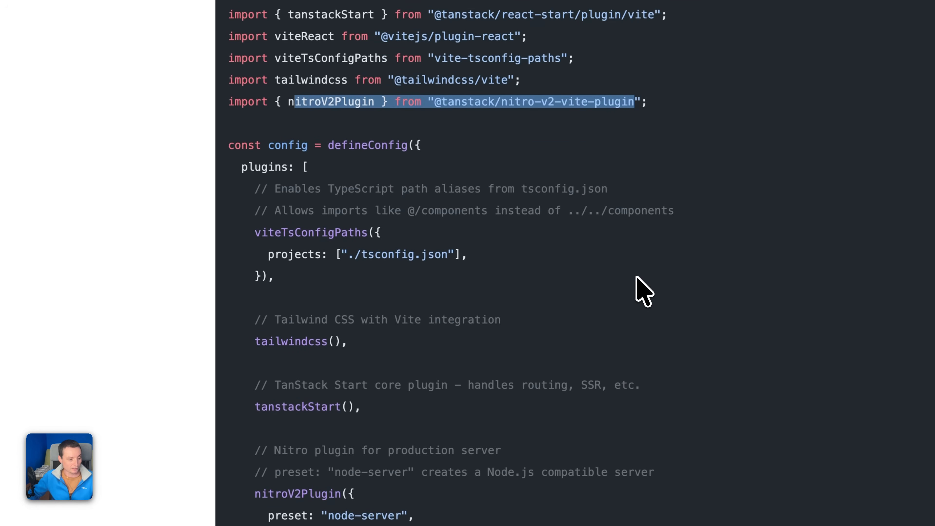
left_click(323, 445)
left_click_drag(255, 428, 410, 450)
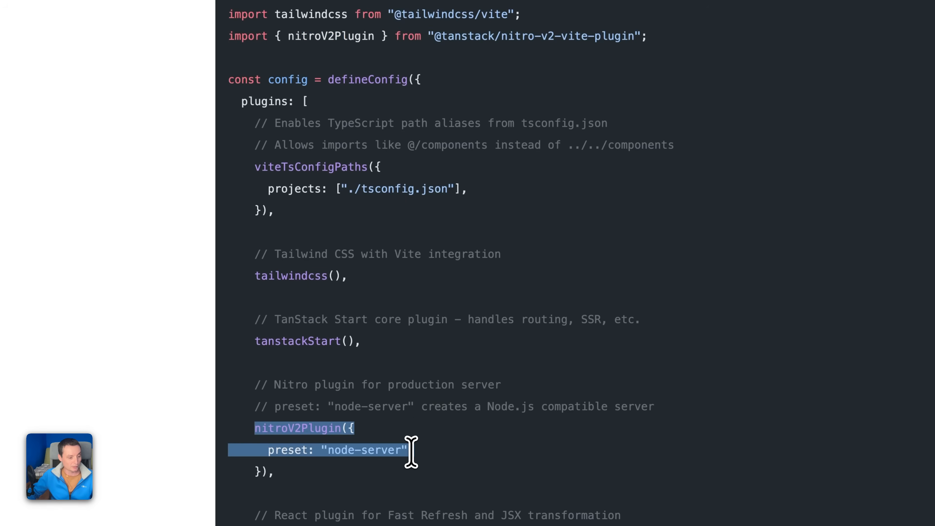
scroll(663, 171, "up", 7)
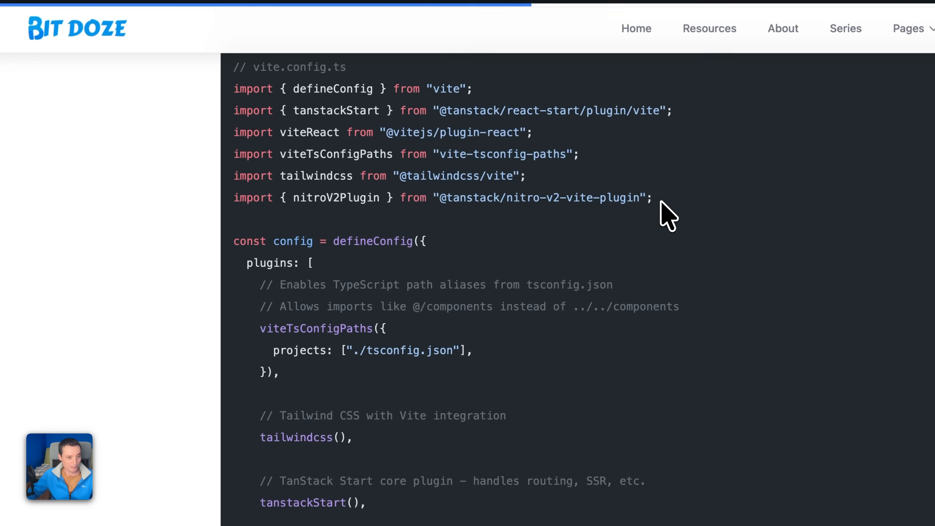
Step: Copy the guide's nitroV2Plugin import line, add it below the tailwindcss import in vite.config.ts in Zed, and save the file
left_click_drag(653, 197, 235, 218)
key("super+c")
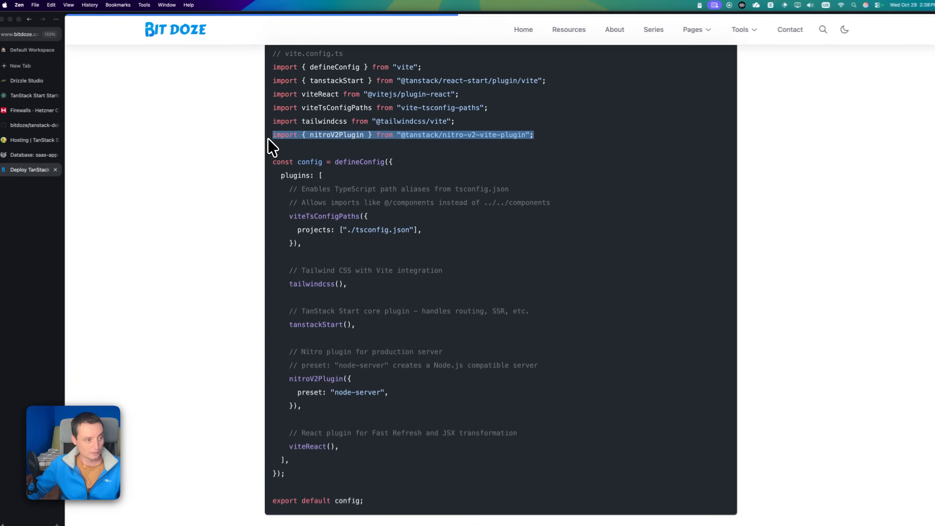
mouse_move(483, 515)
left_click(528, 514)
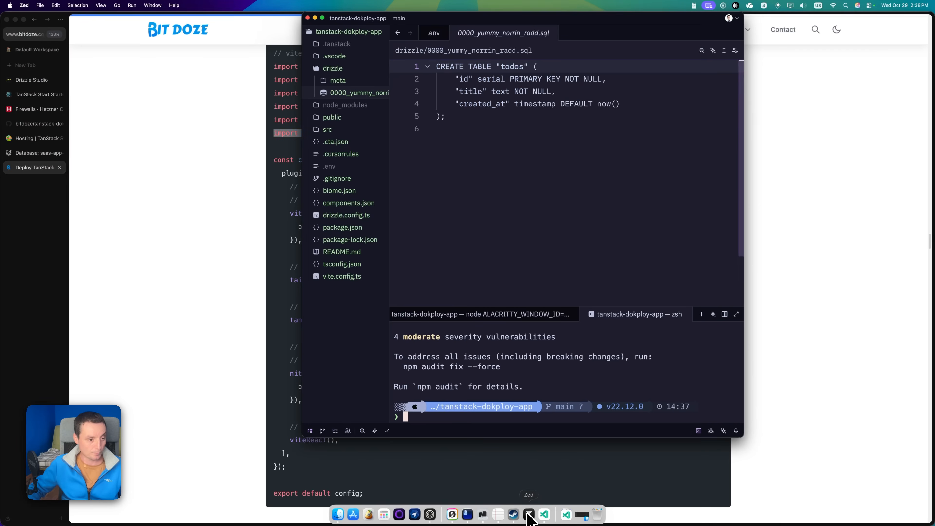
left_click(339, 277)
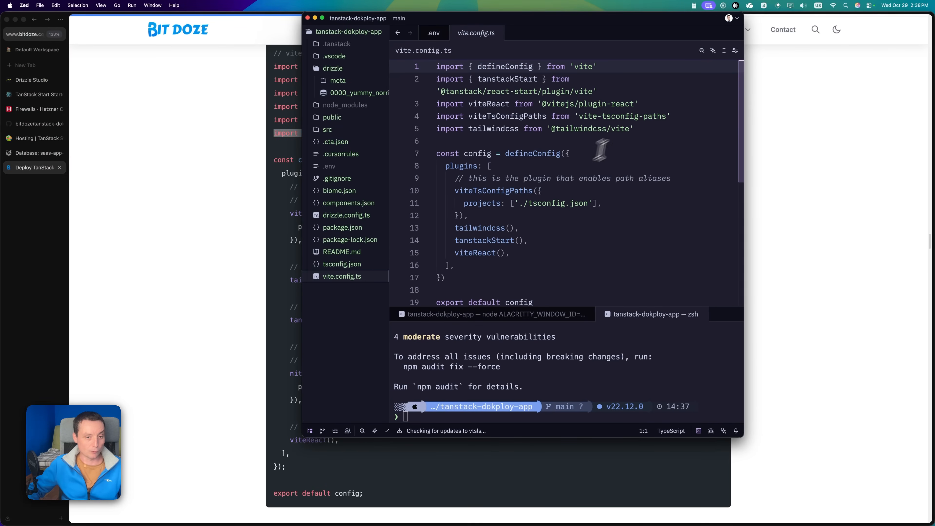
left_click(636, 129)
key("Return")
key("super+v")
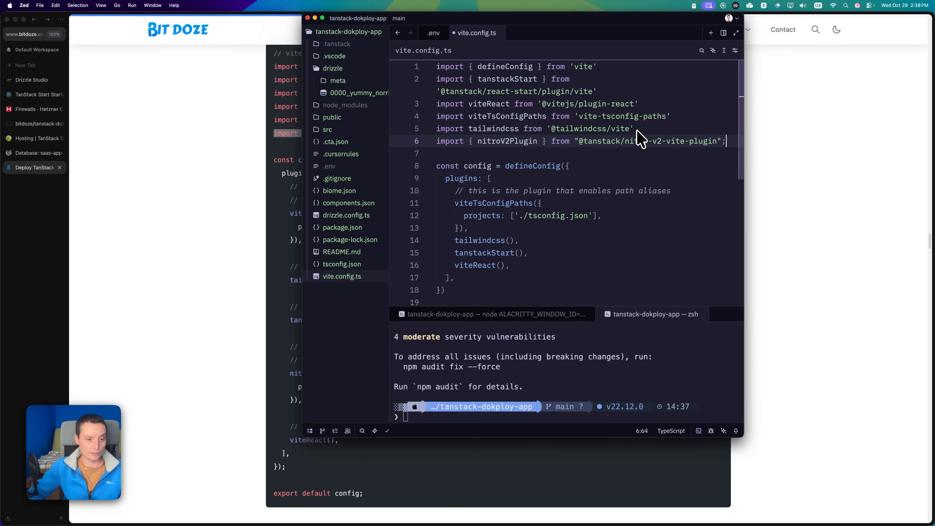
key("super+s")
left_click(602, 154)
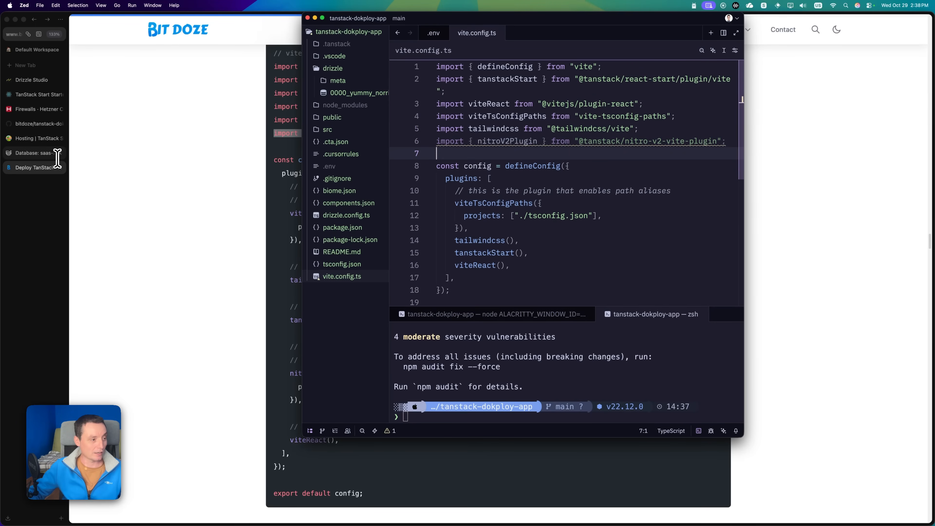
Step: Copy the guide's nitroV2Plugin block with preset "node-server" and add it after tailwindcss() in the plugins of vite.config.ts in Zed
left_click(277, 272)
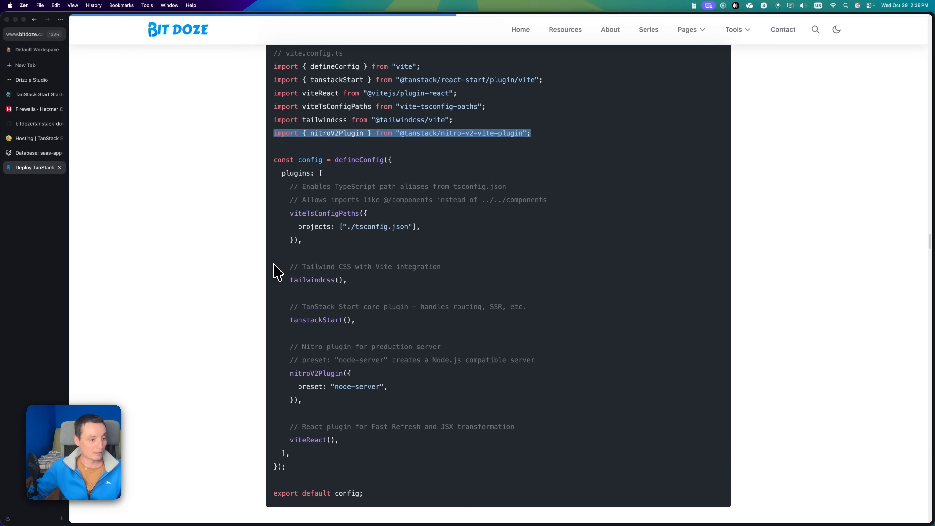
left_click_drag(311, 410, 287, 378)
key("super+c")
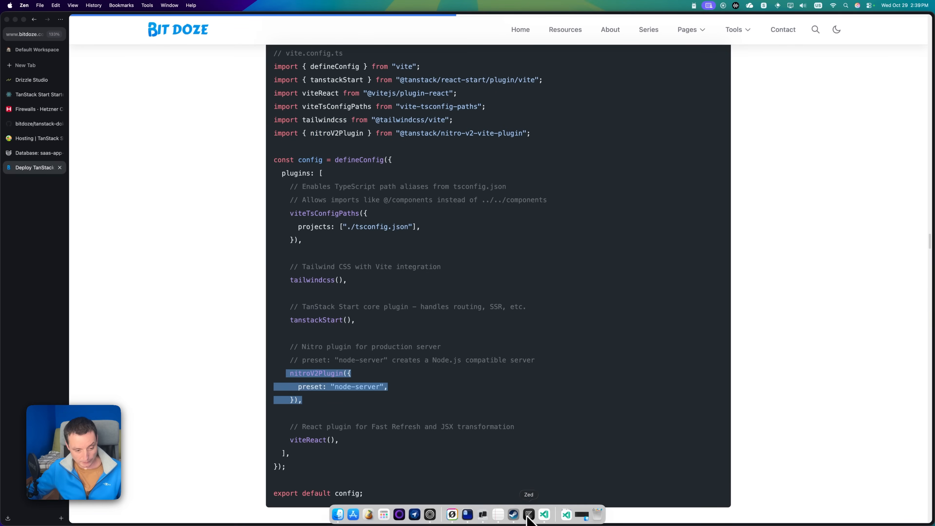
left_click(528, 514)
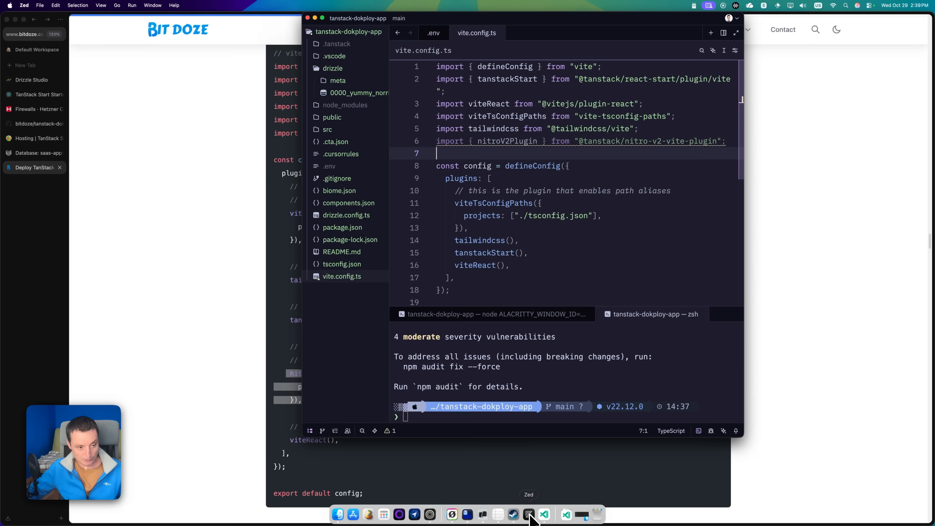
left_click(533, 241)
key("super+v")
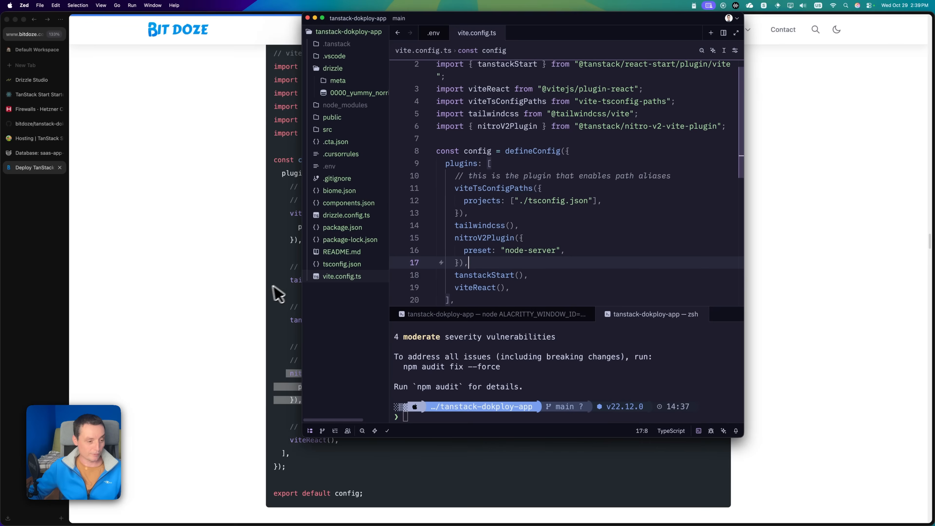
Step: Return to the deployment guide in the browser and read section 6.3, examining the build and start scripts for package.json
left_click(269, 296)
scroll(365, 292, "down", 5)
scroll(370, 291, "down", 2)
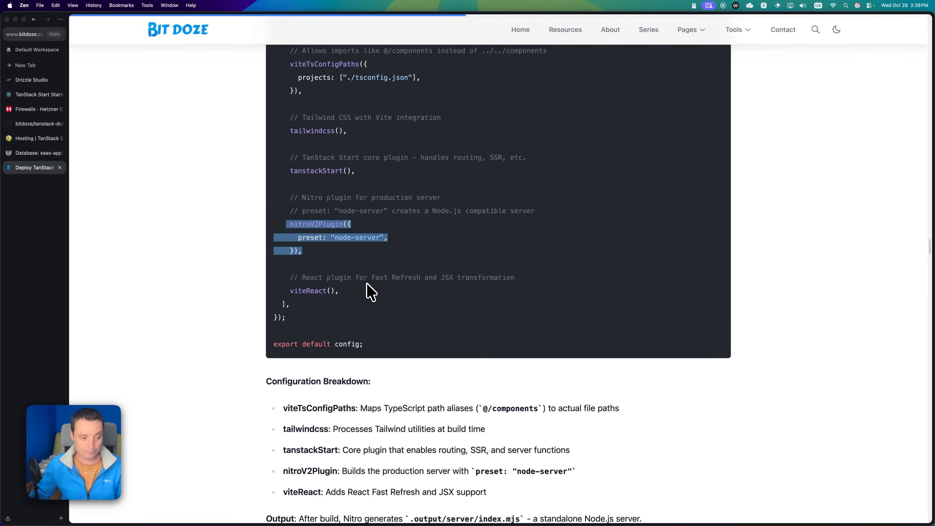
scroll(366, 283, "down", 10)
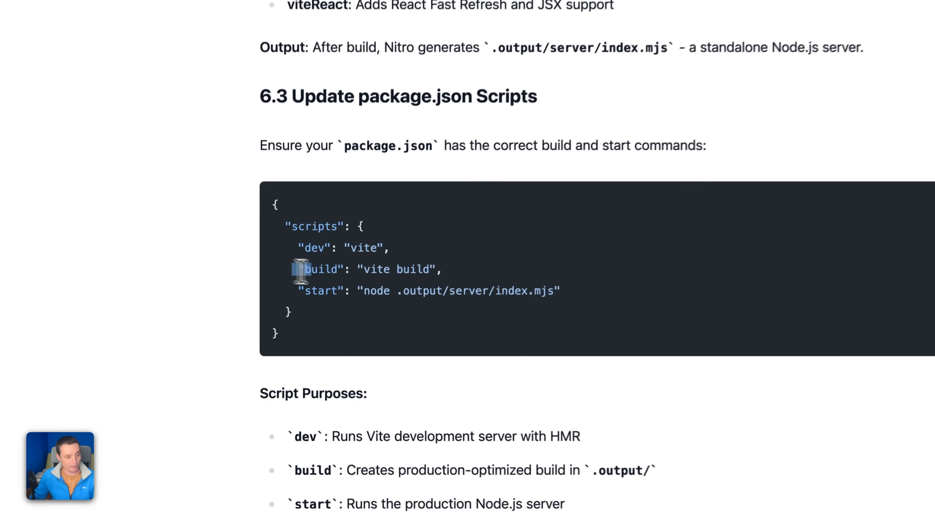
left_click_drag(289, 303, 367, 303)
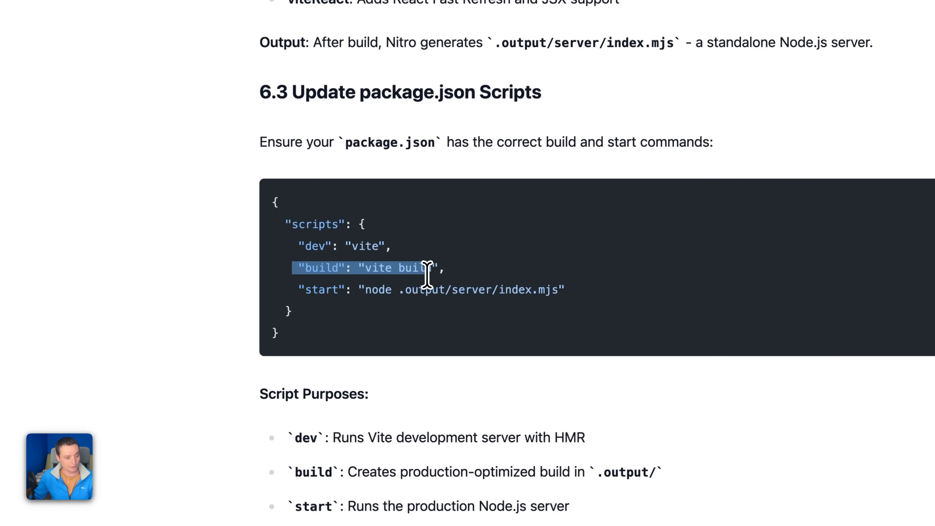
left_click(299, 291)
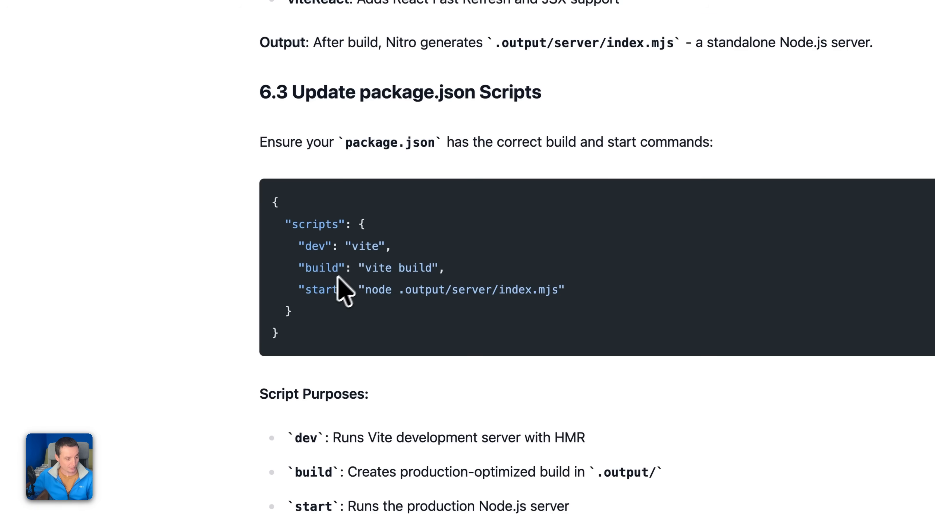
Step: Copy the guide's start script "node .output/server/index.mjs" and add it with a trailing comma below the build script in package.json in Zed
left_click_drag(567, 290, 529, 290)
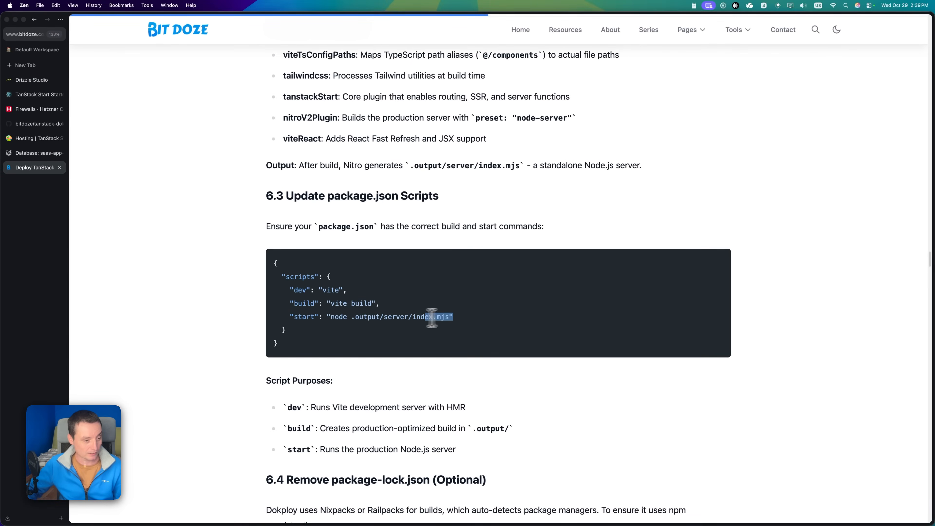
left_click_drag(431, 317, 298, 318)
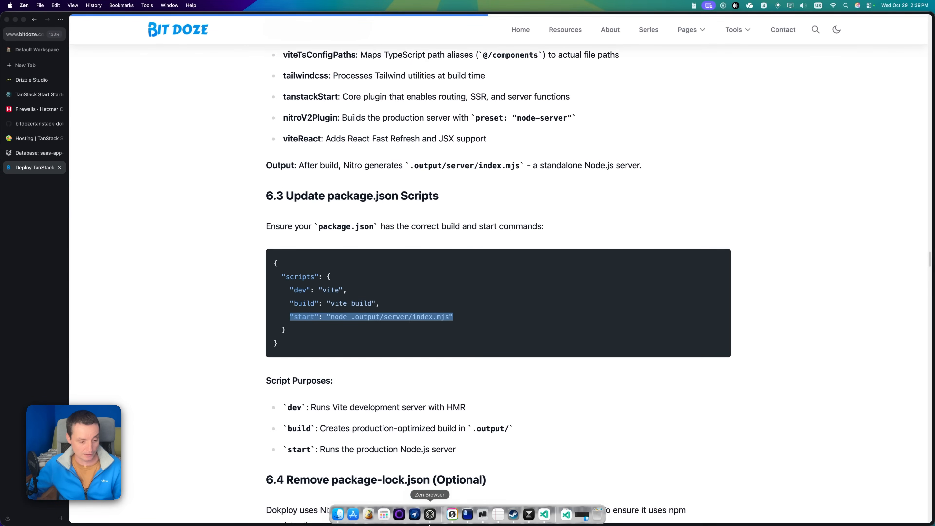
left_click(528, 517)
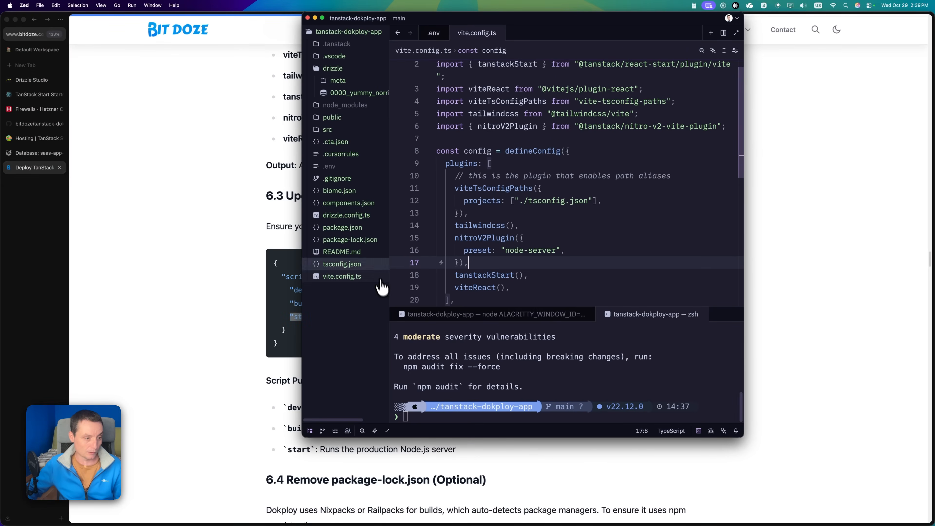
left_click(359, 228)
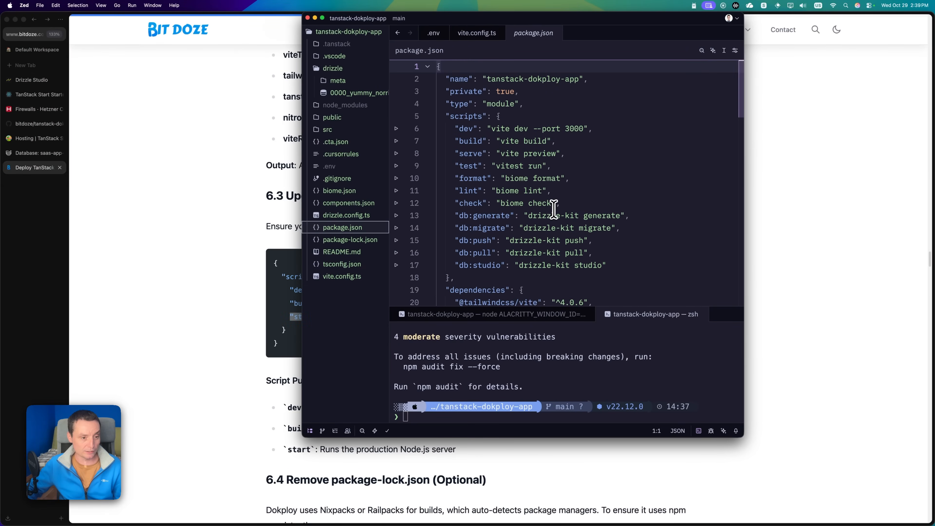
left_click(557, 141)
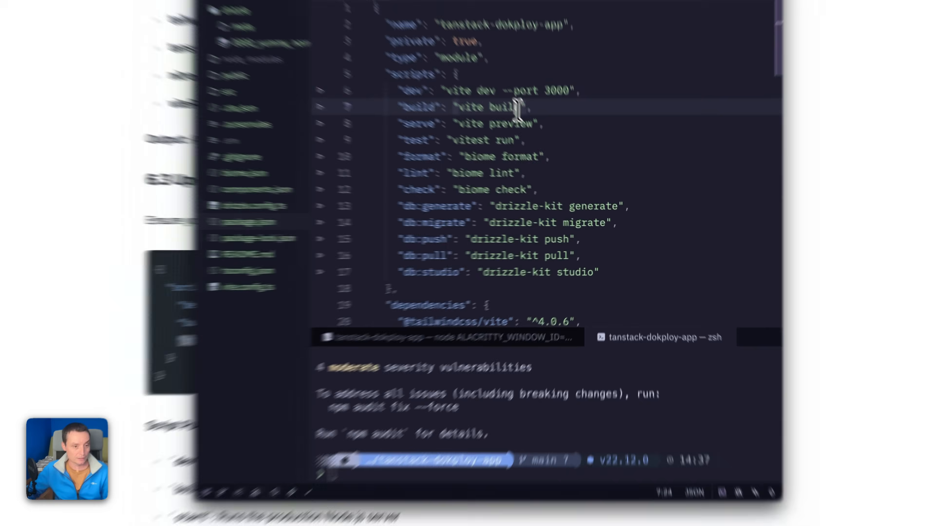
key("Return")
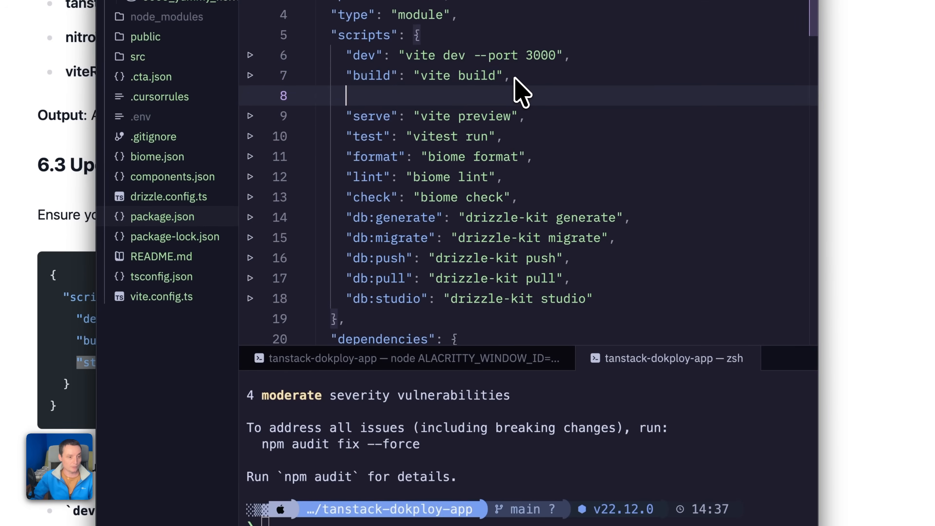
type("\"start\": \"node .output/server/index.mjs\"")
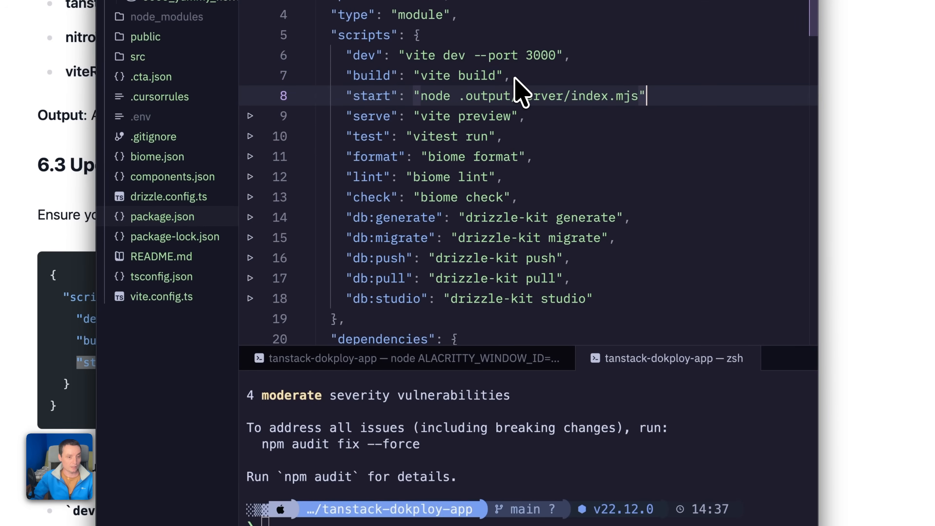
type(",")
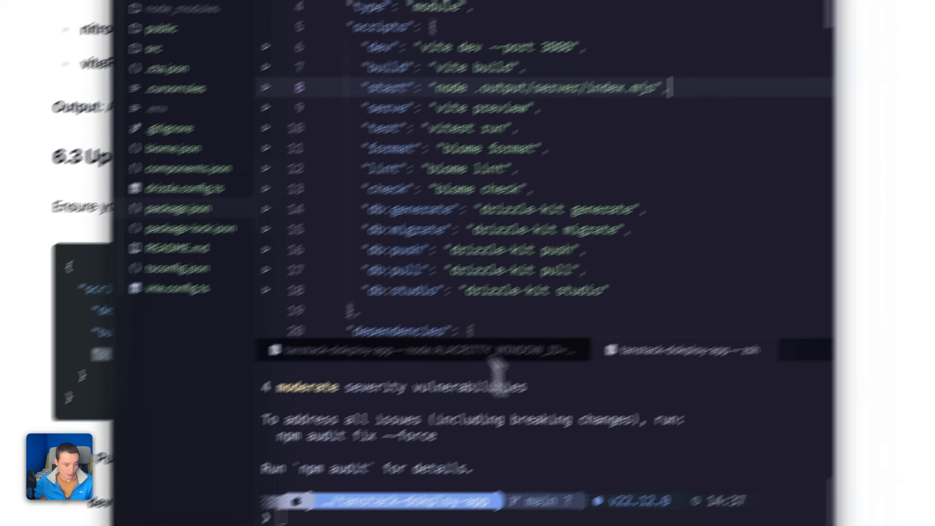
Step: Build the app for production by running npm run build in the Zed terminal
left_click(505, 468)
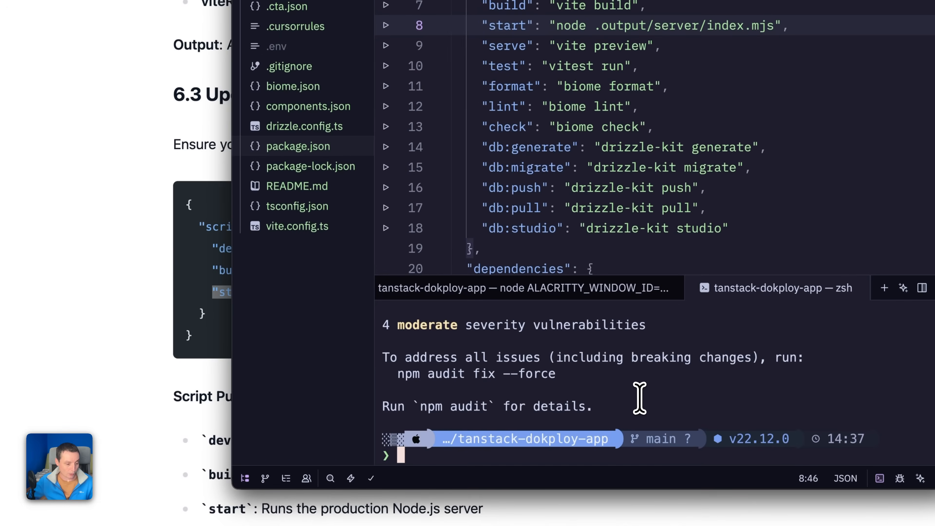
type("n")
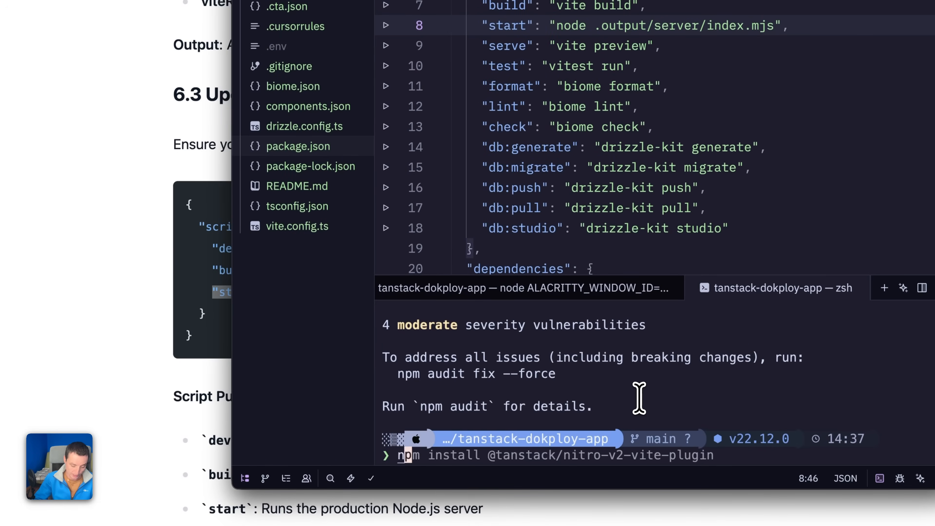
type("pm run ")
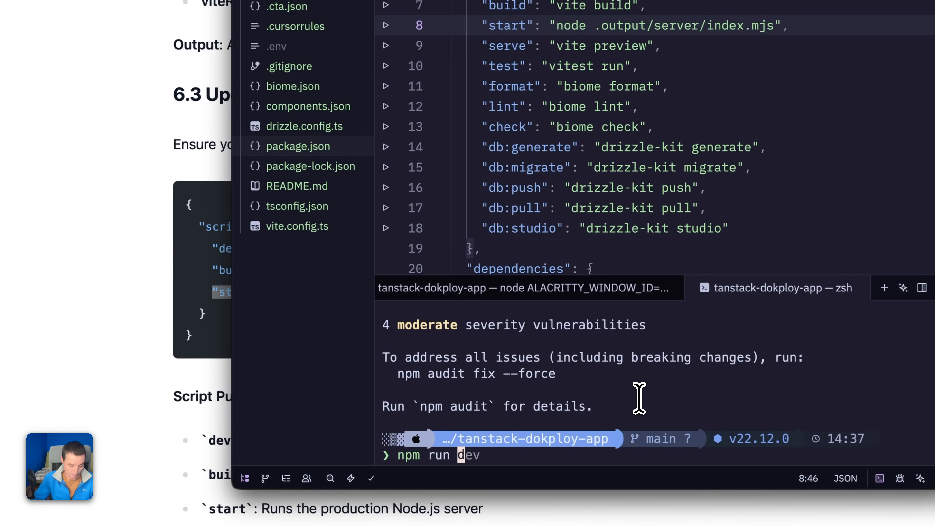
type("build")
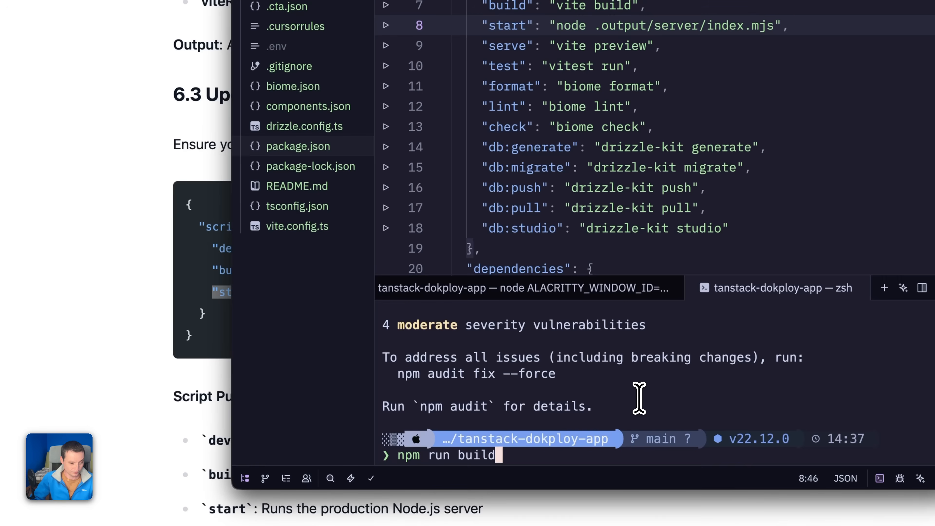
key("Return")
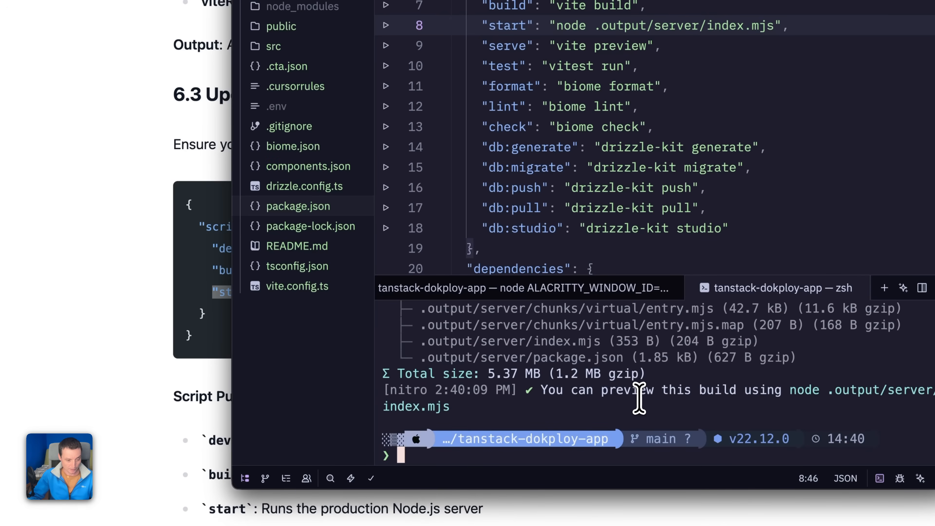
Step: Start the production server with npm run start and check the port it listens on
type("npm r")
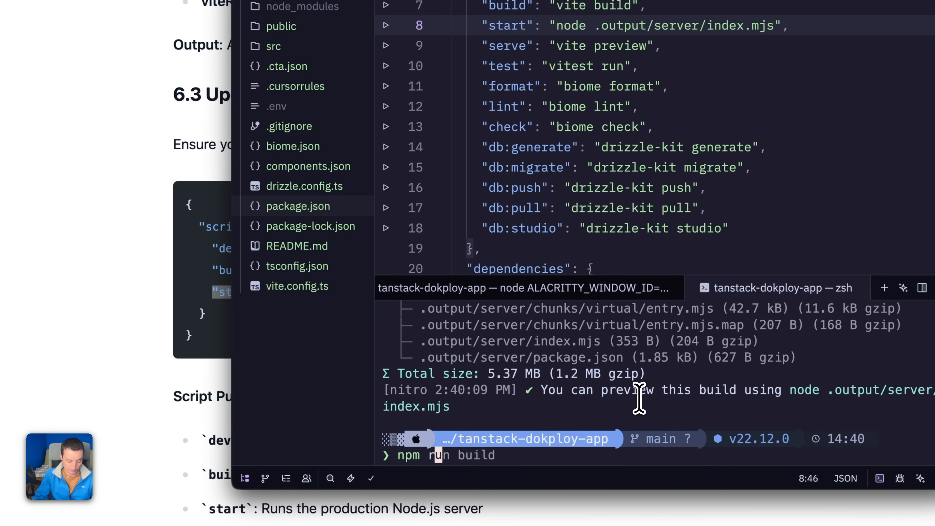
type("un start")
key("Return")
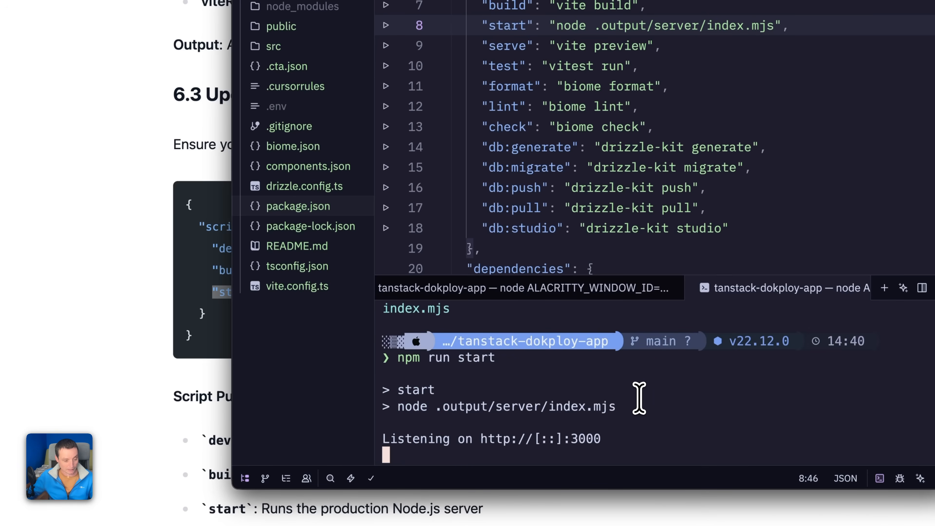
double_click(593, 437)
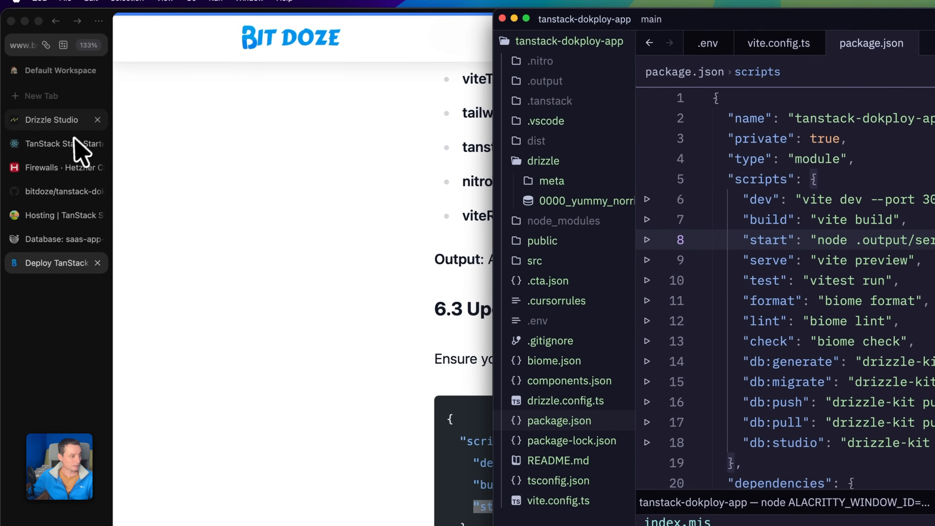
Step: Switch to the localhost:3000 app in the browser and check the Drizzle demo page and the home page
left_click(76, 143)
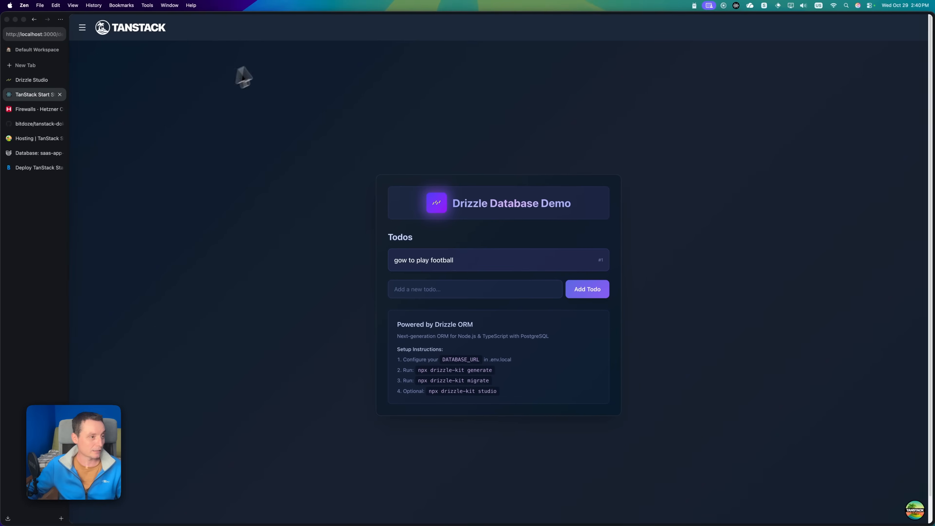
left_click(80, 27)
left_click(94, 56)
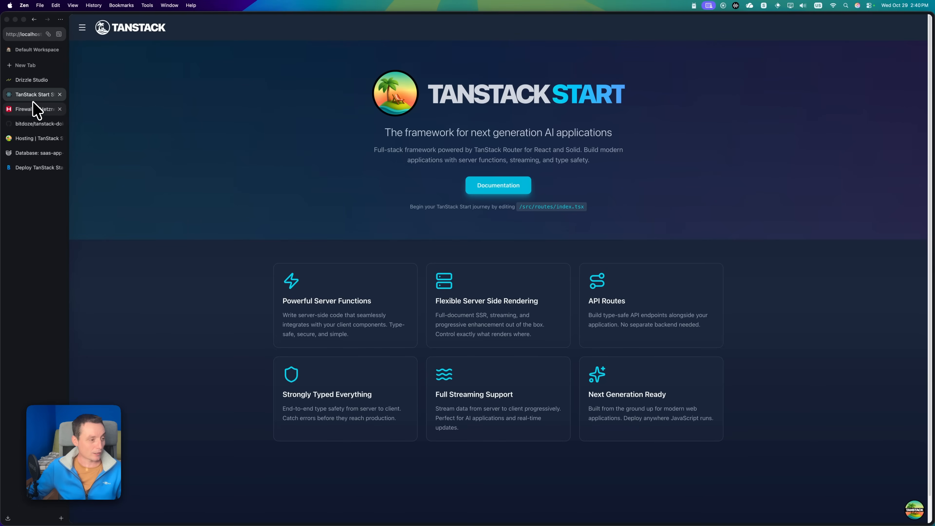
Step: Return to the deployment guide and read section 6.4 on removing package-lock.json
left_click(27, 170)
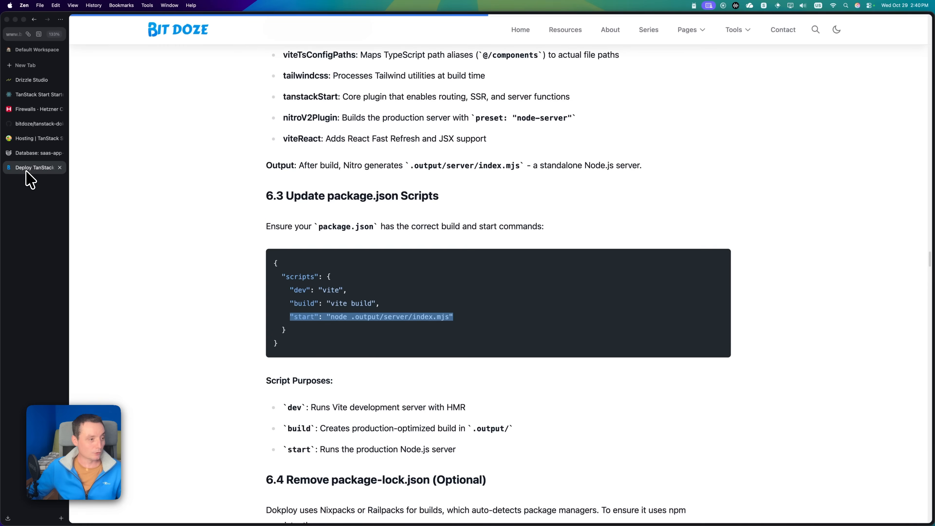
scroll(339, 235, "down", 3)
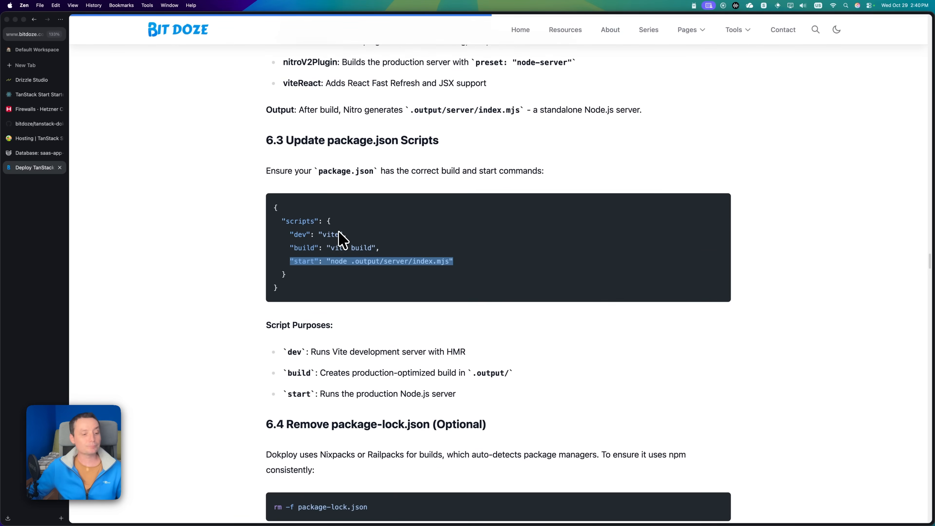
scroll(338, 230, "down", 2)
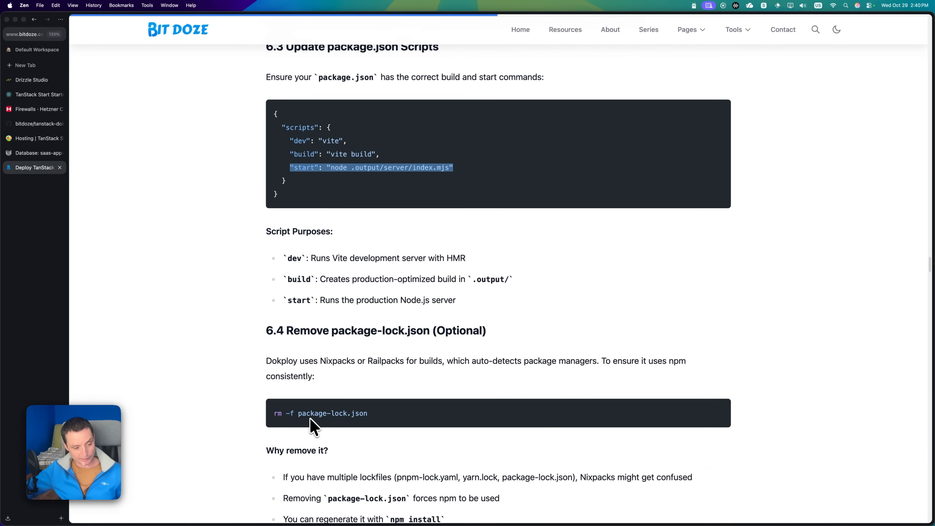
scroll(380, 417, "down", 1)
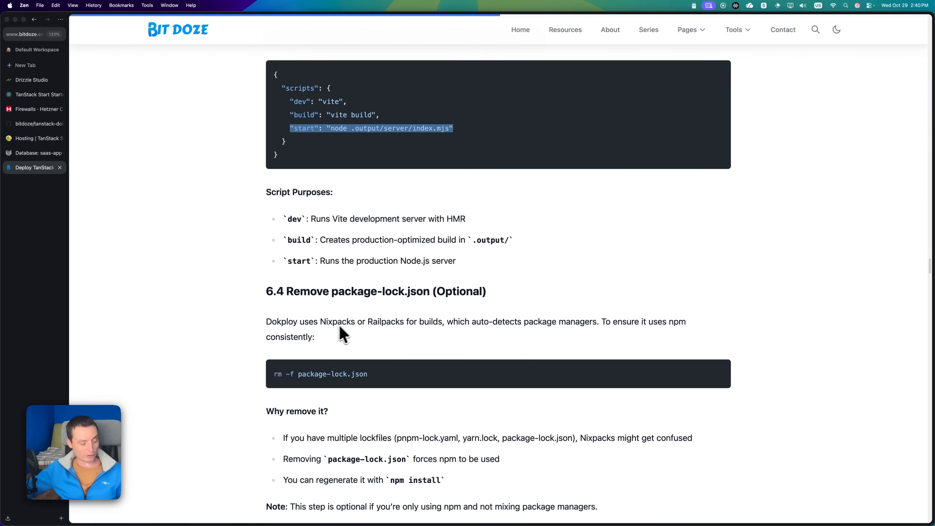
Step: Switch to Zed and delete package-lock.json from the project, confirming the deletion
mouse_move(481, 515)
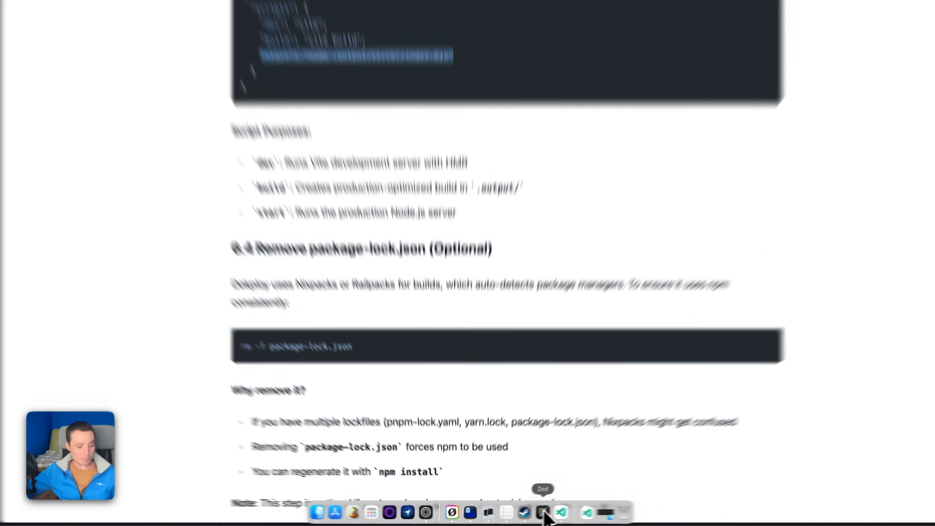
left_click(528, 514)
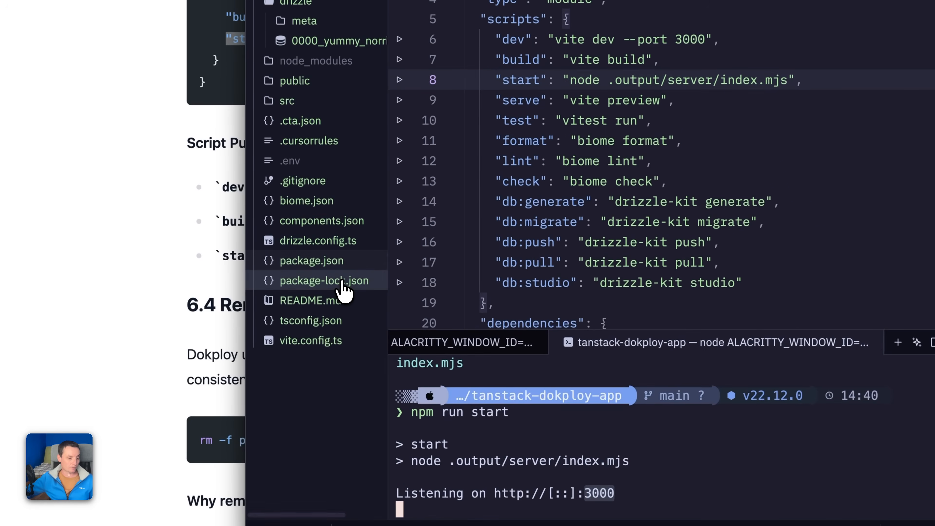
left_click(303, 120)
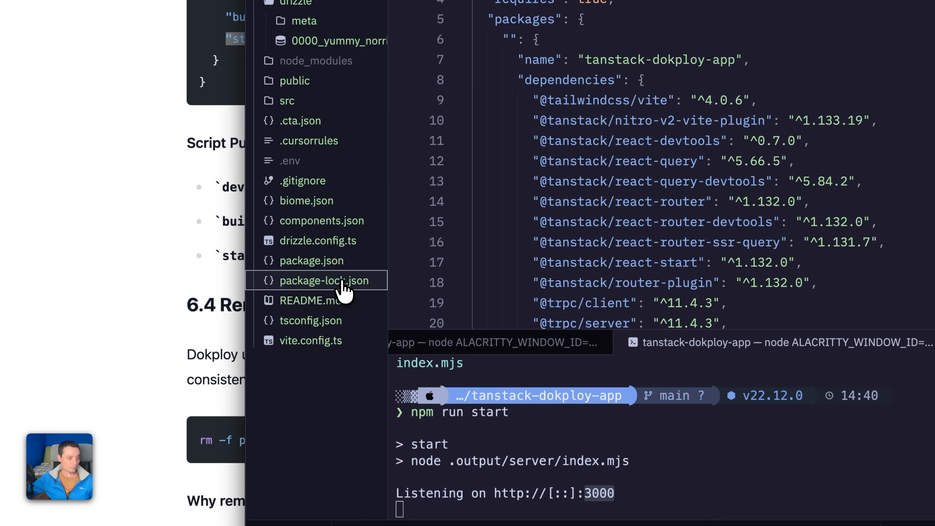
right_click(344, 285)
left_click(369, 267)
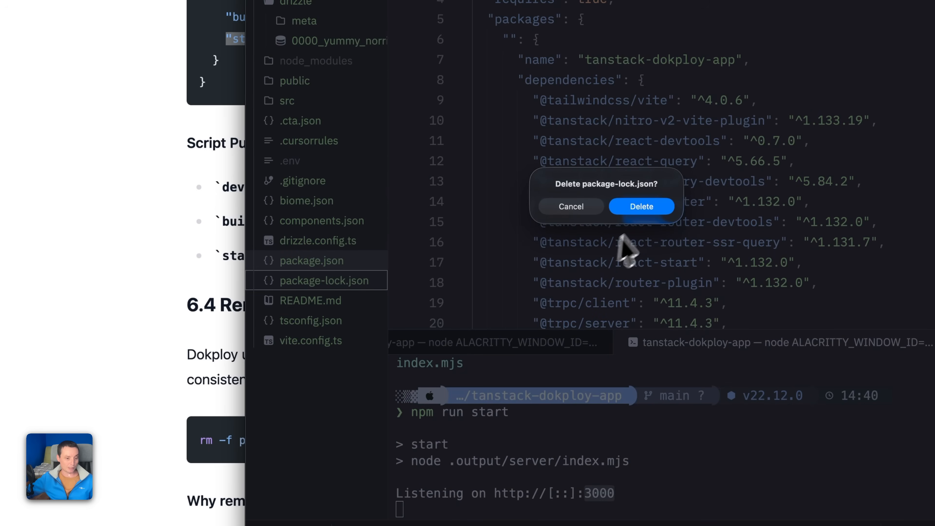
left_click(650, 208)
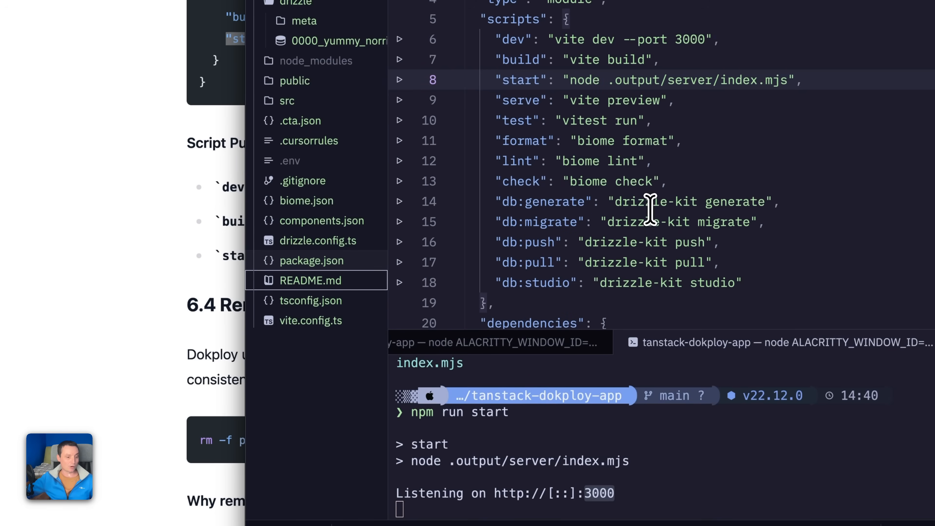
left_click(684, 200)
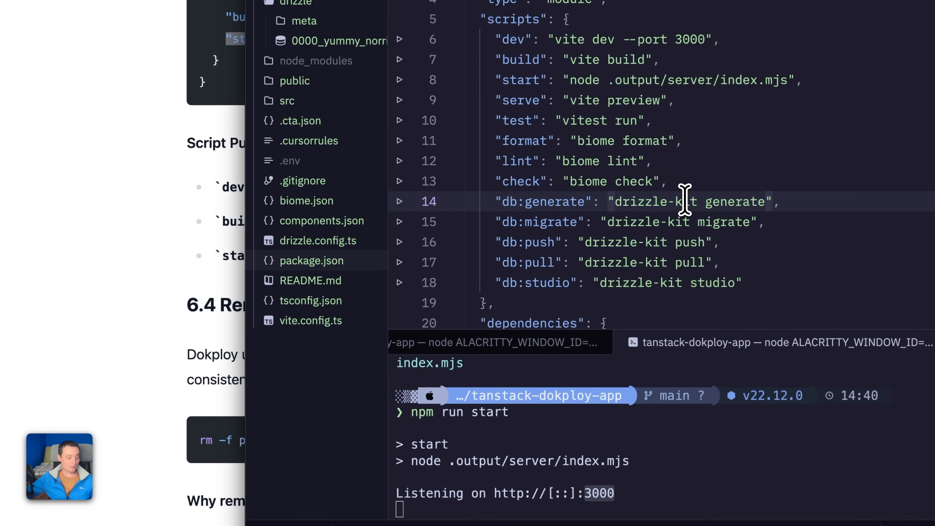
Step: Return to the deployment guide and copy the git add -A command from Step 7 on pushing code to GitHub
left_click(215, 317)
scroll(504, 314, "down", 6)
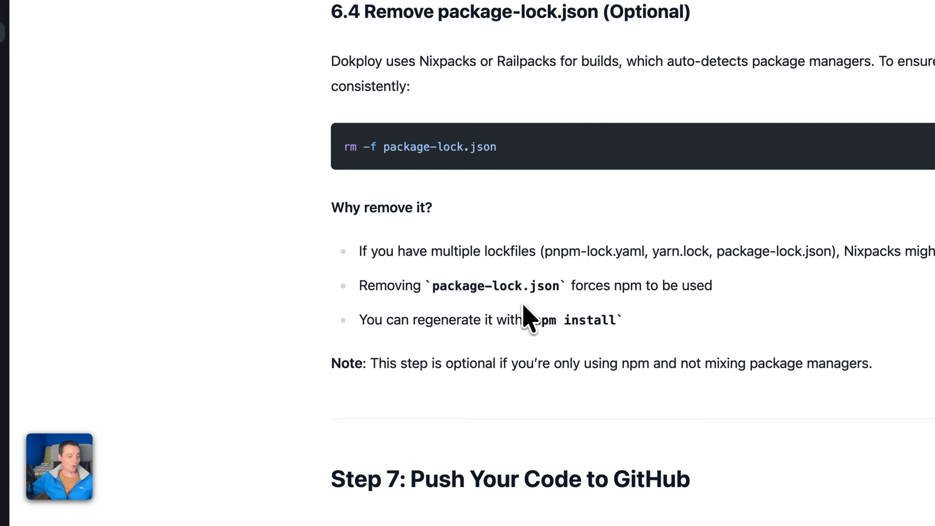
scroll(525, 440, "down", 3)
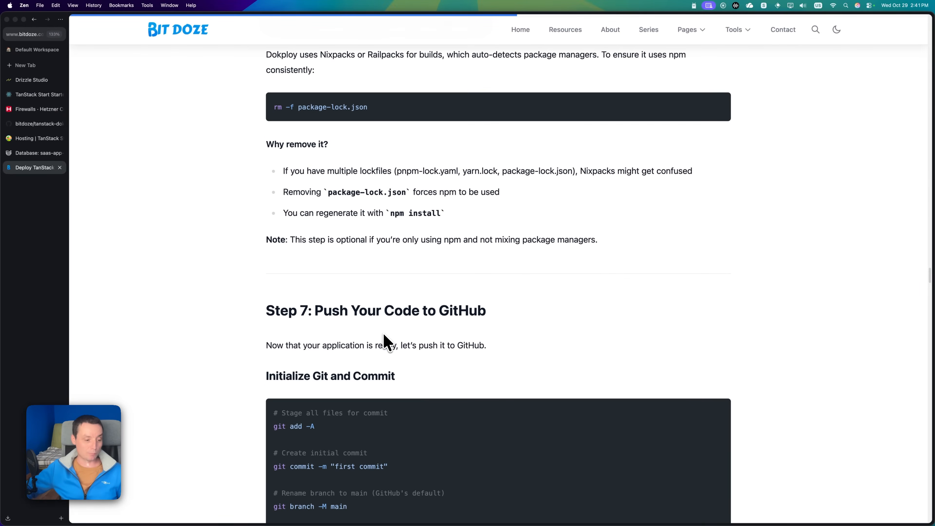
scroll(384, 335, "down", 3)
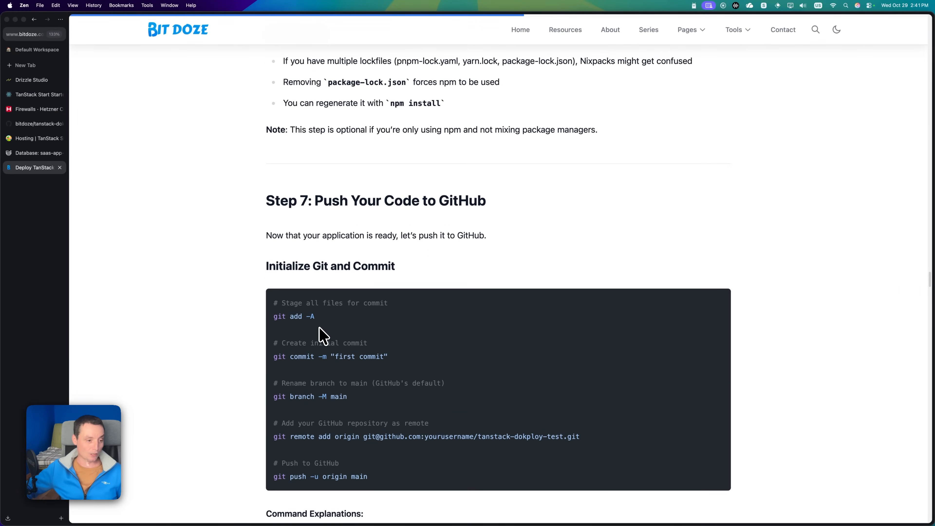
left_click_drag(304, 316, 273, 316)
mouse_move(519, 524)
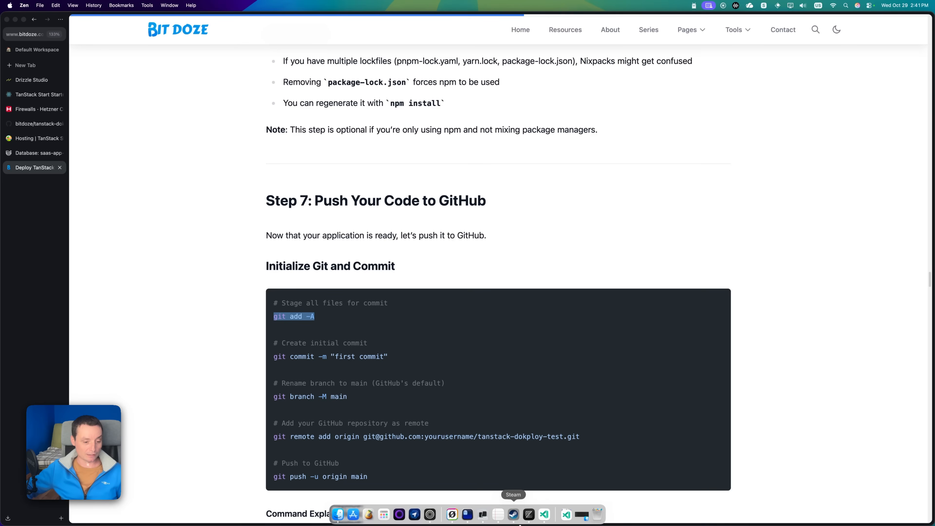
Step: Switch to Zed, stop the running production server and stage all files with git add -A
left_click(529, 515)
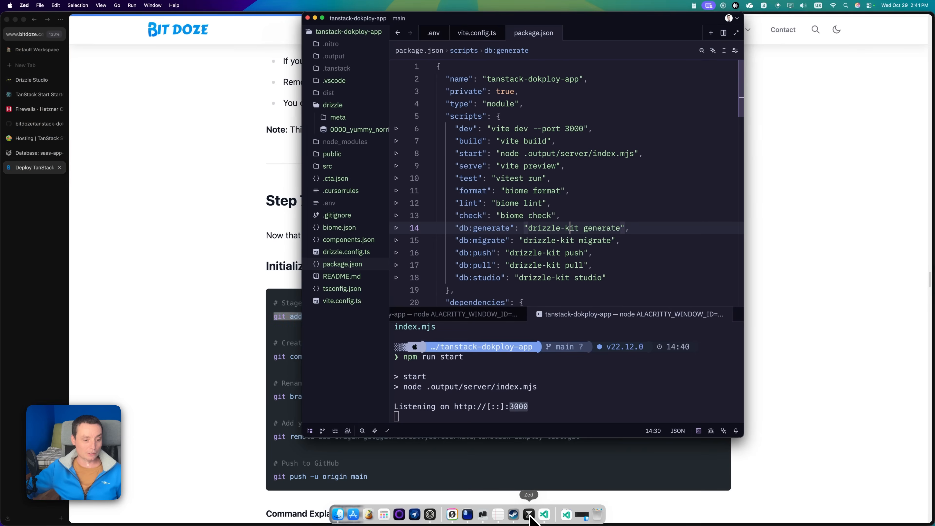
left_click(587, 398)
key("ctrl+c")
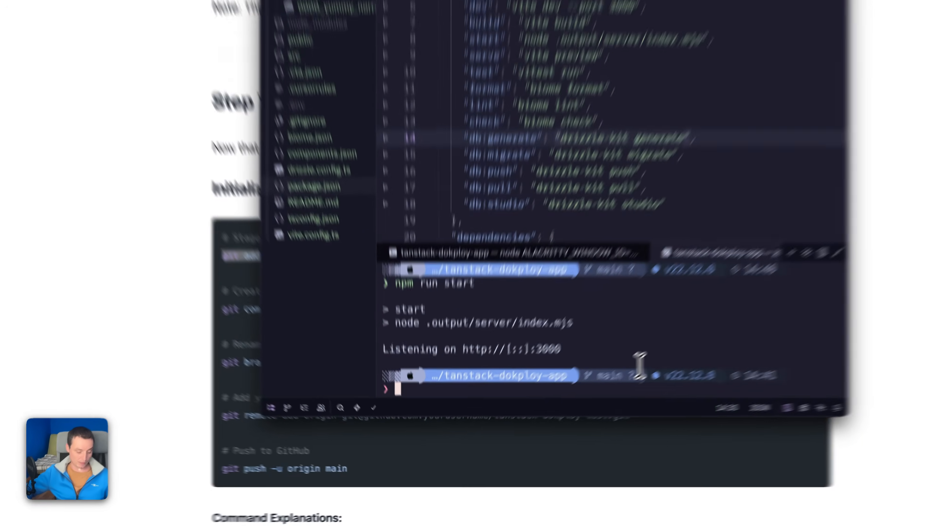
key("super+v")
key("Return")
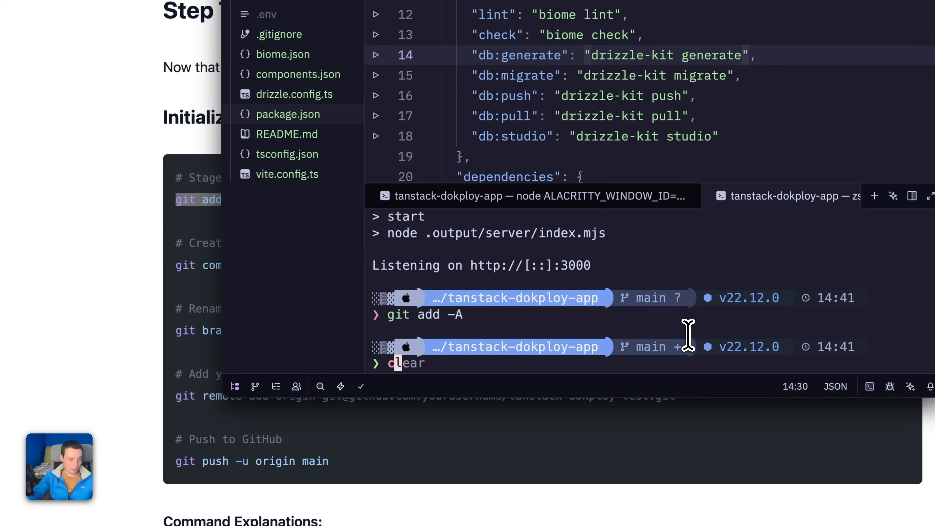
Step: Commit the staged files with the message "added the new things"
type("git comm")
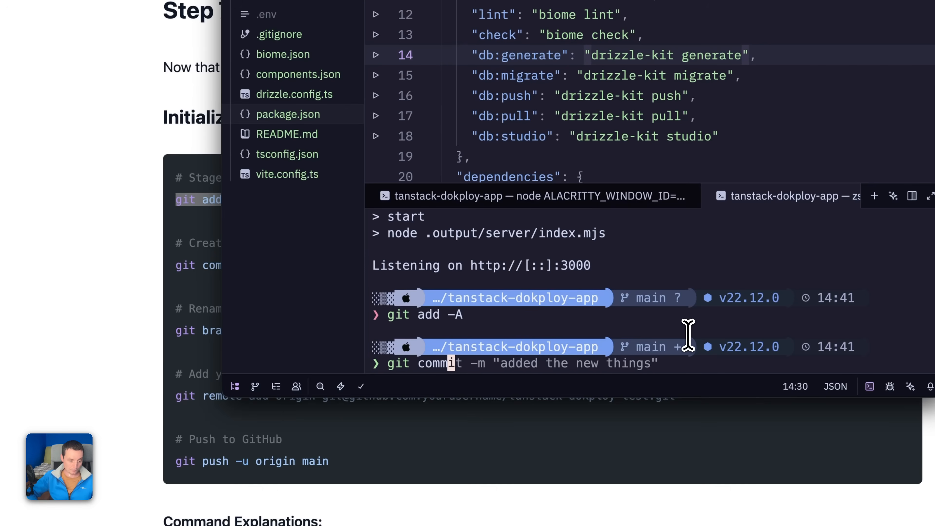
key("Right")
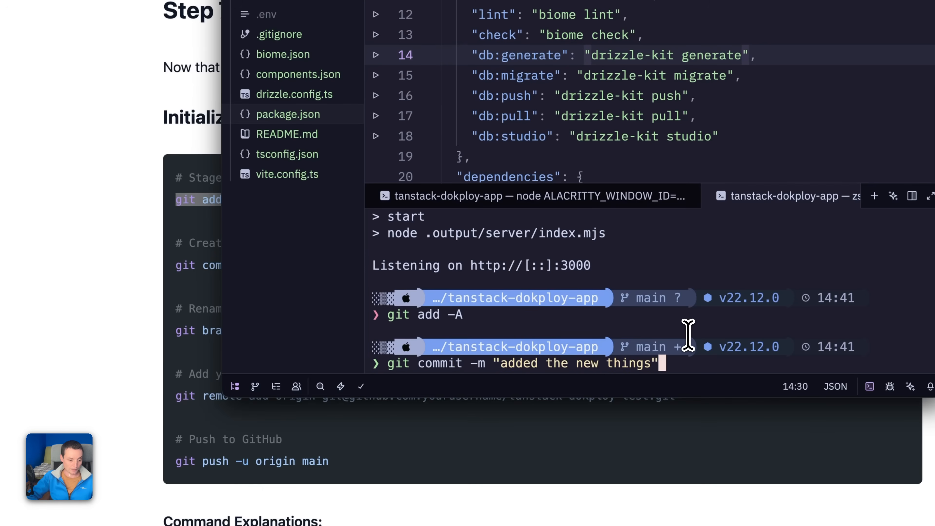
key("Return")
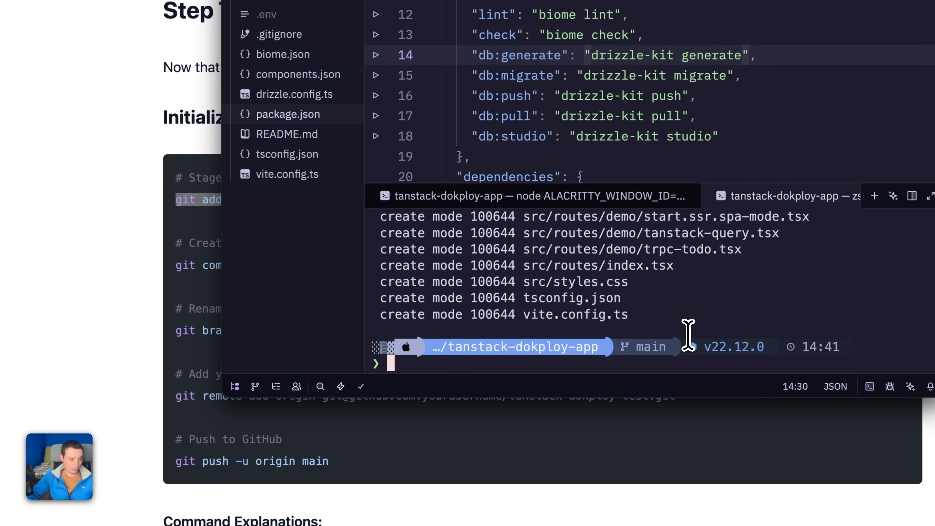
Step: Copy git branch -M main from the tanstack-dokploy-app repository page on GitHub and run it in Zed's terminal
left_click(183, 290)
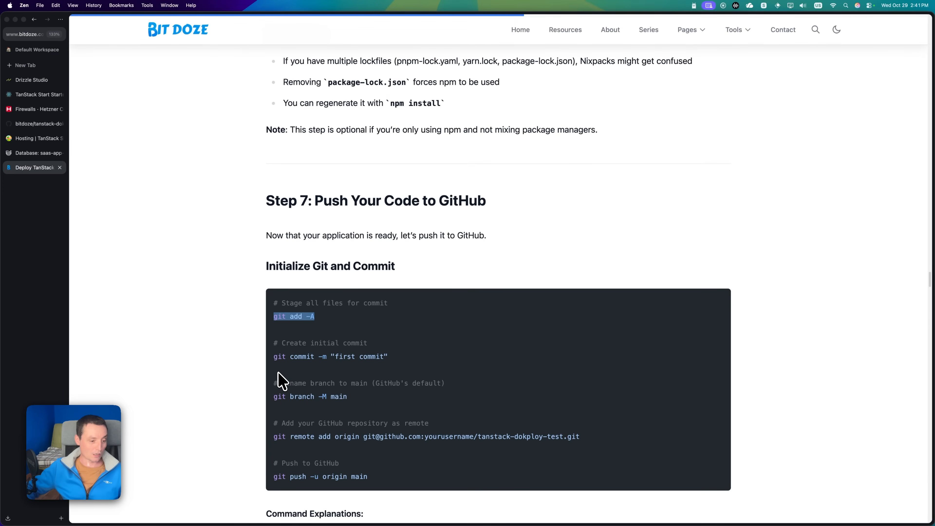
left_click(30, 124)
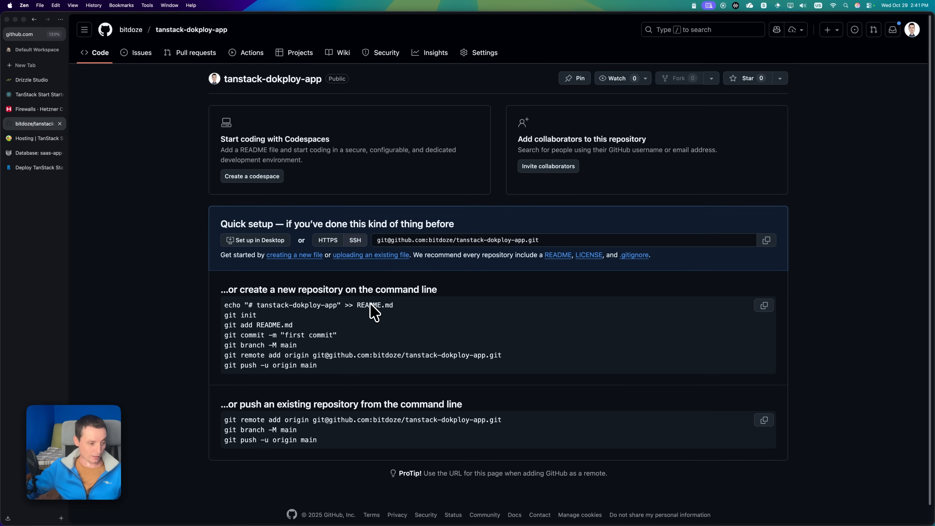
left_click_drag(224, 346, 296, 347)
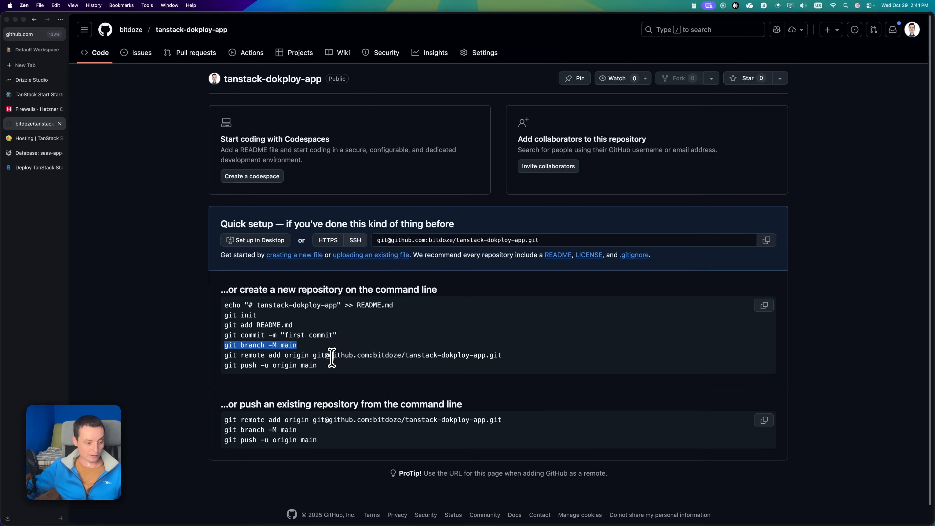
left_click(528, 514)
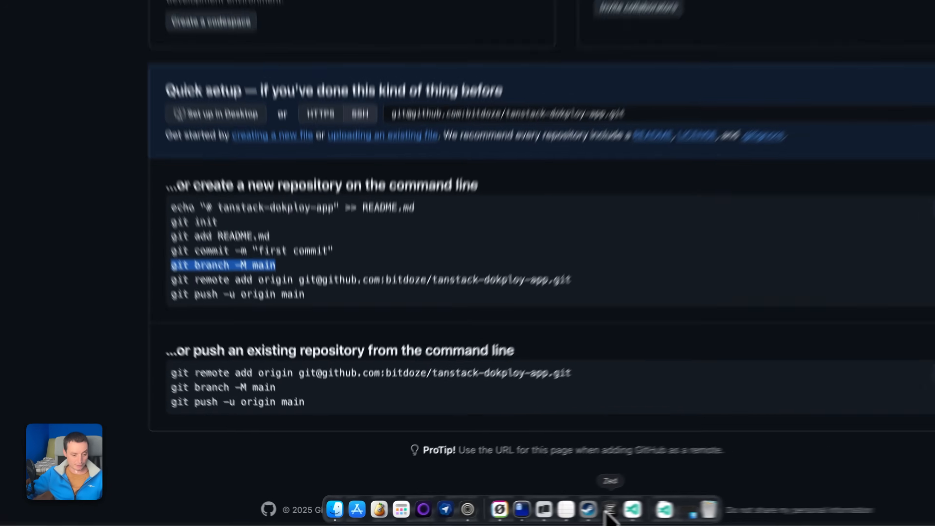
key("super+v")
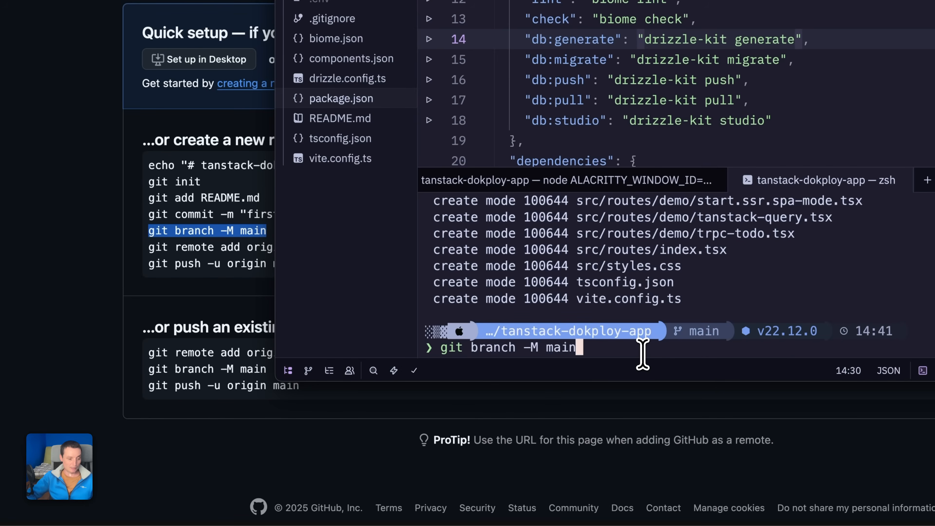
key("Return")
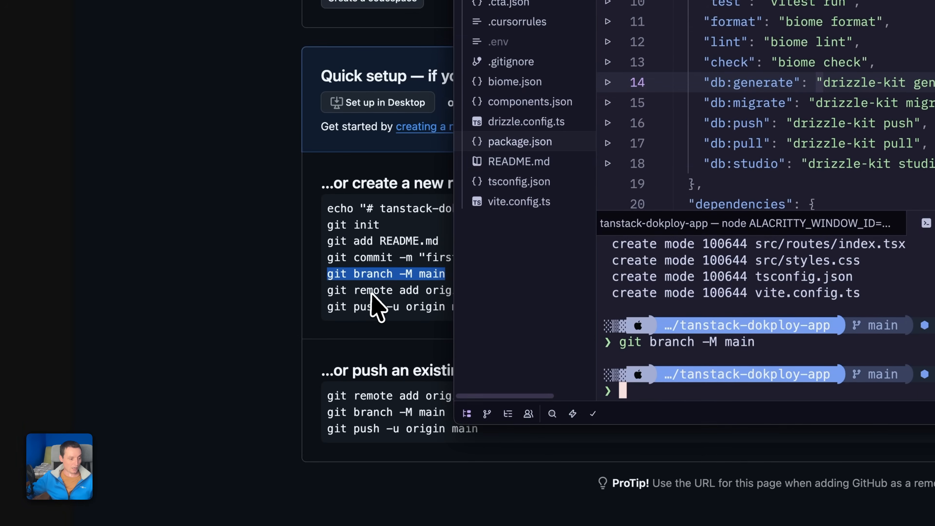
triple_click(208, 248)
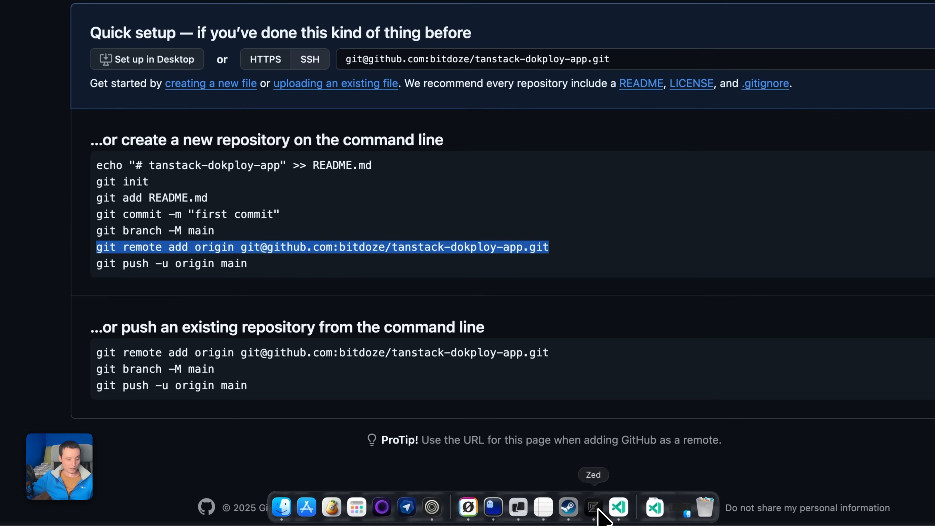
left_click(593, 510)
key("super+v")
key("Return")
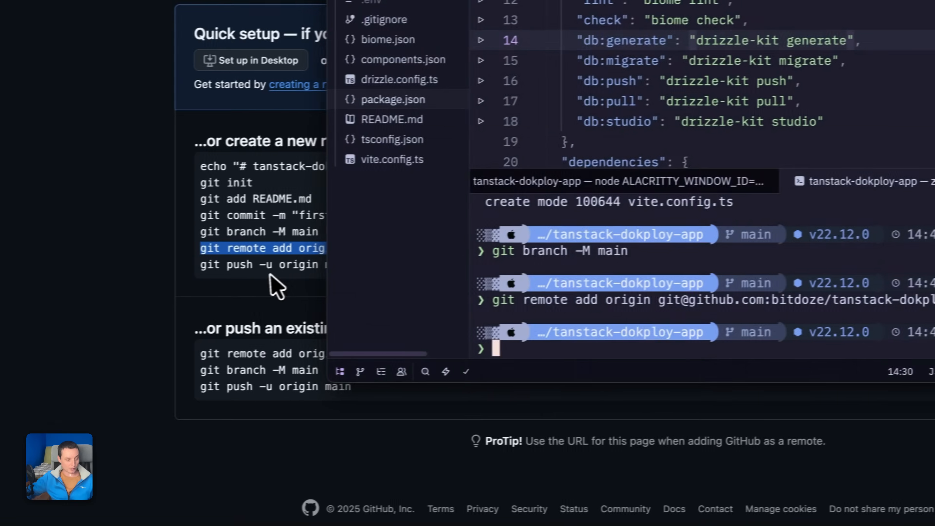
Step: Copy git push -u origin main from GitHub, run it in Zed's terminal and answer yes to trusting the github.com host
left_click(16, 301)
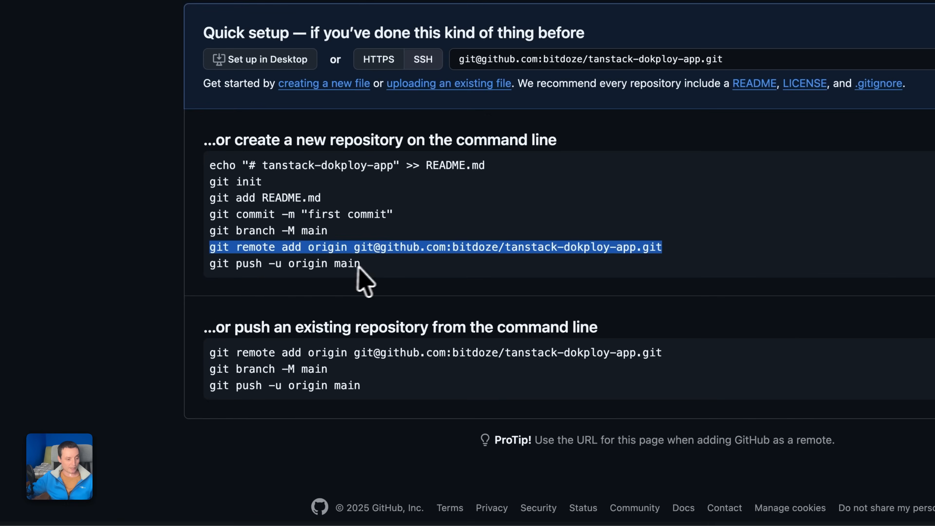
left_click_drag(107, 301, 14, 300)
left_click_drag(277, 268, 202, 278)
mouse_move(662, 516)
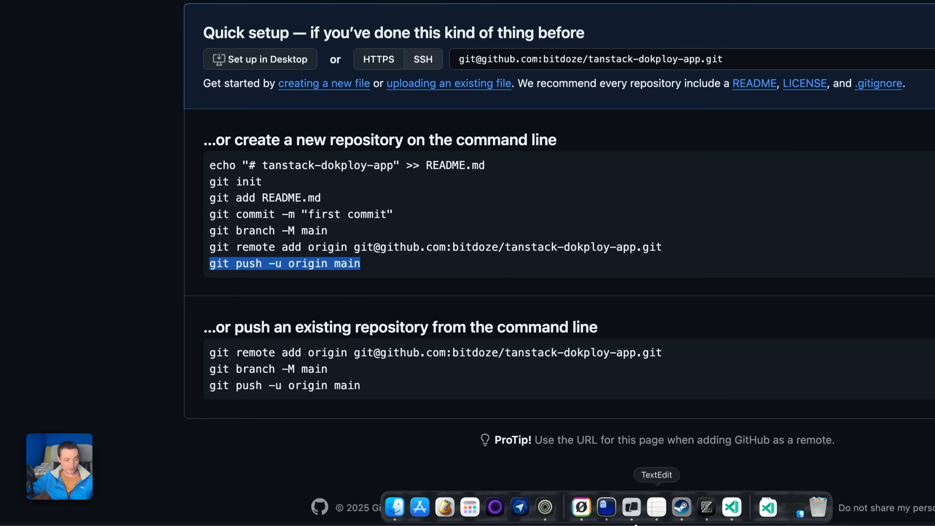
left_click(512, 507)
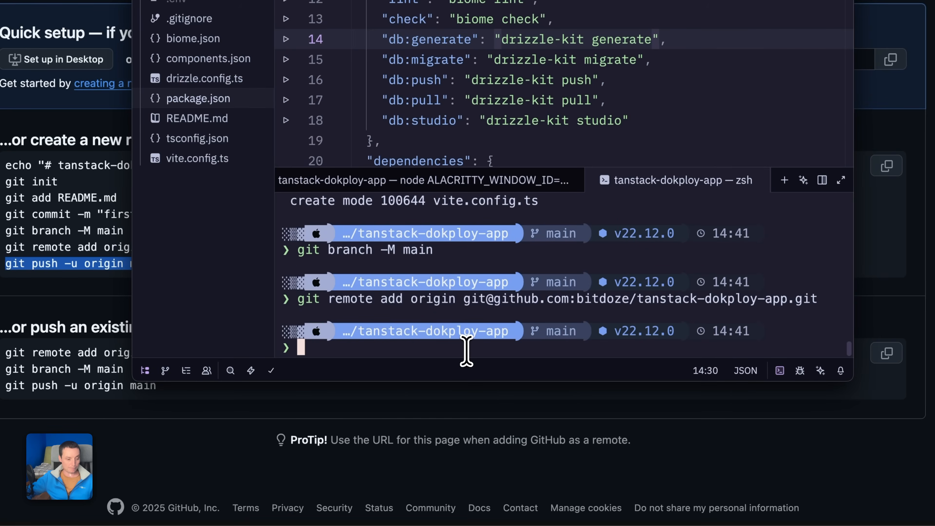
key("super+v")
key("Return")
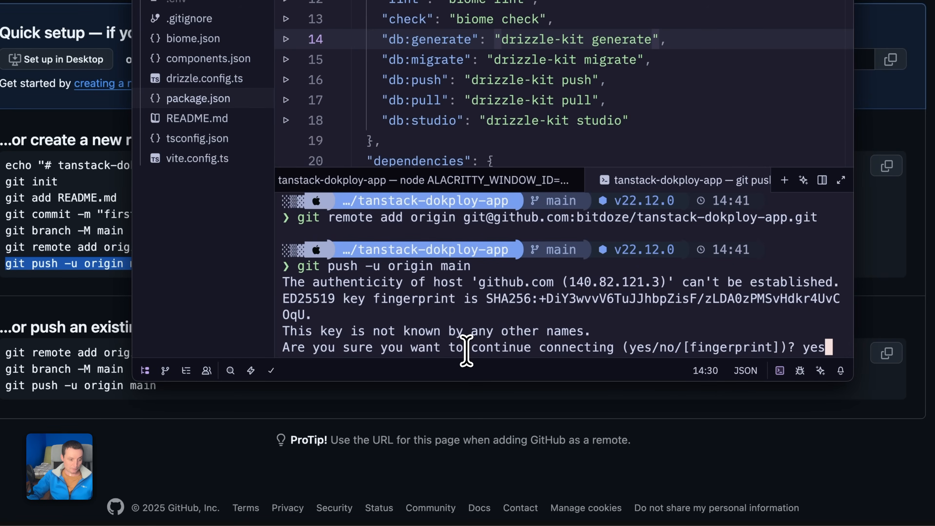
key("Return")
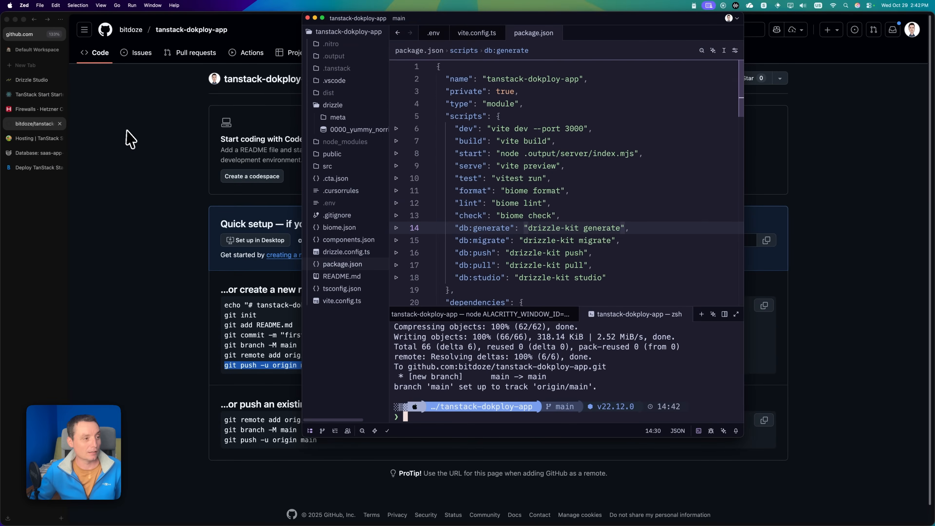
Step: Reload the tanstack-dokploy-app repository page on GitHub and look through the pushed files and README
left_click(126, 130)
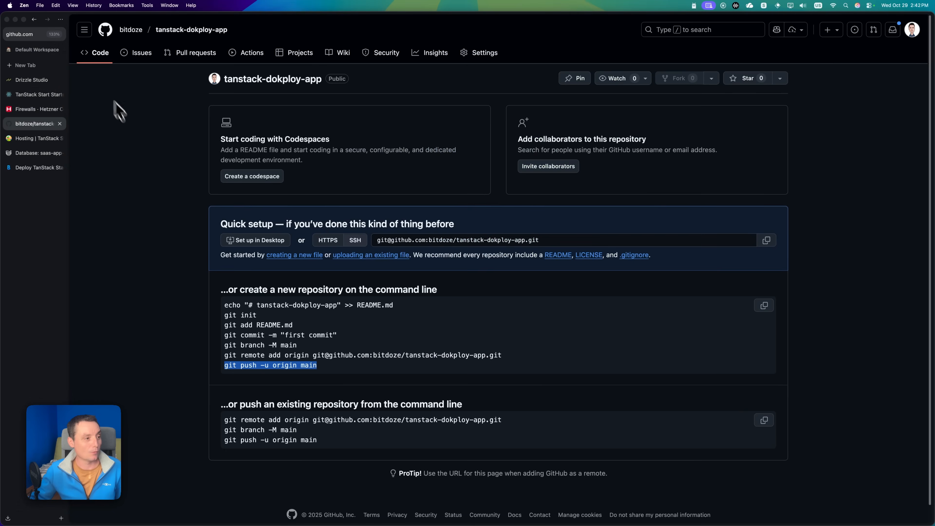
left_click(13, 35)
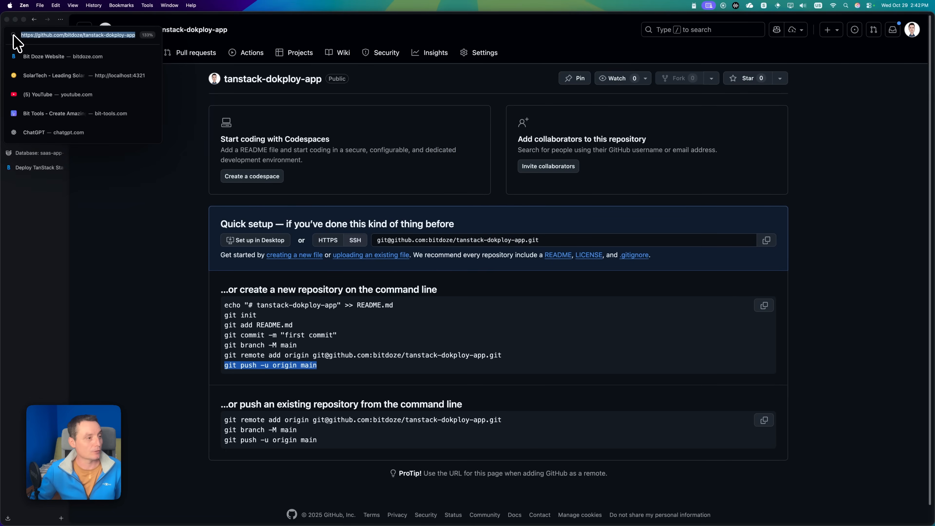
key("Escape")
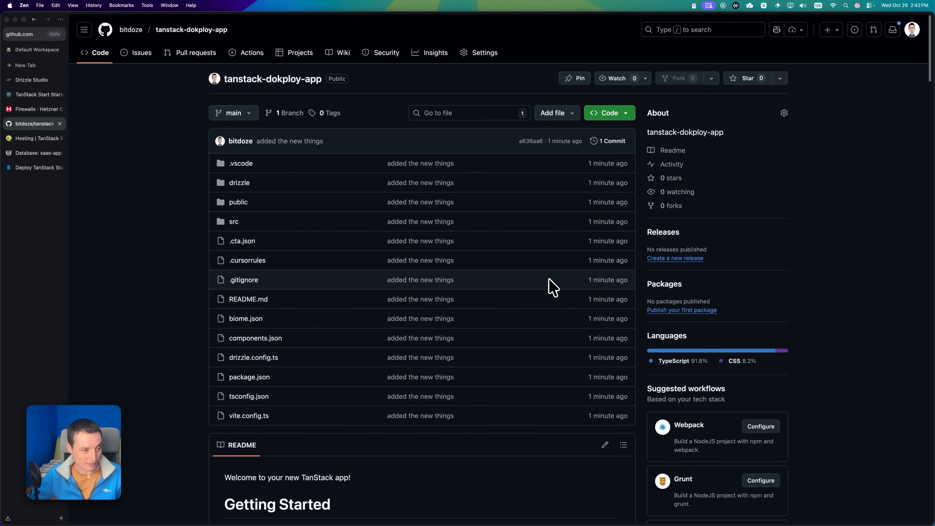
scroll(549, 280, "down", 7)
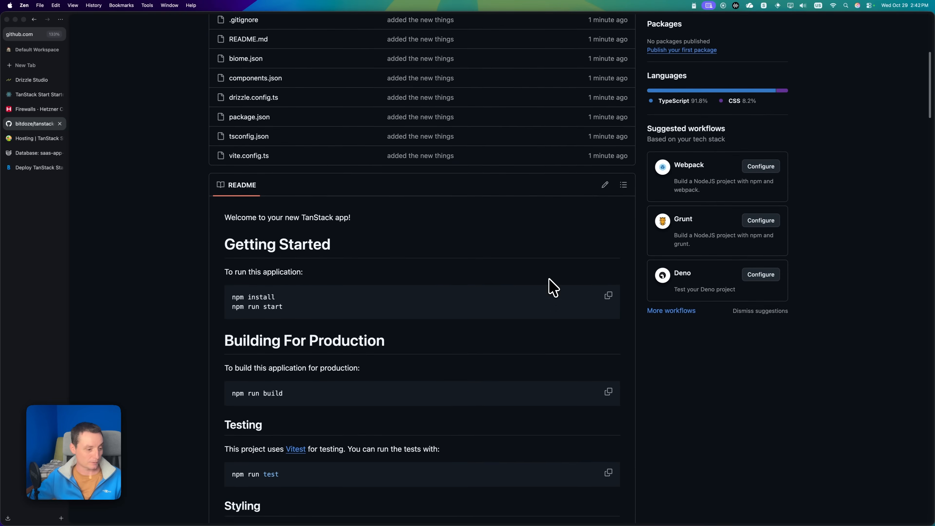
scroll(548, 280, "down", 4)
scroll(543, 279, "up", 1)
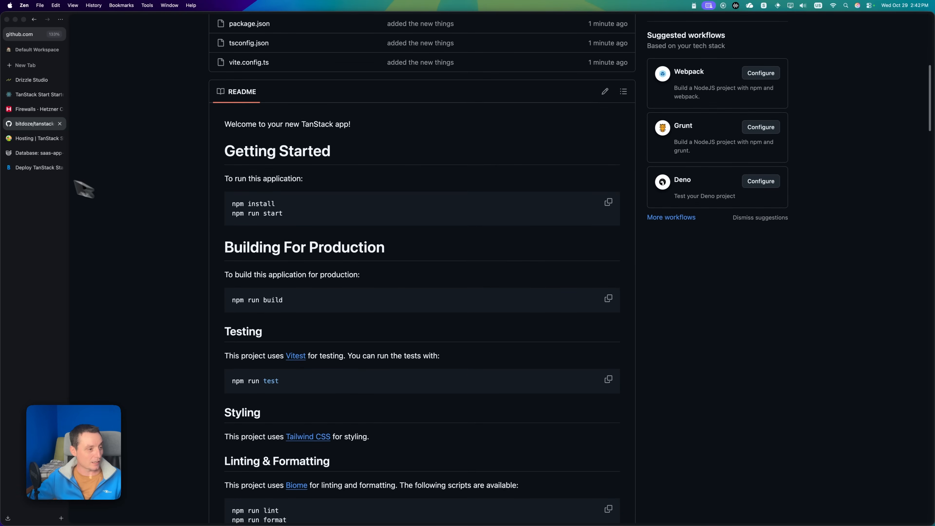
Step: Read the guide's Step 8 on connecting GitHub to Dokploy and check the Git providers connected in Dokploy
left_click(35, 168)
scroll(434, 297, "down", 12)
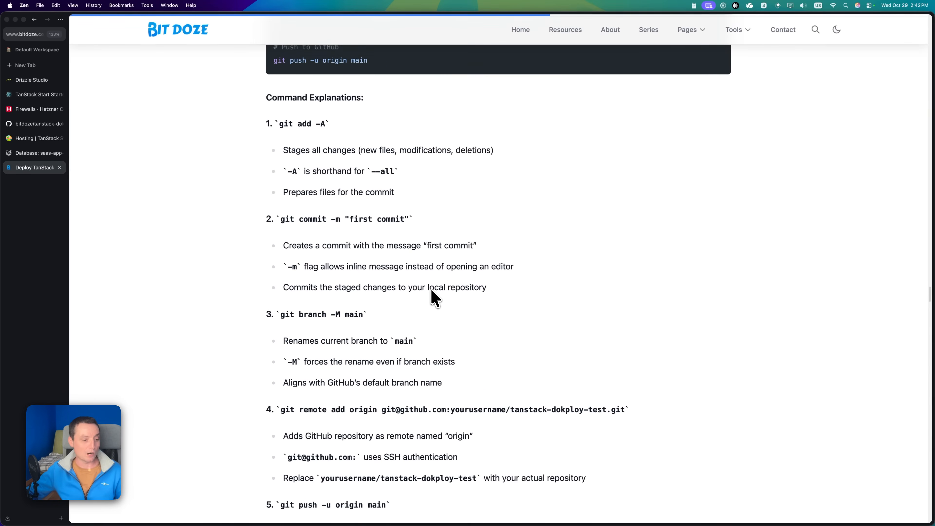
scroll(434, 296, "down", 6)
scroll(434, 296, "down", 4)
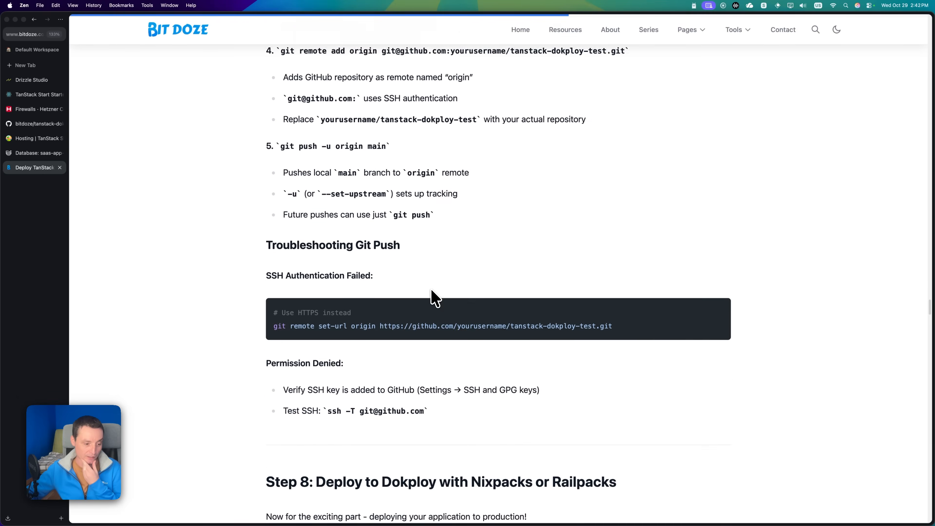
scroll(434, 297, "down", 8)
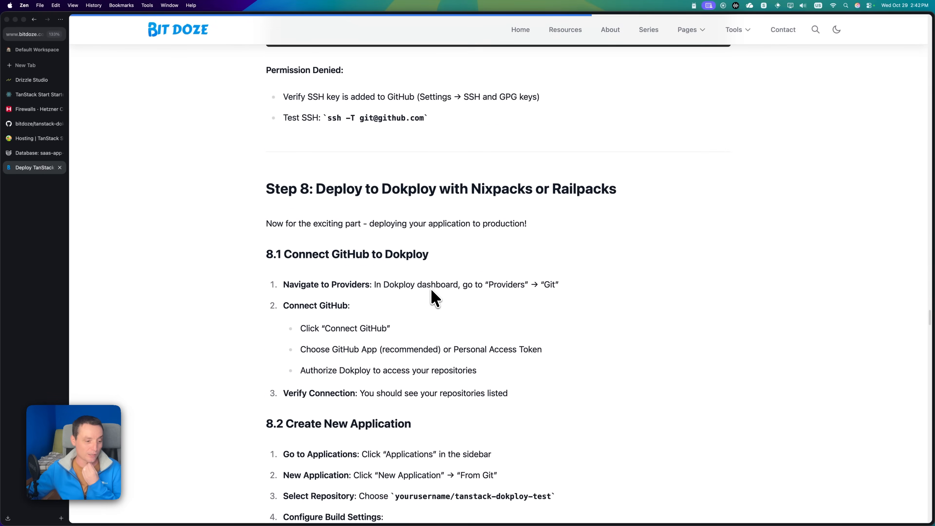
left_click(30, 154)
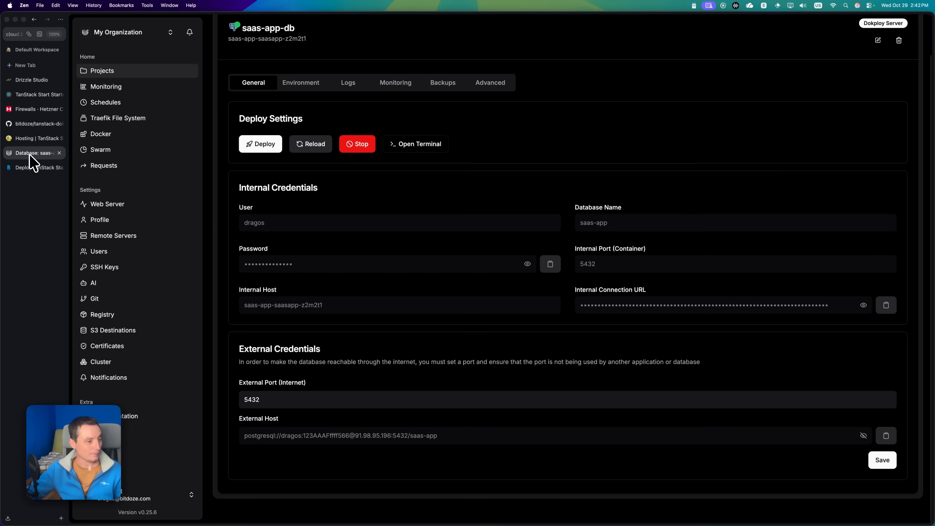
left_click(99, 304)
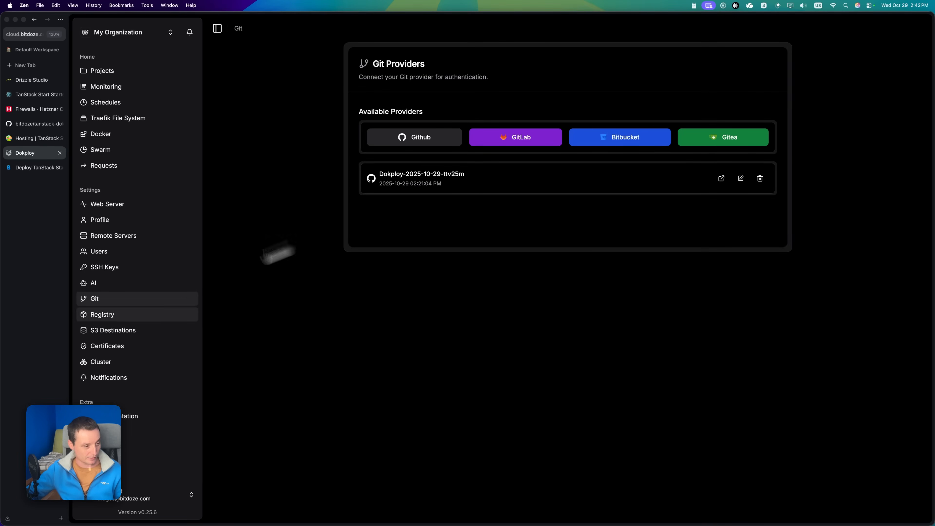
Step: Create an application service named saas-app-front in the SAAS APP project on the default Dokploy server
left_click(111, 71)
left_click(293, 158)
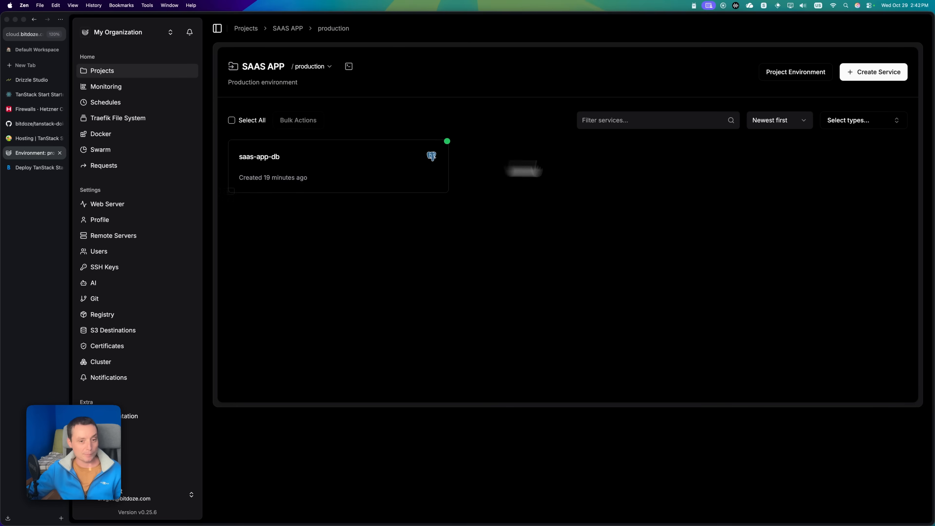
left_click(883, 77)
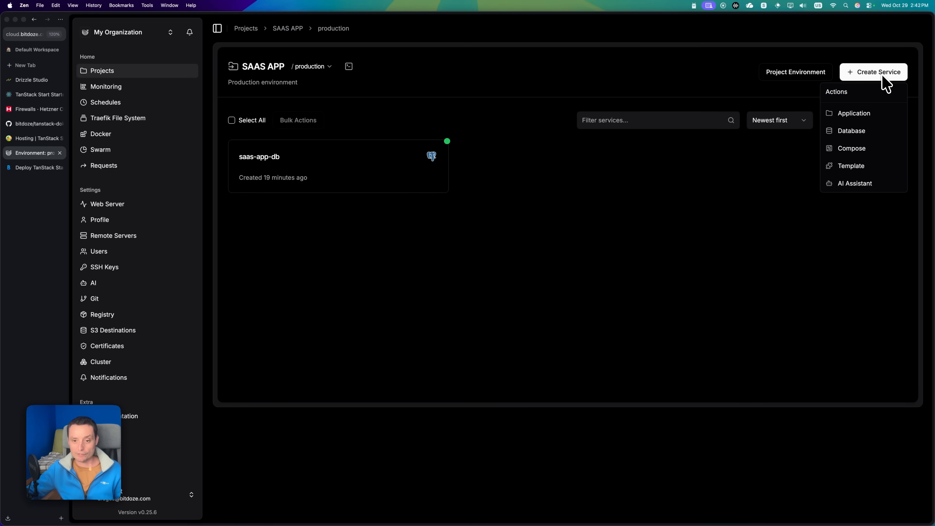
left_click(864, 117)
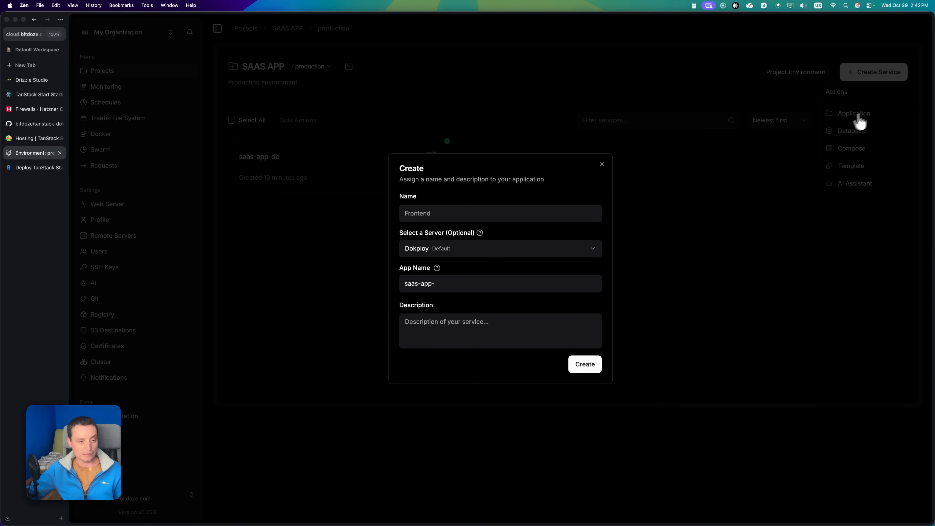
left_click(445, 215)
type("saas-app-fr")
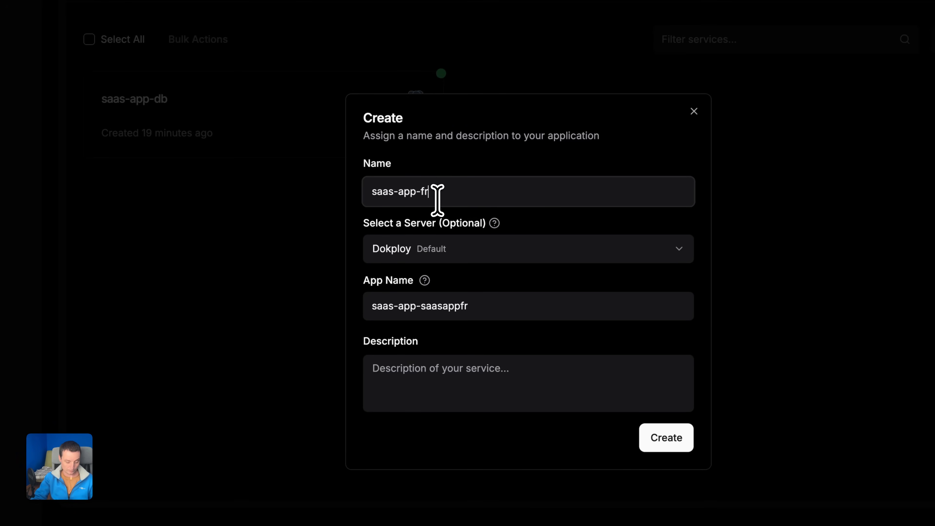
type("ont")
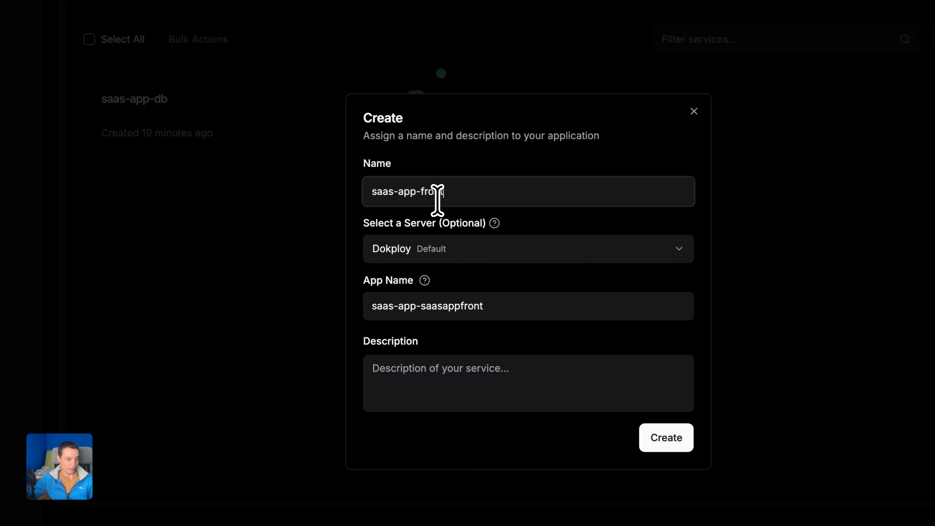
left_click(499, 251)
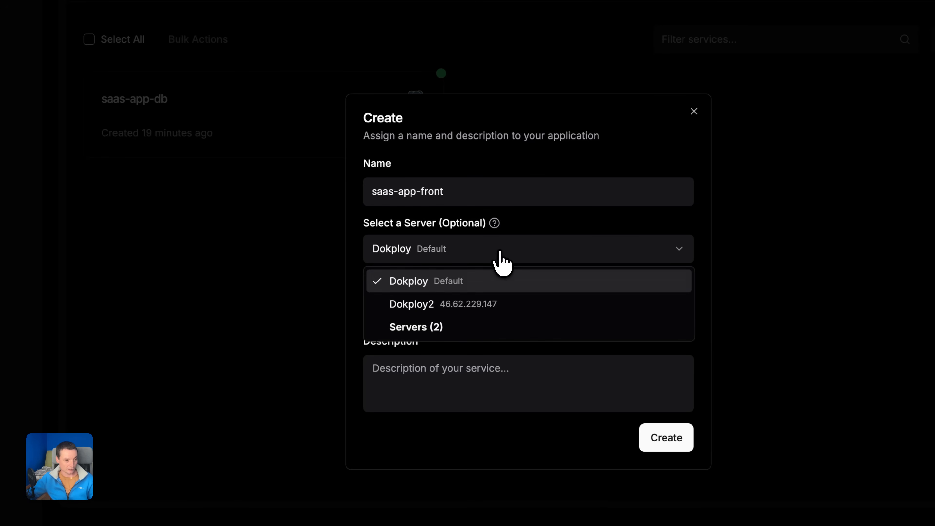
left_click(499, 252)
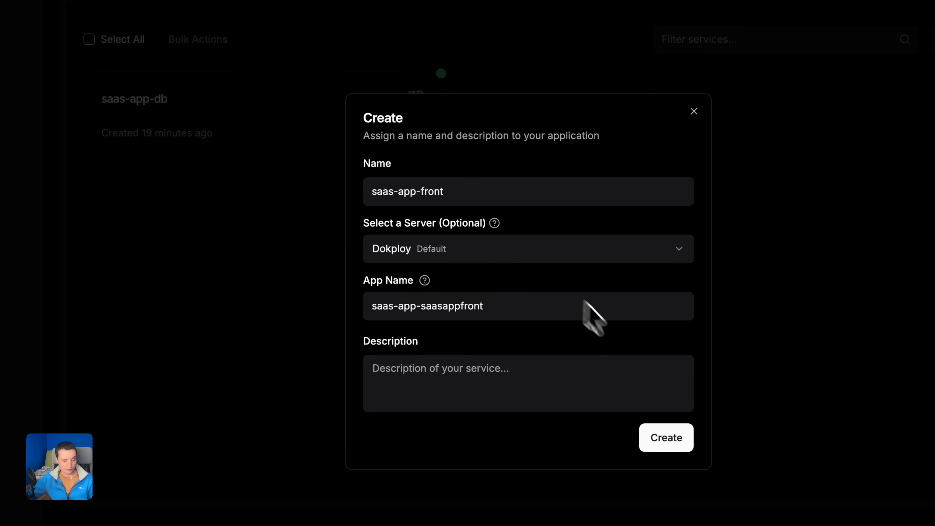
left_click(663, 436)
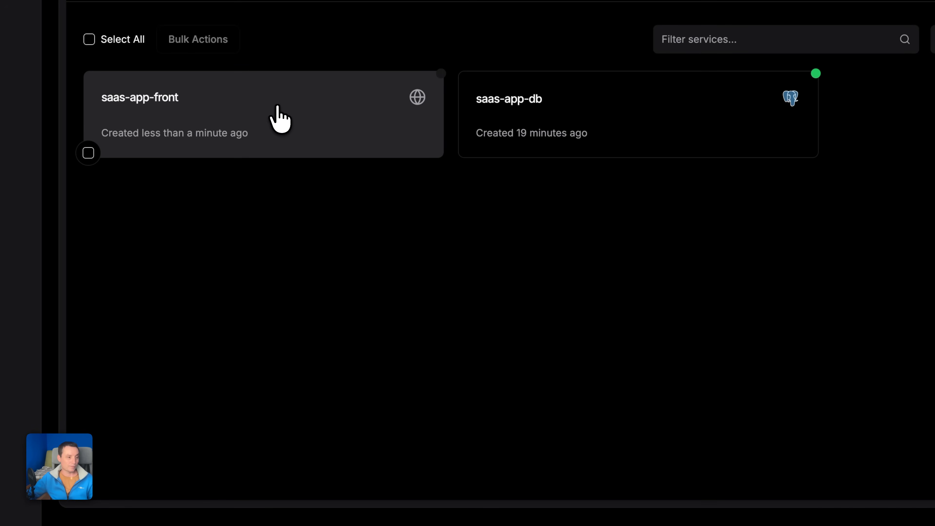
Step: Open saas-app-front and set its GitHub source to account Dokploy-2025-10-29-ttv25m and repository tanstack-dokploy-app
left_click(277, 108)
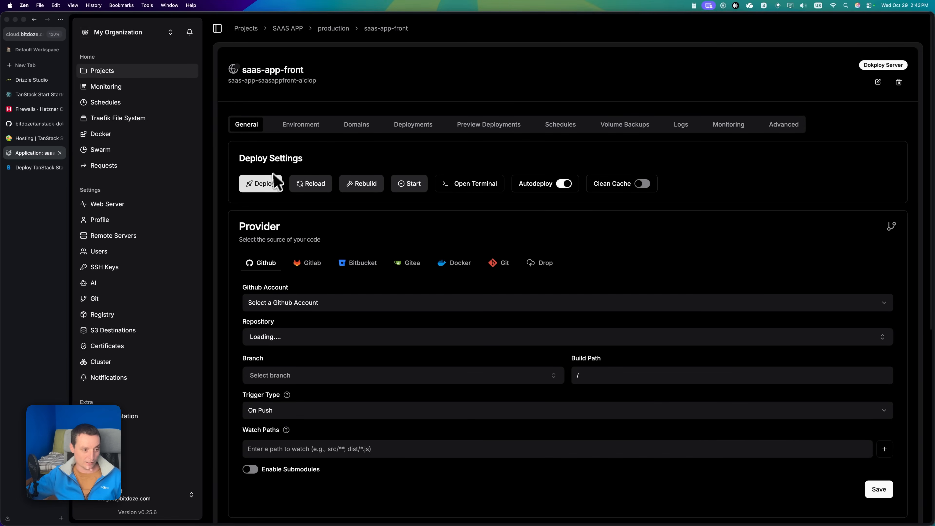
left_click(326, 306)
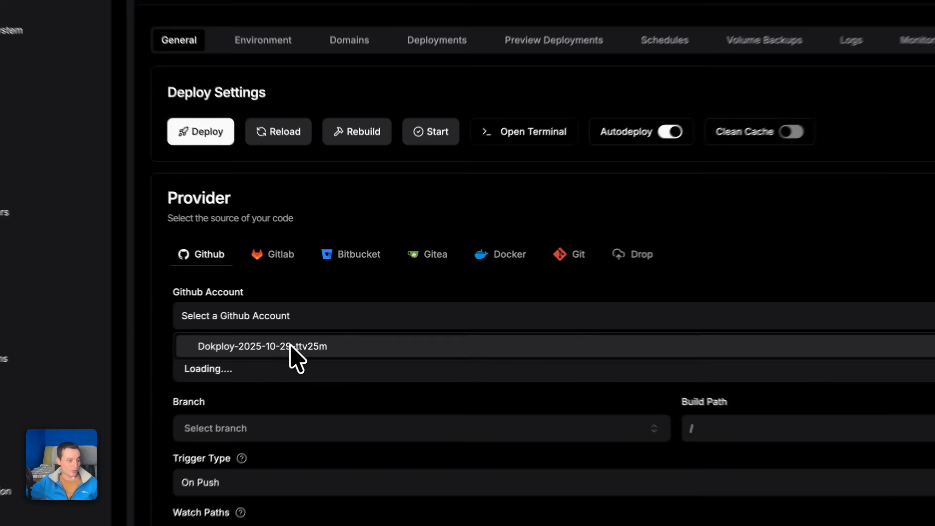
left_click(320, 322)
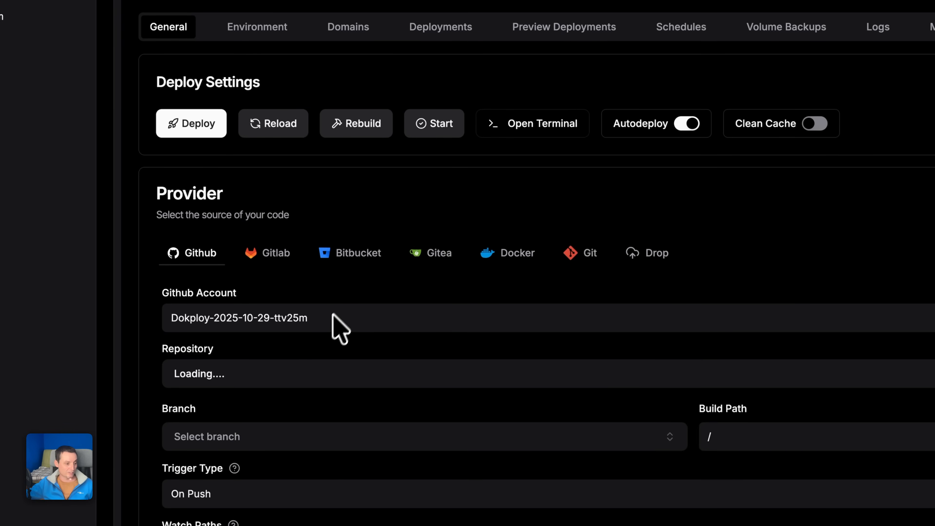
left_click(279, 376)
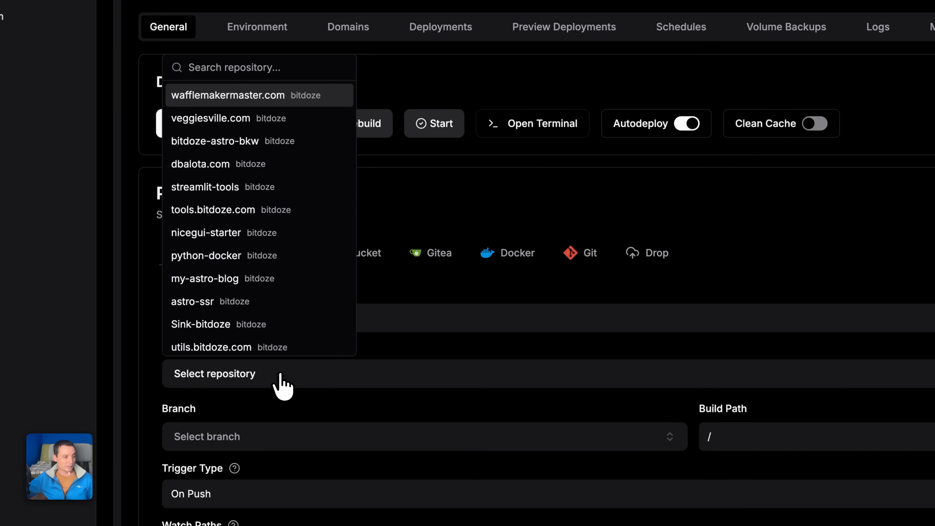
type("ta")
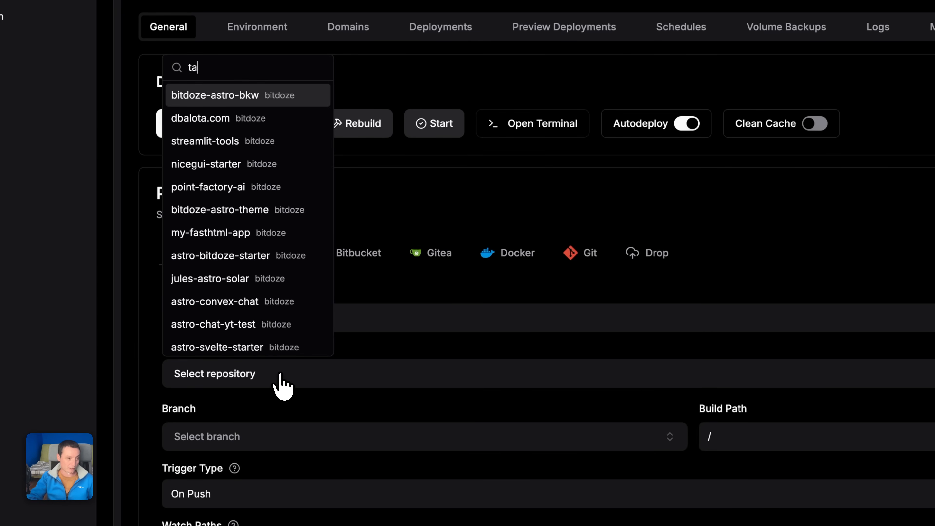
type("ns")
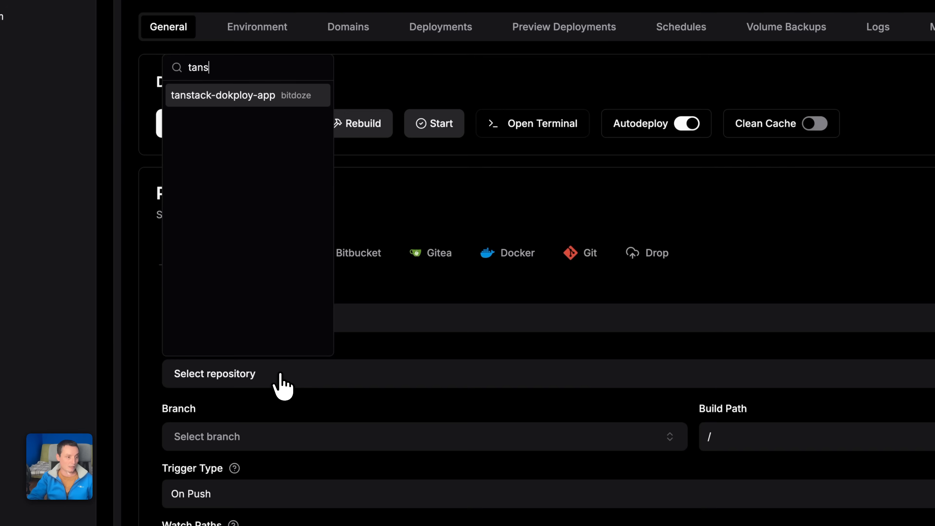
left_click(257, 96)
left_click(416, 183)
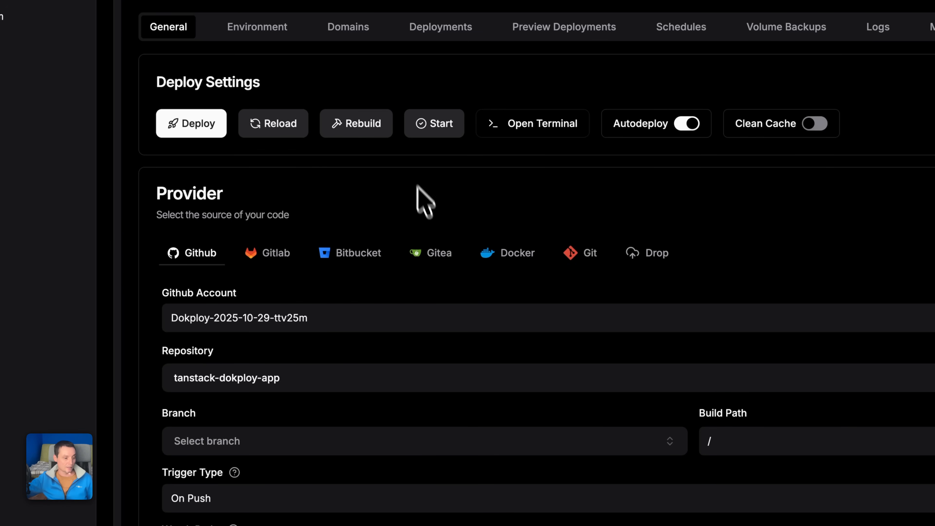
Step: Choose the main branch for the repository and save the provider settings
left_click(370, 436)
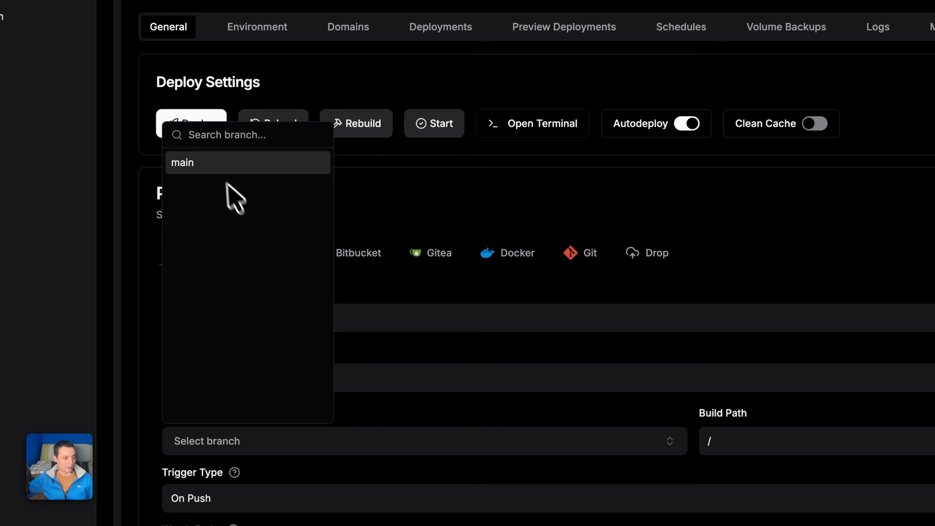
left_click(218, 169)
left_click(519, 216)
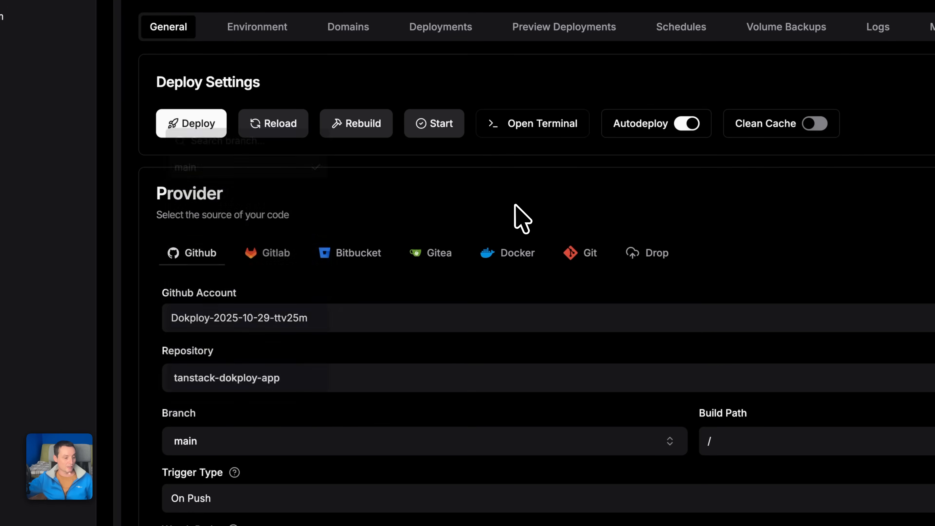
scroll(527, 245, "down", 1)
scroll(527, 245, "down", 5)
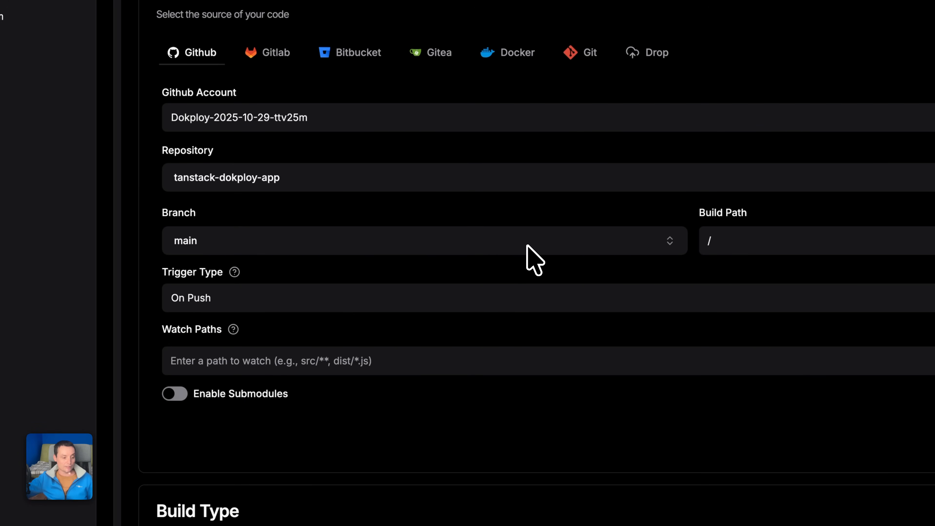
scroll(527, 245, "down", 5)
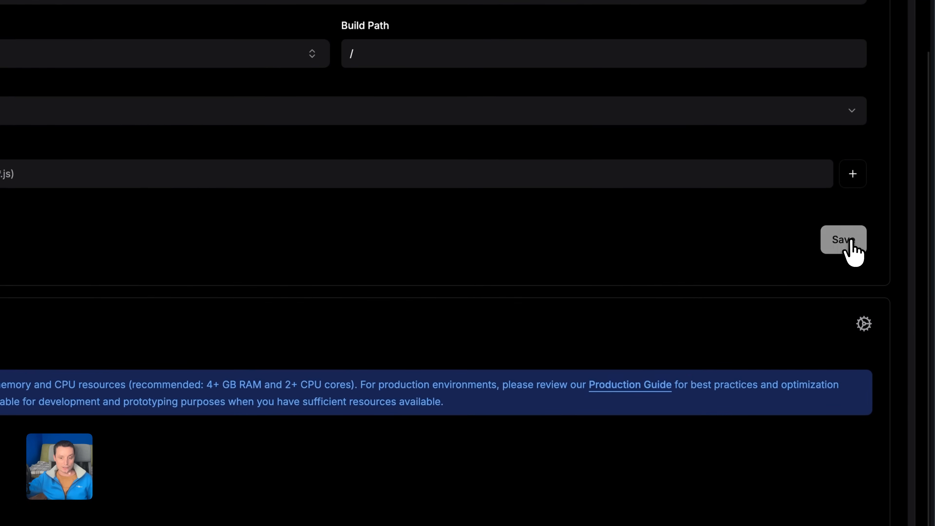
left_click(853, 246)
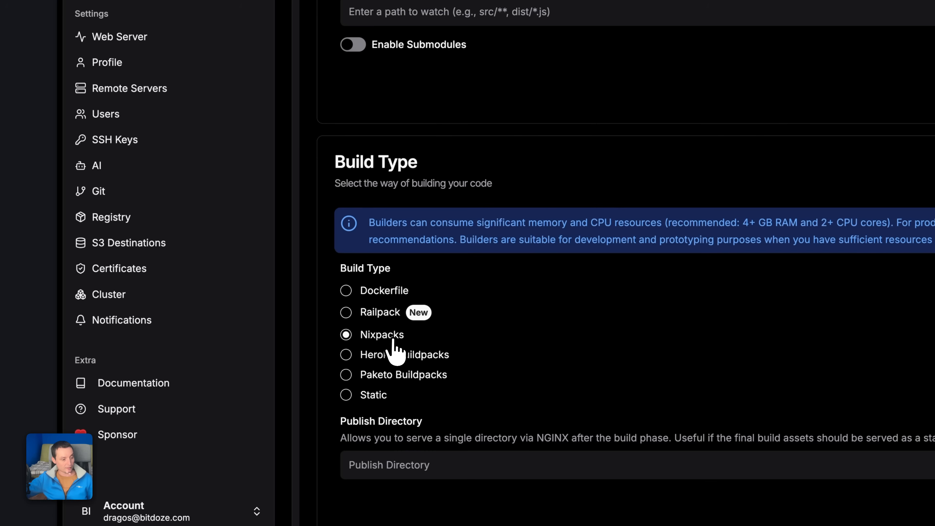
Step: Set the application's build type to Railpack and save it
left_click(346, 312)
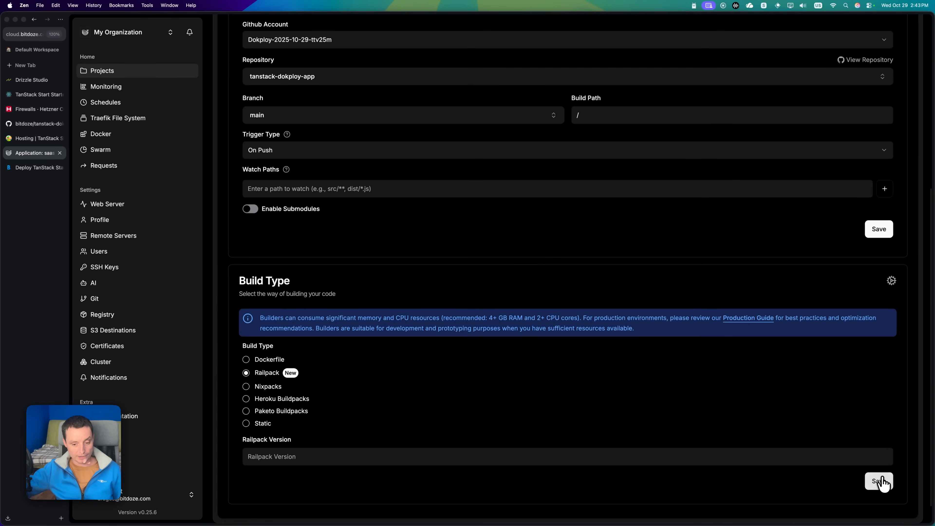
left_click(878, 481)
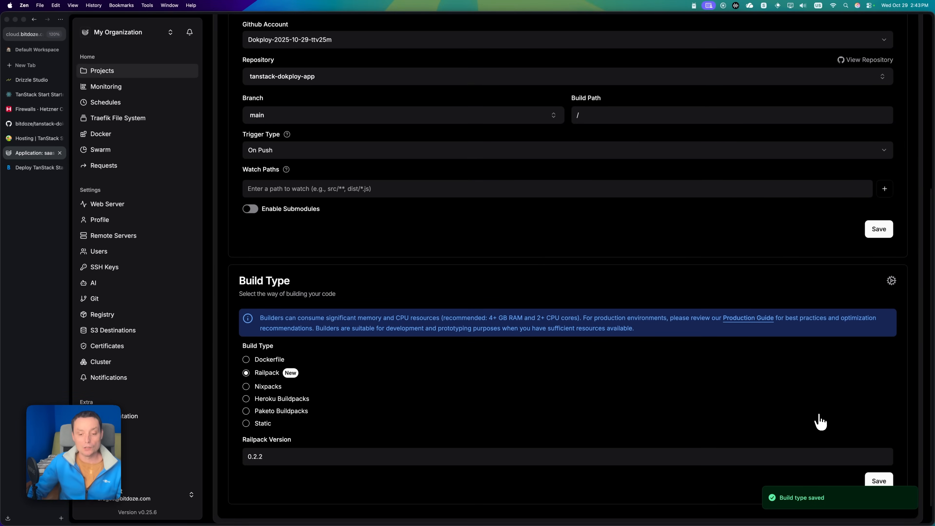
Step: Open the environment settings of saas-app-front and unhide the variables editor
scroll(819, 422, "up", 5)
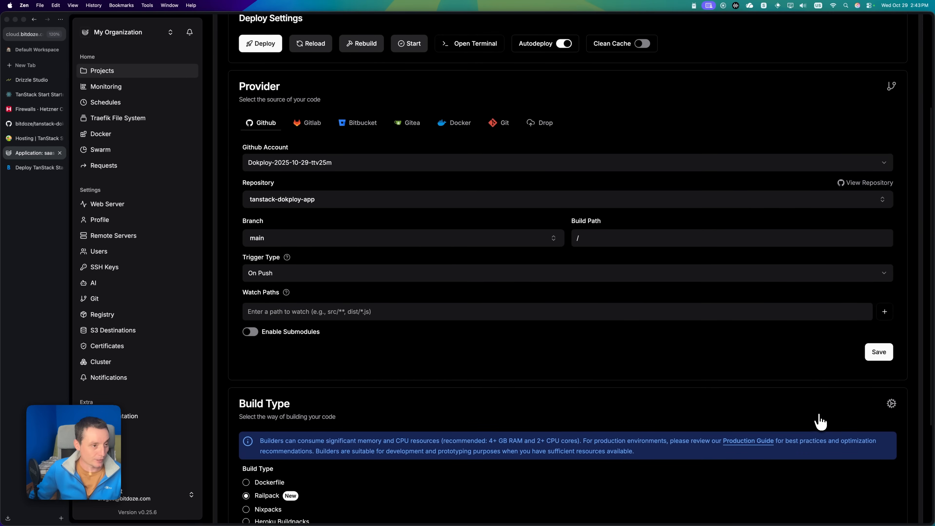
scroll(820, 422, "up", 5)
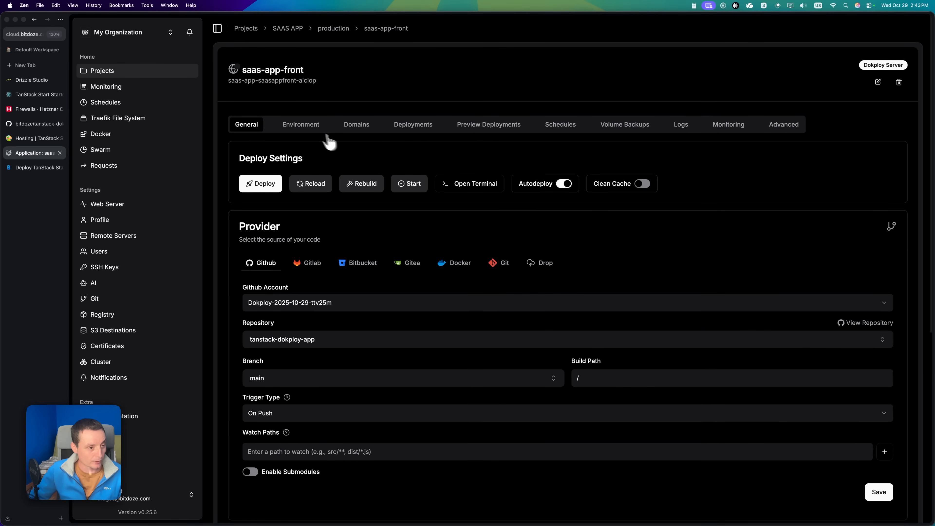
left_click(314, 137)
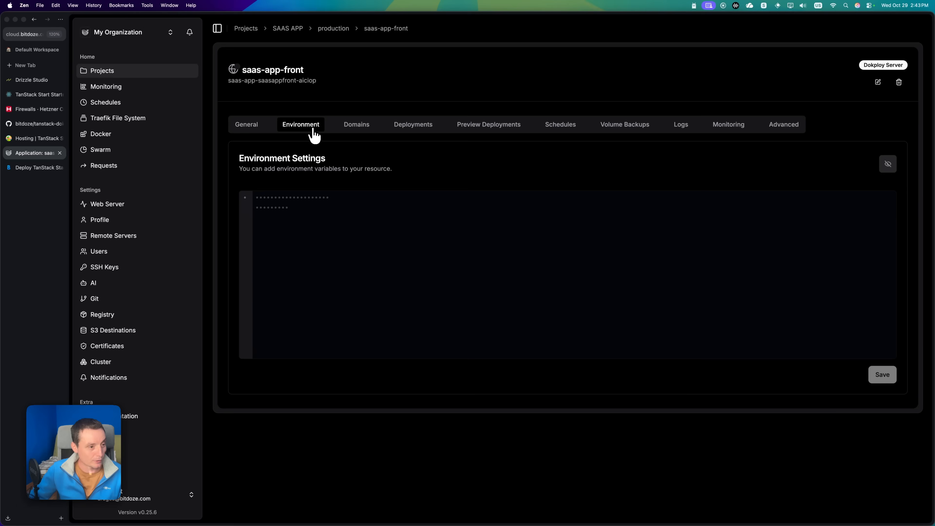
left_click(883, 169)
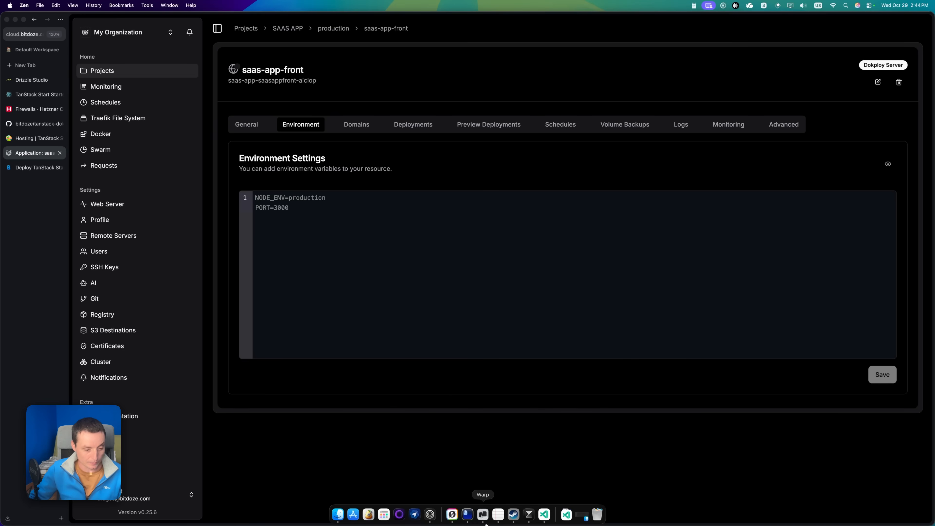
Step: Copy the opening DATABASE_URL=" part from the .env file in Zed and paste it into Dokploy's environment settings for saas-app-front
left_click(529, 515)
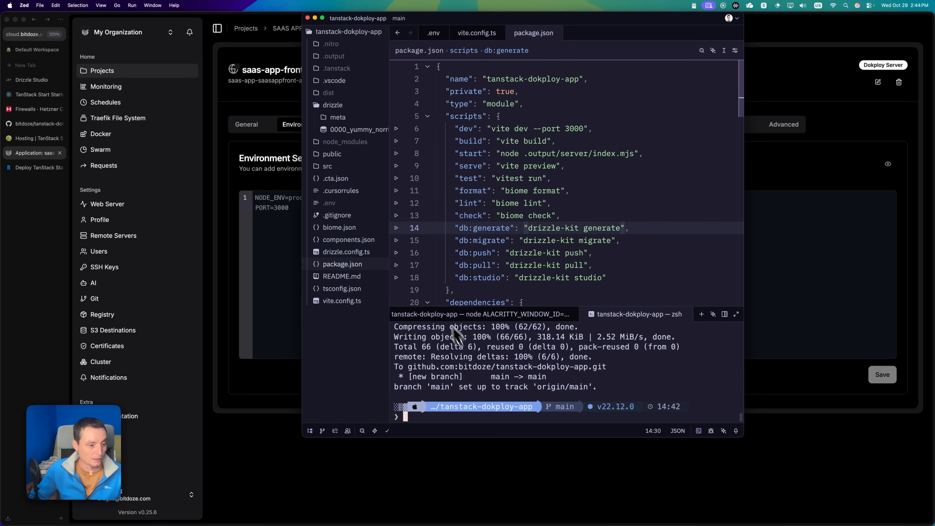
left_click(340, 203)
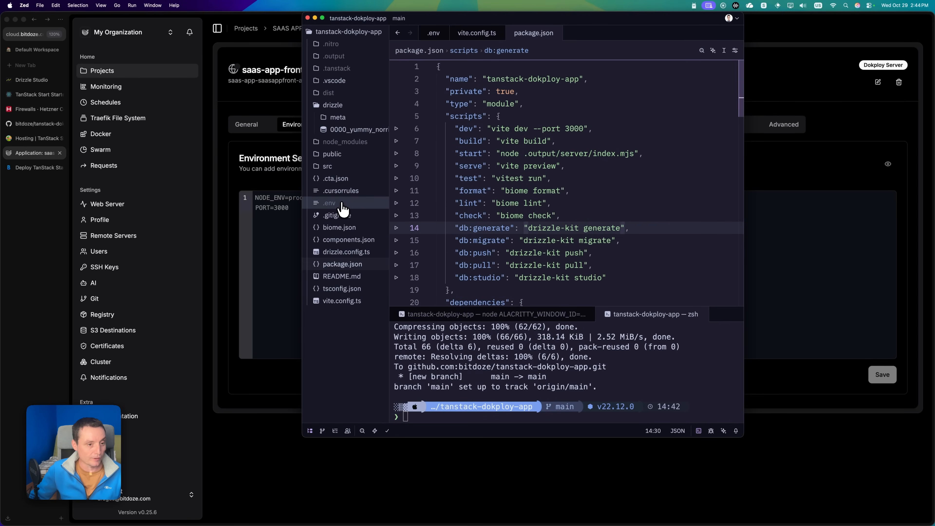
left_click_drag(496, 95, 435, 94)
key("super+c")
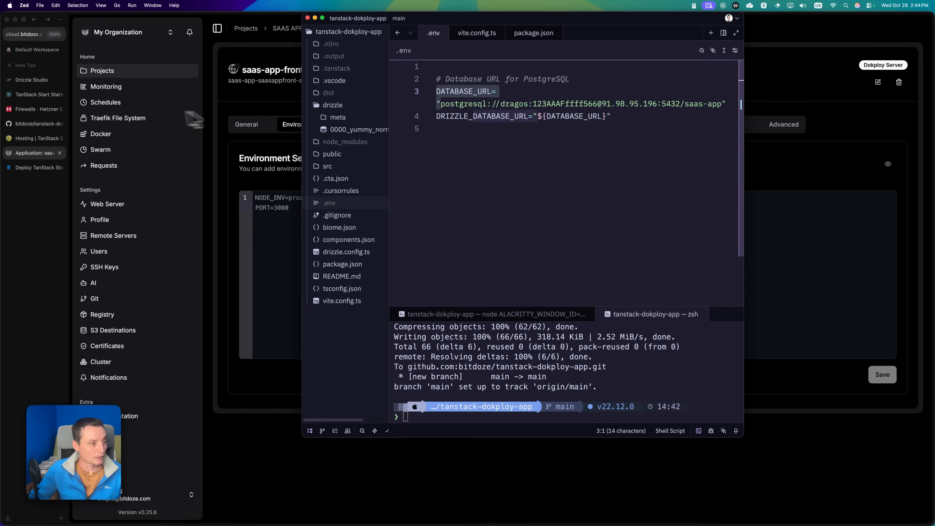
left_click(39, 126)
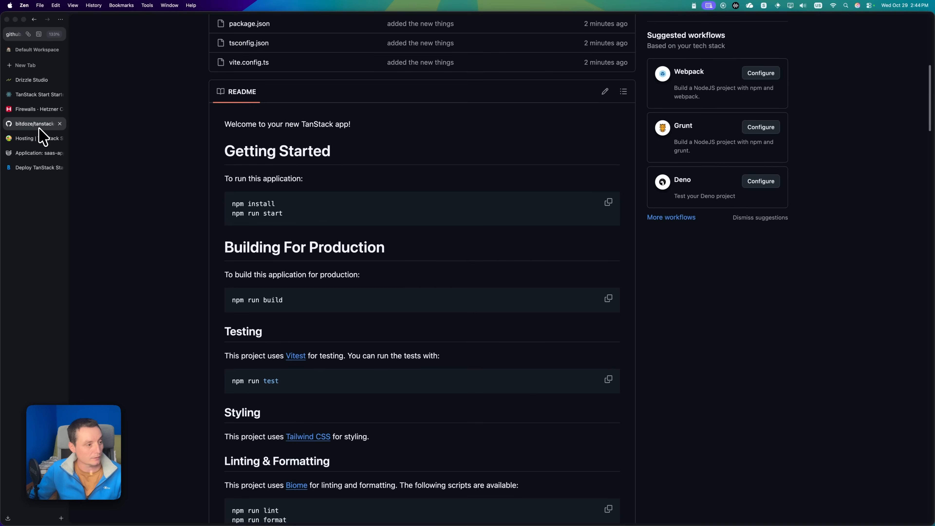
left_click(37, 154)
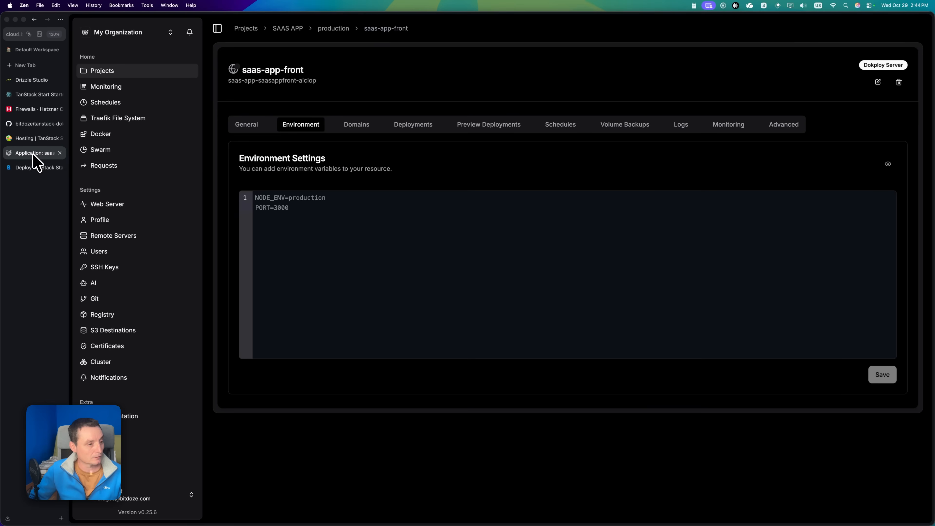
left_click(275, 197)
key("super+v")
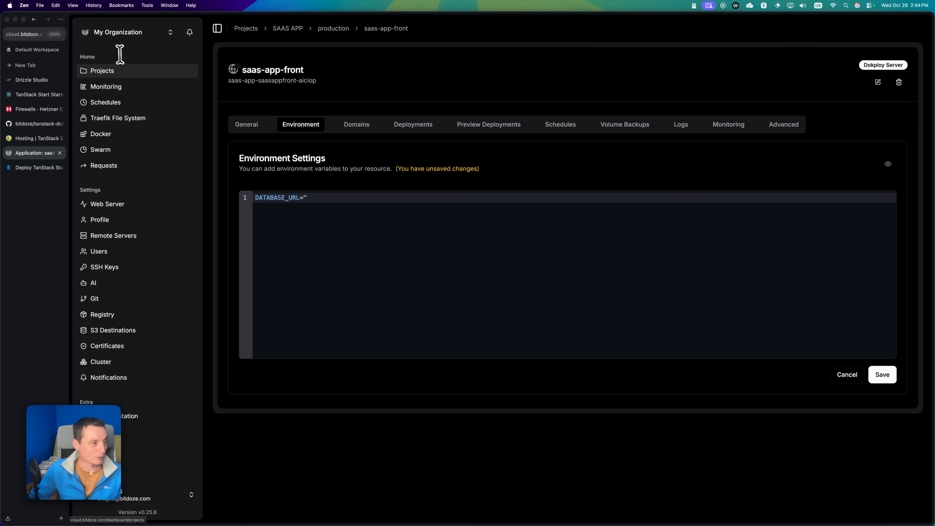
Step: Open cloud.bitdoze.com in a new browser tab and go to the saas-app-db service of the SAAS APP project
left_click(22, 65)
type("cloud.bitdoze.com/")
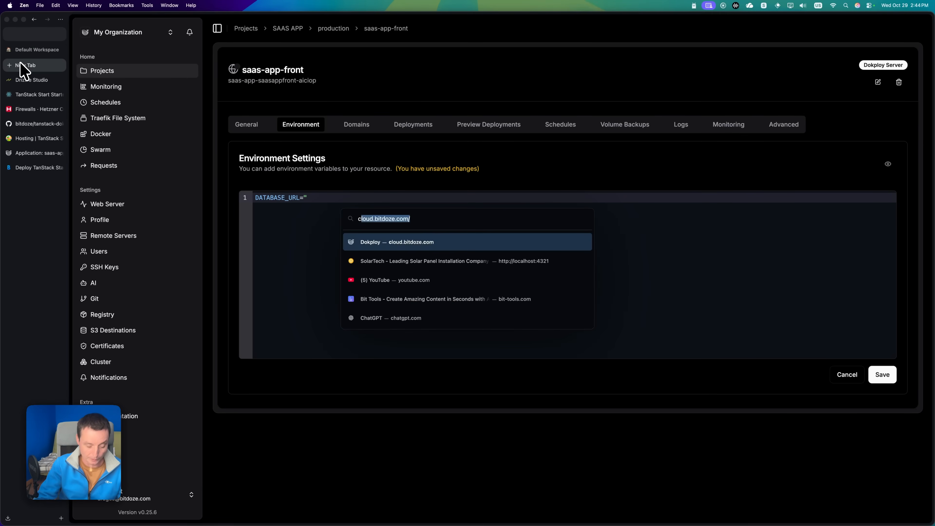
key("Return")
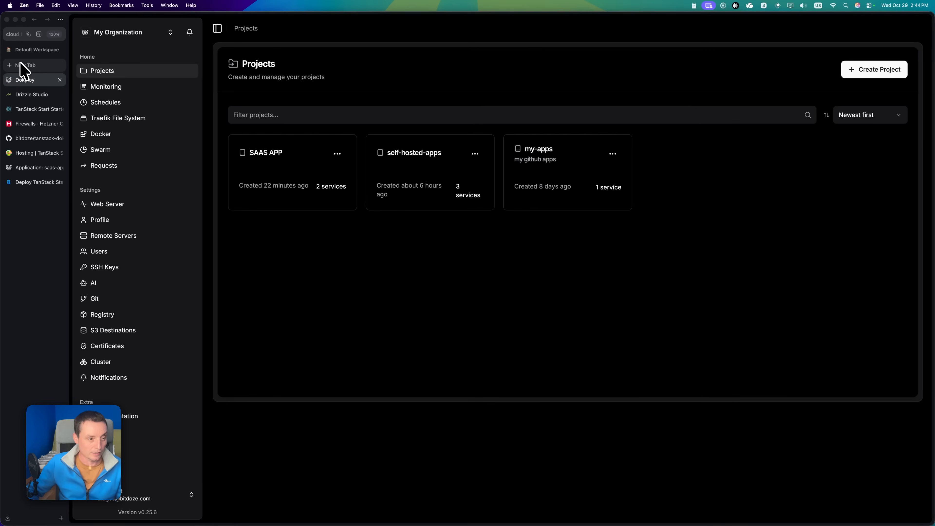
left_click(272, 162)
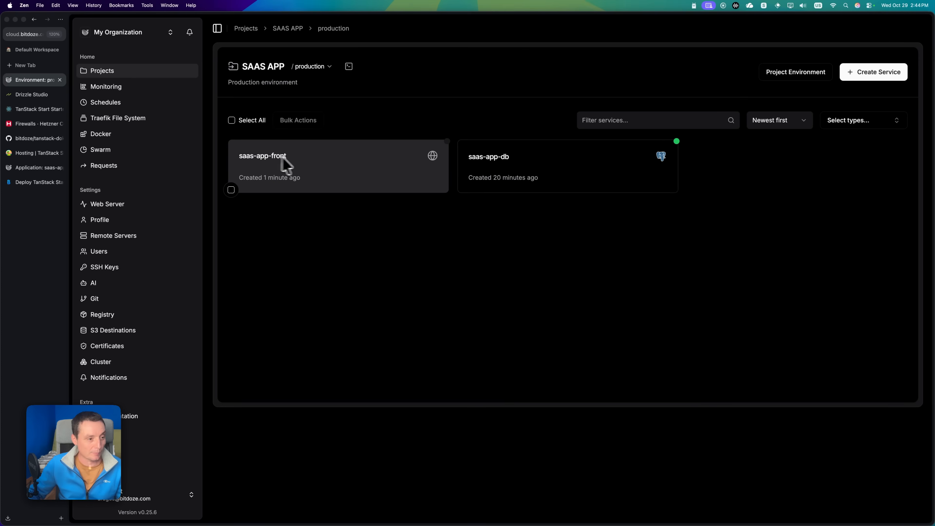
left_click(535, 160)
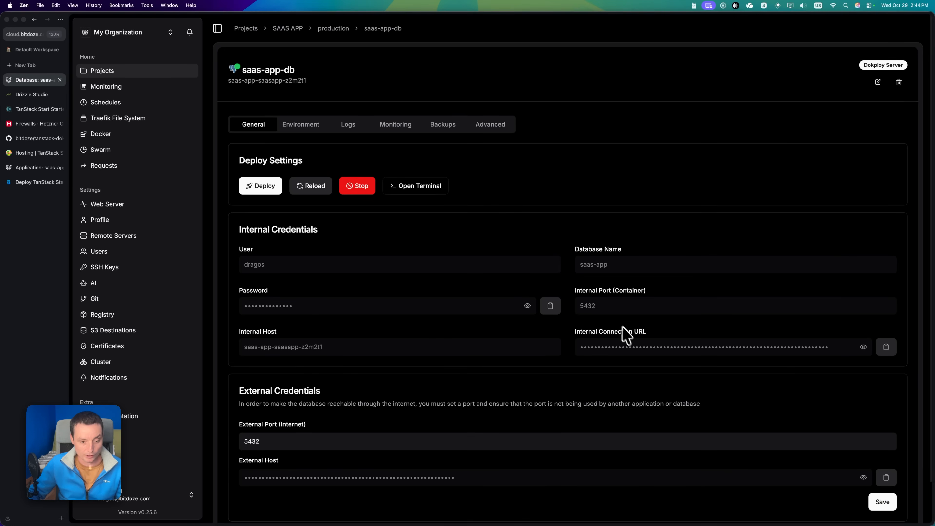
Step: Copy the database's internal connection URL and paste it as the DATABASE_URL value in saas-app-front's environment settings, ending with a closing quote
left_click(863, 348)
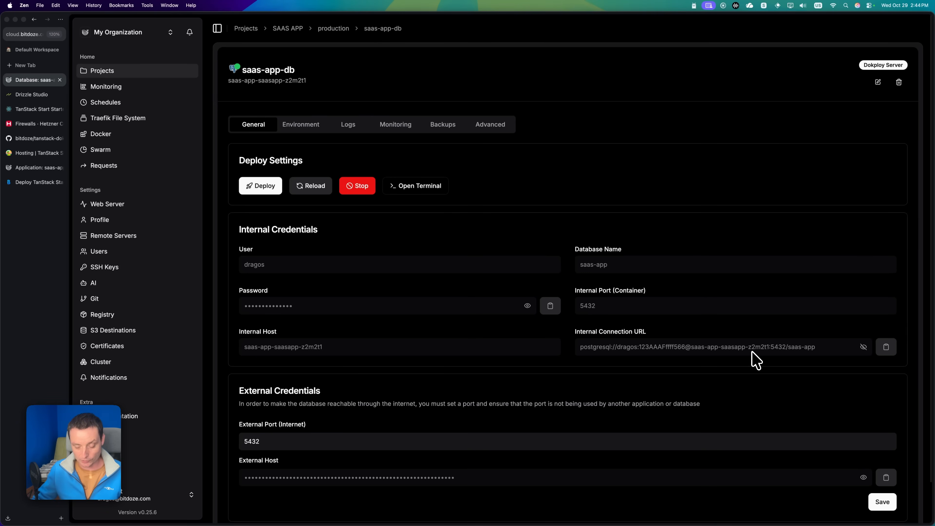
left_click(885, 348)
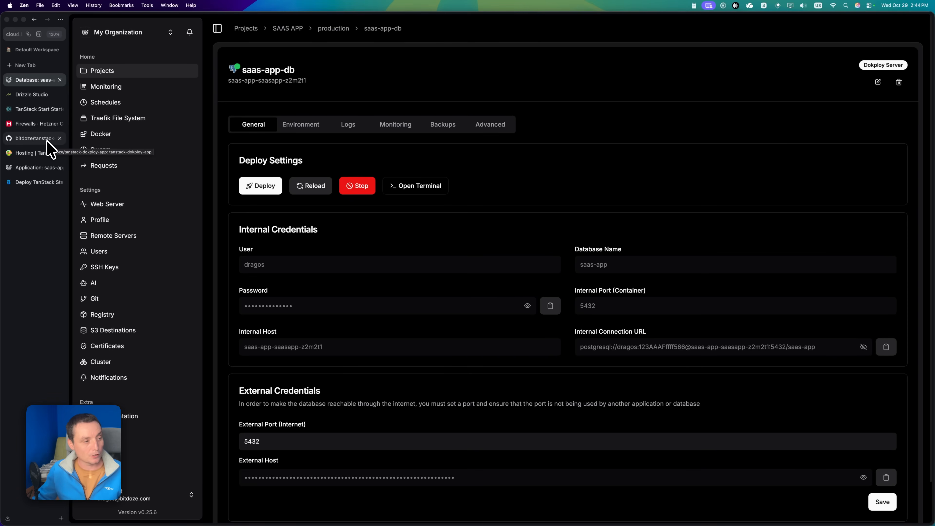
left_click(35, 168)
key("super+v")
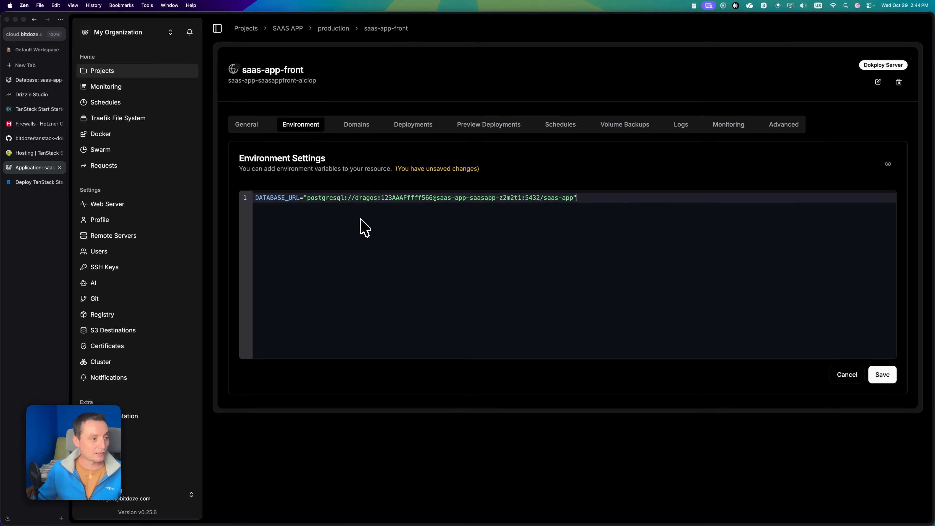
Step: Copy NODE_ENV=production and PORT=3000 from the Bit Doze guide into saas-app-front's environment variables below DATABASE_URL, and save them
left_click(39, 184)
scroll(431, 250, "down", 15)
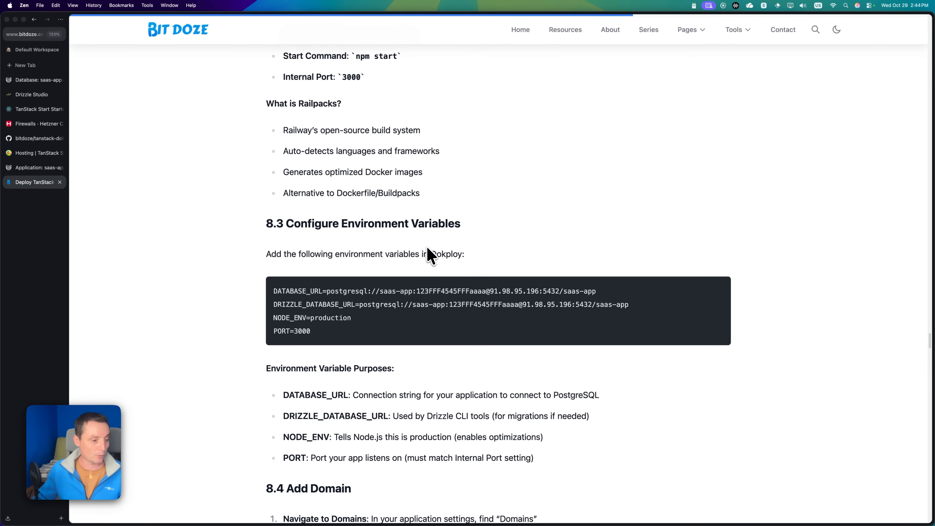
left_click_drag(312, 332, 273, 318)
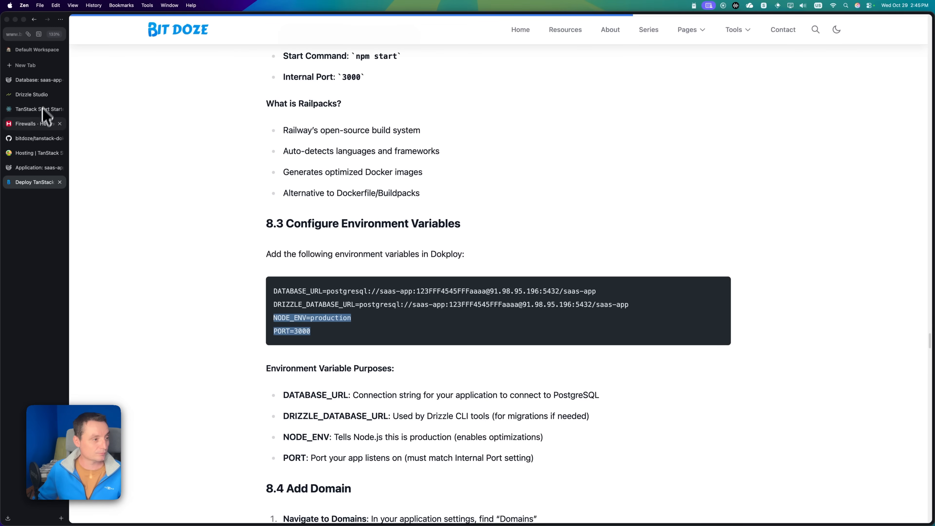
left_click(34, 167)
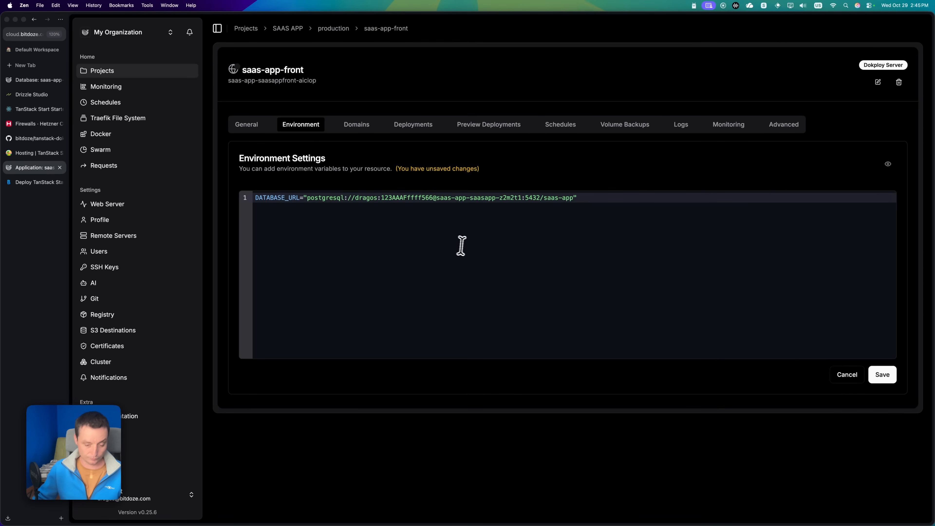
key("Return")
key("super+v")
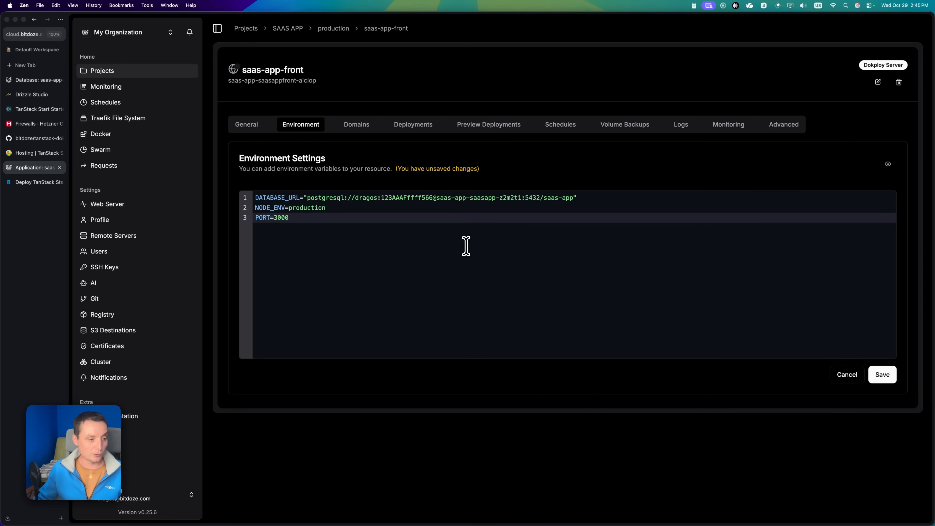
double_click(310, 212)
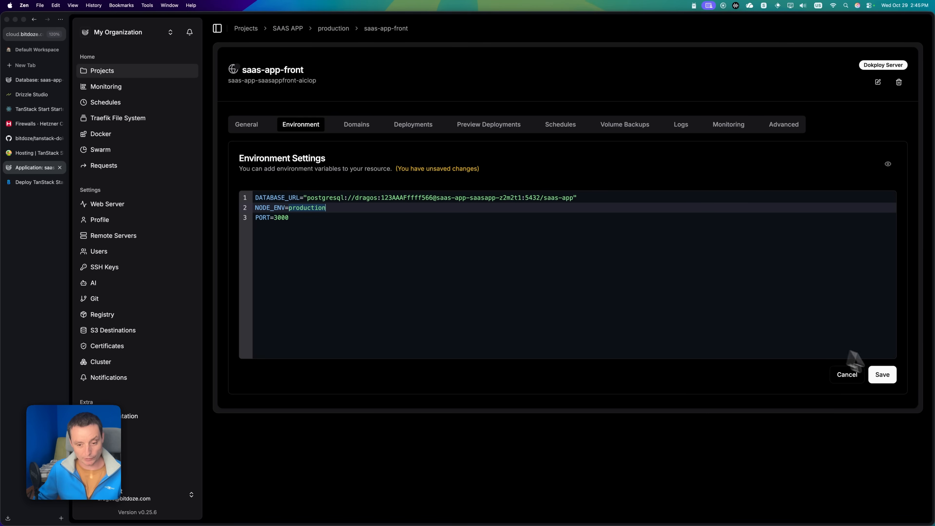
left_click(883, 379)
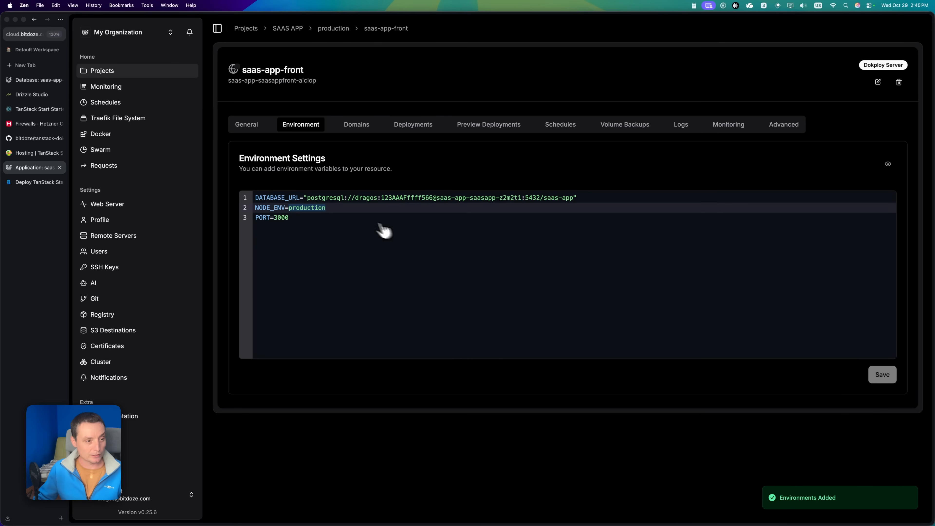
Step: Add a domain to saas-app-front with an auto-generated traefik.me host, container port 3000 and HTTPS off
left_click(359, 133)
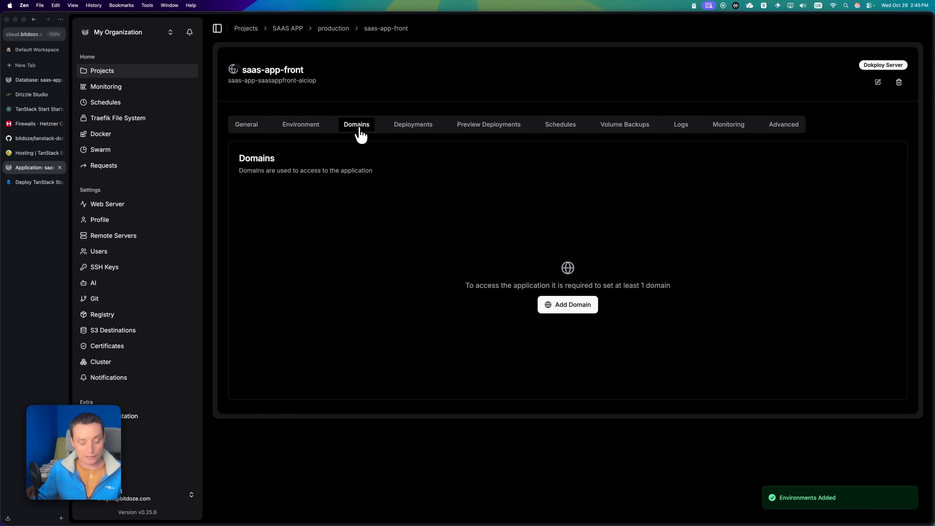
left_click(565, 309)
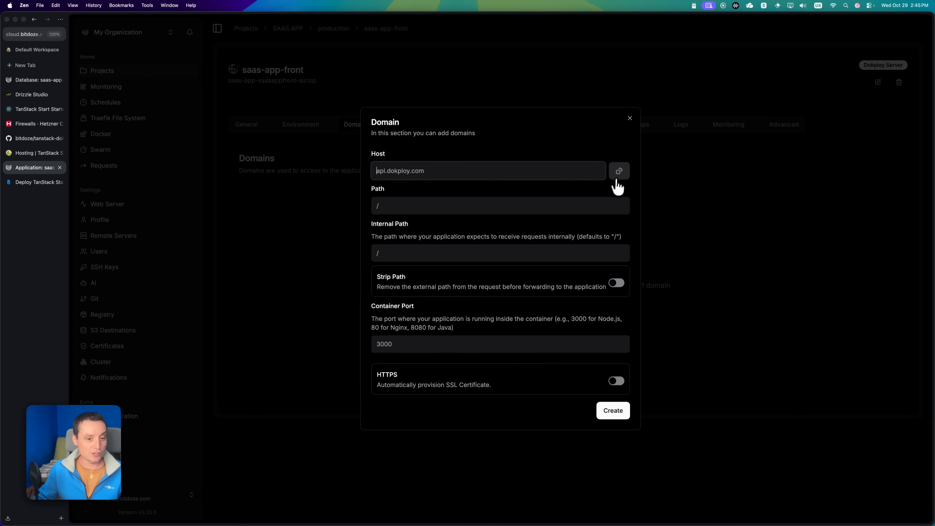
left_click(618, 172)
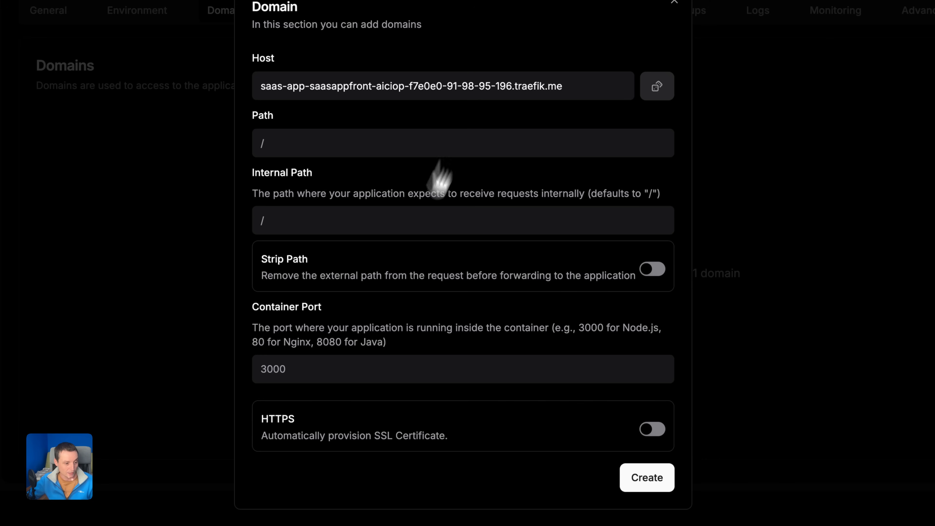
left_click(284, 375)
type("300")
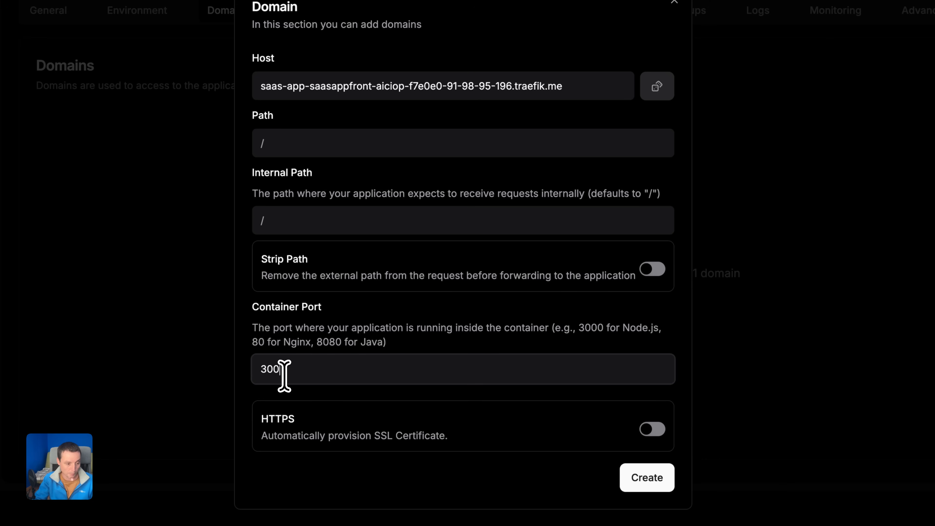
type("0")
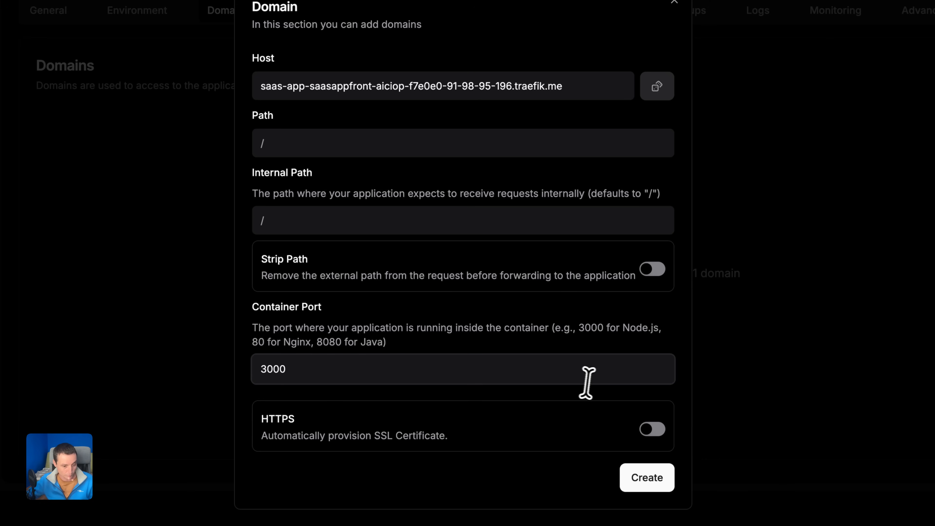
left_click(658, 430)
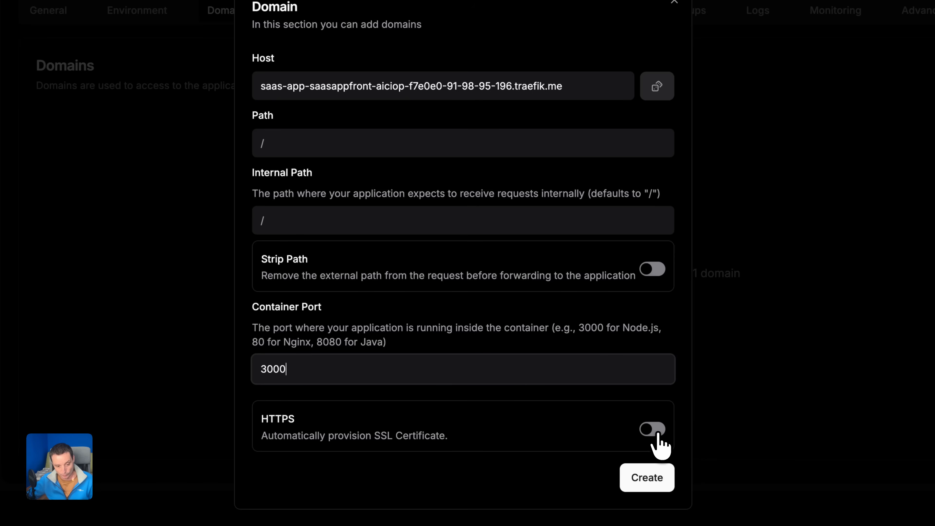
left_click(651, 400)
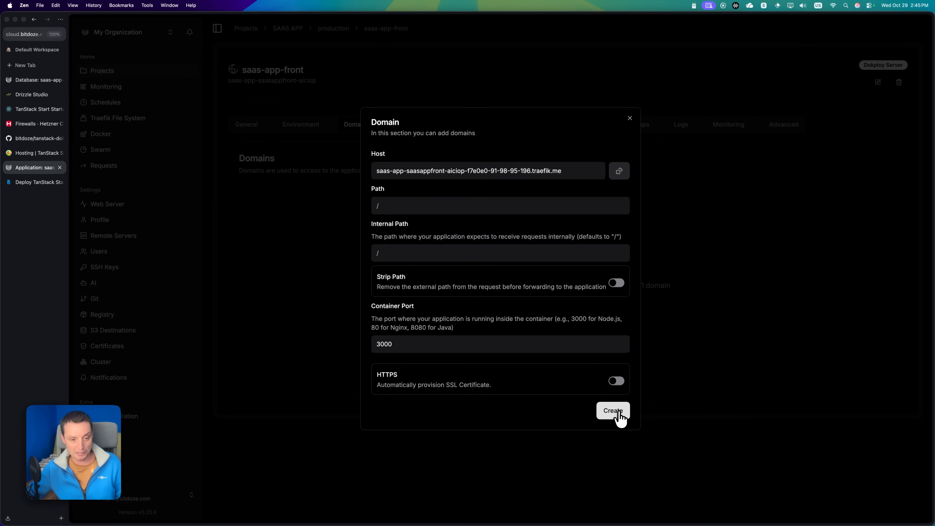
left_click(620, 412)
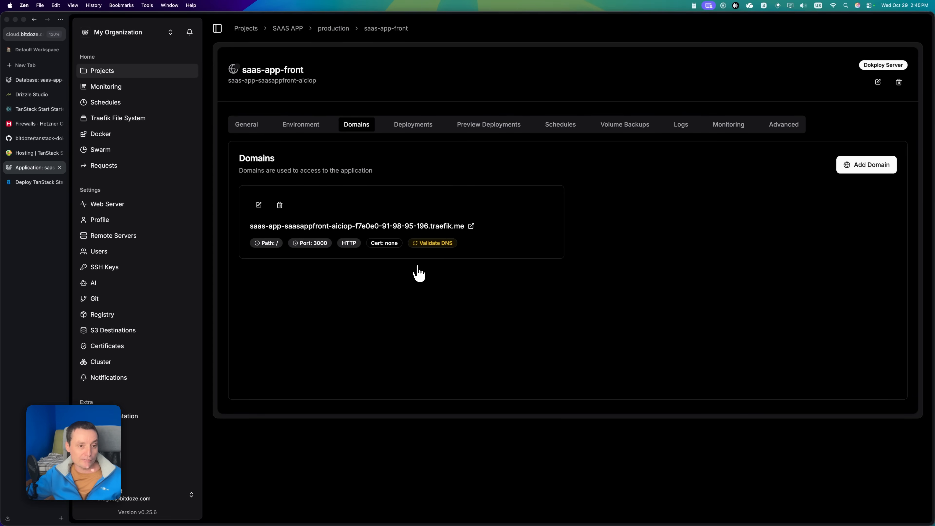
Step: Review saas-app-front's provider, build and environment settings, and deploy the application, confirming the deployment
left_click(250, 127)
scroll(451, 250, "down", 5)
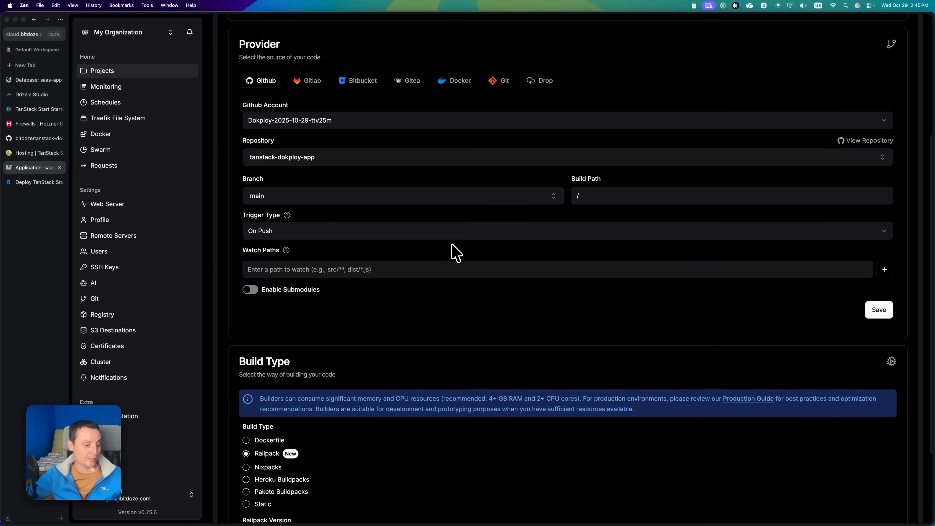
scroll(451, 251, "up", 5)
left_click(305, 129)
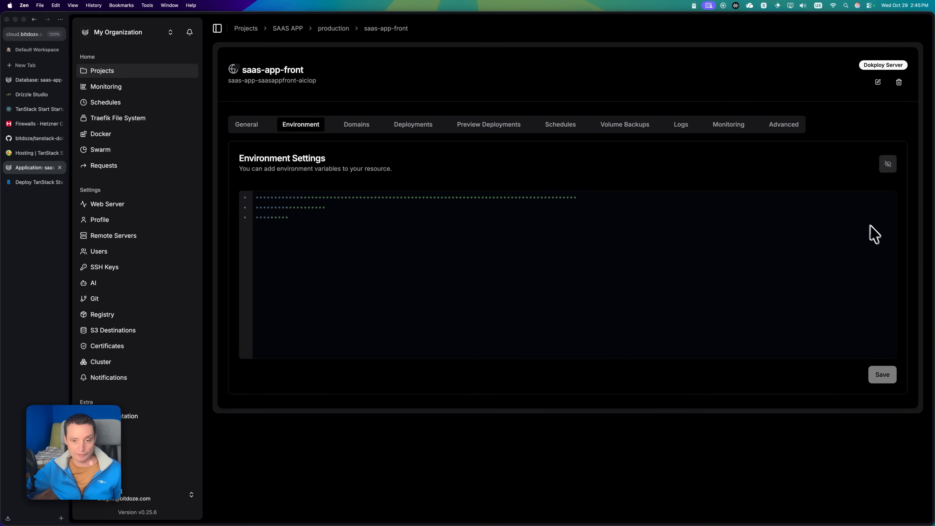
left_click(249, 132)
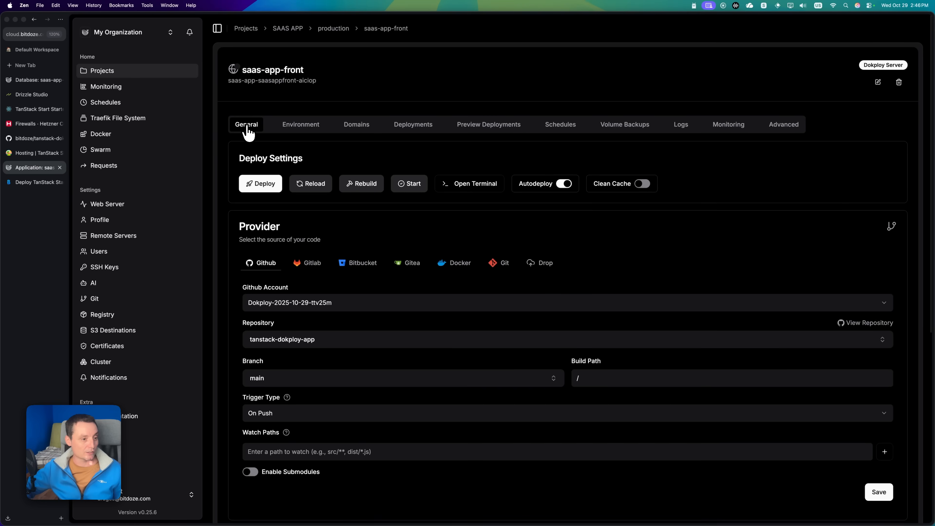
left_click(266, 185)
left_click(585, 285)
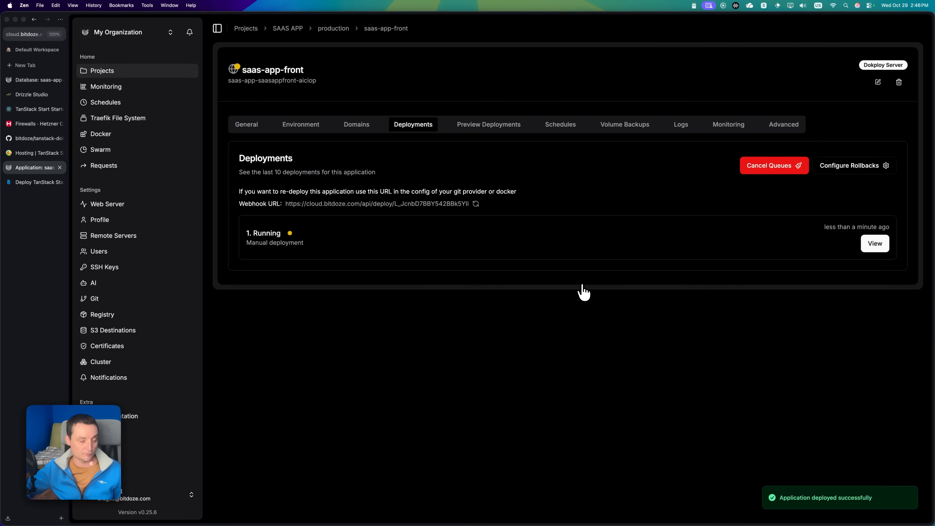
Step: Examine the running deployment's build log from start to finish, close it, and check the application's container logs
left_click(874, 243)
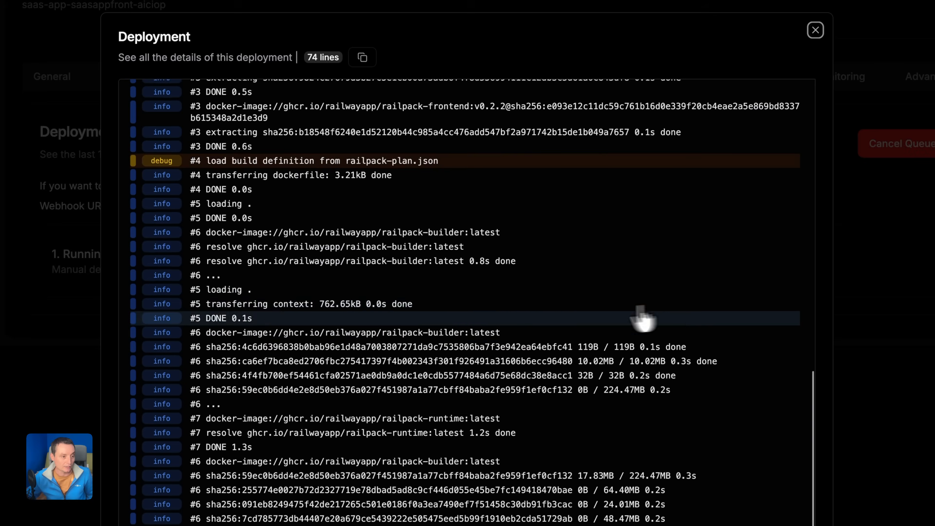
scroll(581, 305, "up", 15)
scroll(585, 340, "up", 2)
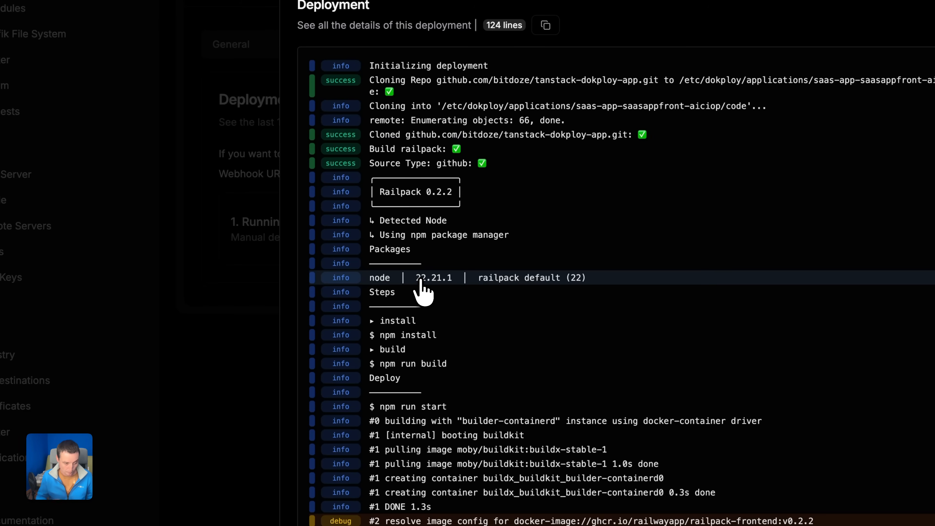
scroll(444, 340, "down", 10)
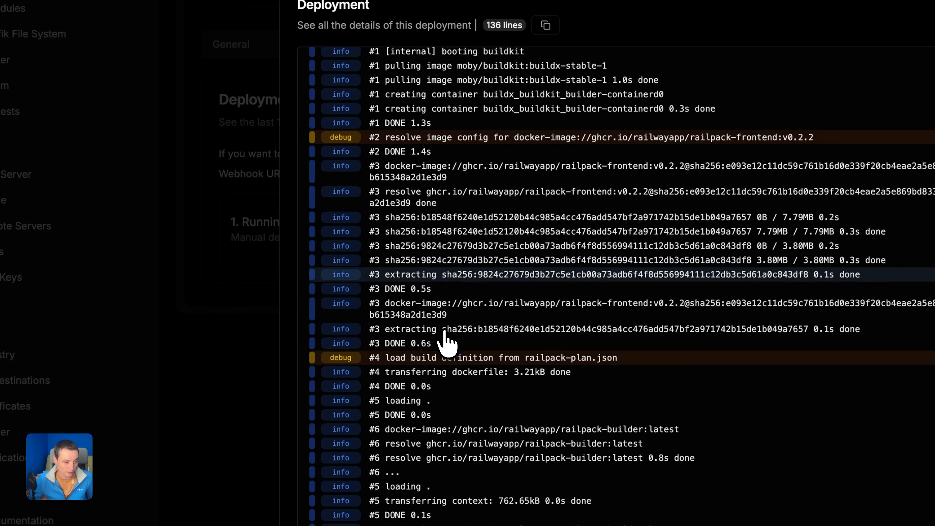
scroll(444, 340, "down", 20)
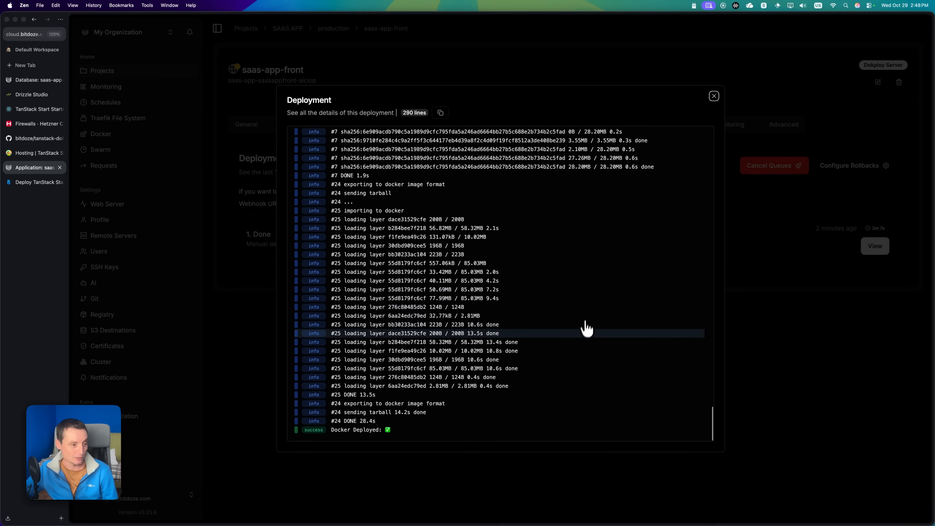
scroll(584, 333, "up", 1)
scroll(583, 338, "down", 1)
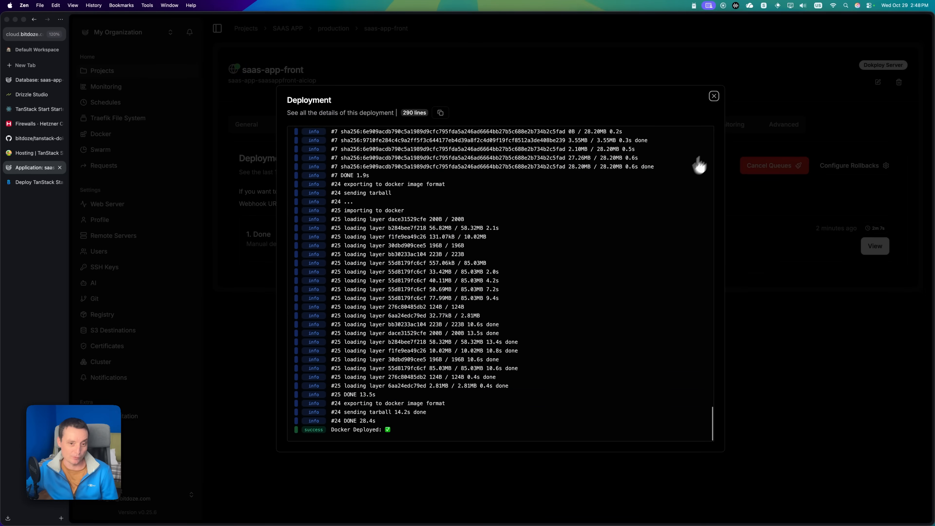
left_click(714, 98)
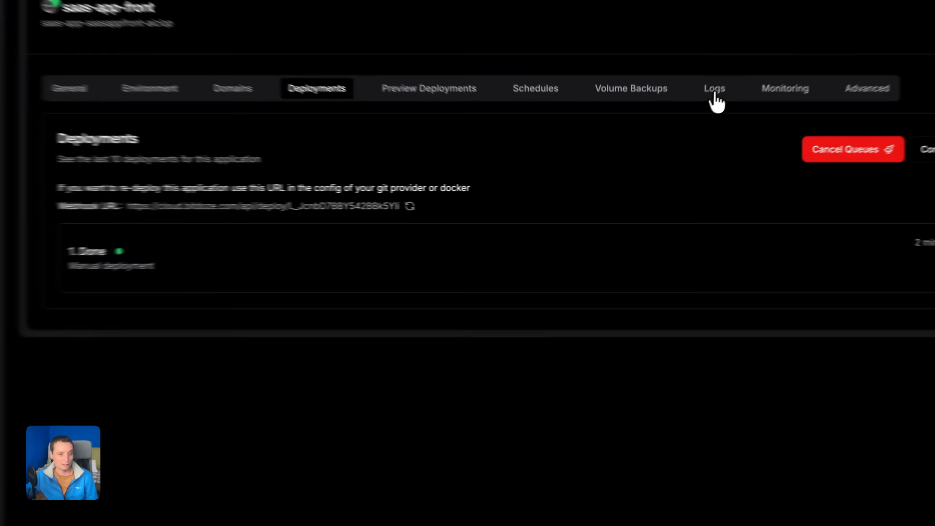
left_click(680, 124)
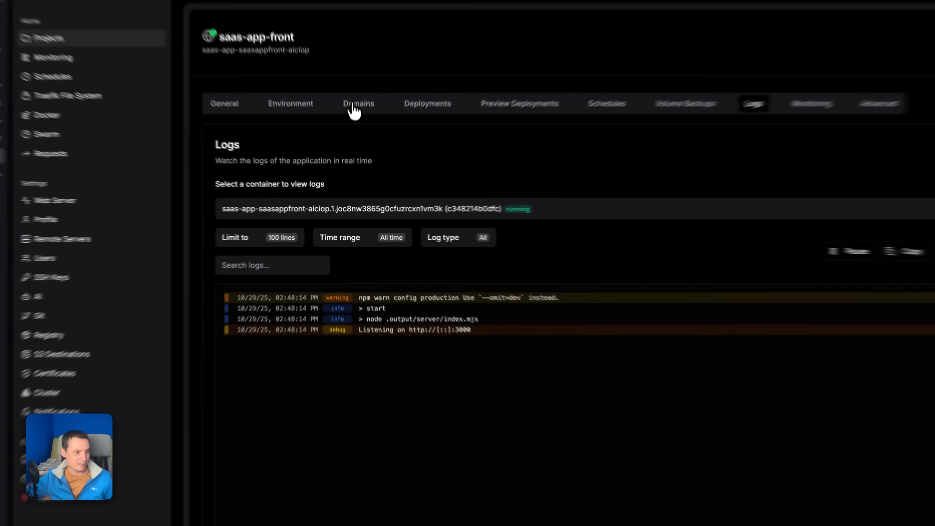
Step: Open the deployed application through its traefik.me domain link and inspect the full web address
left_click(362, 63)
left_click(471, 226)
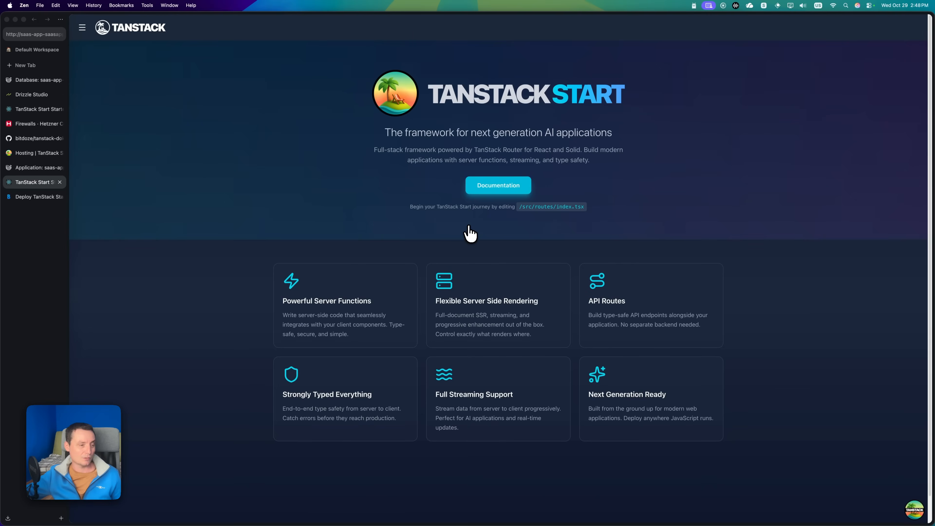
left_click(33, 34)
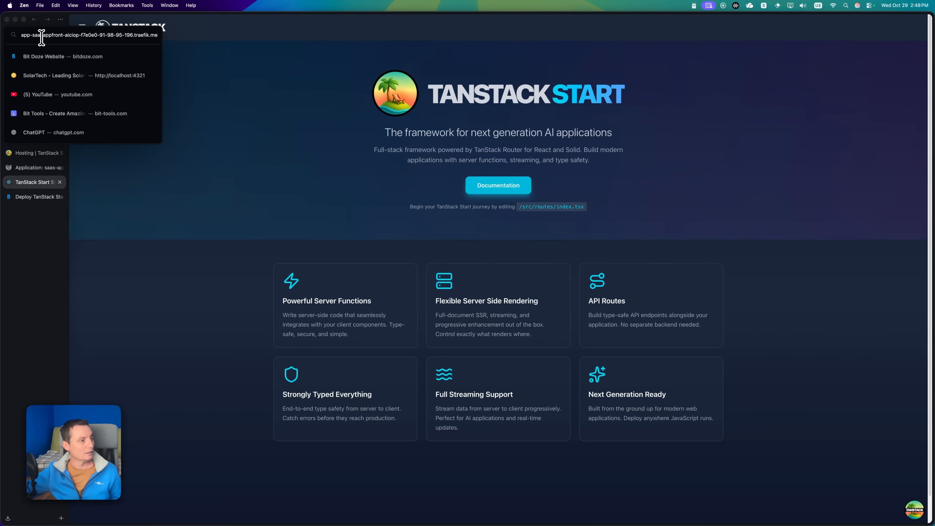
left_click_drag(43, 34, 165, 37)
left_click(190, 76)
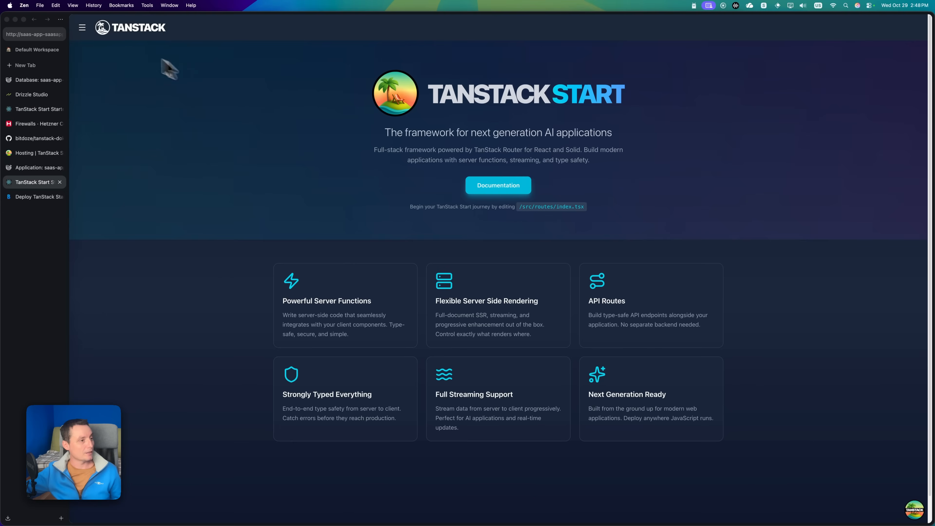
Step: Open the deployed app's Drizzle database demo and add two todos, "aaaa" and "dsdasd"
left_click(81, 28)
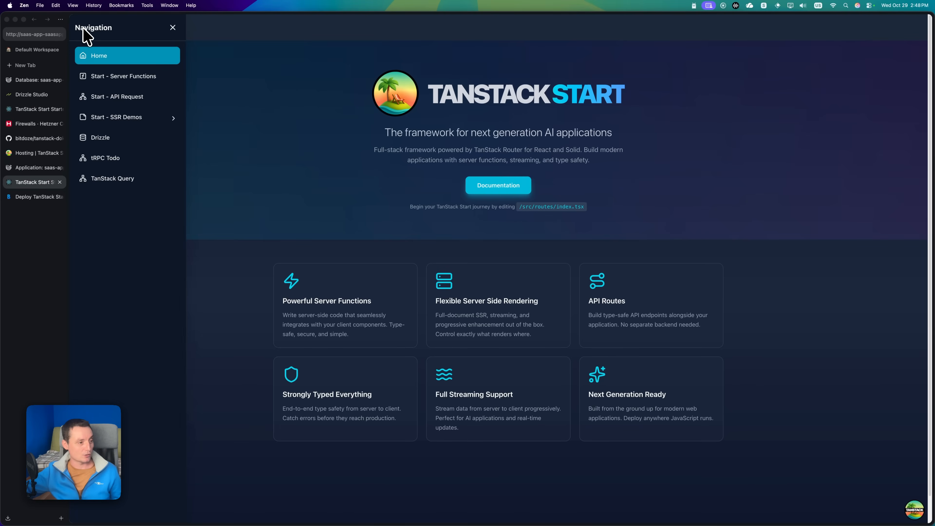
left_click(105, 138)
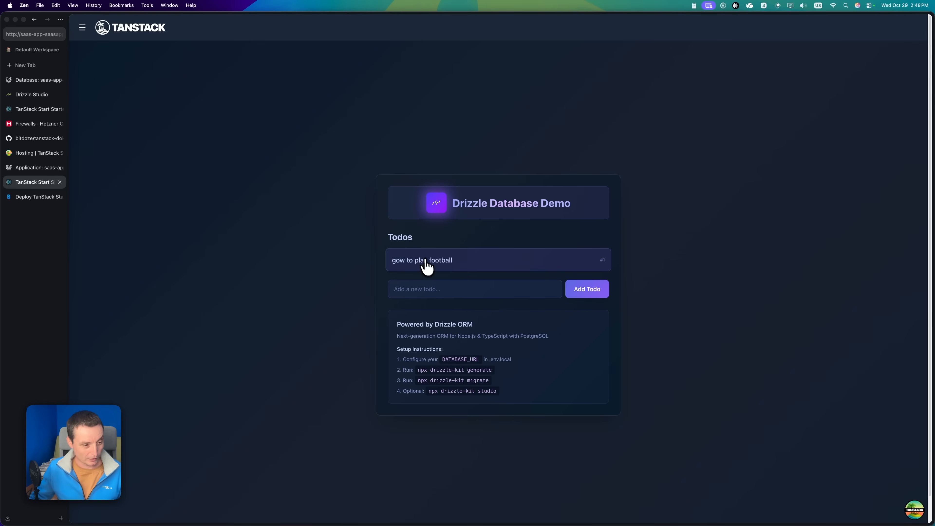
left_click(423, 291)
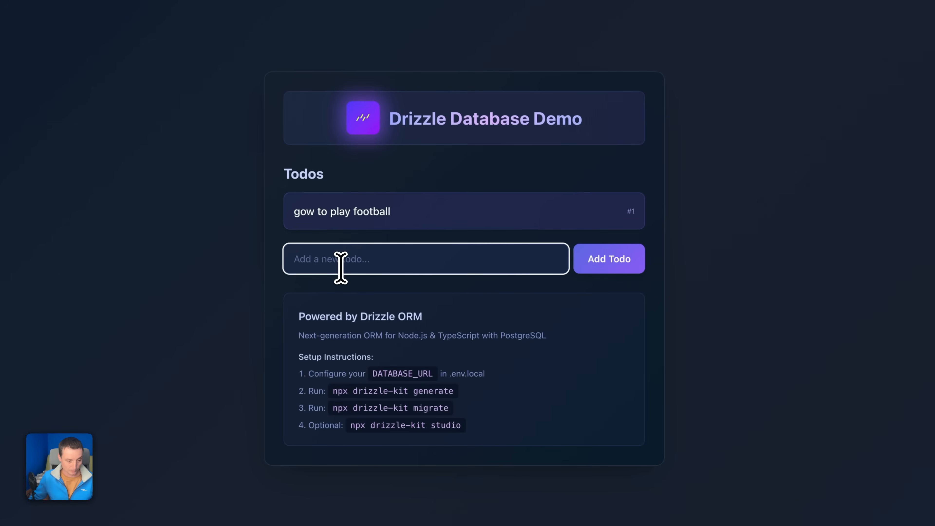
type("aaaa")
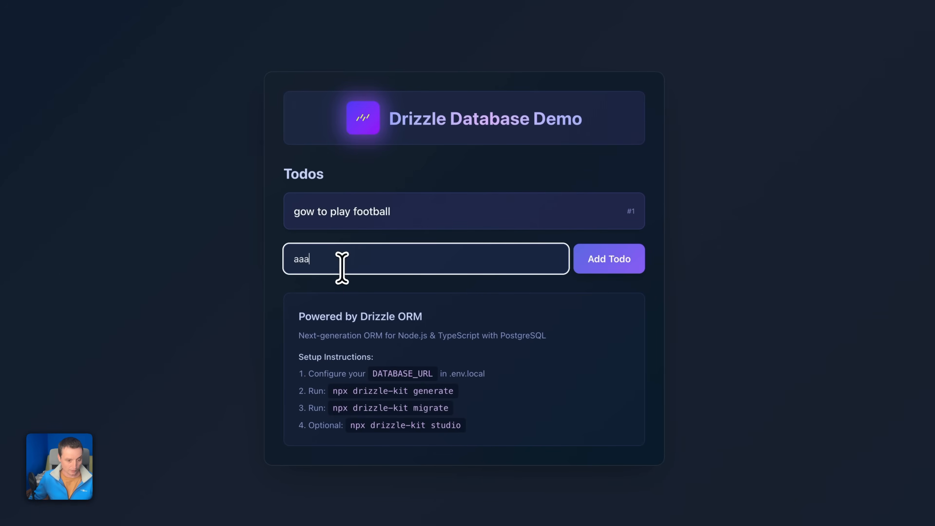
left_click(622, 268)
left_click(447, 281)
type("d")
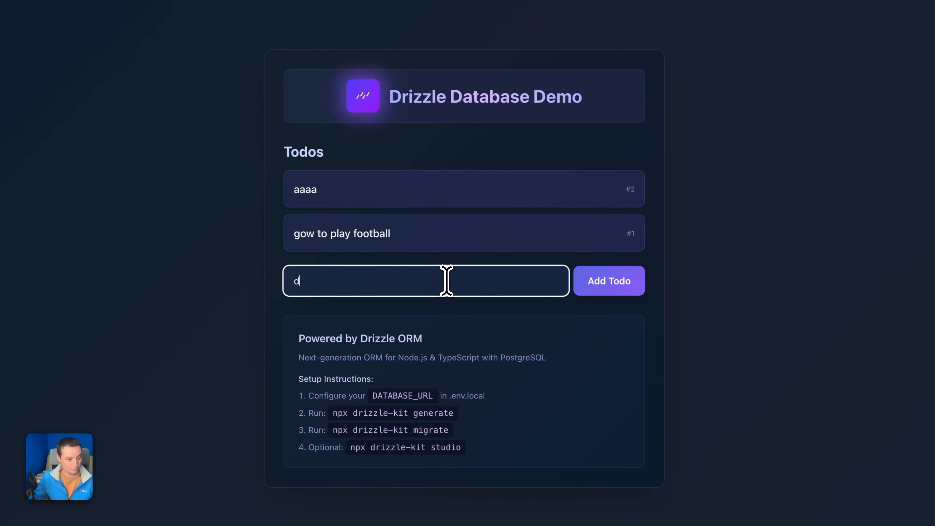
type("sdasd")
left_click(603, 287)
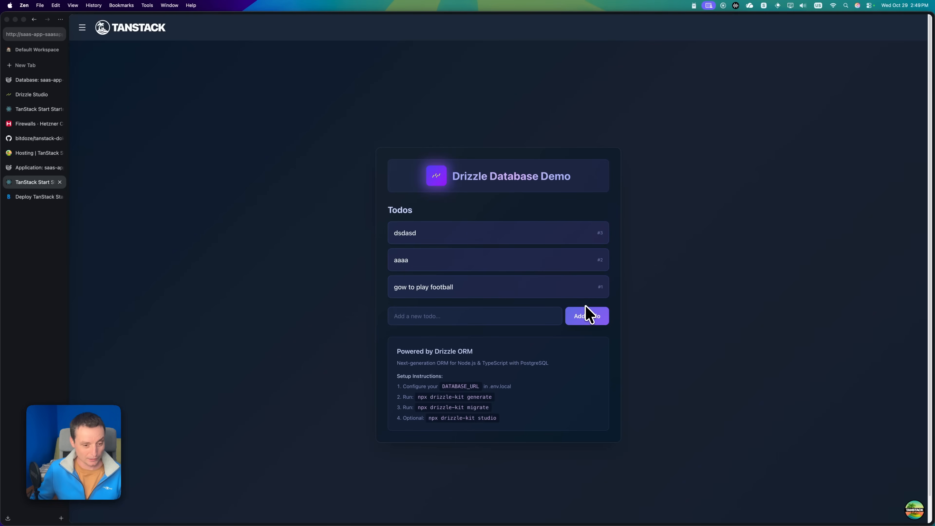
Step: Reload Drizzle Studio and check the todos table for the entries added in the deployed app
mouse_move(514, 523)
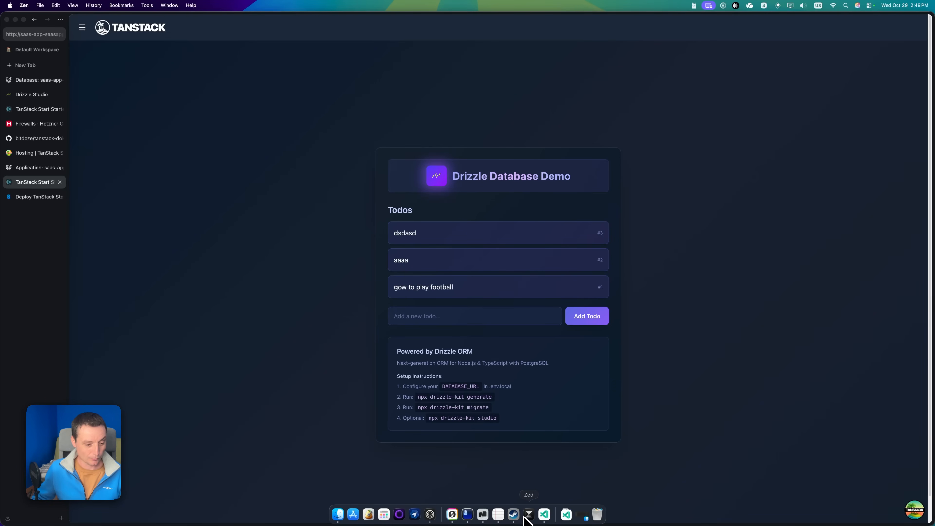
left_click(33, 96)
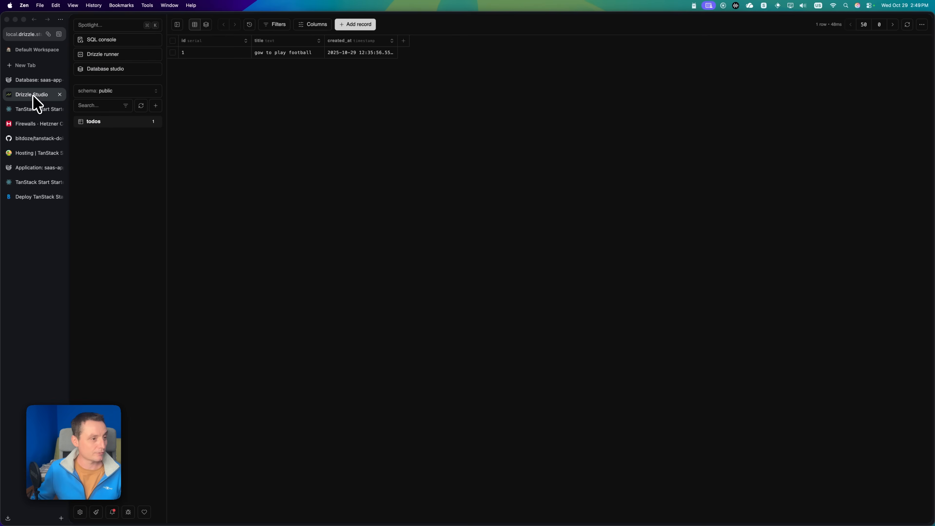
left_click(37, 35)
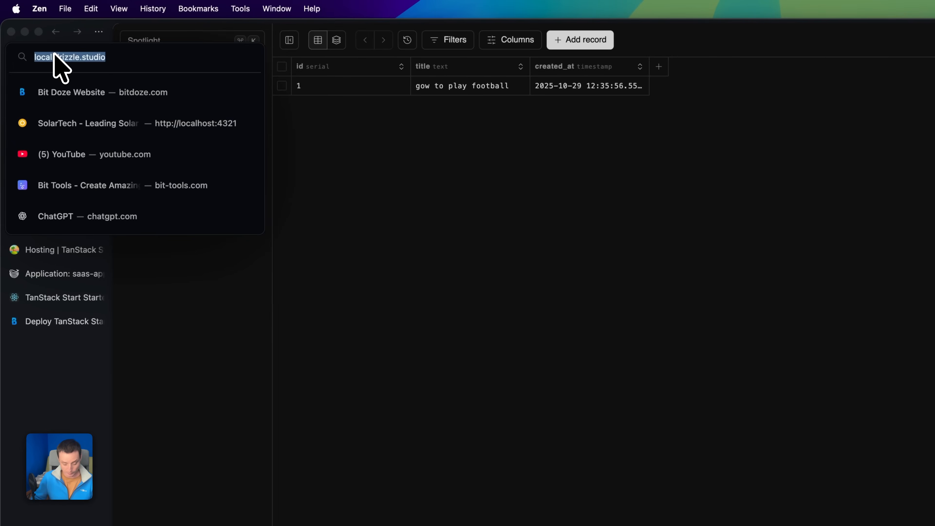
key("Return")
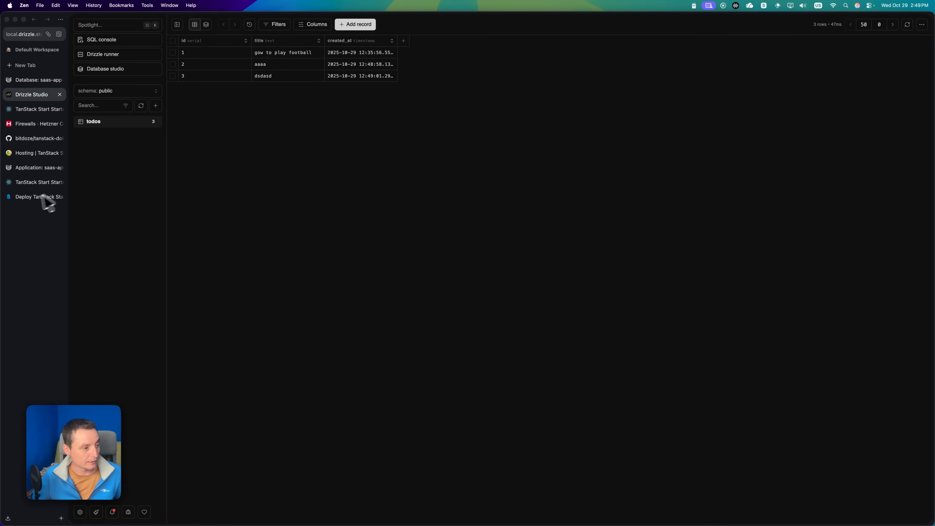
Step: Read the rest of the Bit Doze deployment guide, from environment variables and domain setup through troubleshooting to the performance optimization tips
left_click(43, 197)
scroll(478, 240, "down", 2)
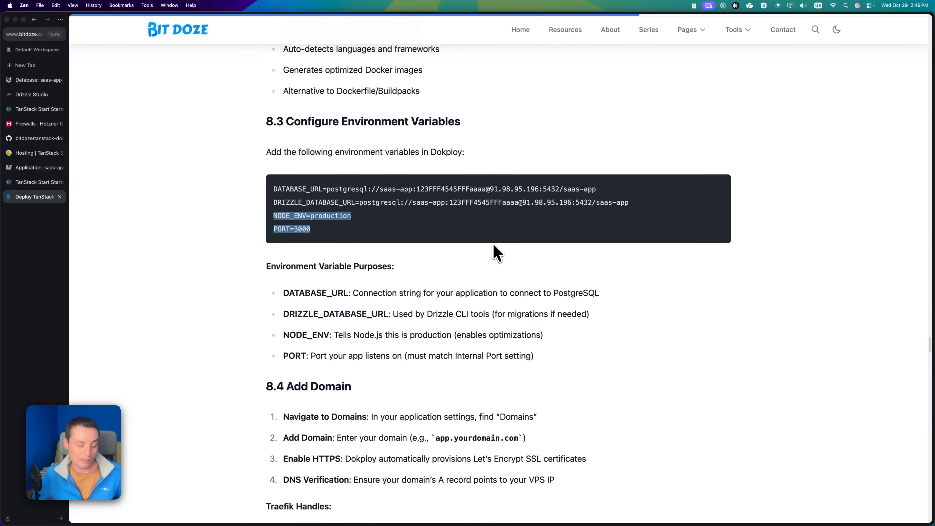
scroll(497, 252, "down", 5)
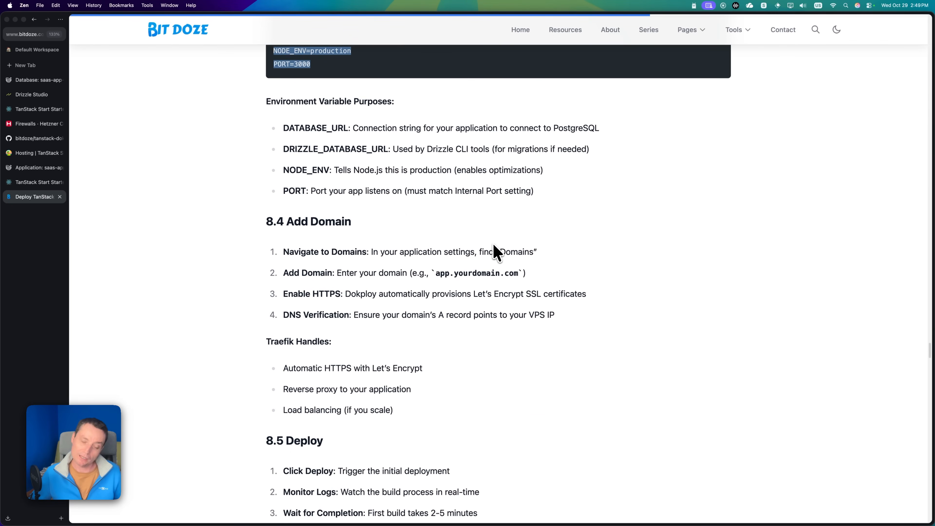
scroll(365, 246, "down", 1)
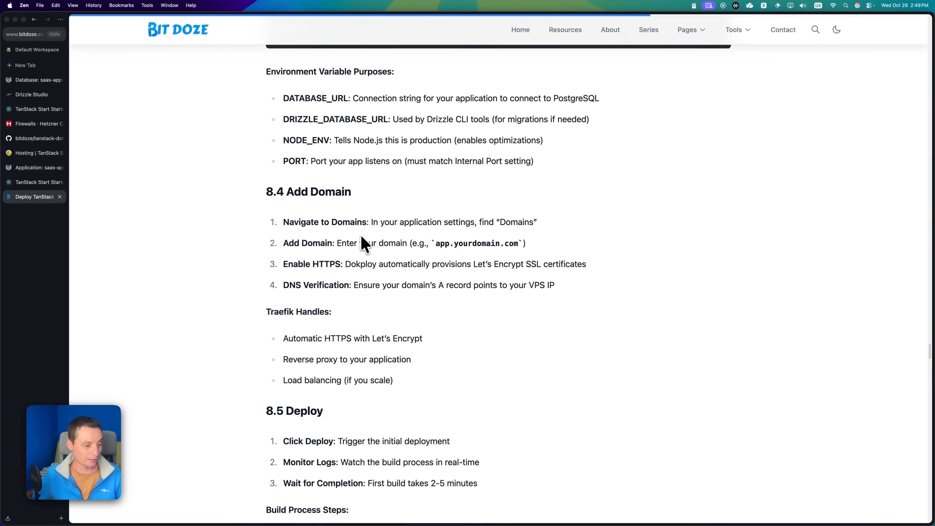
scroll(379, 291, "down", 20)
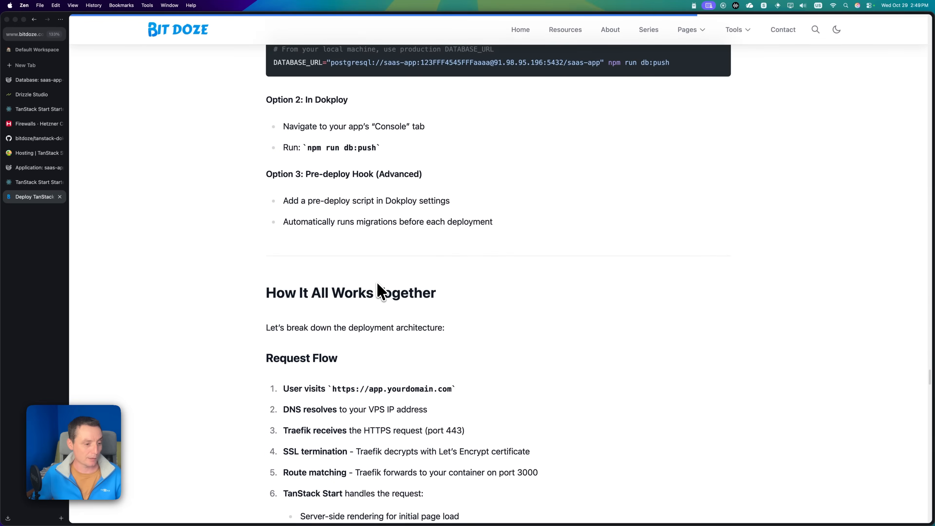
scroll(379, 291, "down", 7)
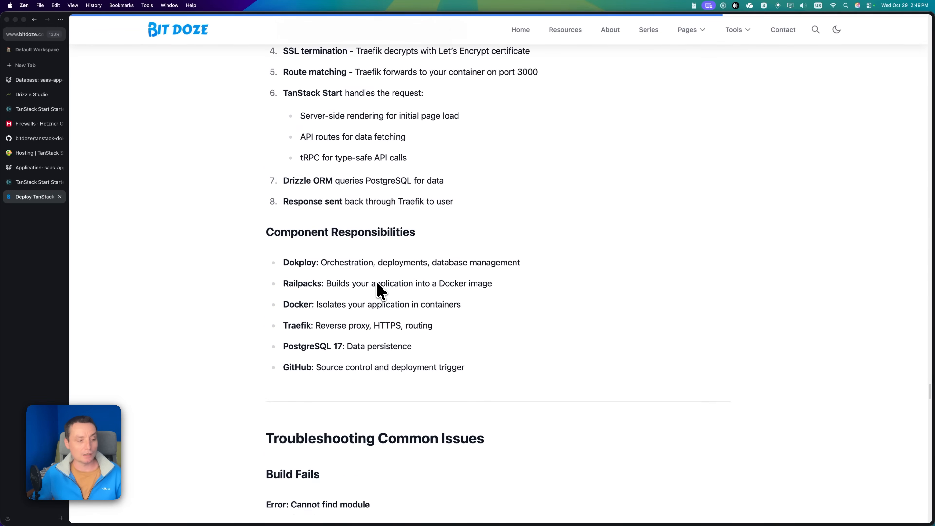
scroll(379, 291, "down", 11)
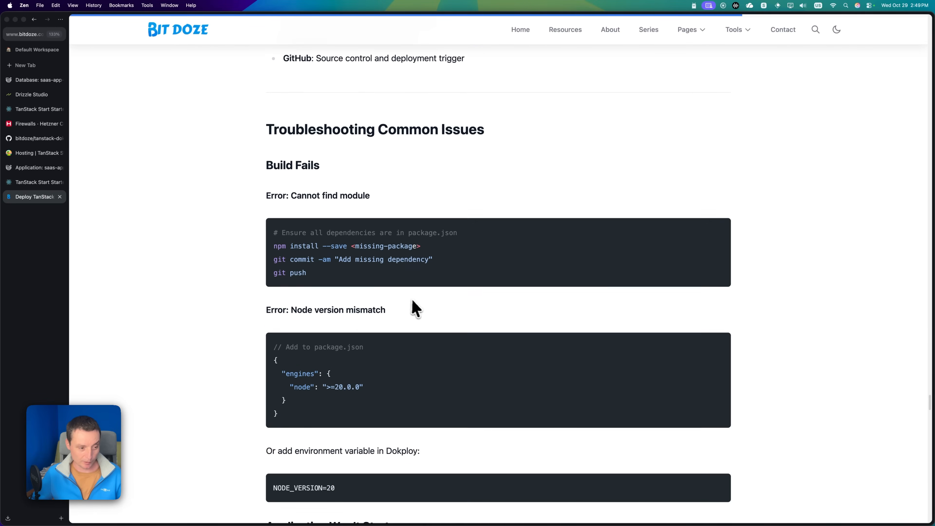
scroll(419, 308, "down", 13)
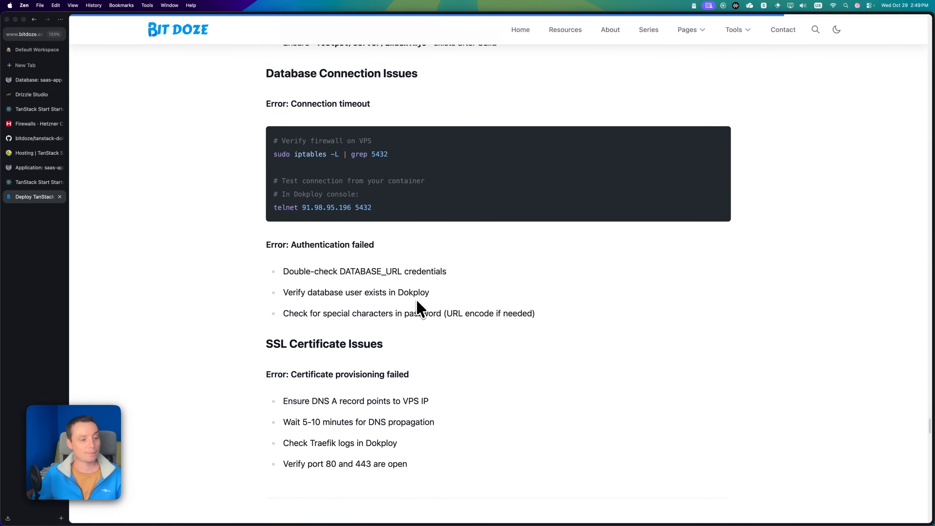
scroll(419, 309, "down", 7)
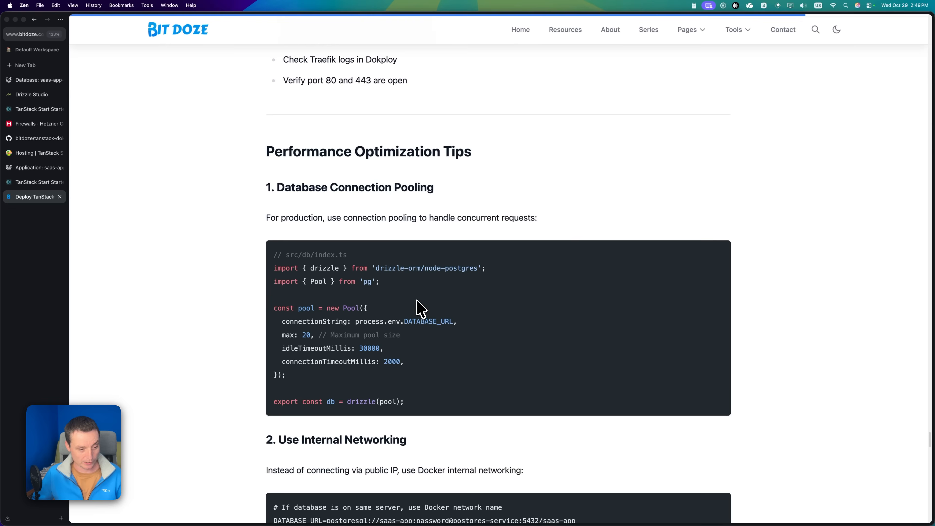
scroll(419, 309, "up", 1)
scroll(214, 217, "down", 3)
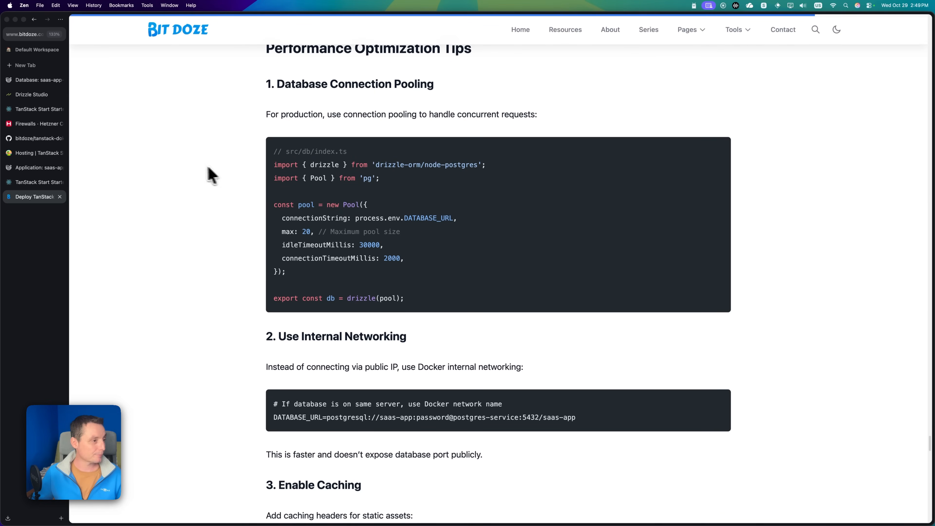
Step: In Dokploy, open the bit application inside the my-apps project
left_click(34, 81)
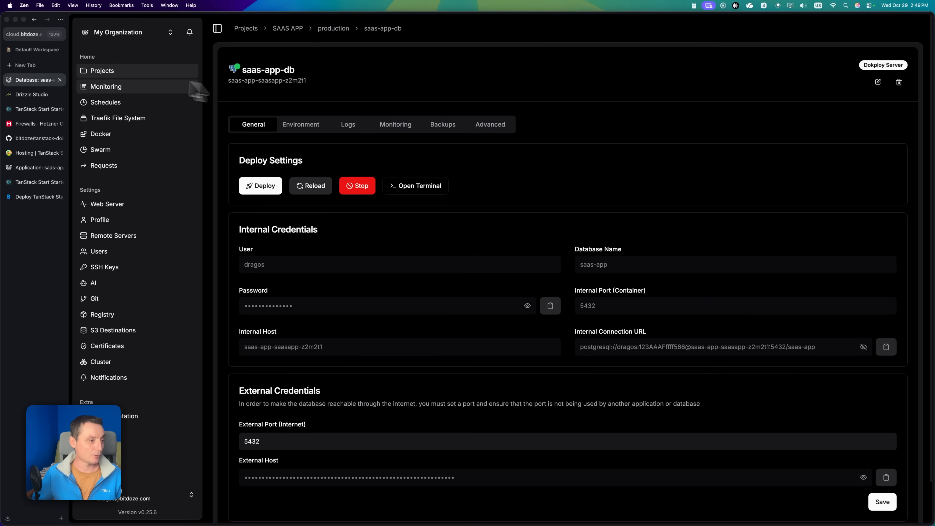
left_click(132, 73)
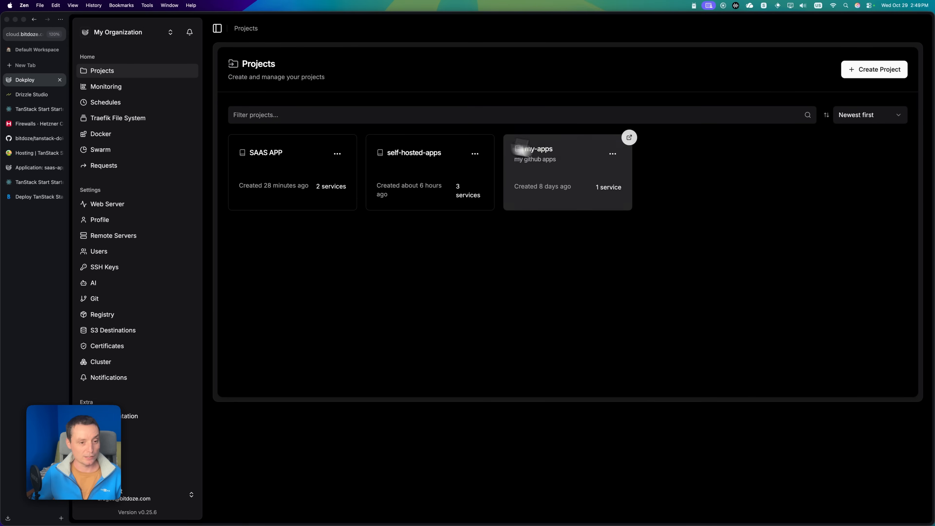
left_click(581, 156)
left_click(396, 161)
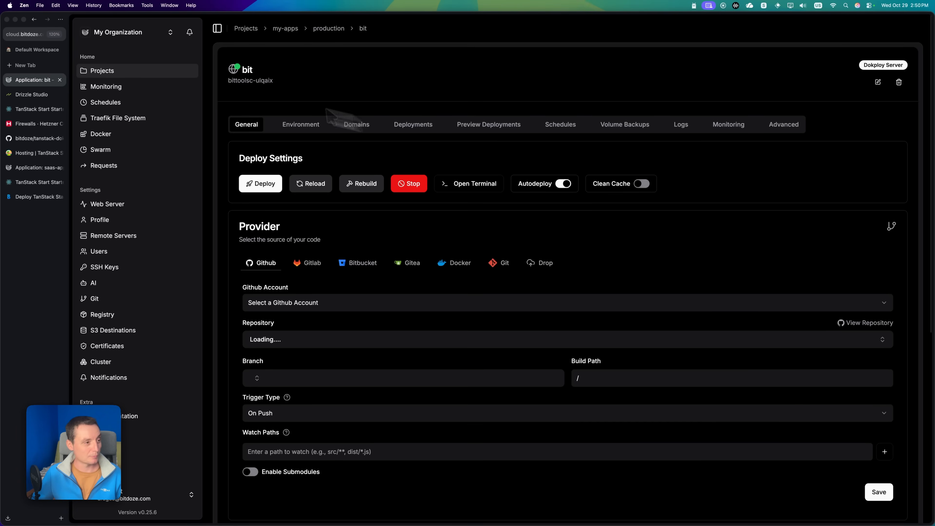
Step: Open bit-tools.com in a new tab and look over its home page and list of free AI tools
left_click(16, 67)
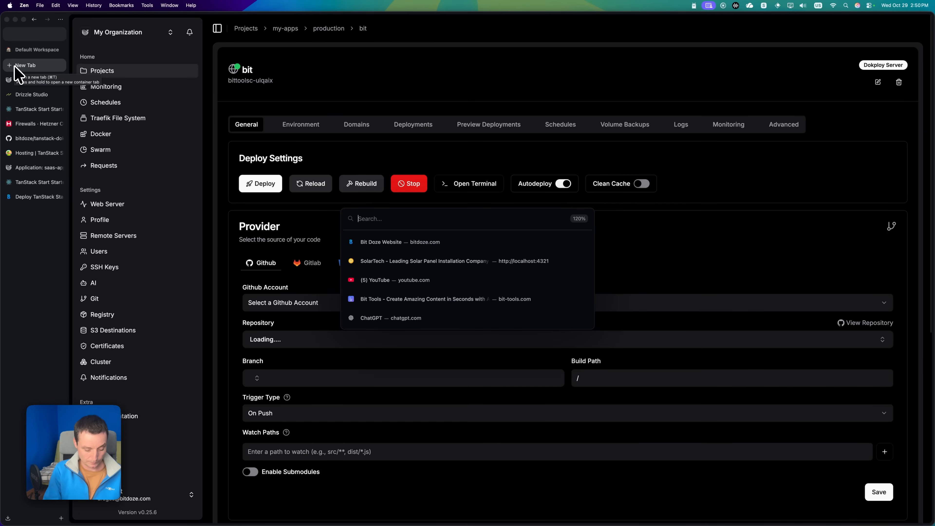
type("bit")
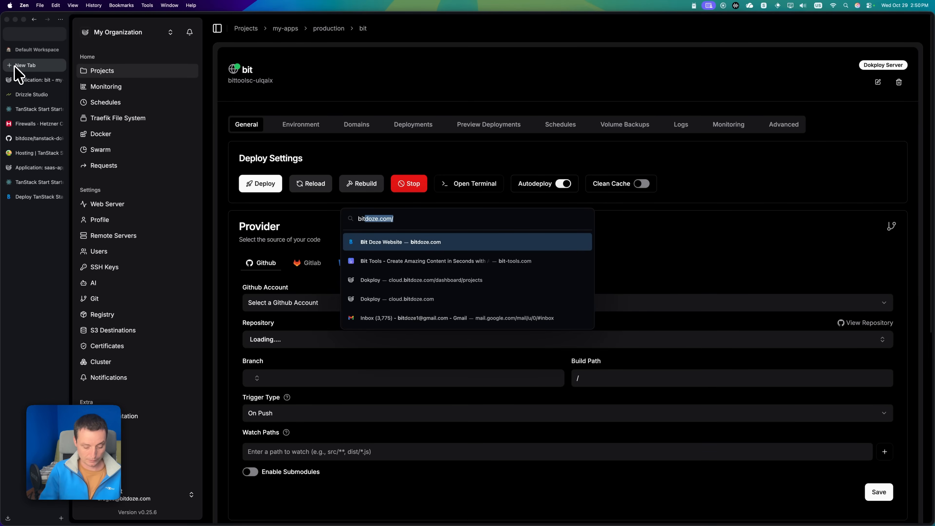
type("-tools.com")
key("Return")
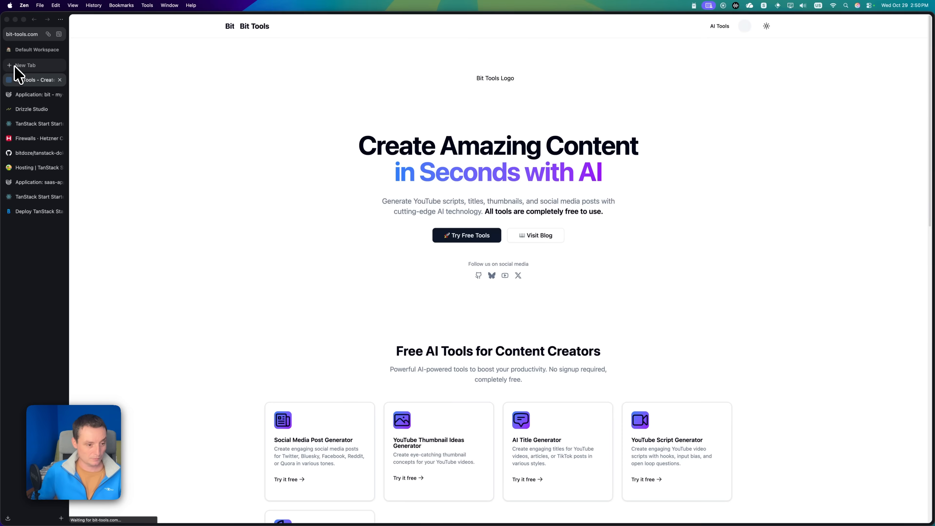
scroll(363, 145, "down", 3)
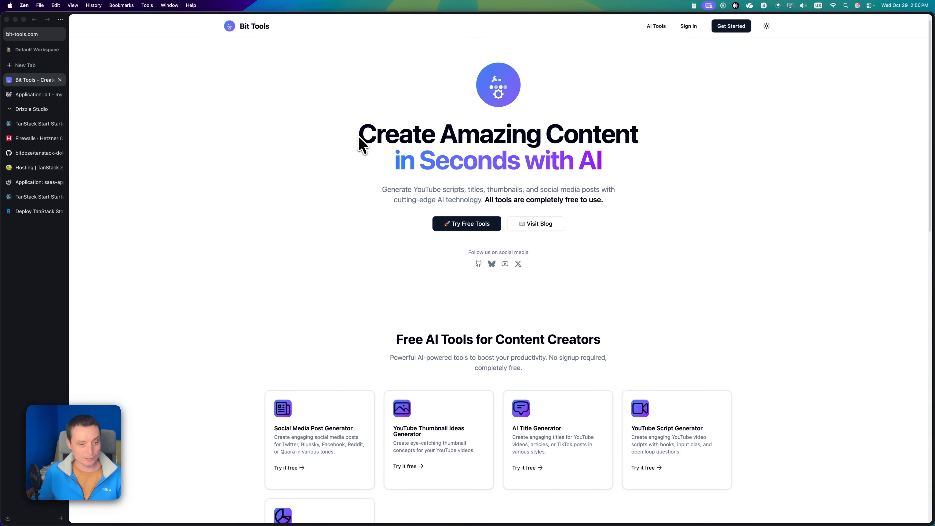
scroll(359, 140, "down", 5)
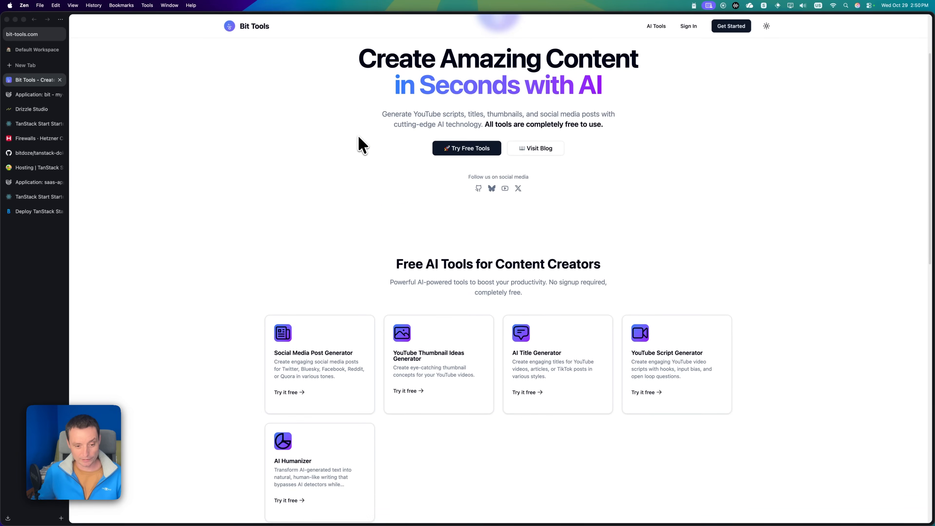
Step: Open the Social Media Post Generator and generate a Twitter post about "docker" with no specific tone
left_click(300, 262)
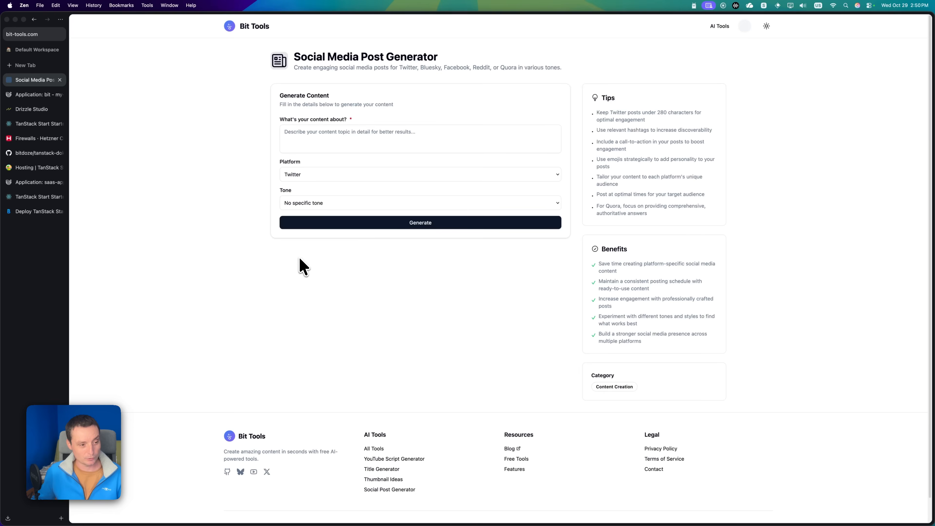
left_click(315, 145)
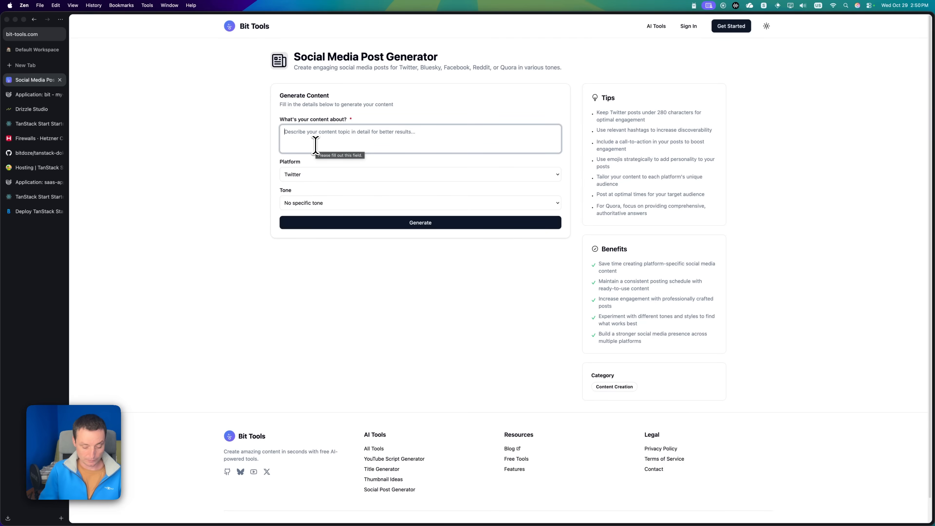
type("docker")
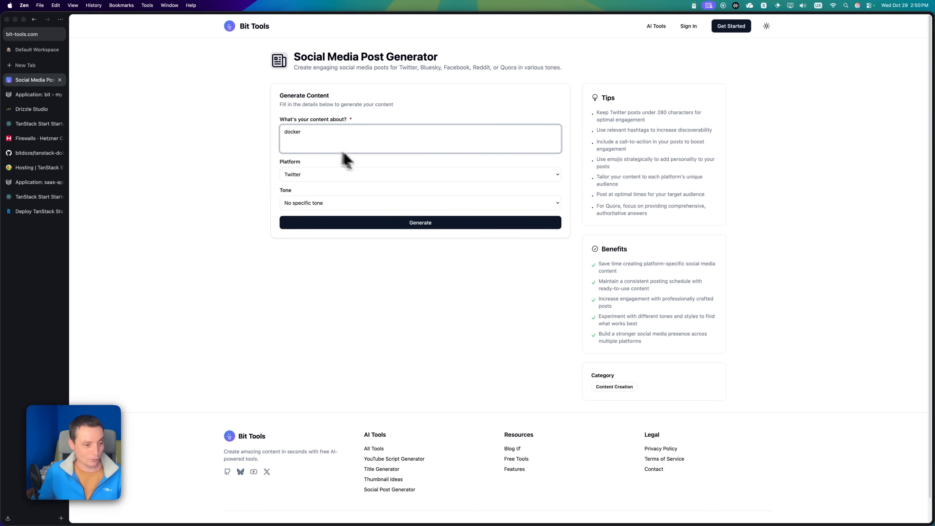
left_click(404, 223)
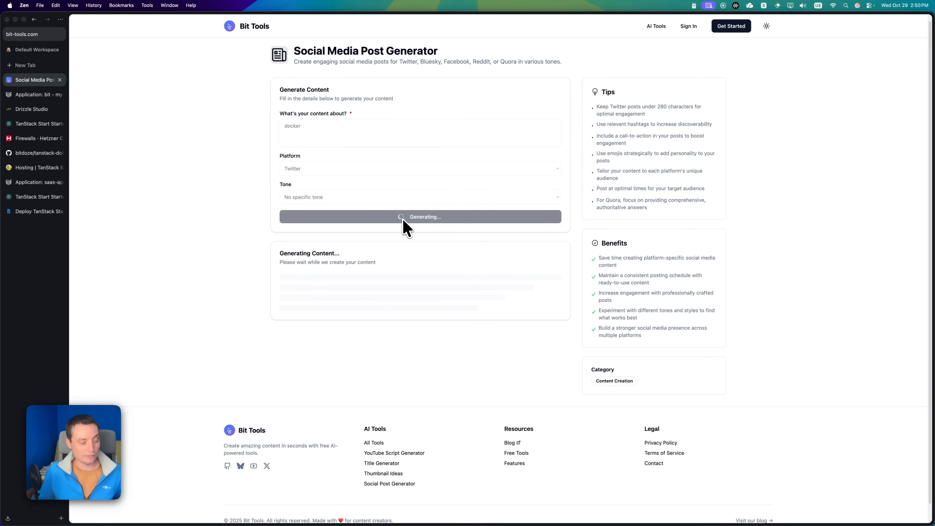